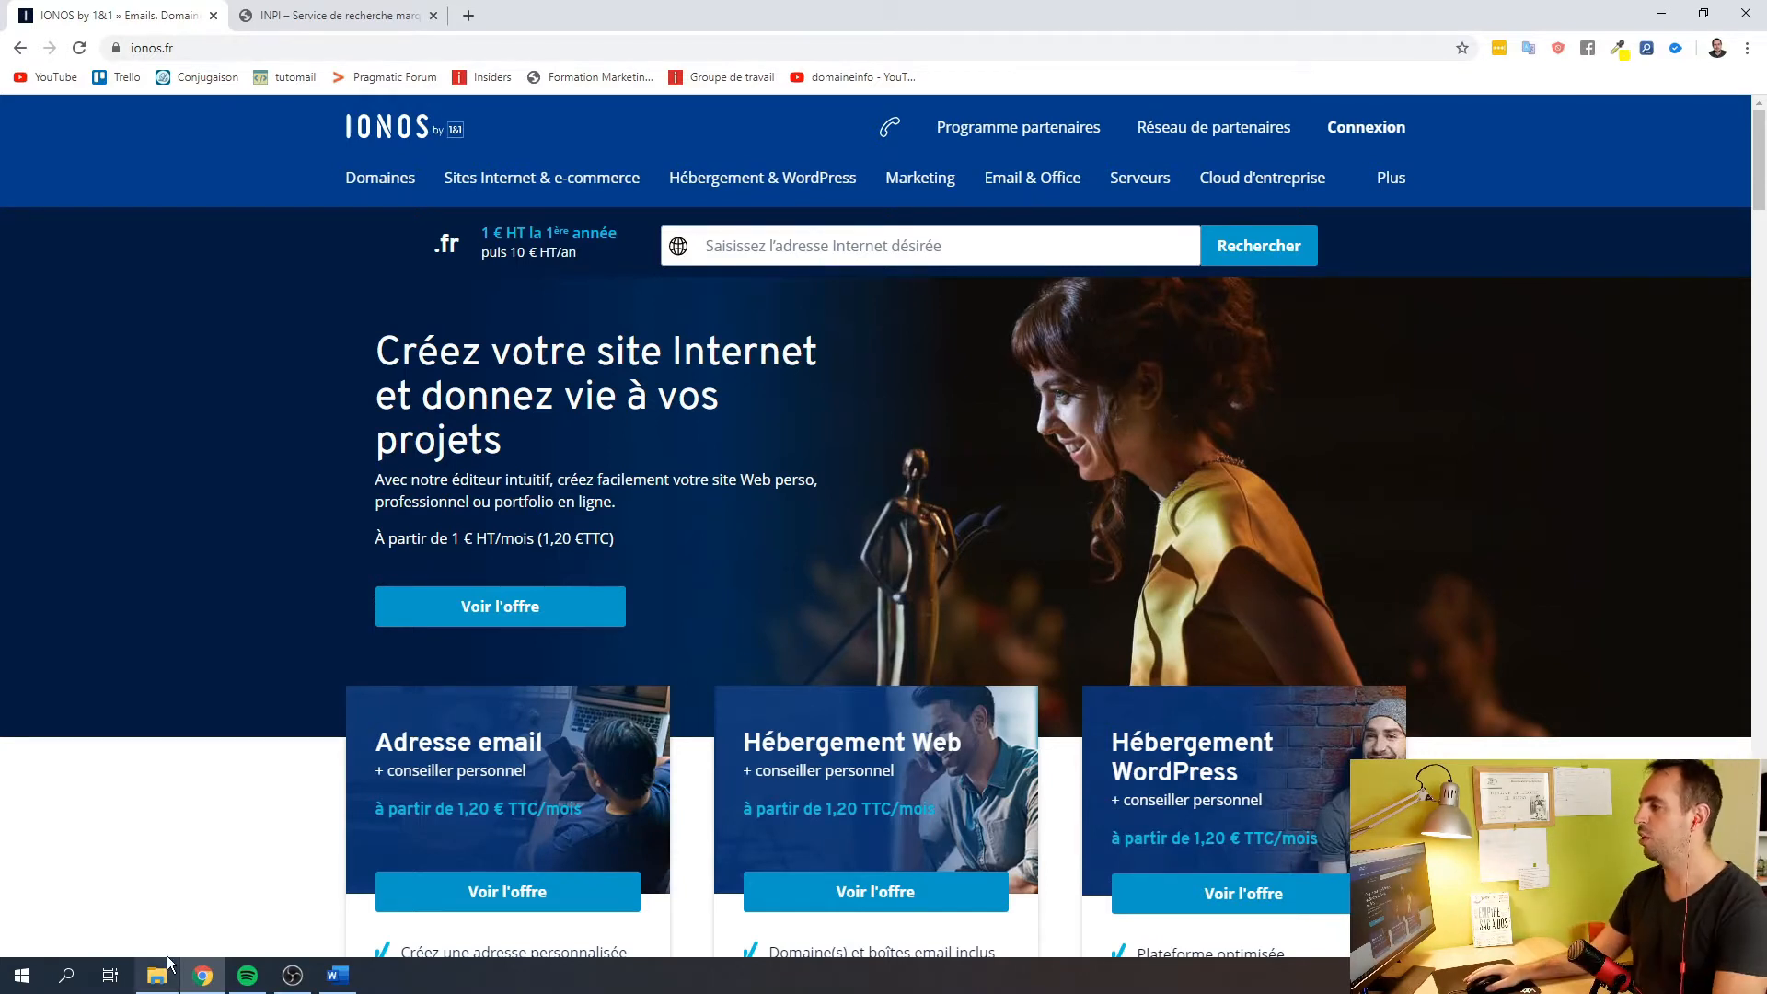
# Open the IONOS Domaines > Noms de domaine page
pyautogui.moveTo(408, 191)
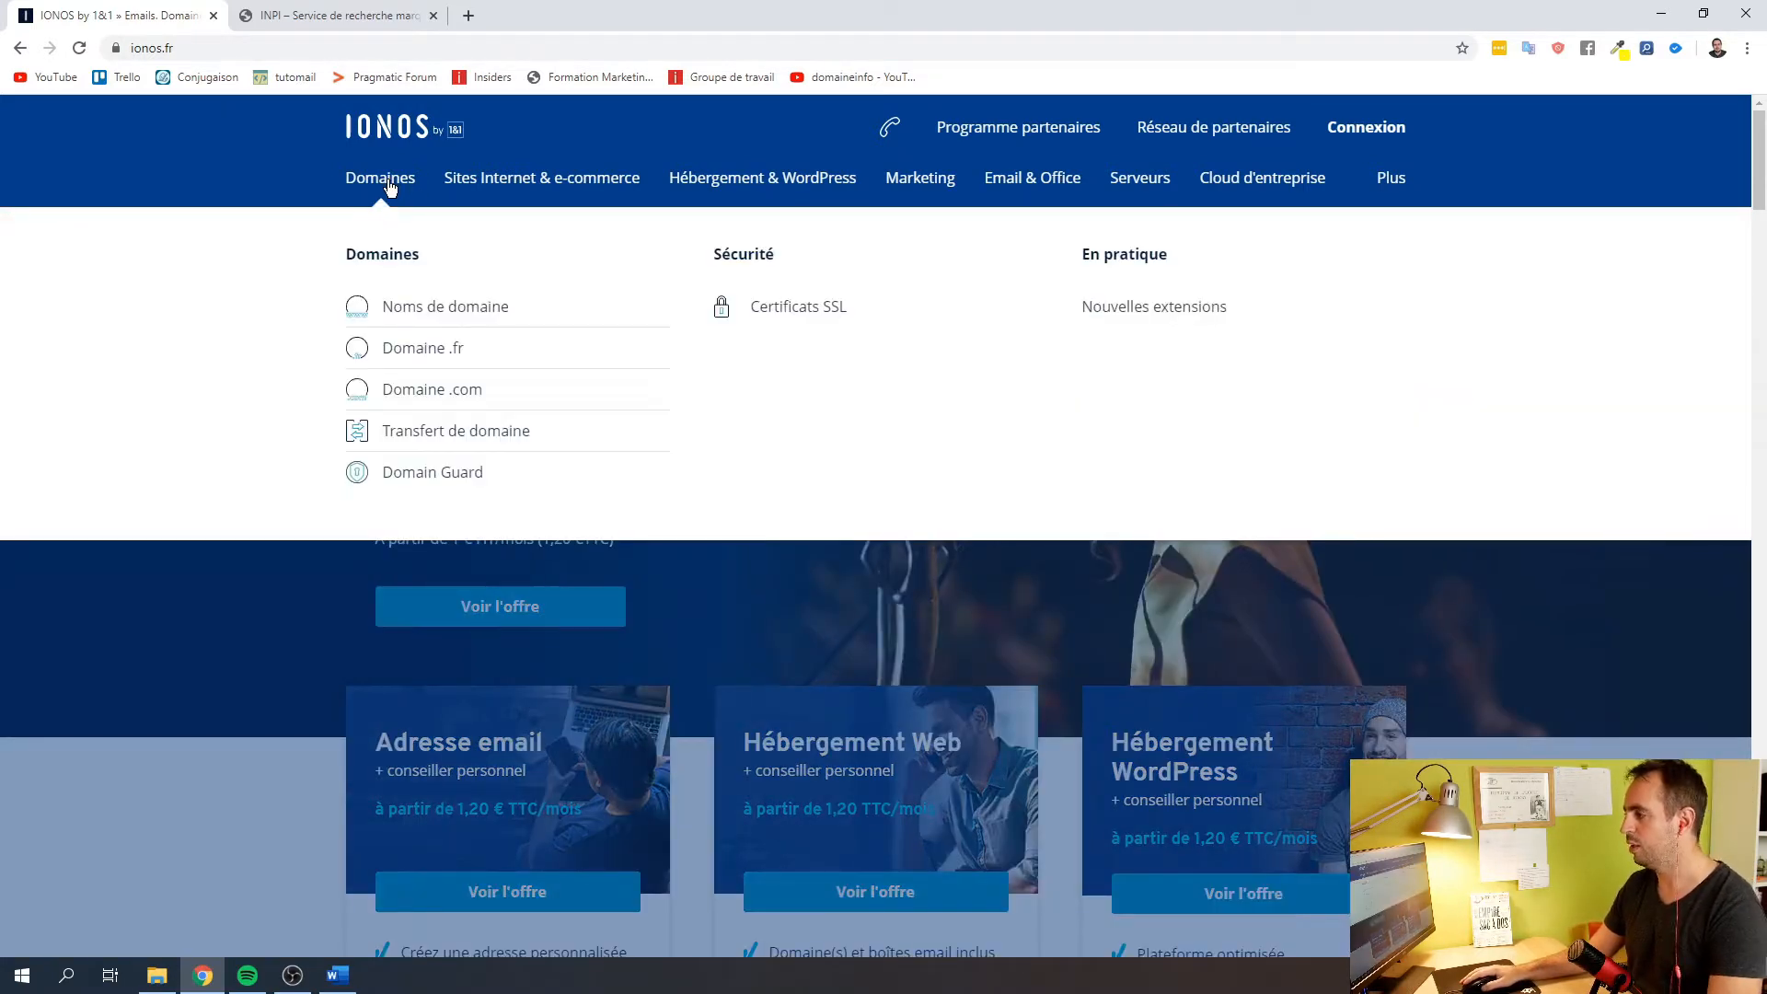
pyautogui.click(396, 306)
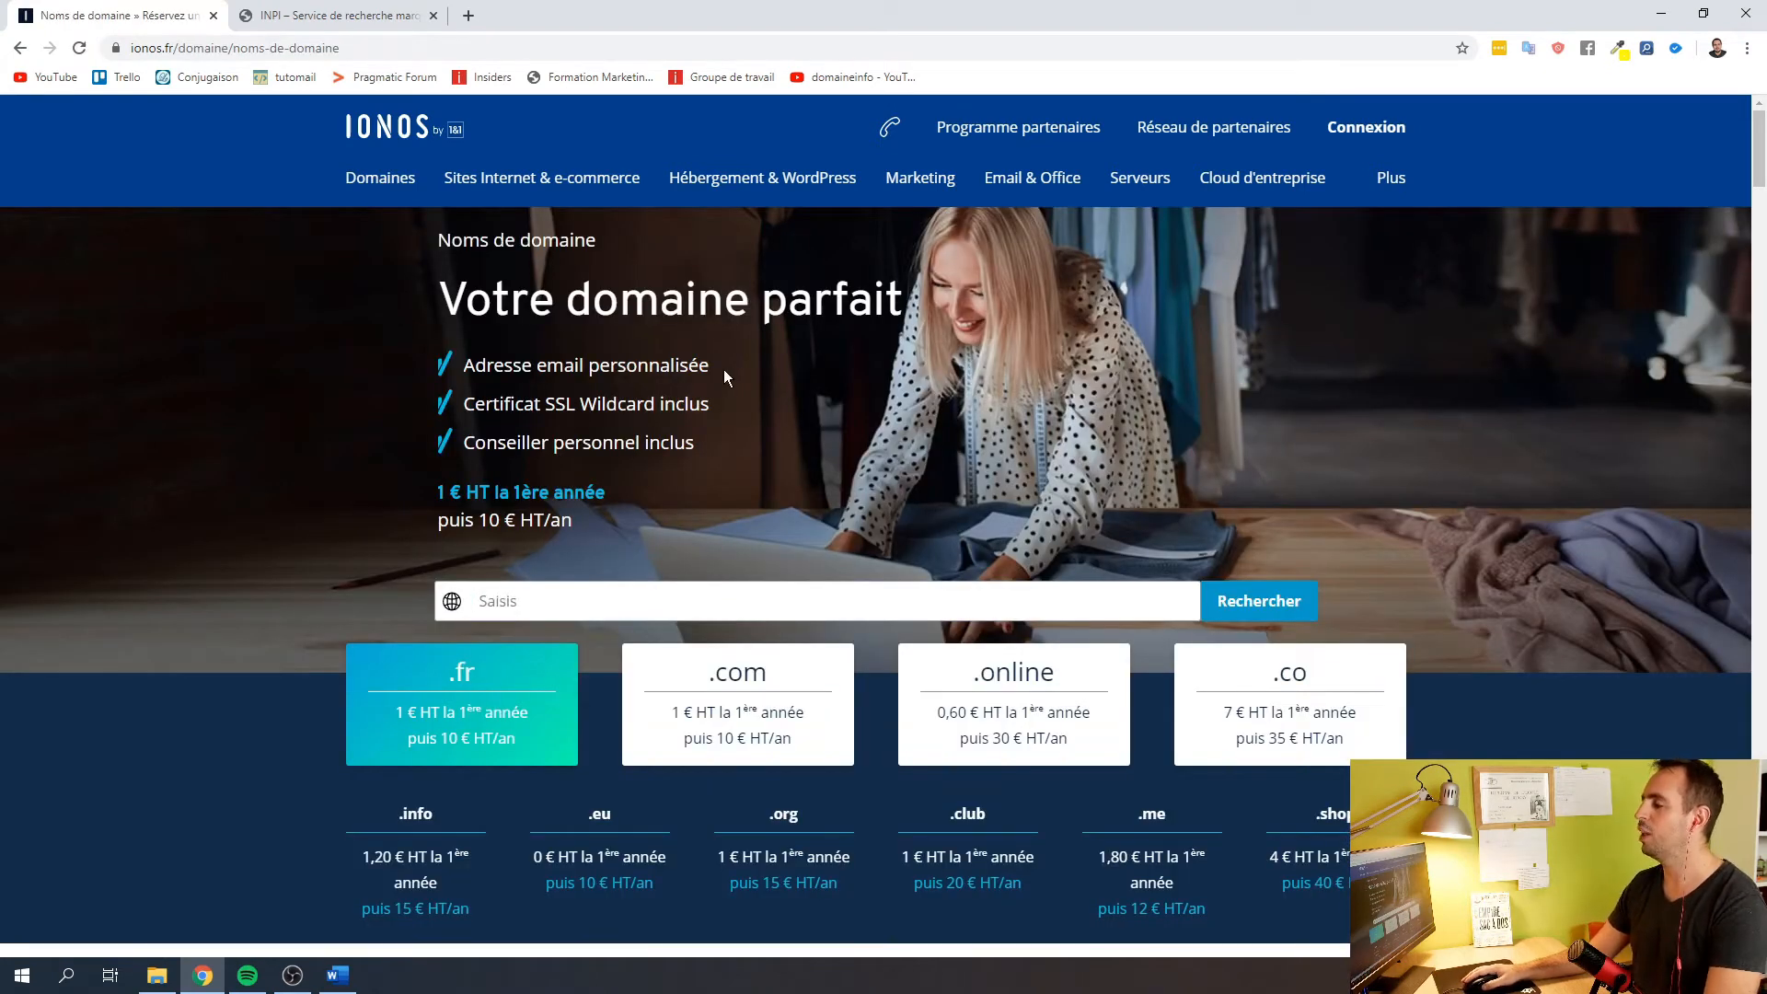
pyautogui.moveTo(724, 368); pyautogui.dragTo(453, 380)
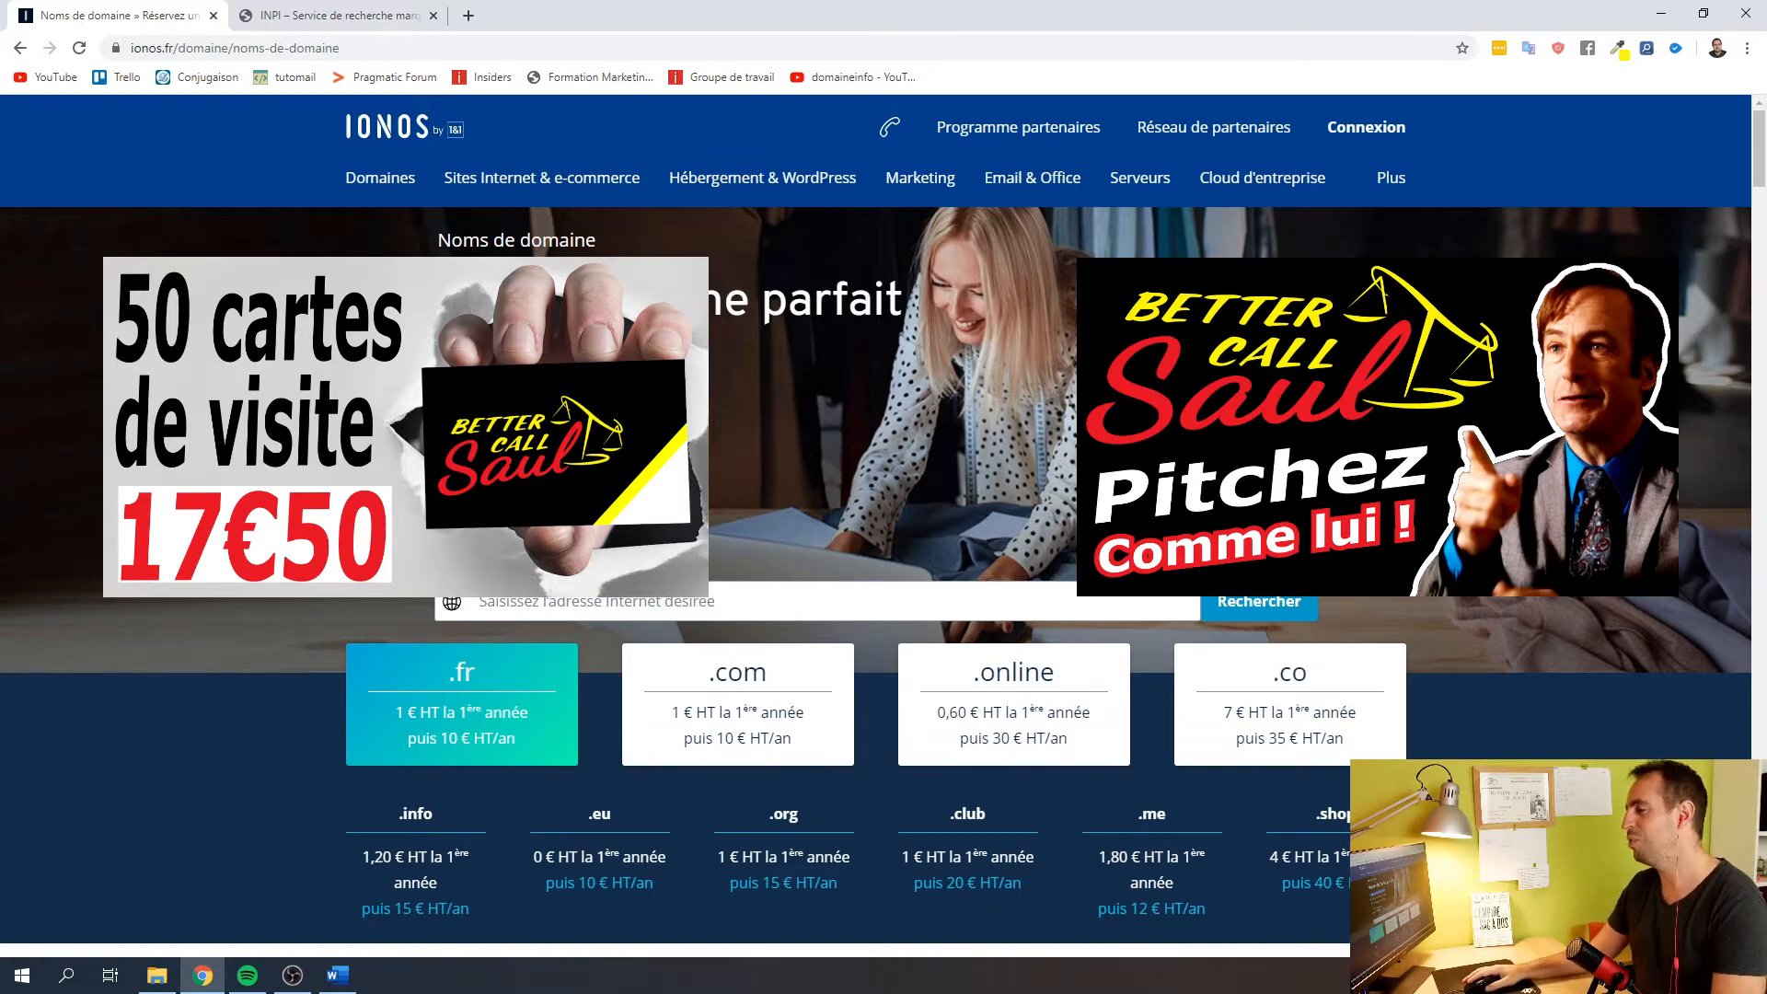
# Search saul-goodman.com and find it already registered, with saul-goodman.fr suggested instead
pyautogui.click(673, 602)
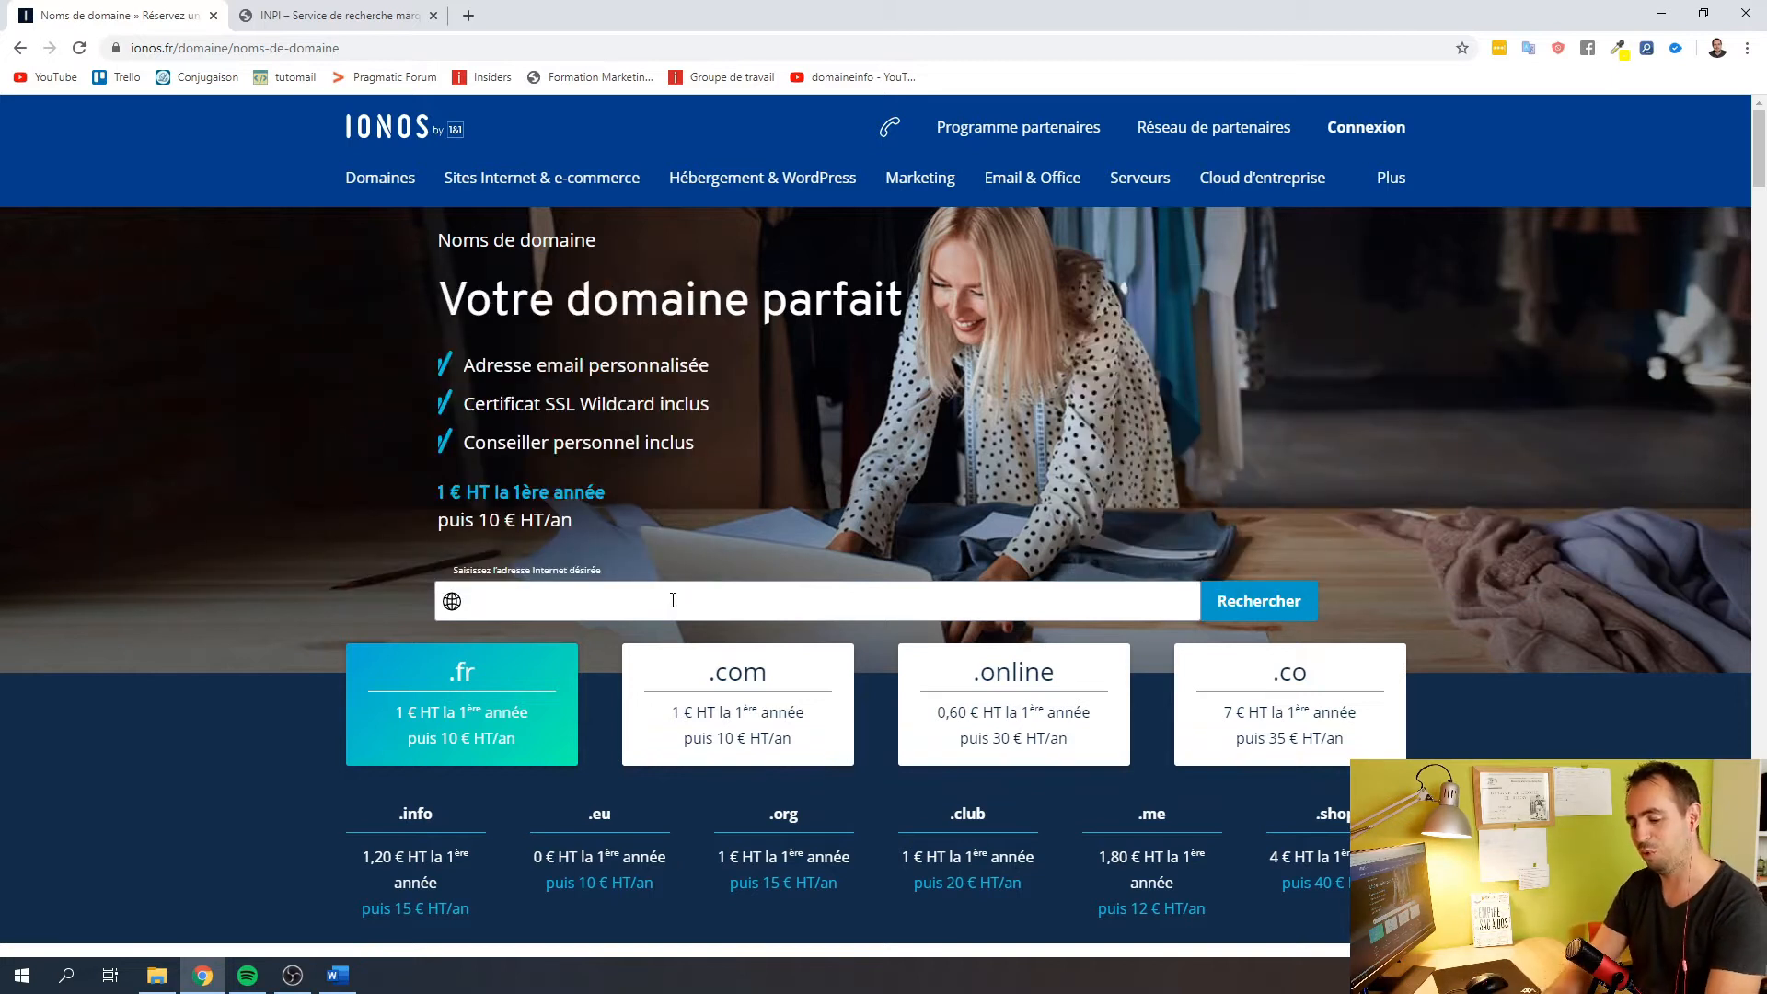
pyautogui.write('sau')
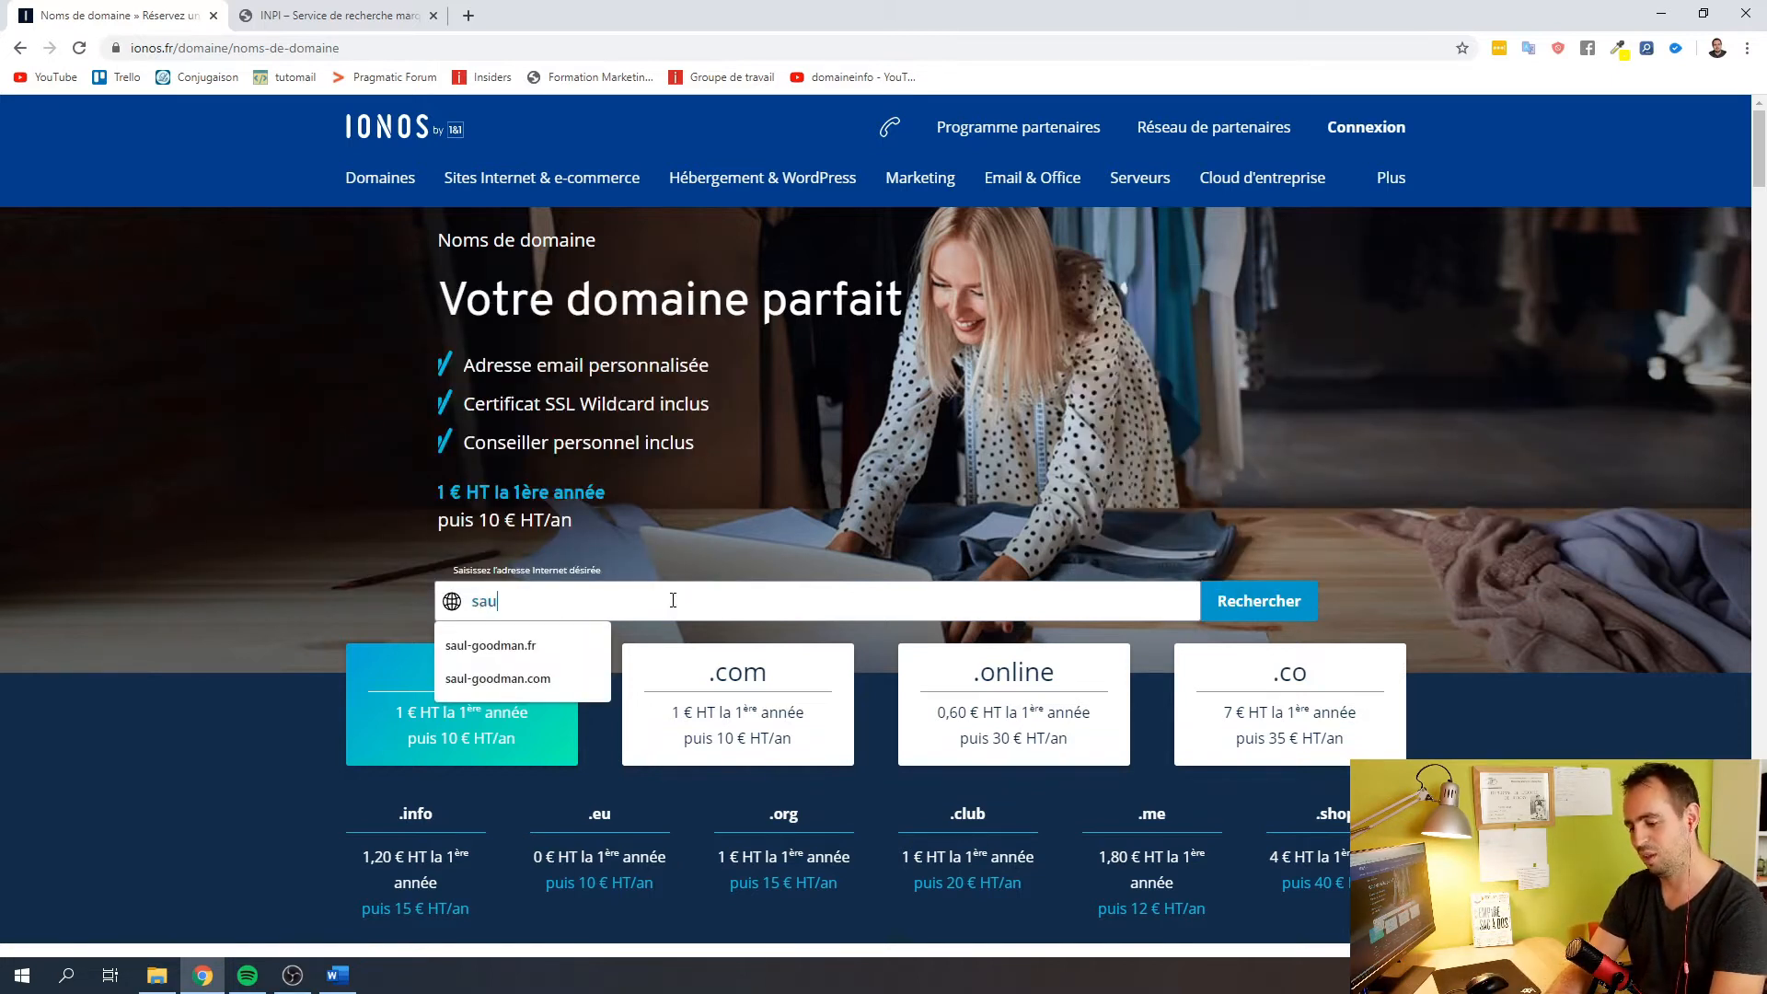
pyautogui.write('l-goodma')
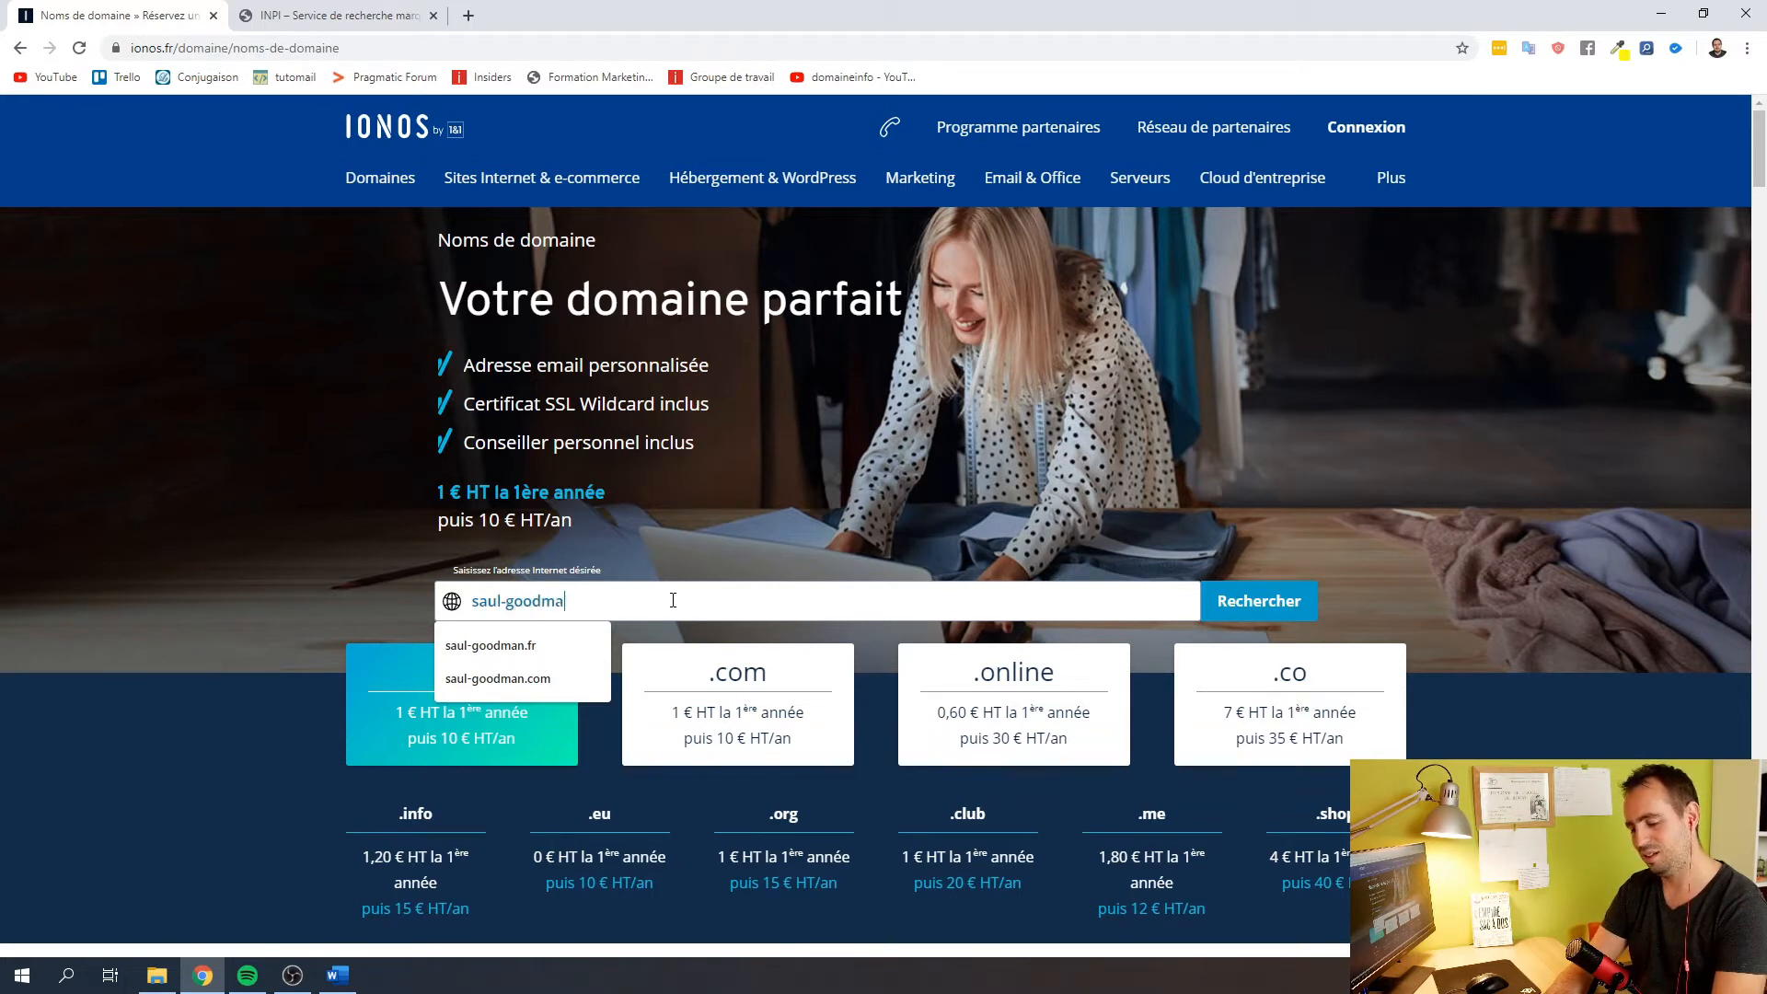
pyautogui.write('n.com')
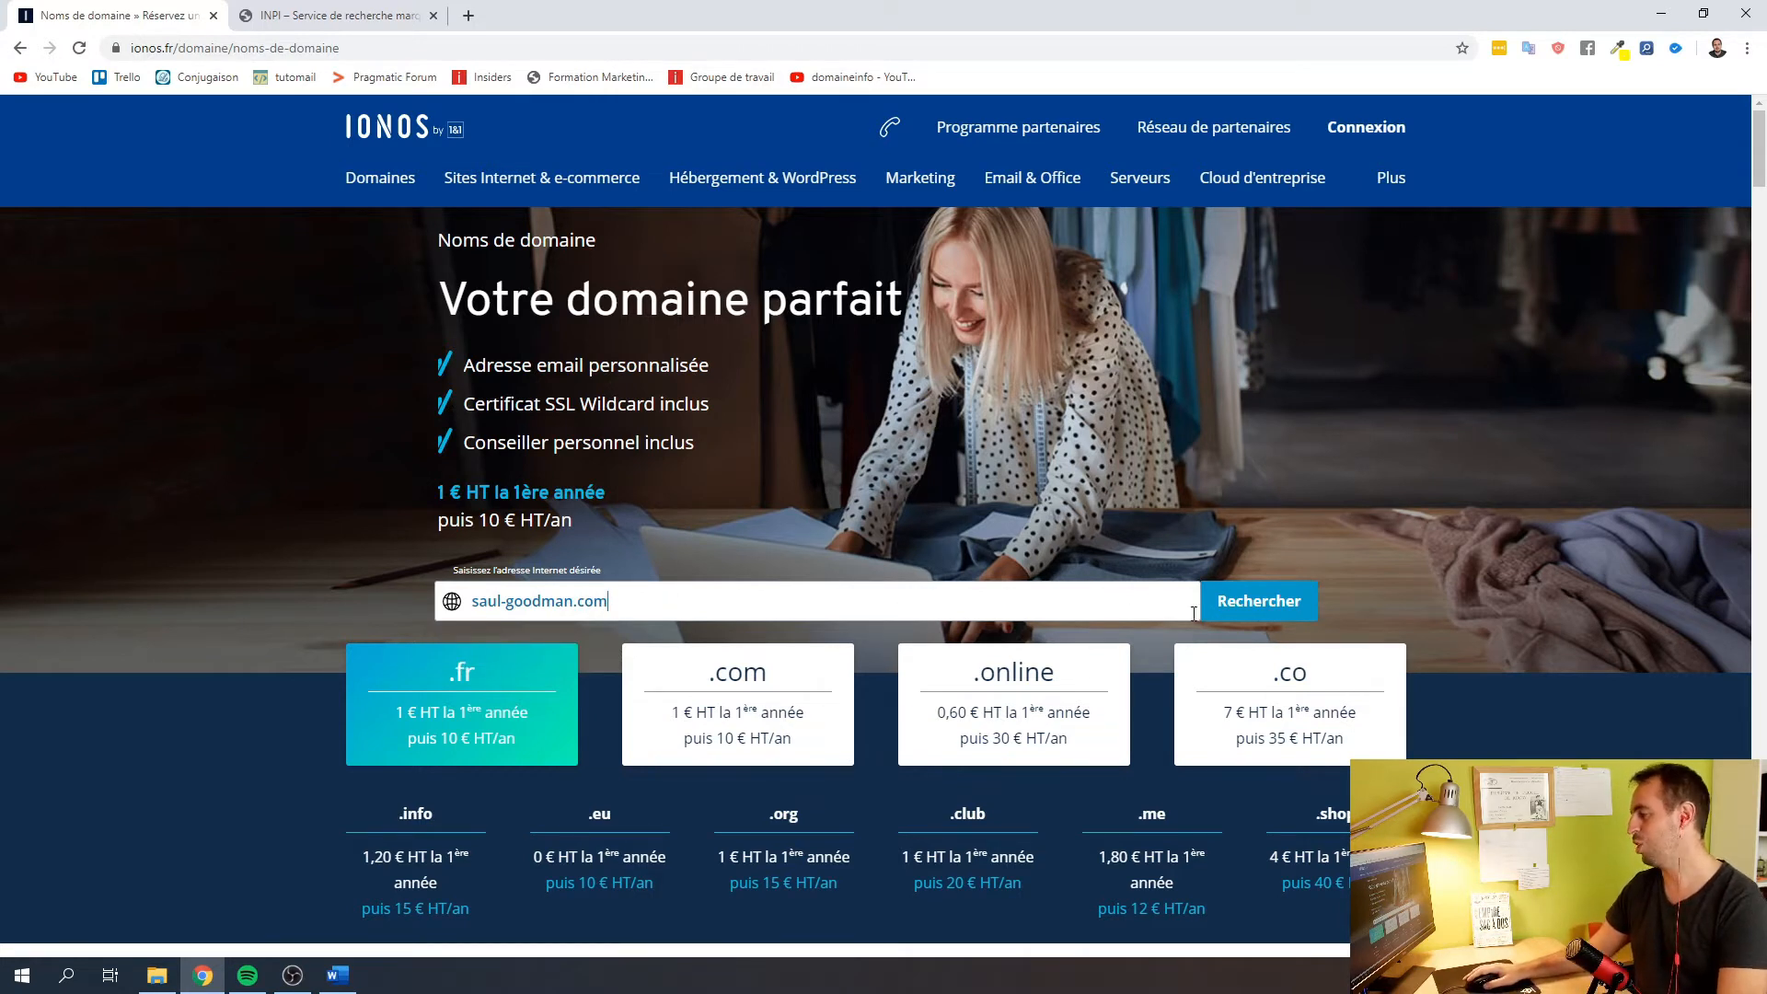
pyautogui.click(1237, 609)
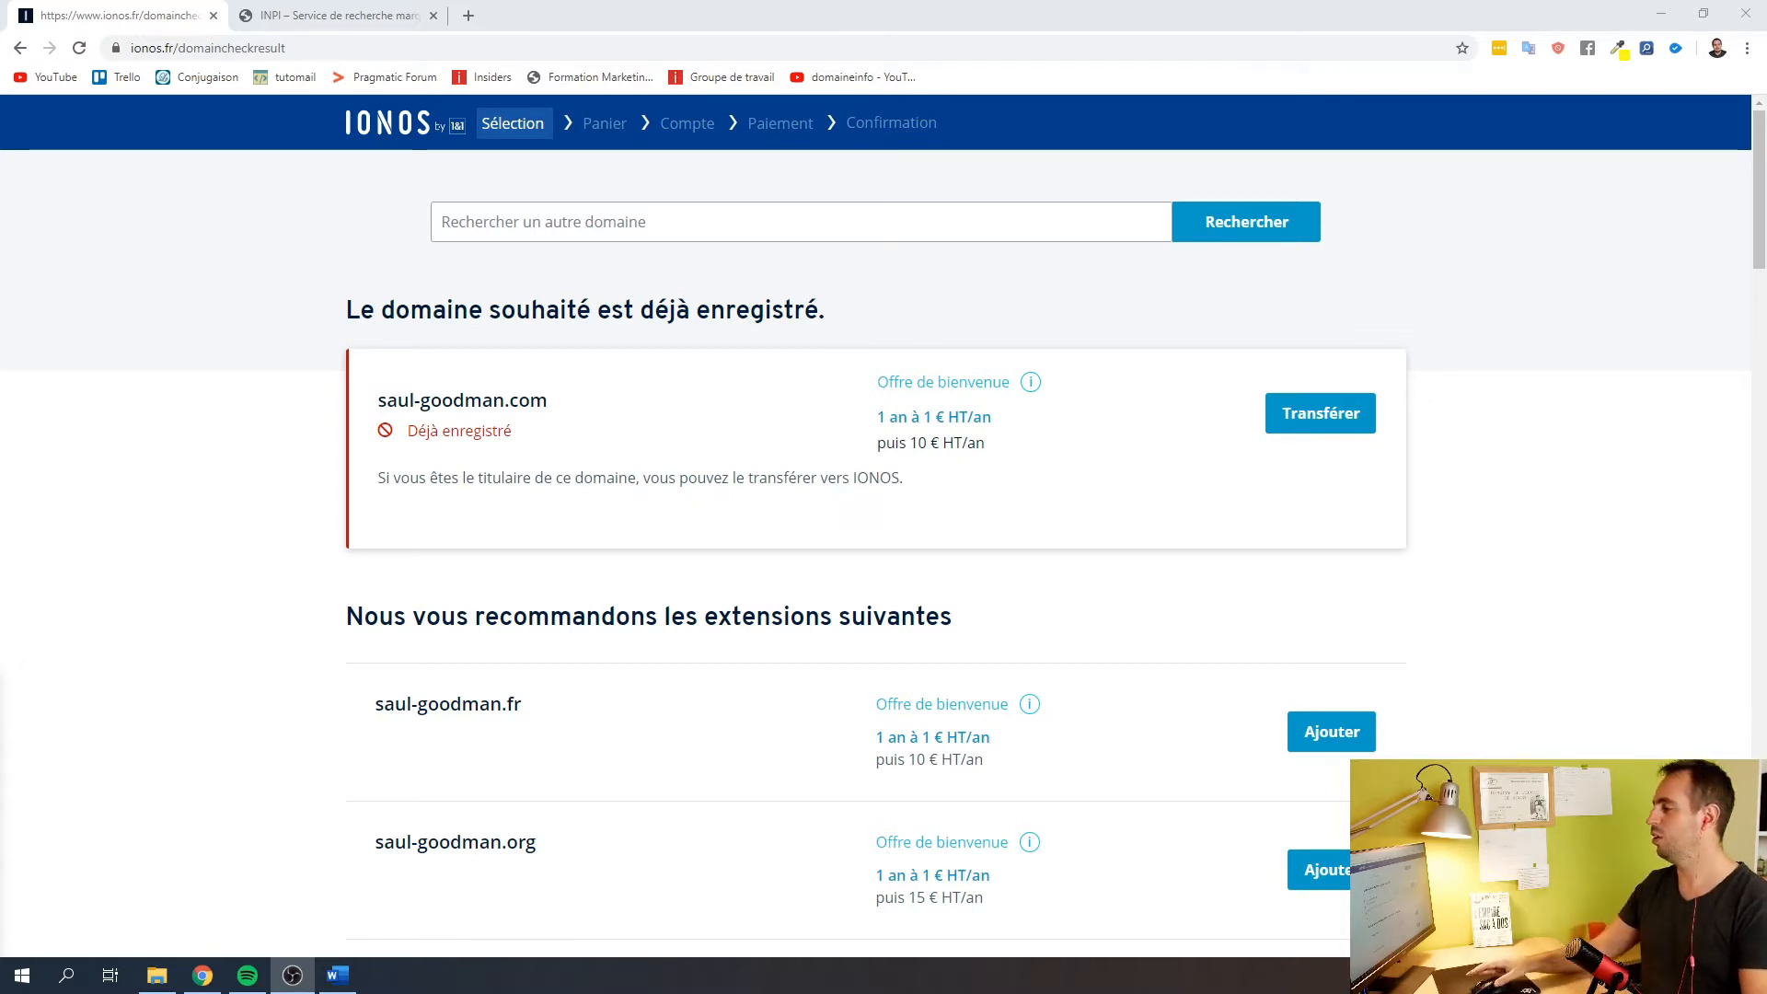
pyautogui.scroll(-3, 625, 674)
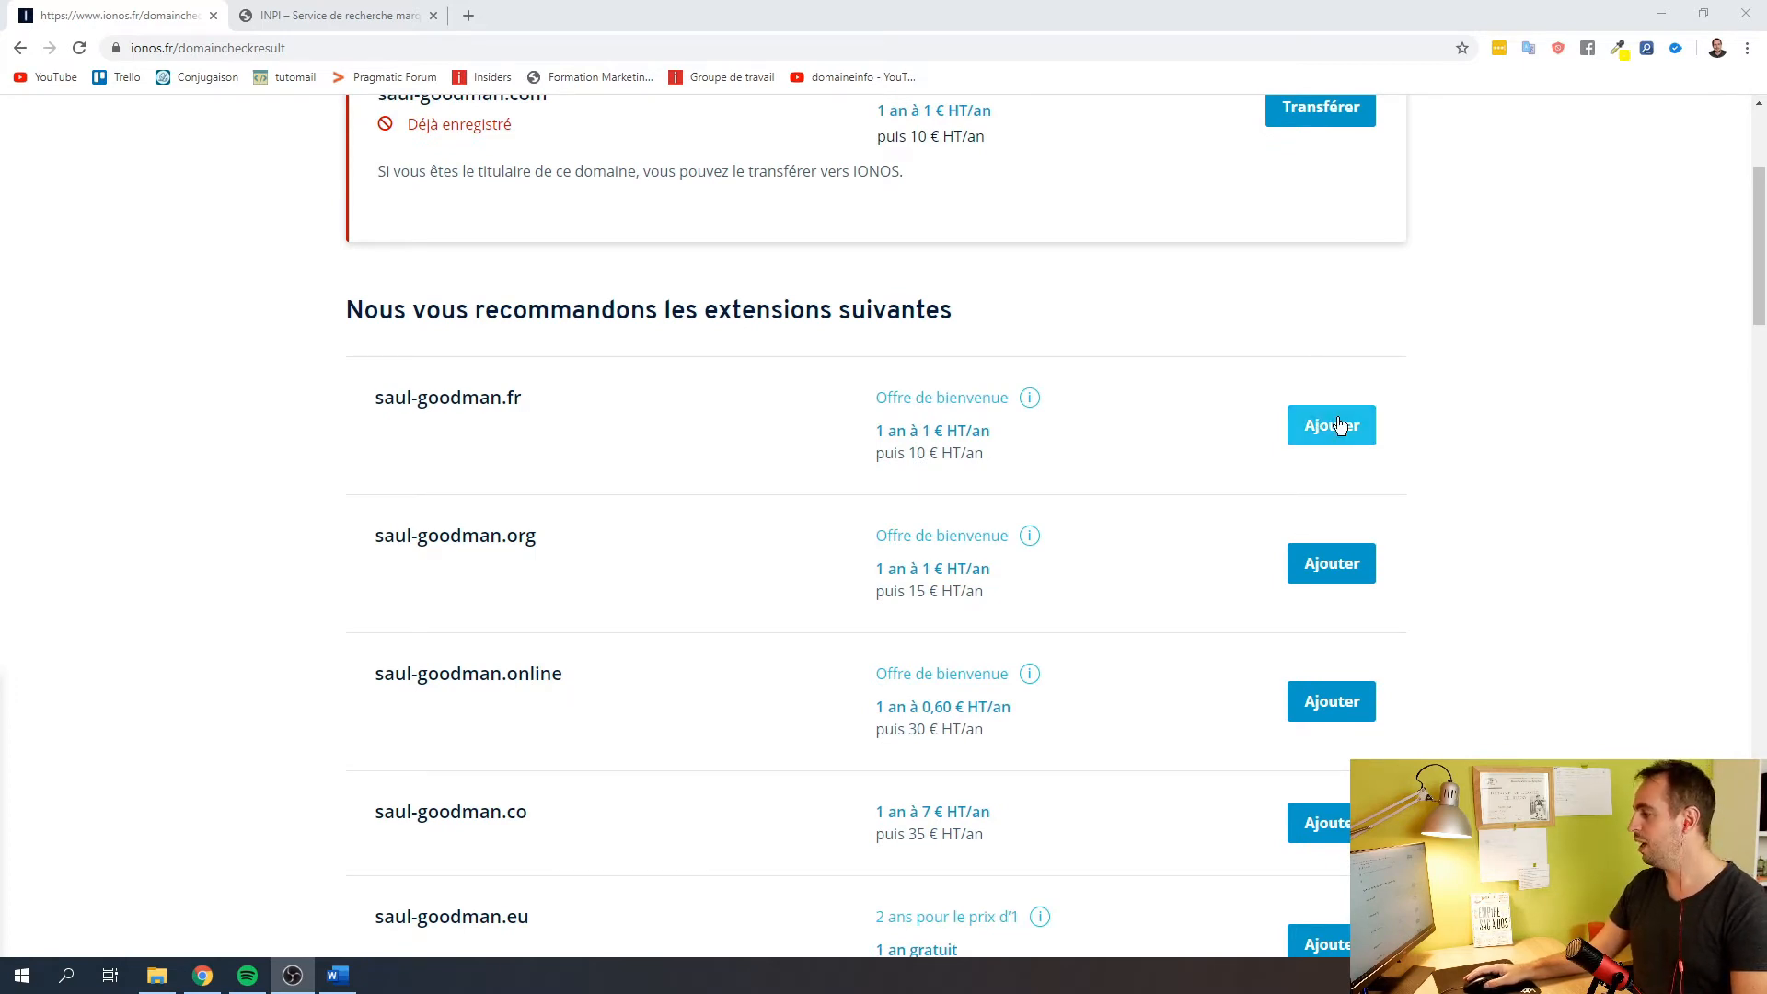
pyautogui.scroll(3, 1339, 424)
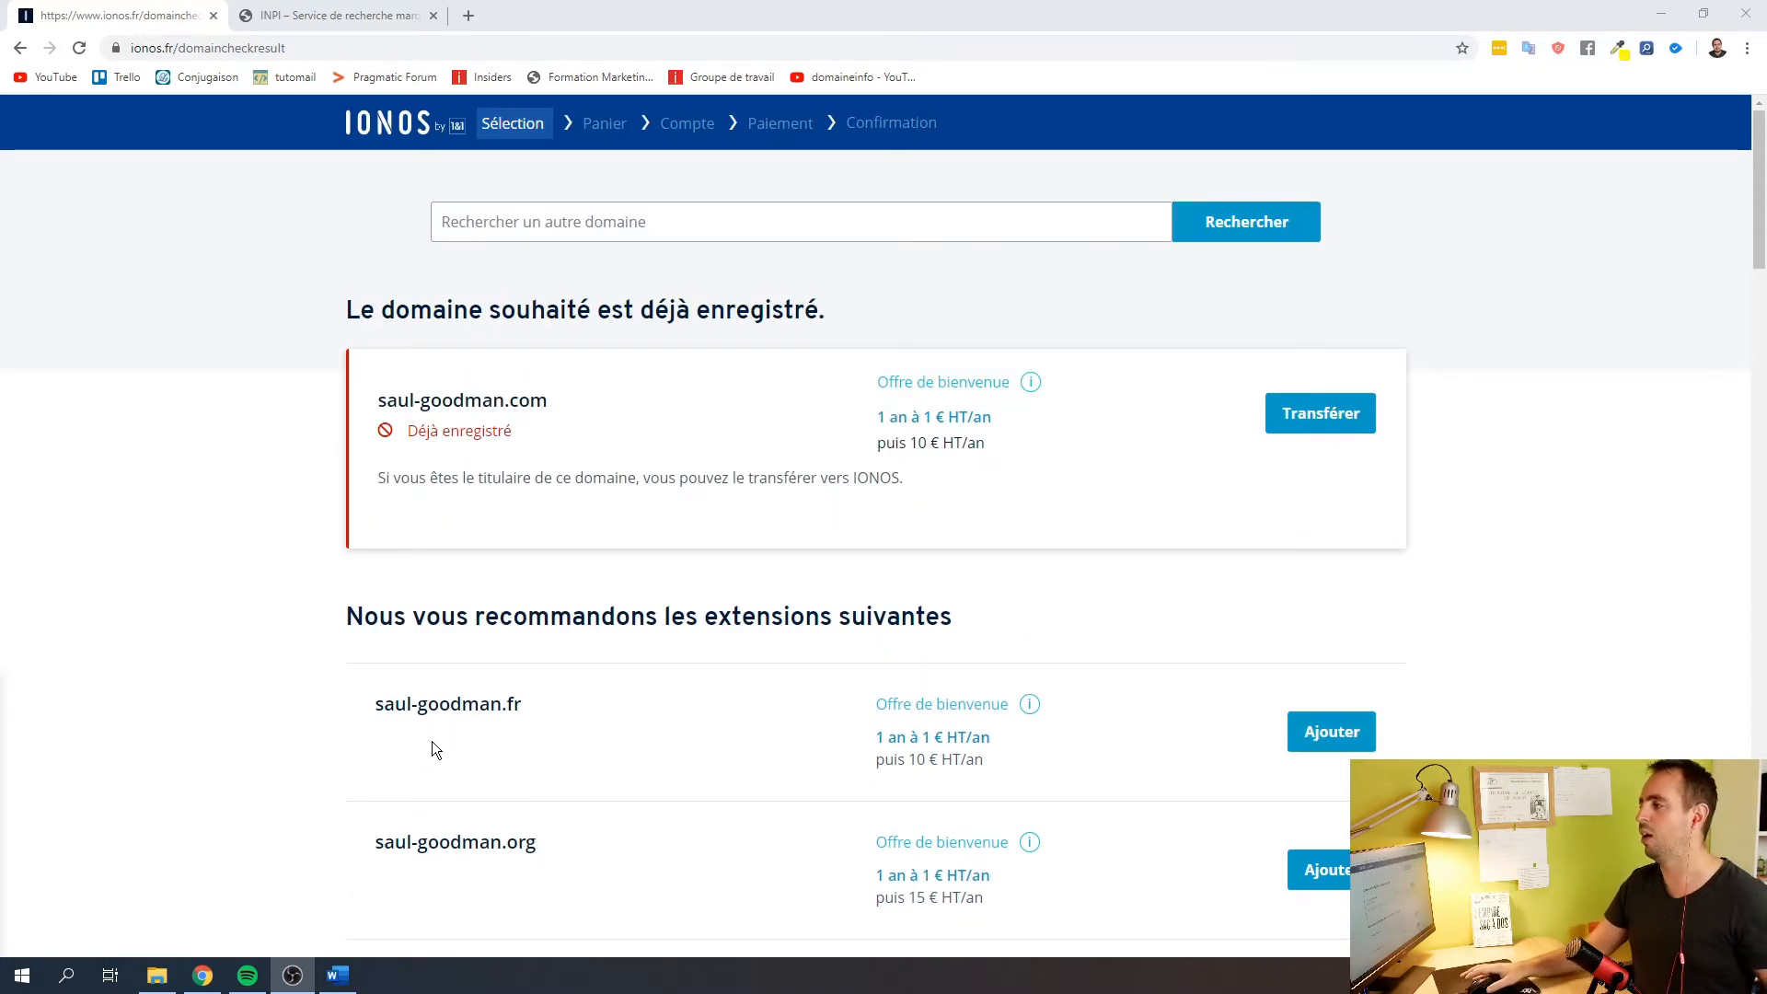
pyautogui.click(309, 16)
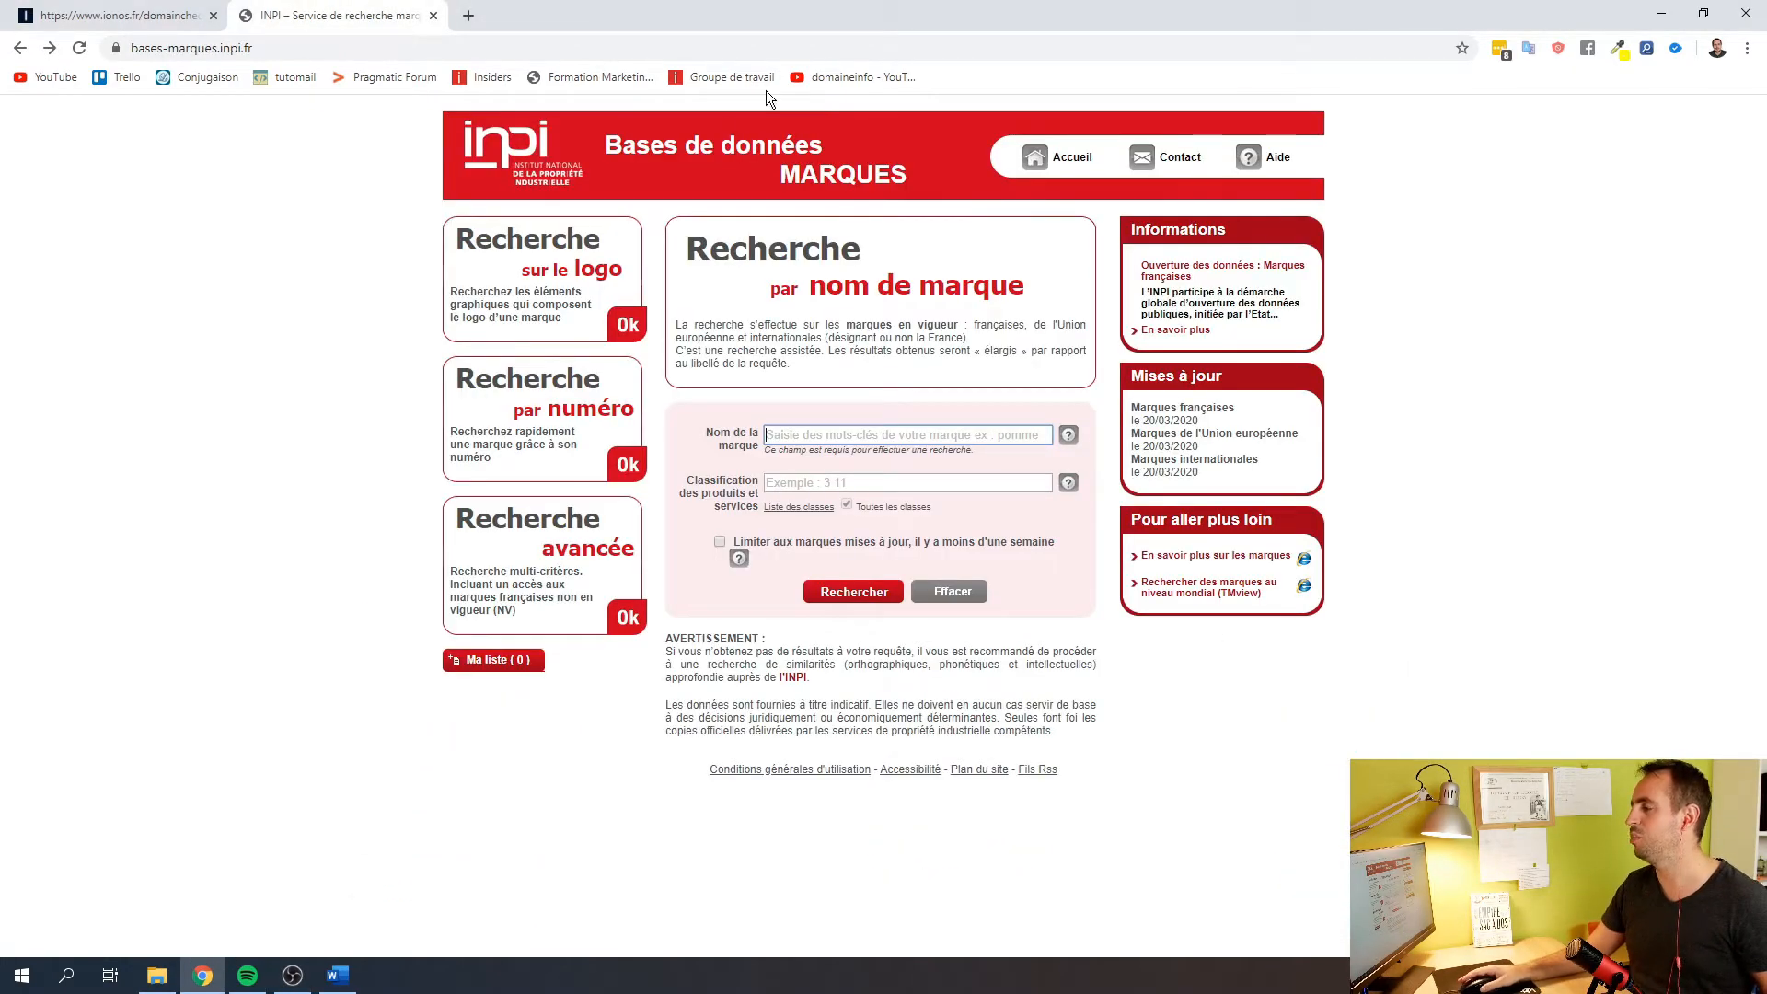
# Look up trademark 'saul goodman' in INPI, finding one EU mark in classes 9, 25, 28
pyautogui.write('saul goodman')
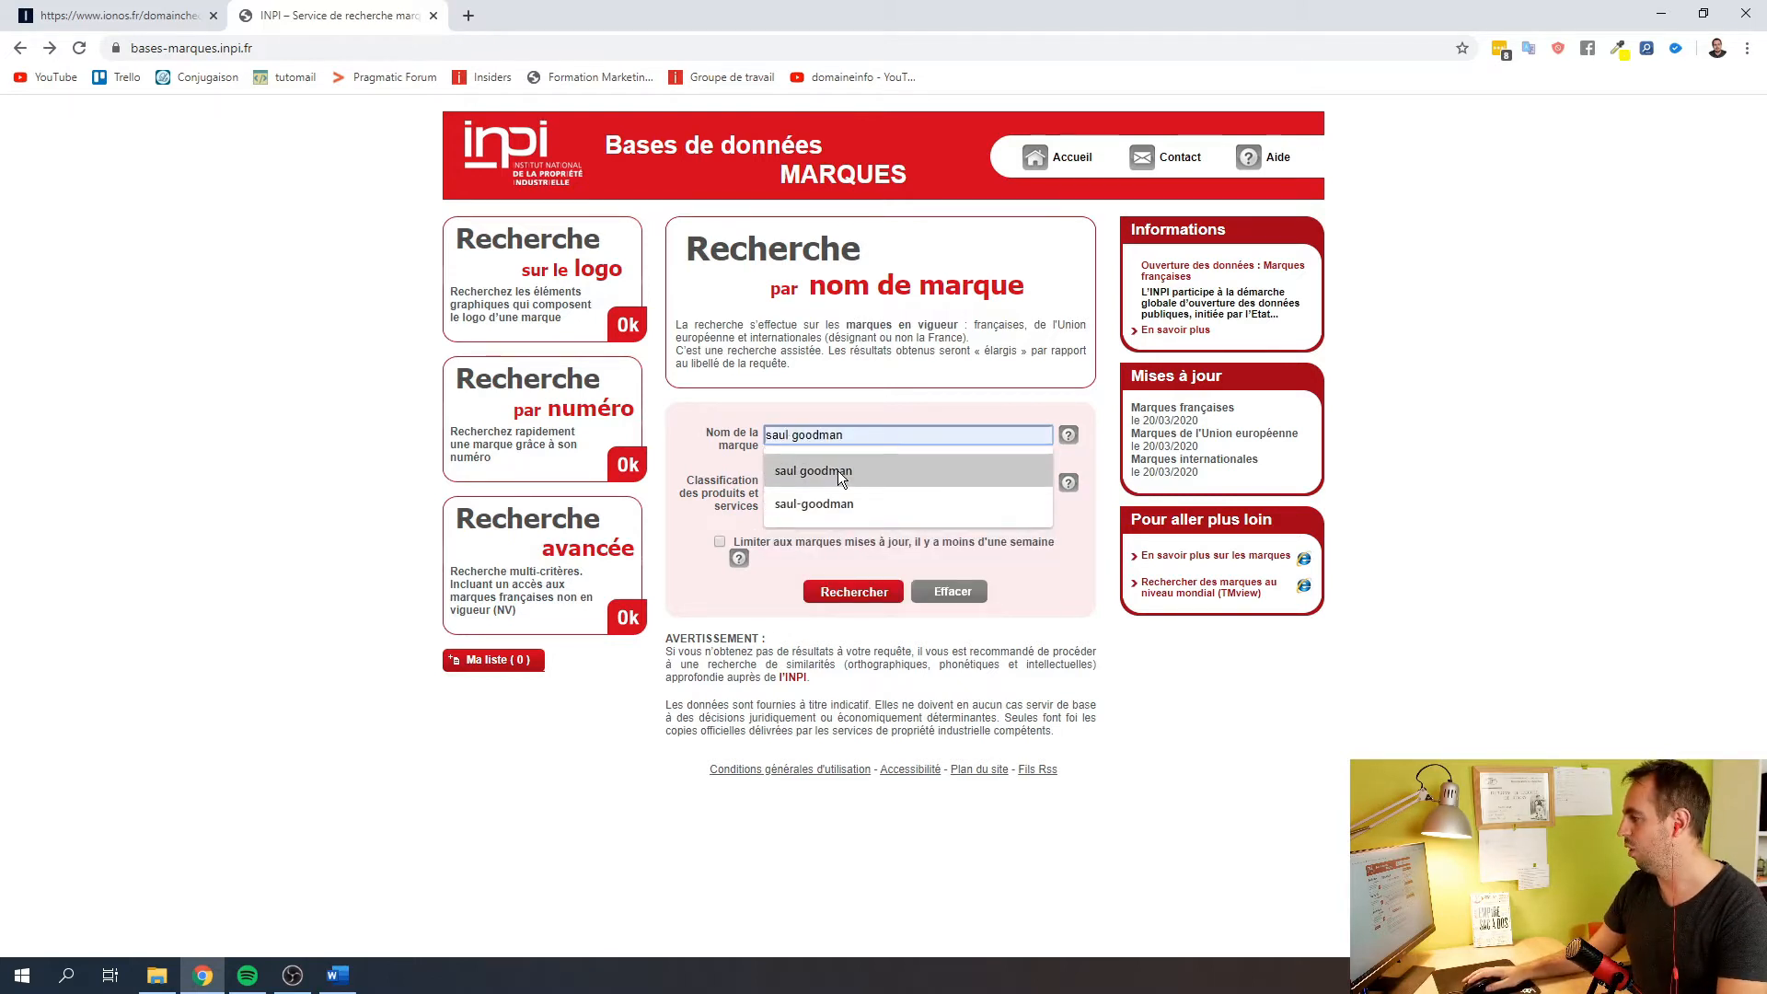
pyautogui.click(838, 471)
pyautogui.click(854, 591)
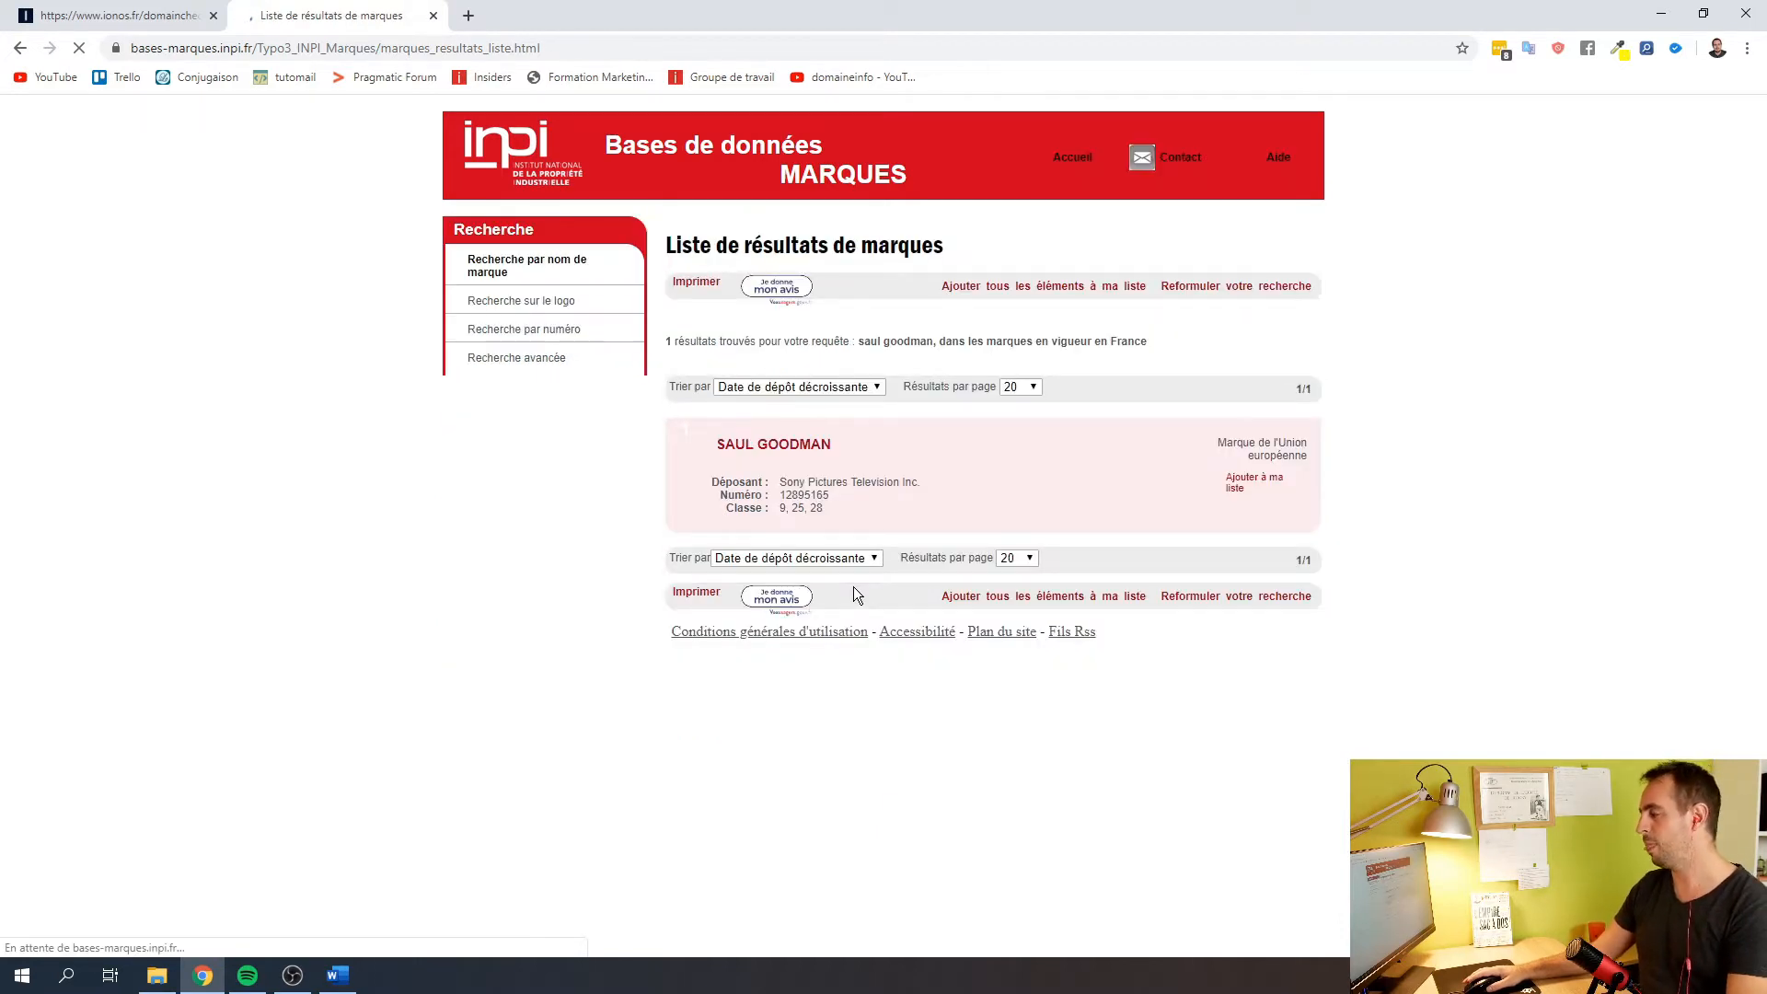
pyautogui.moveTo(837, 510); pyautogui.dragTo(778, 511)
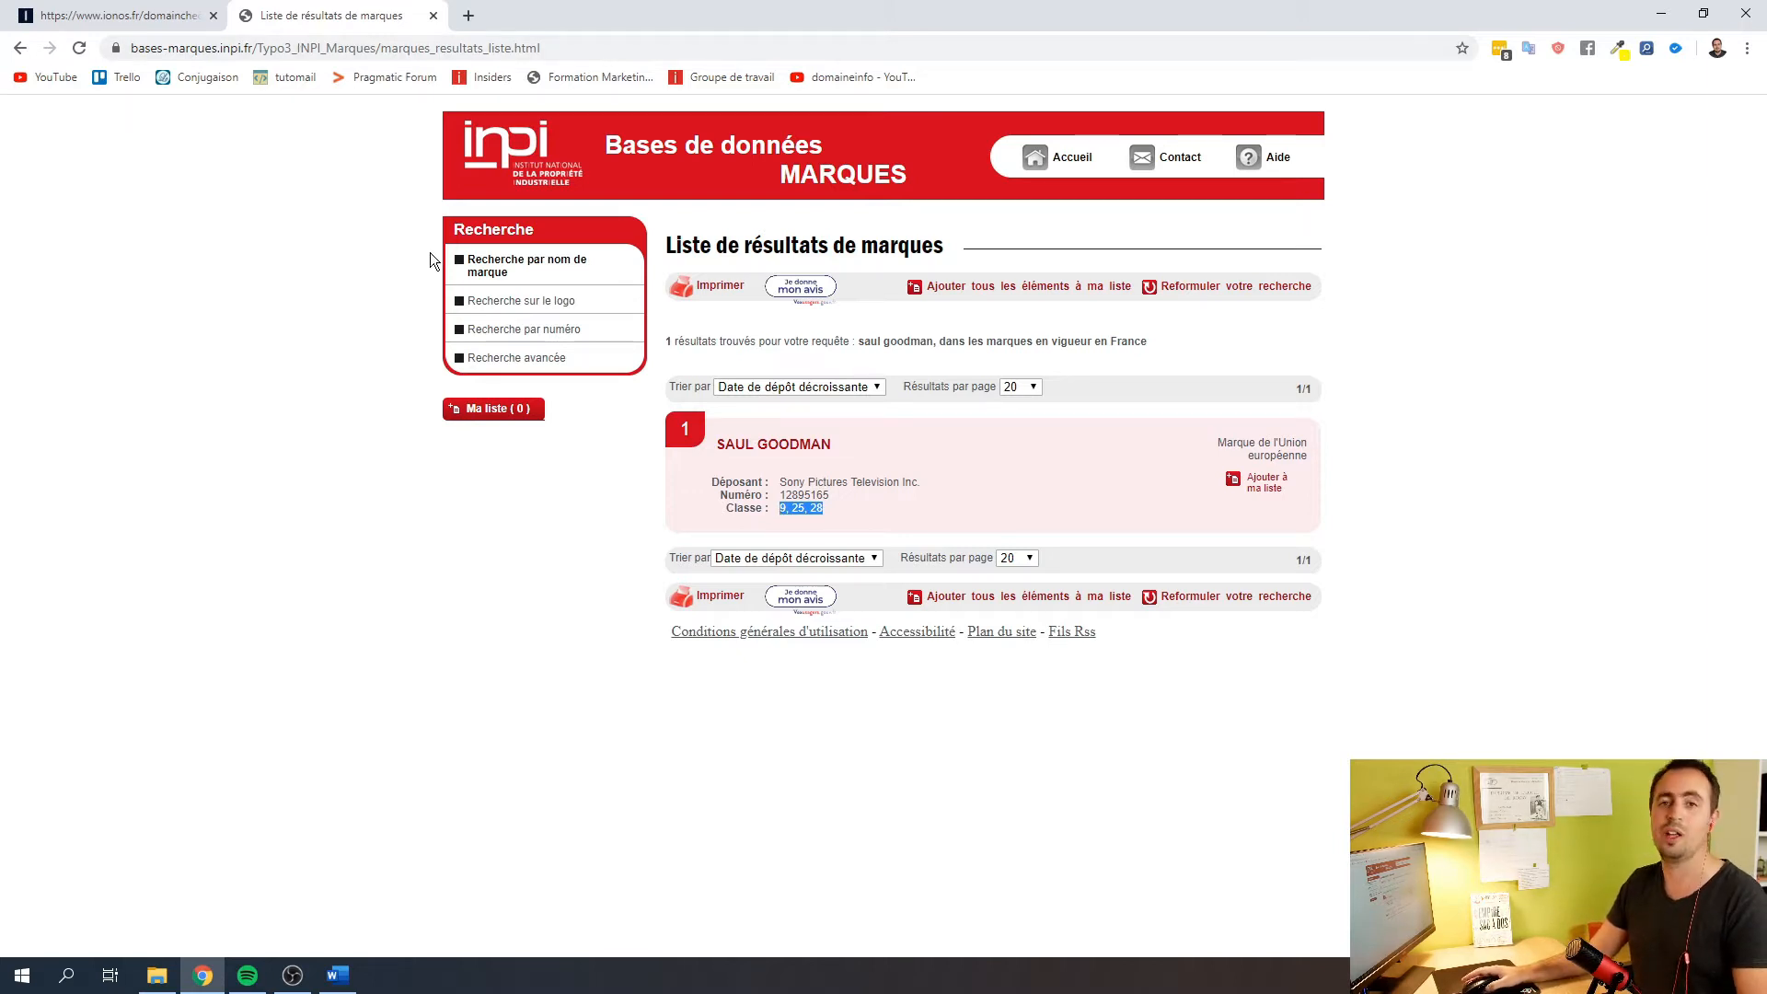
pyautogui.click(182, 12)
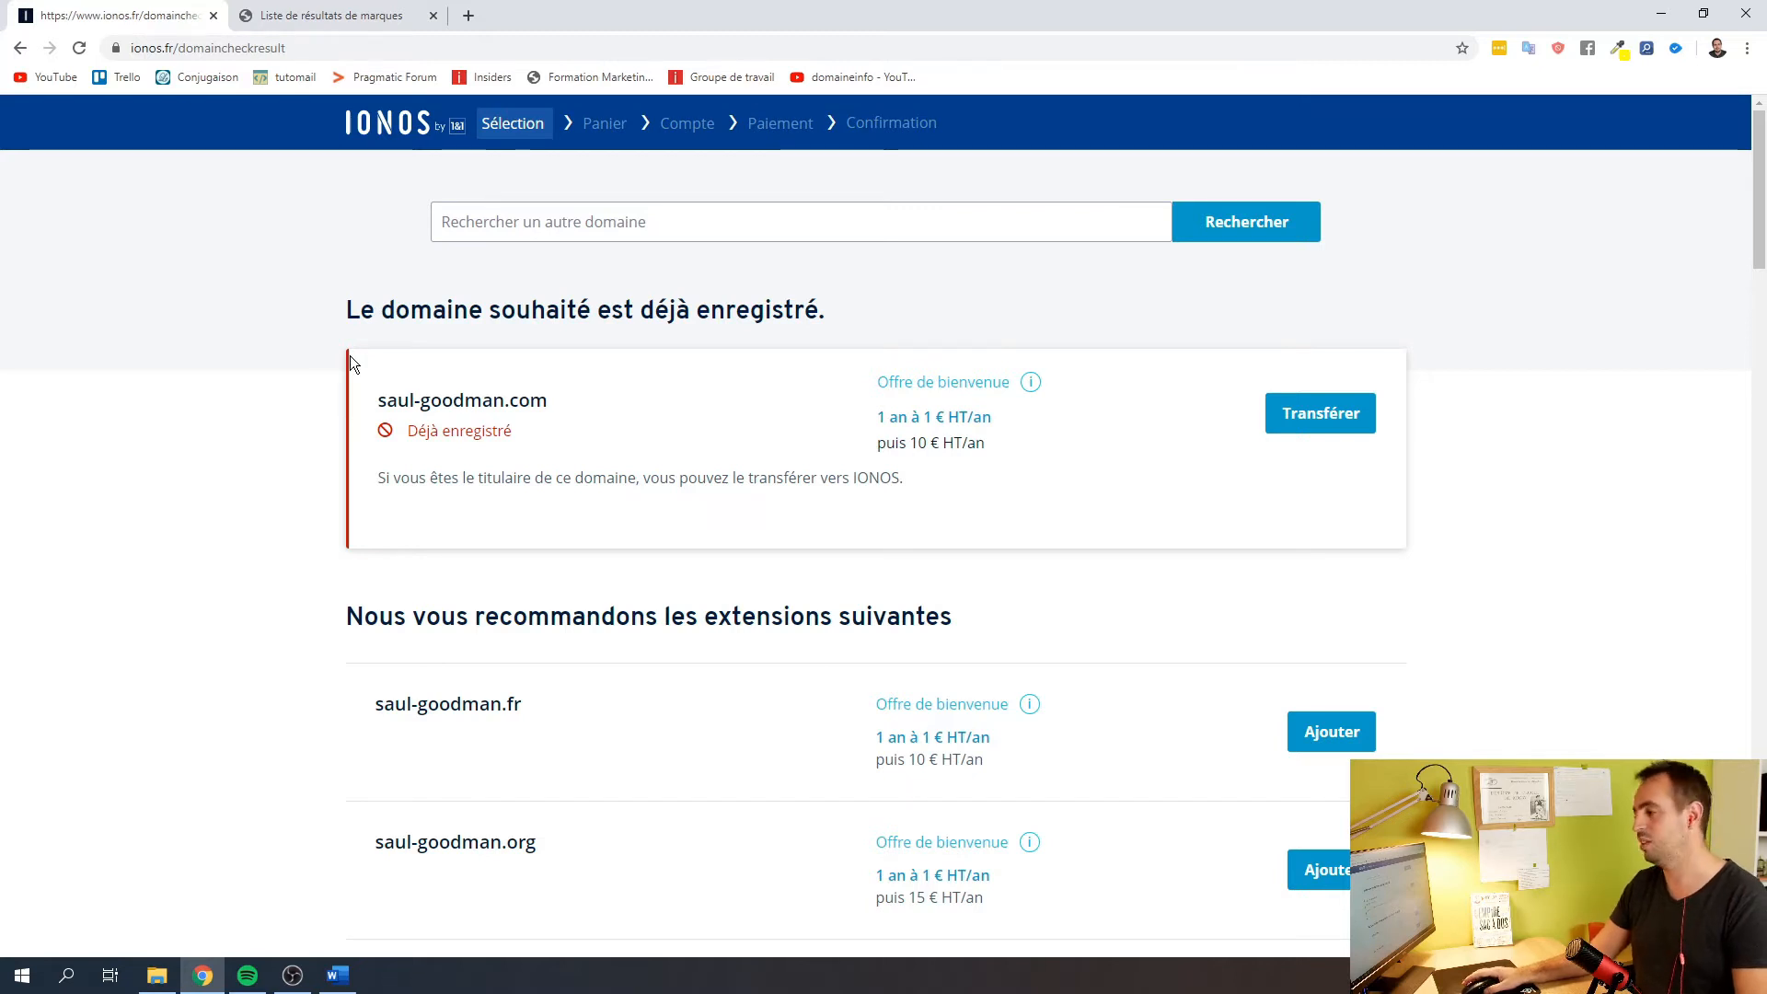
# Order saul-goodman.fr as Domaine (seul) for one year at 1 € HT and continue past the cart
pyautogui.scroll(-5, 350, 357)
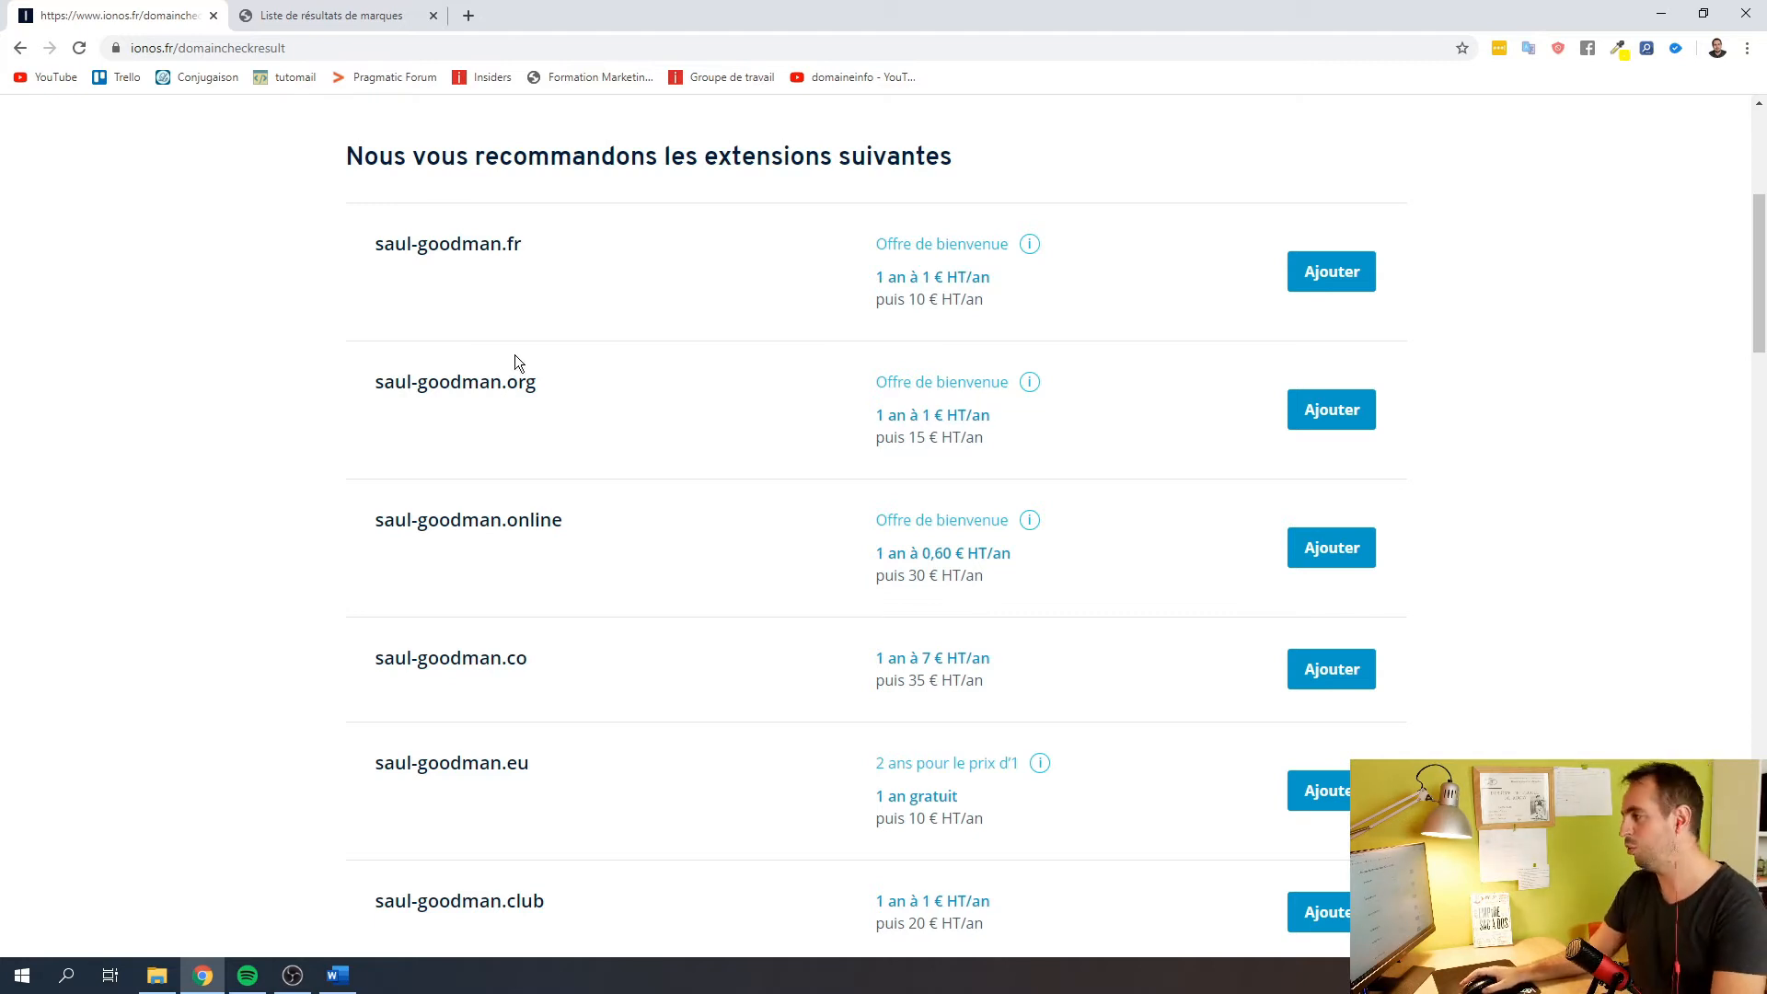
pyautogui.scroll(4, 515, 349)
pyautogui.scroll(-4, 515, 346)
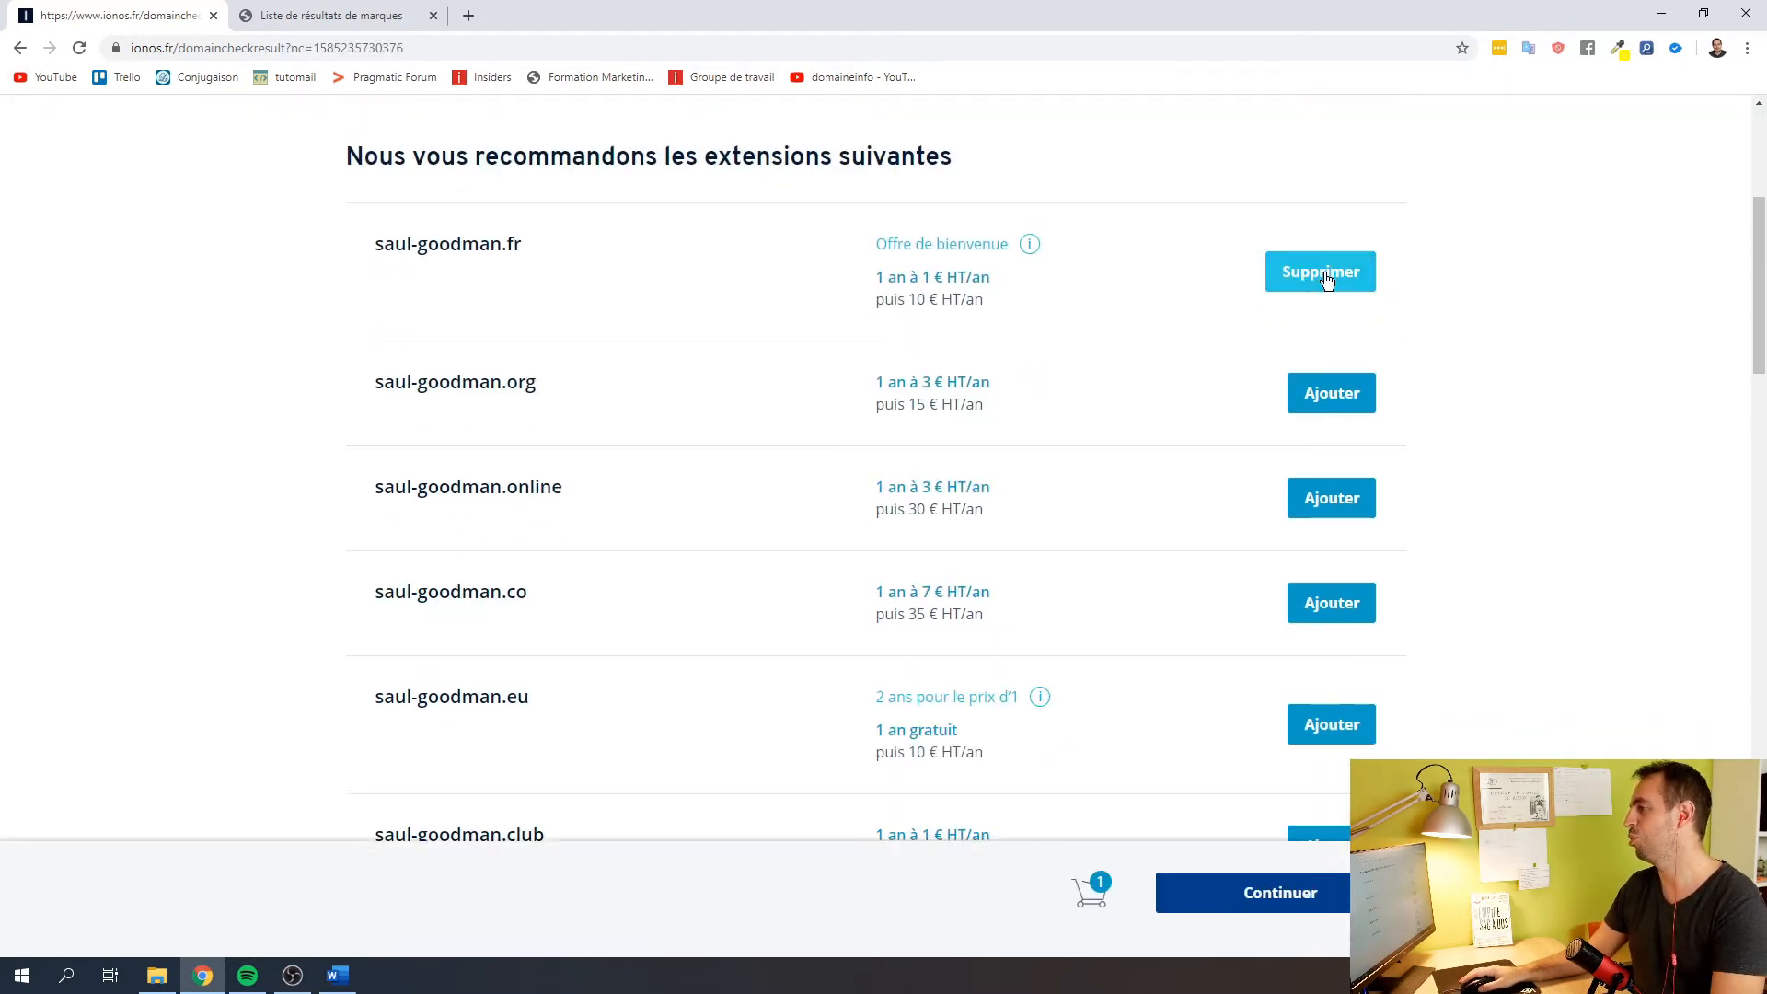
pyautogui.click(1280, 905)
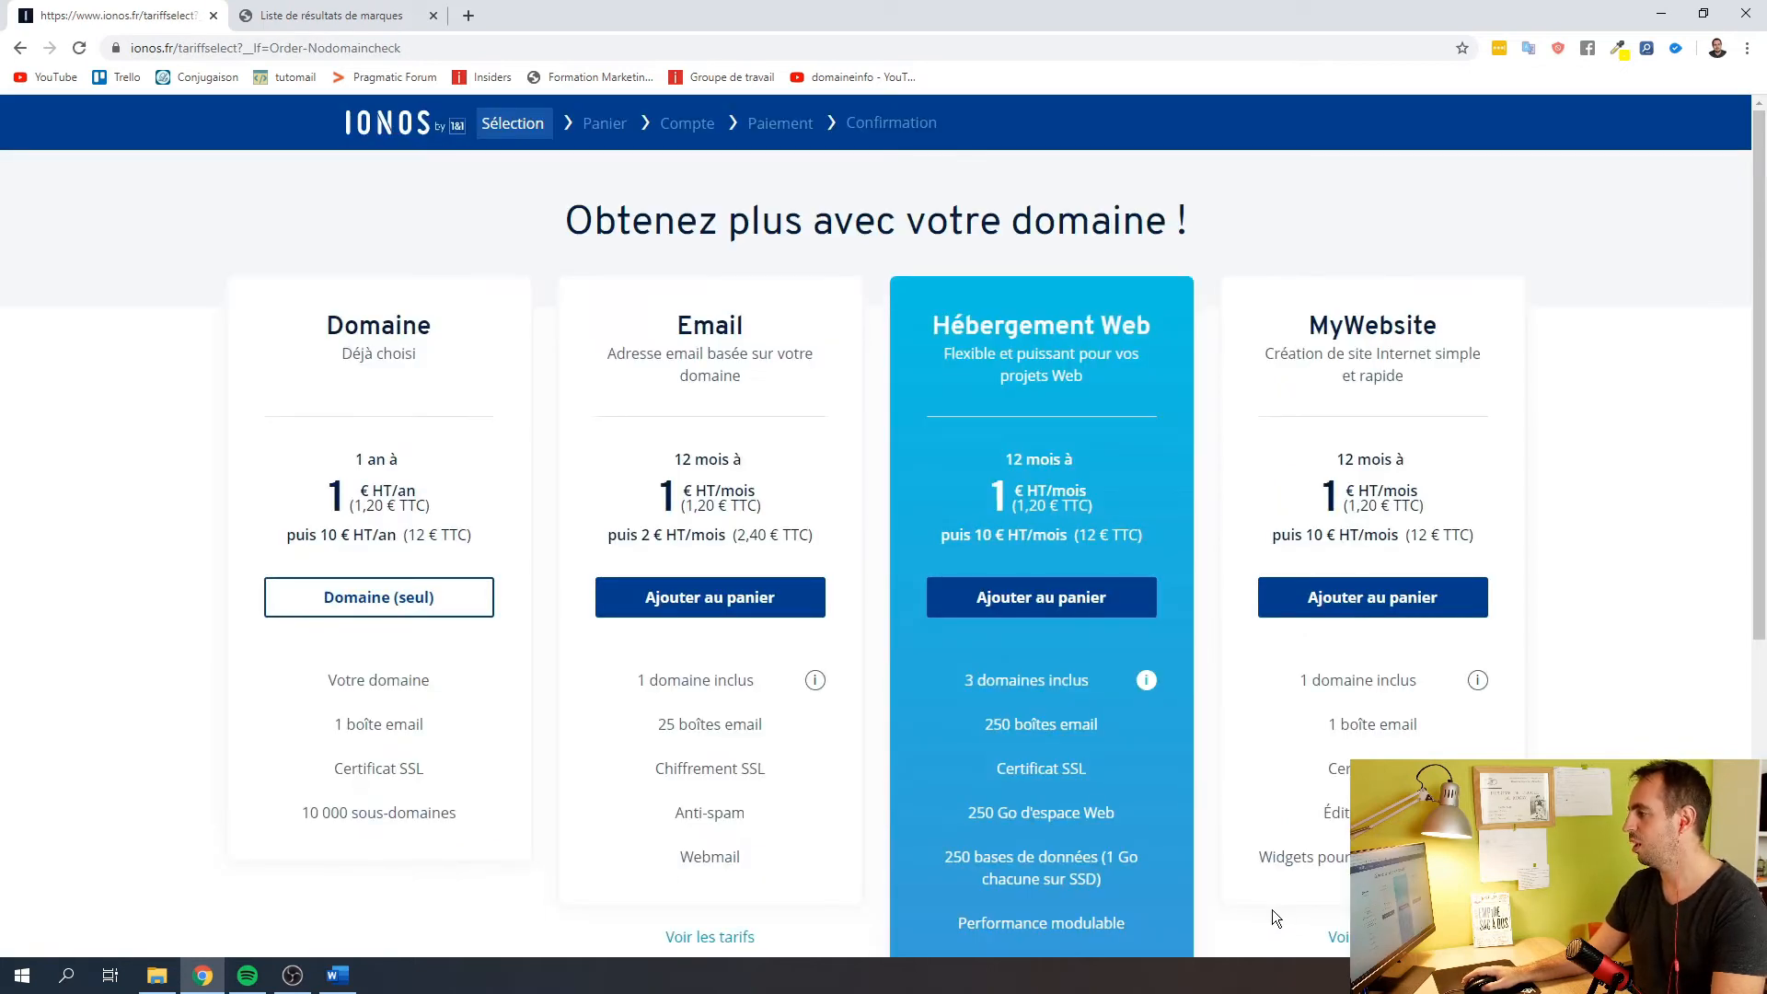
pyautogui.click(352, 599)
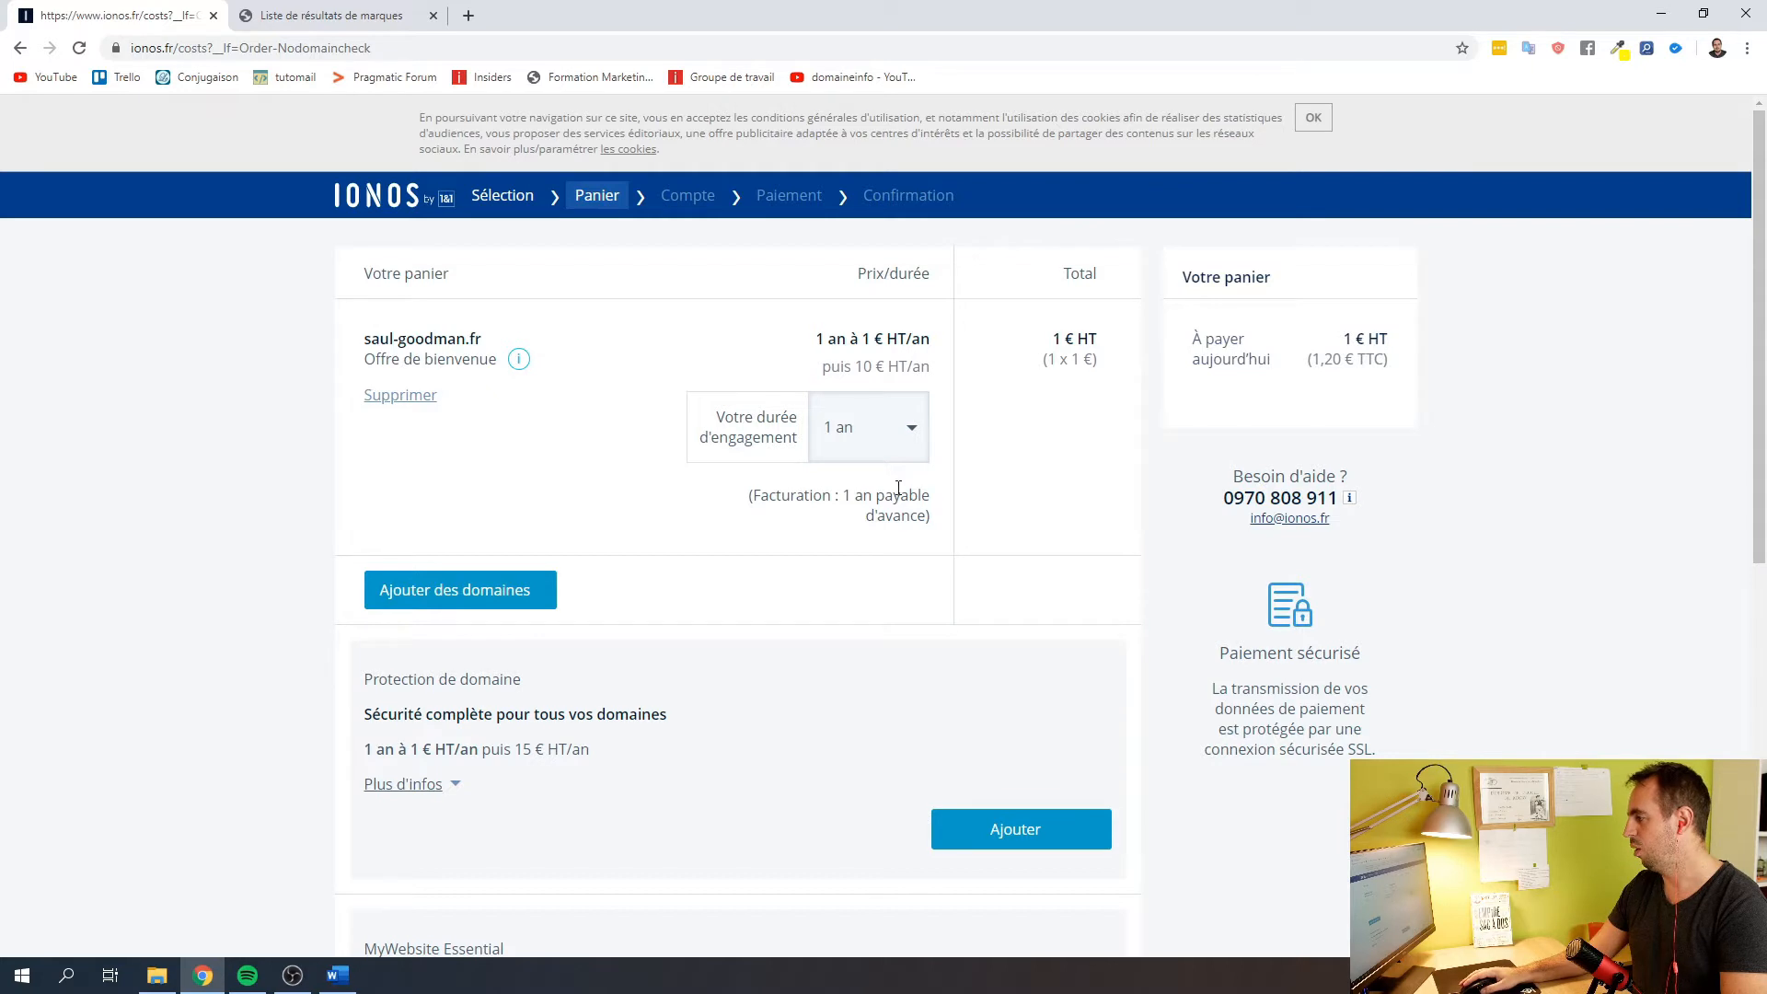
pyautogui.scroll(-2, 693, 515)
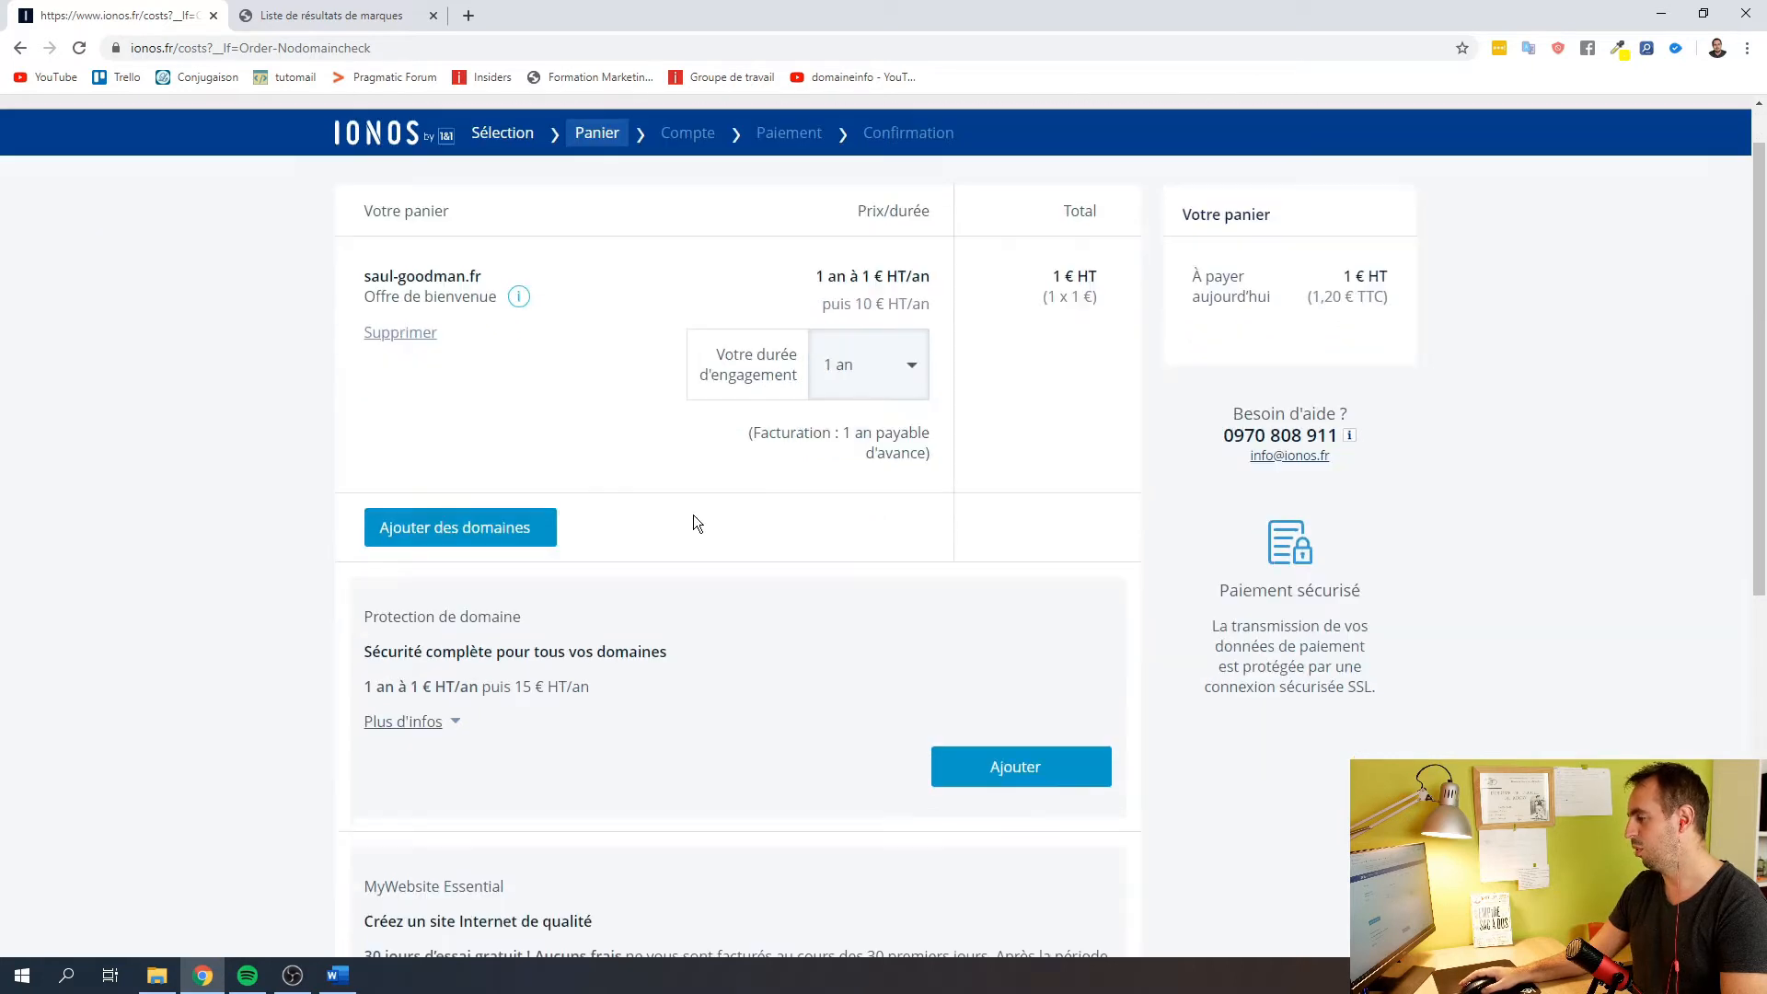
pyautogui.scroll(2, 693, 515)
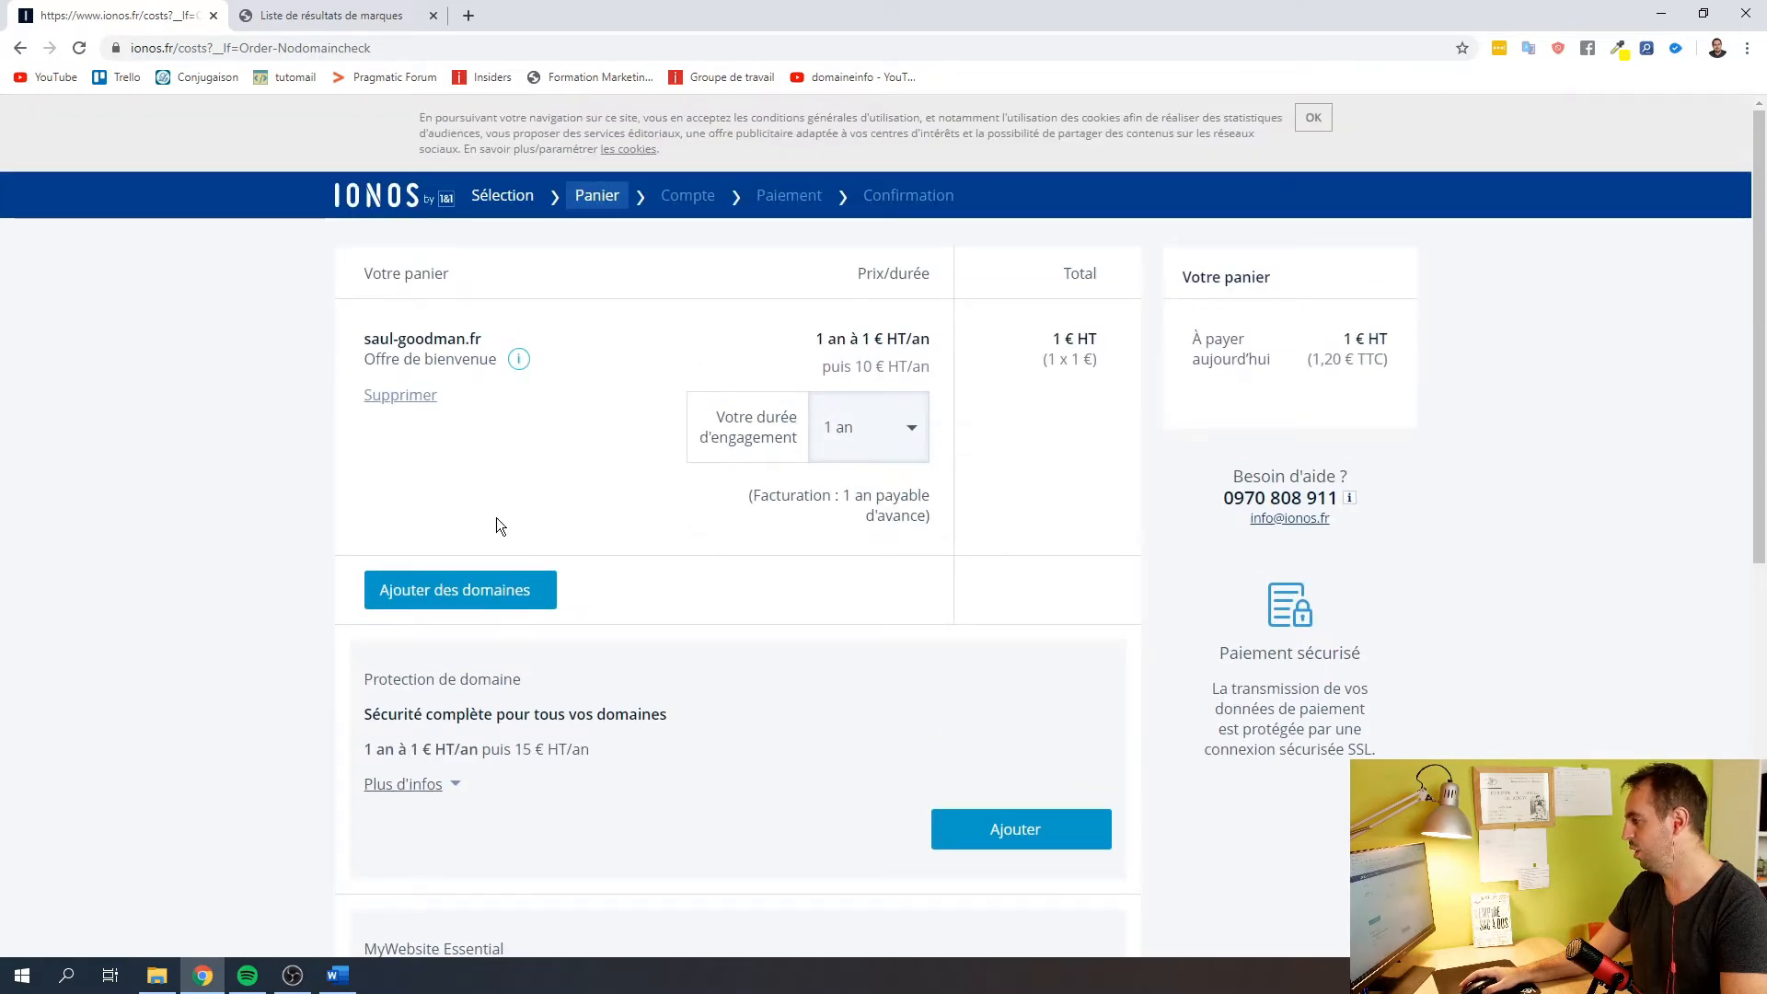
pyautogui.scroll(-2, 495, 517)
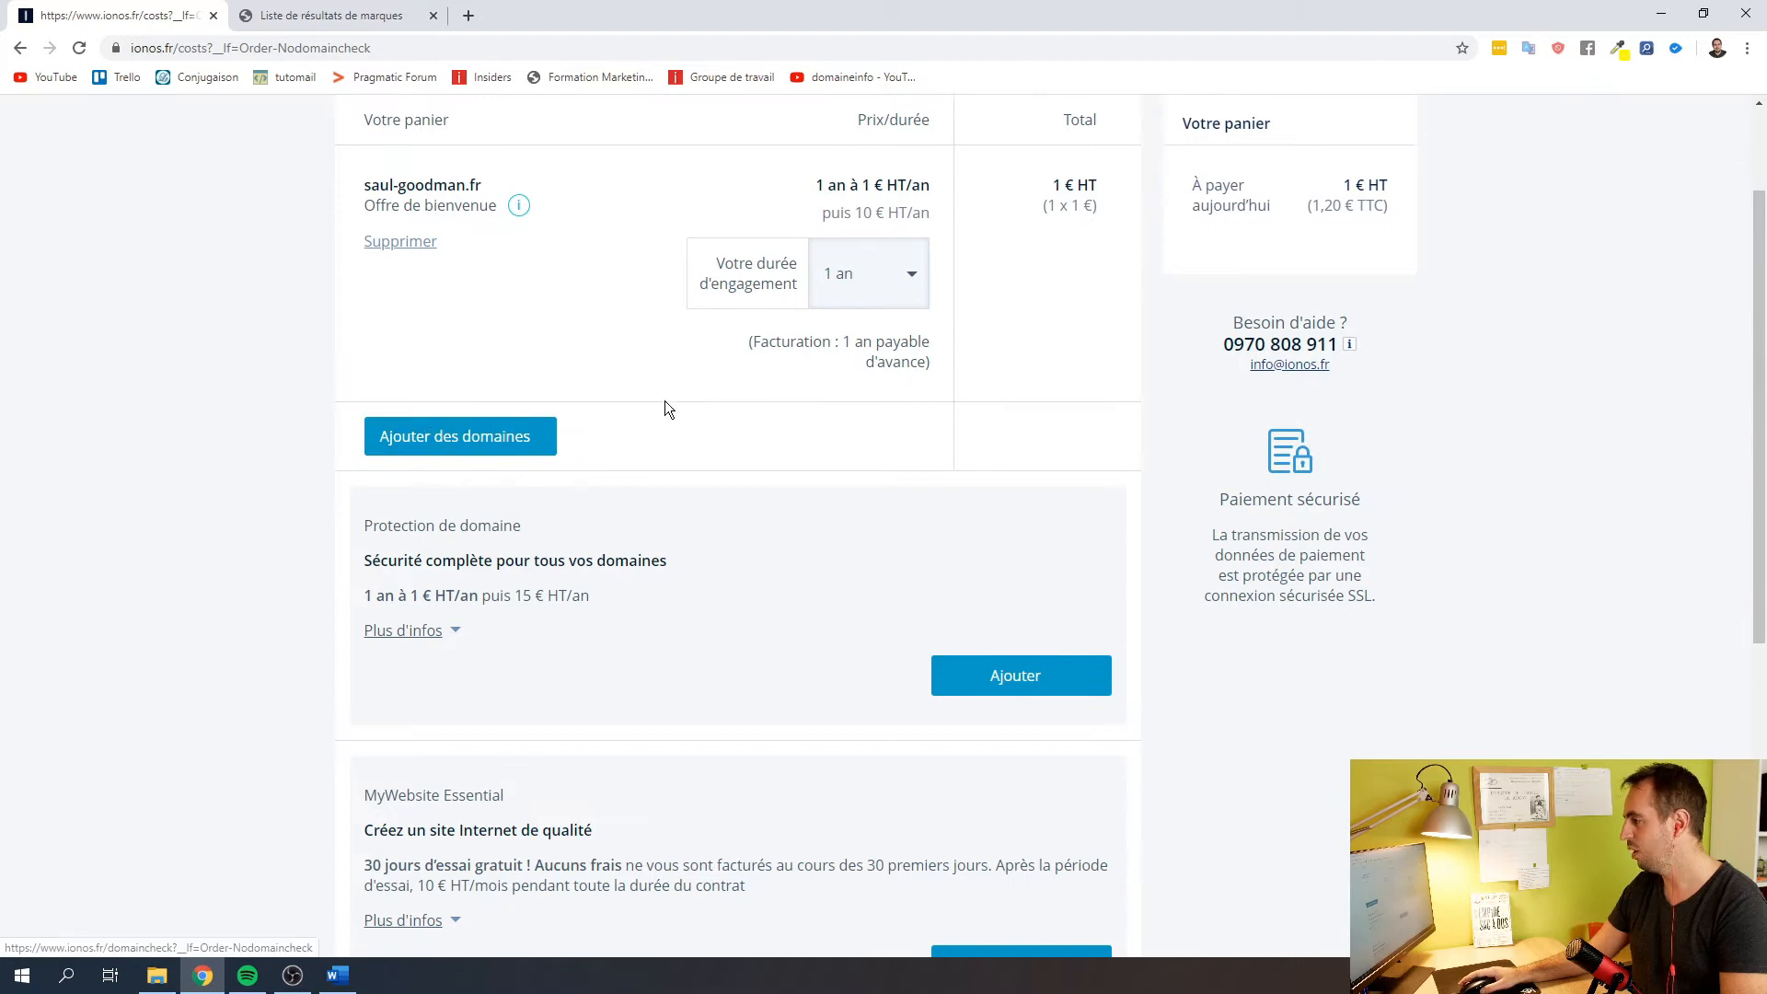
pyautogui.scroll(-6, 667, 408)
pyautogui.click(1016, 580)
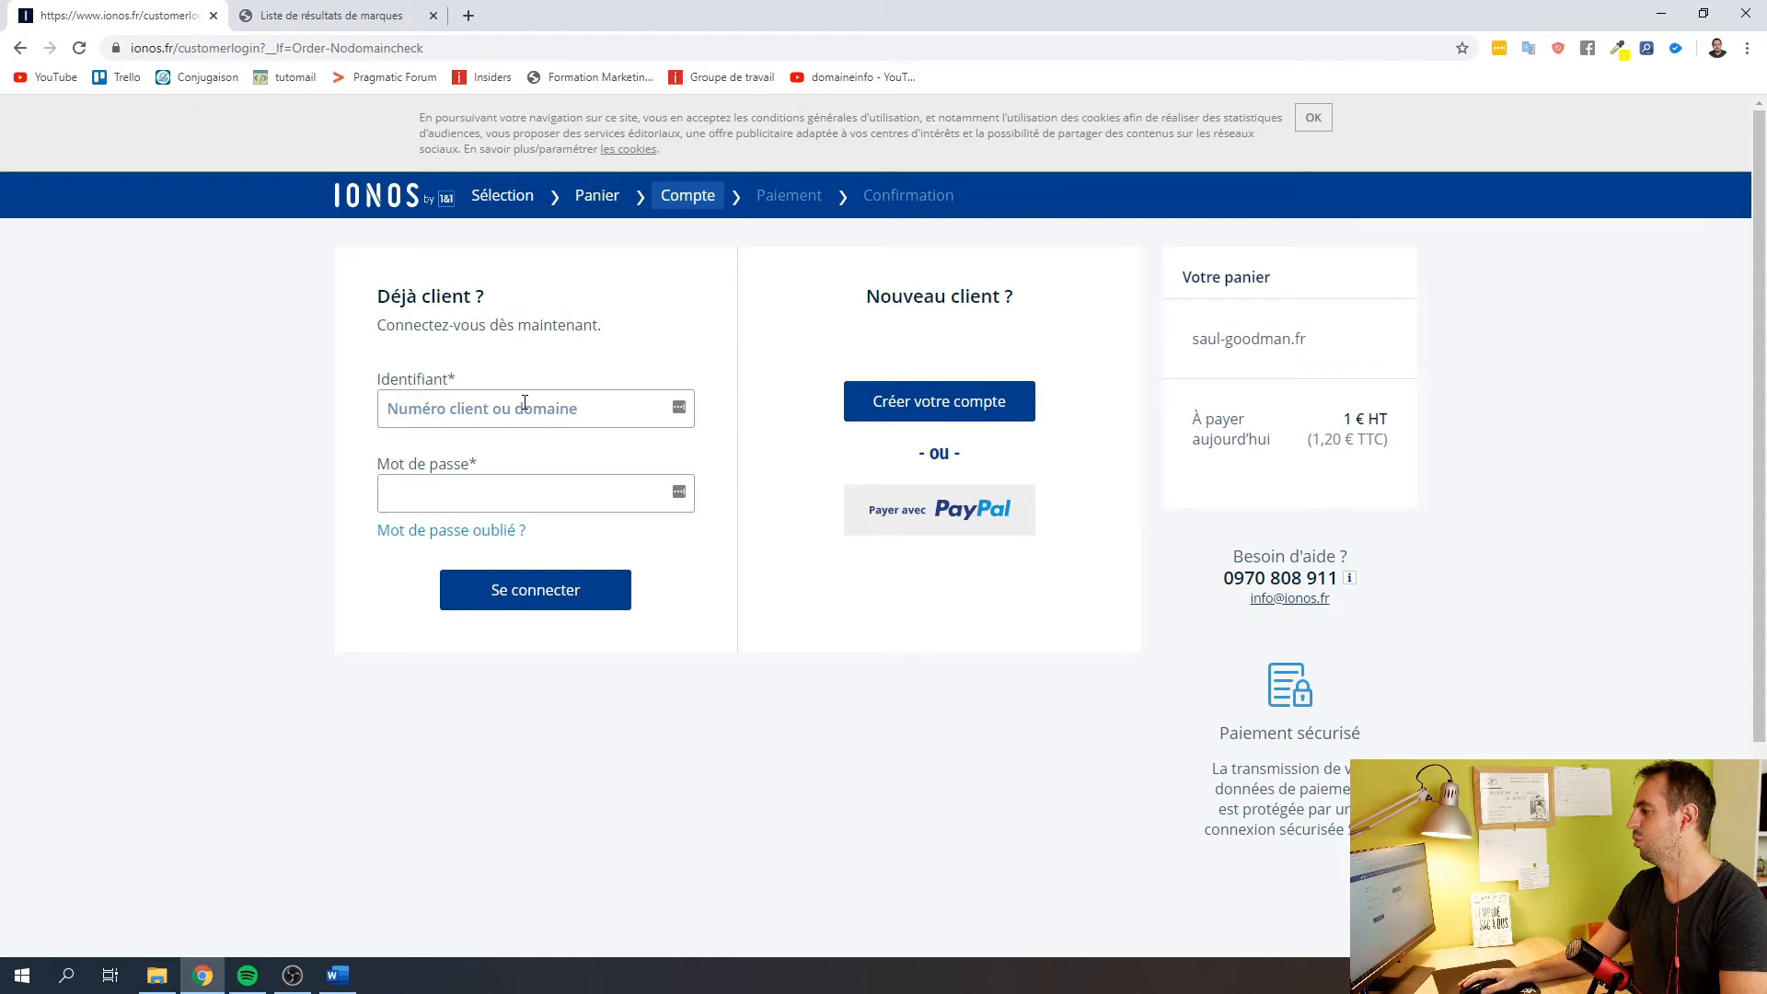
# Start a new customer account, autofill the address, fix the misplaced street name, and enter the contact e-mail
pyautogui.click(931, 408)
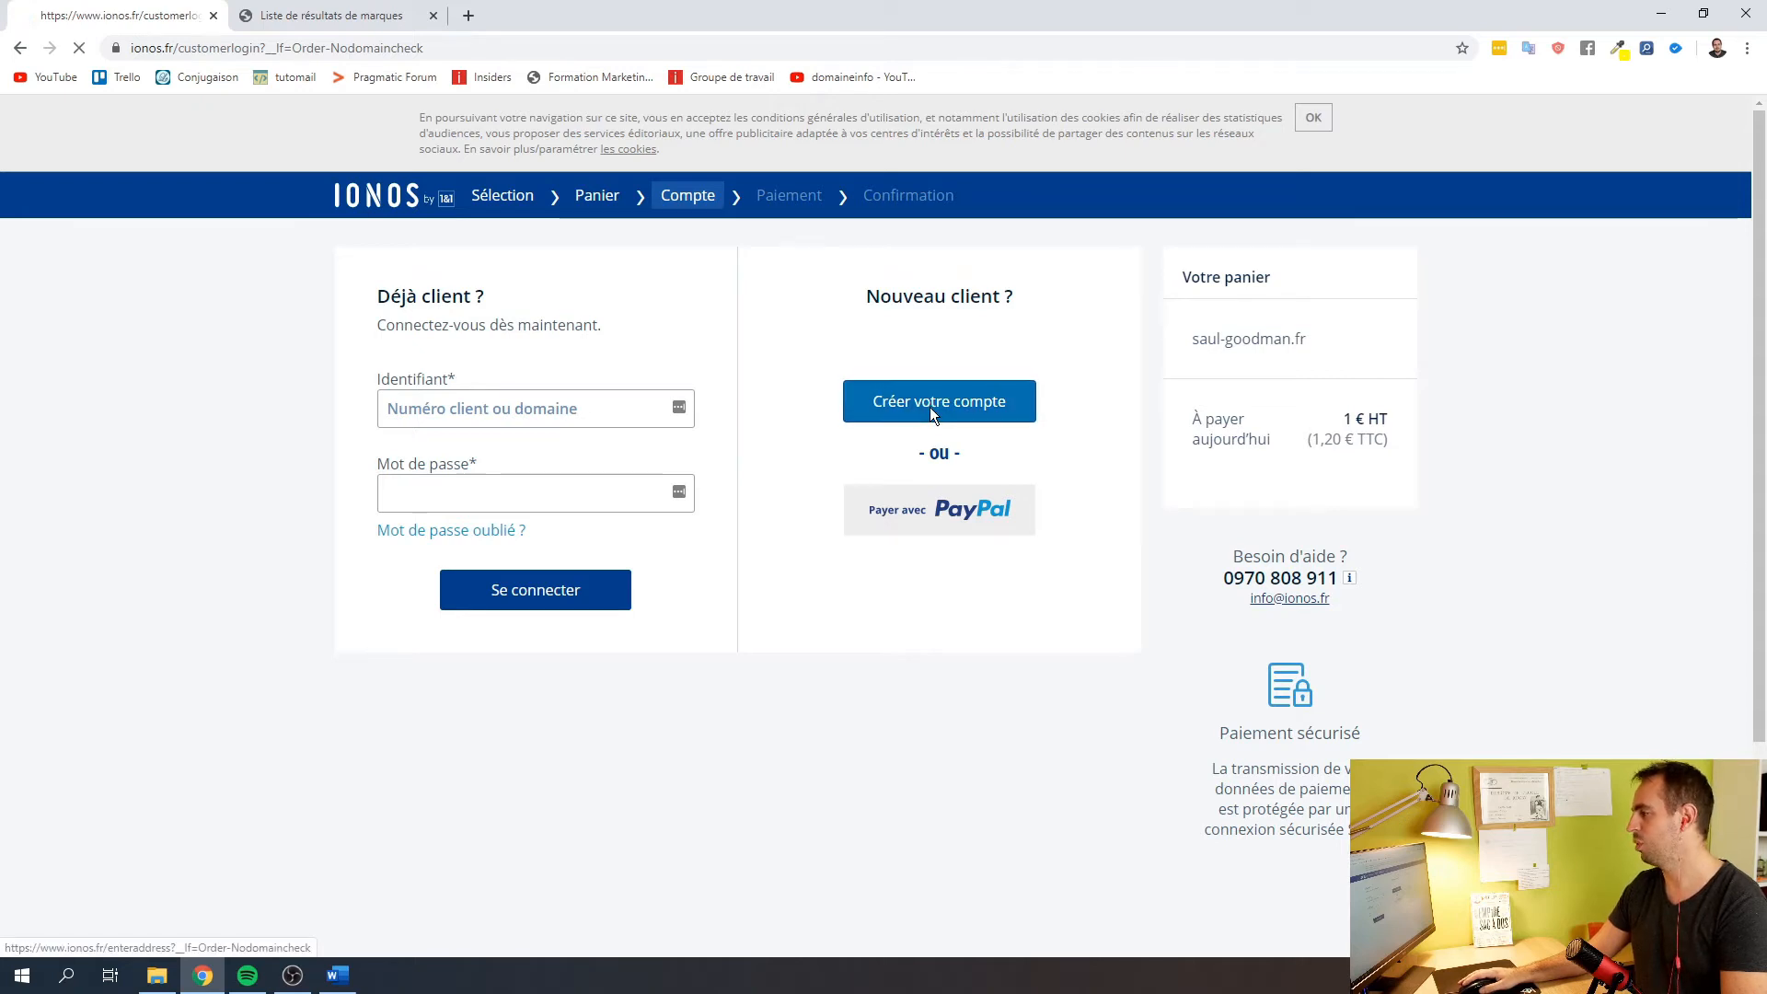
pyautogui.click(515, 596)
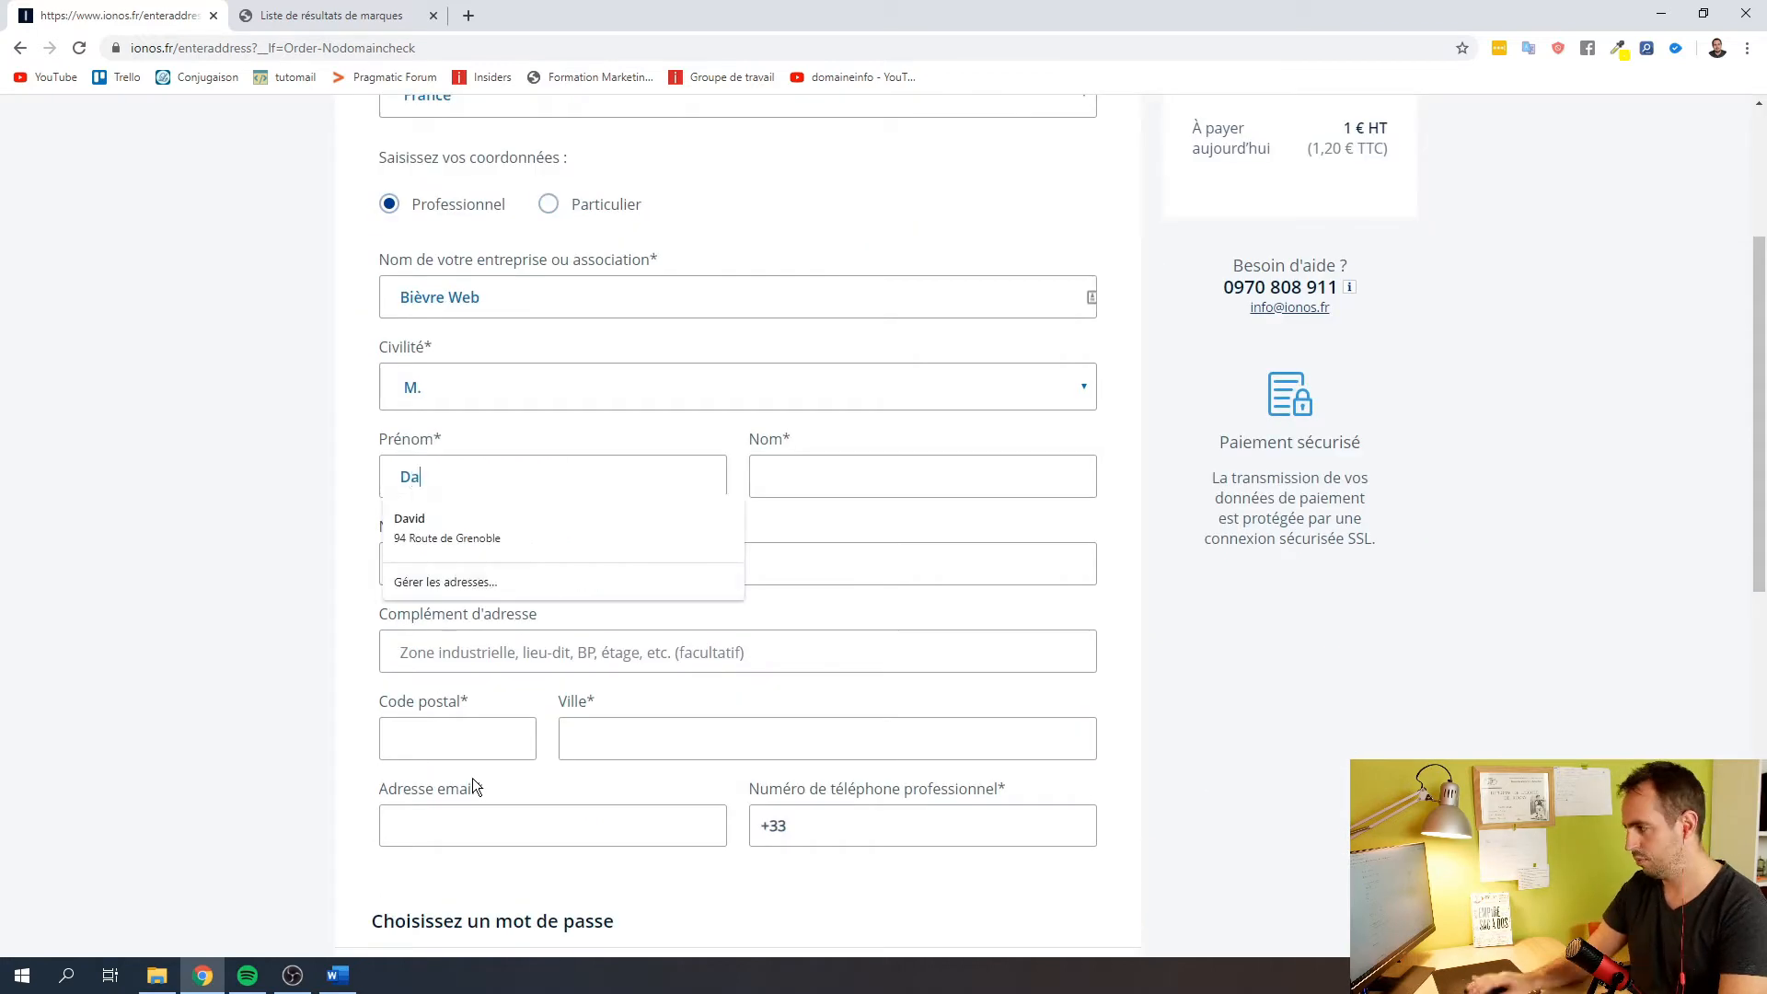
pyautogui.click(451, 528)
pyautogui.moveTo(422, 564); pyautogui.dragTo(898, 589)
pyautogui.hotkey('ctrl', 'x')
pyautogui.click(645, 564)
pyautogui.hotkey('ctrl', 'v')
pyautogui.click(457, 828)
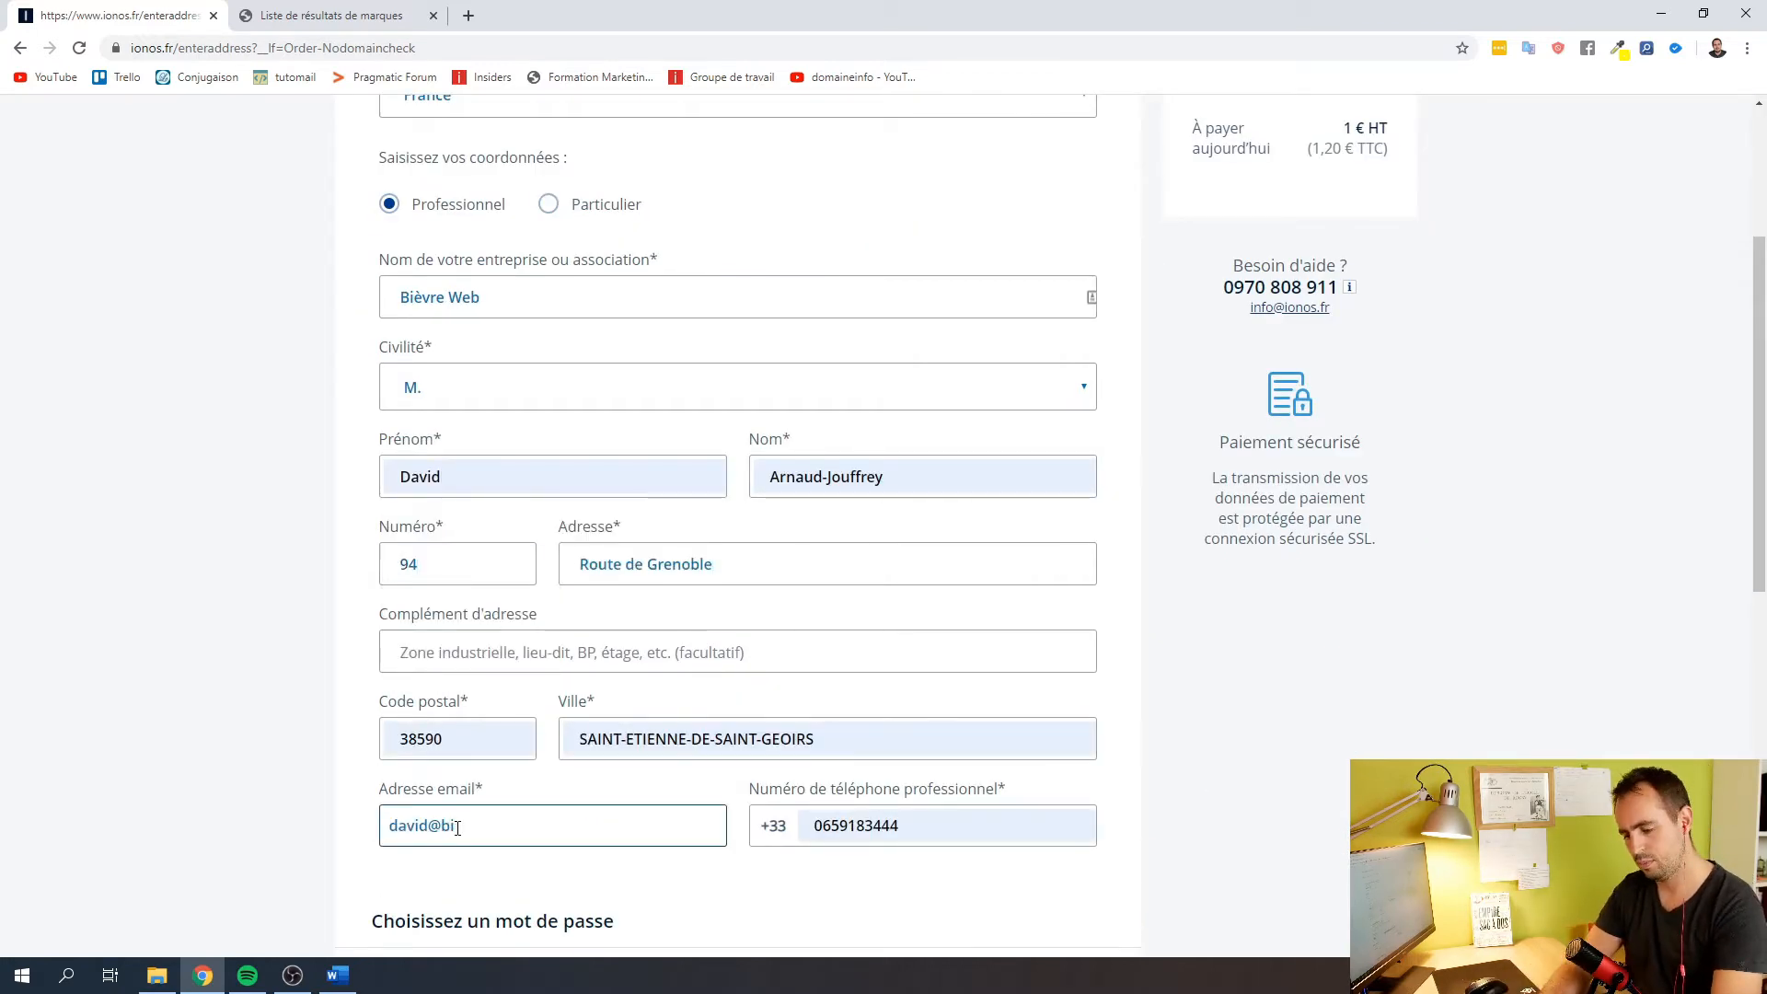
pyautogui.scroll(-8, 340, 689)
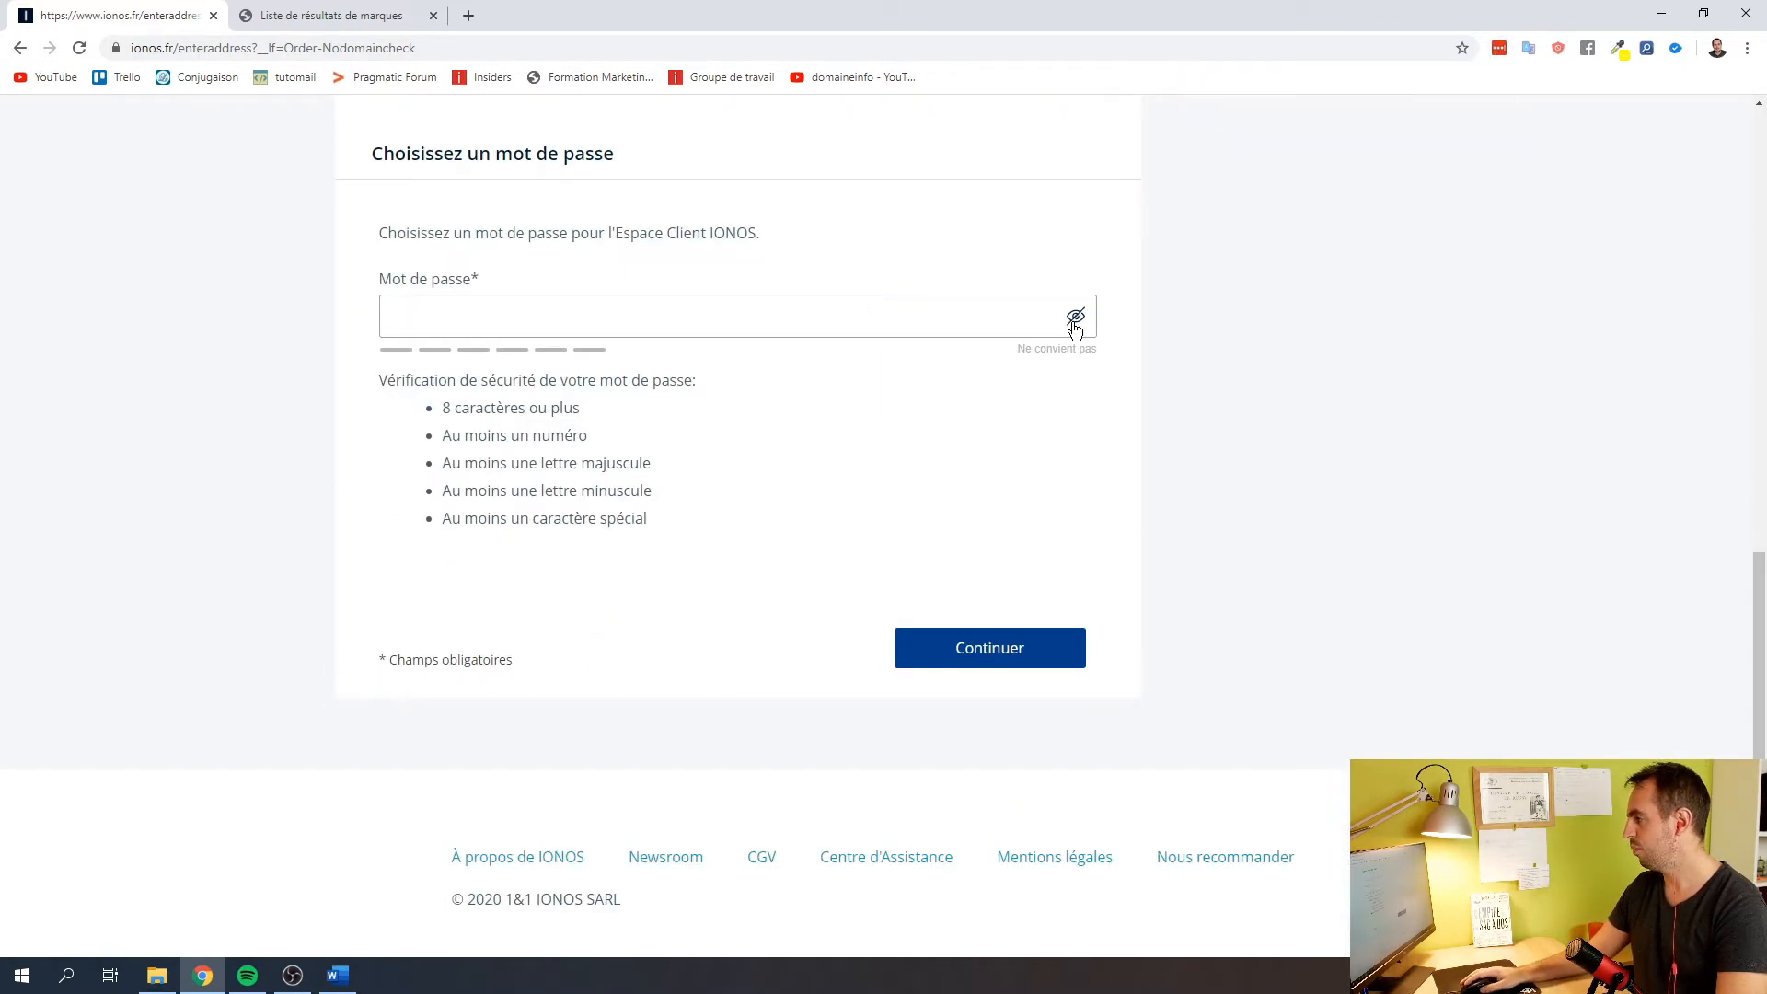
# Set the account password with a LastPass-generated one and continue to the payment step
pyautogui.click(1502, 48)
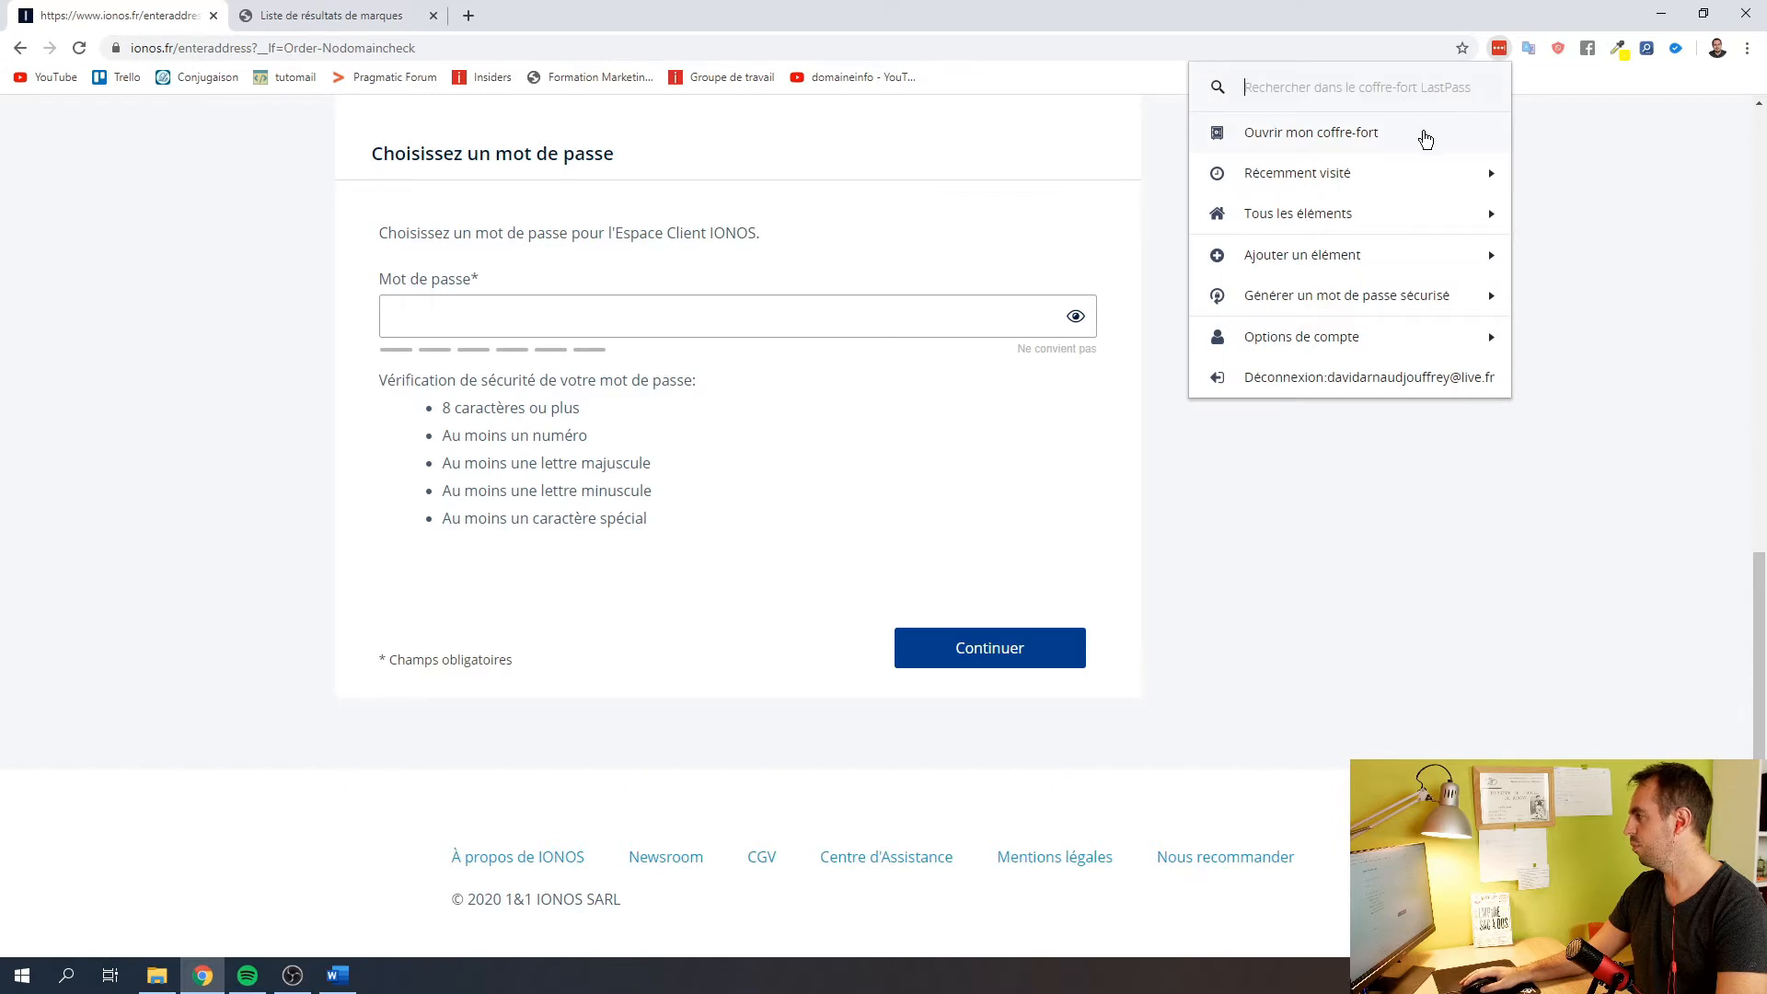
pyautogui.click(1426, 297)
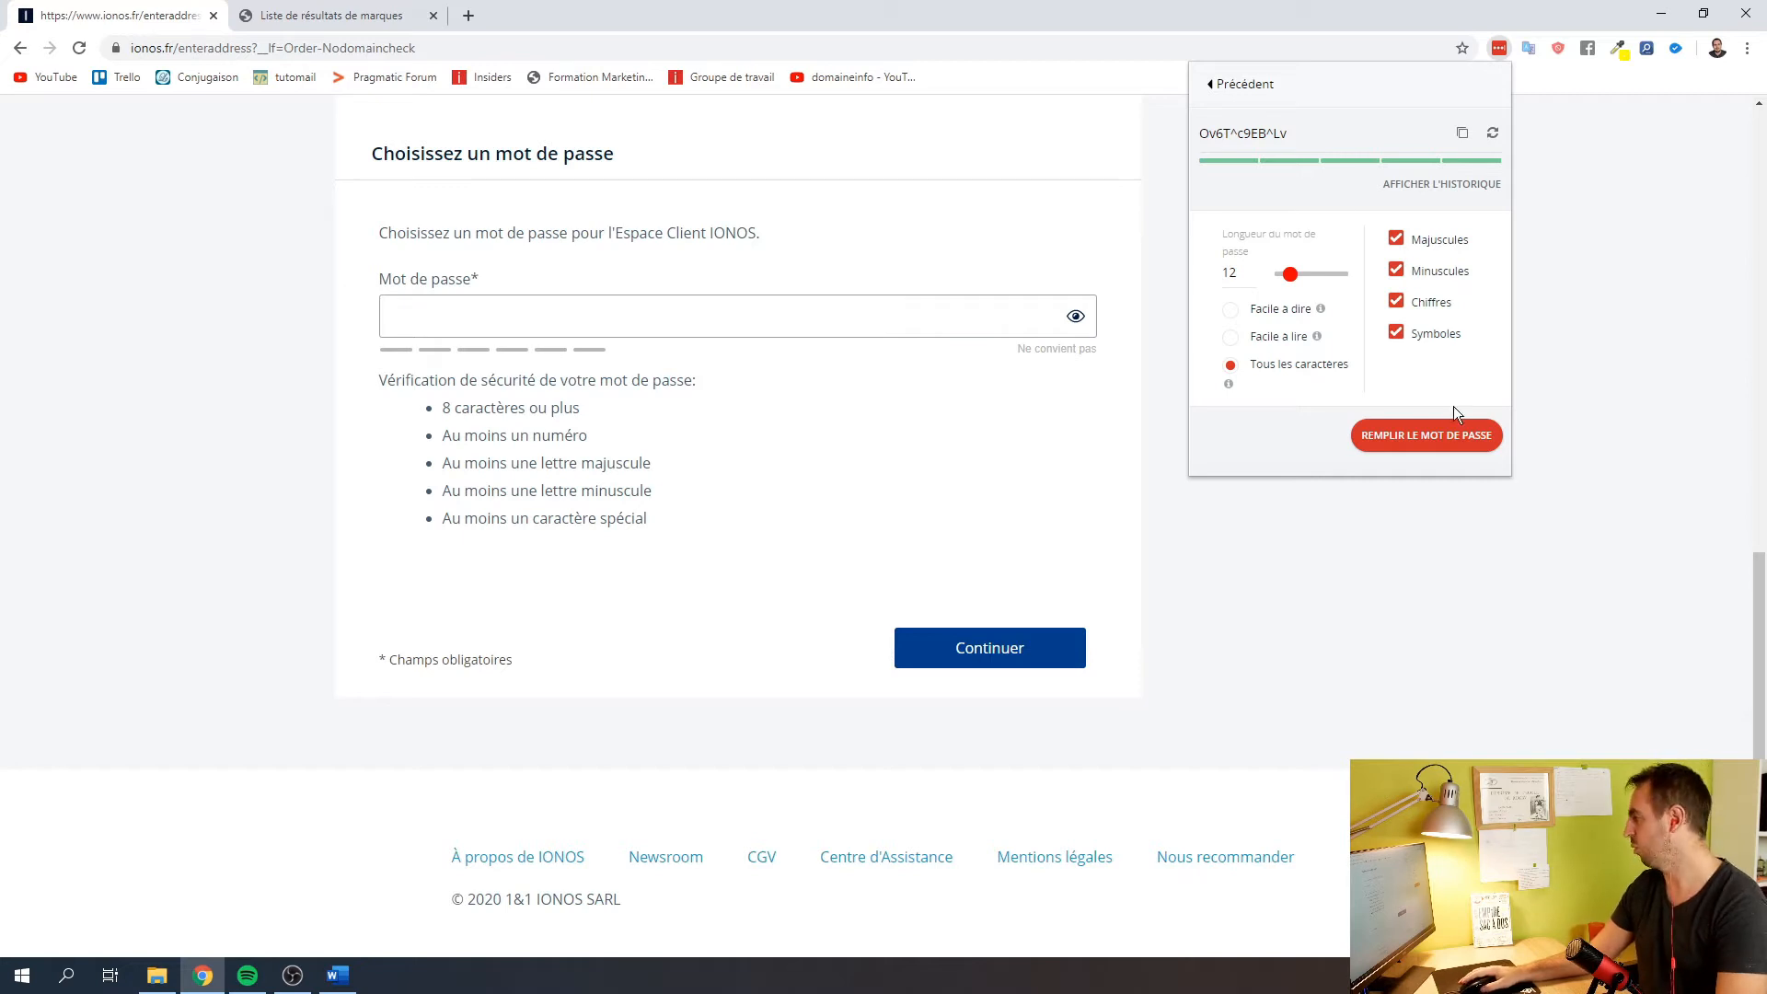
pyautogui.click(1433, 447)
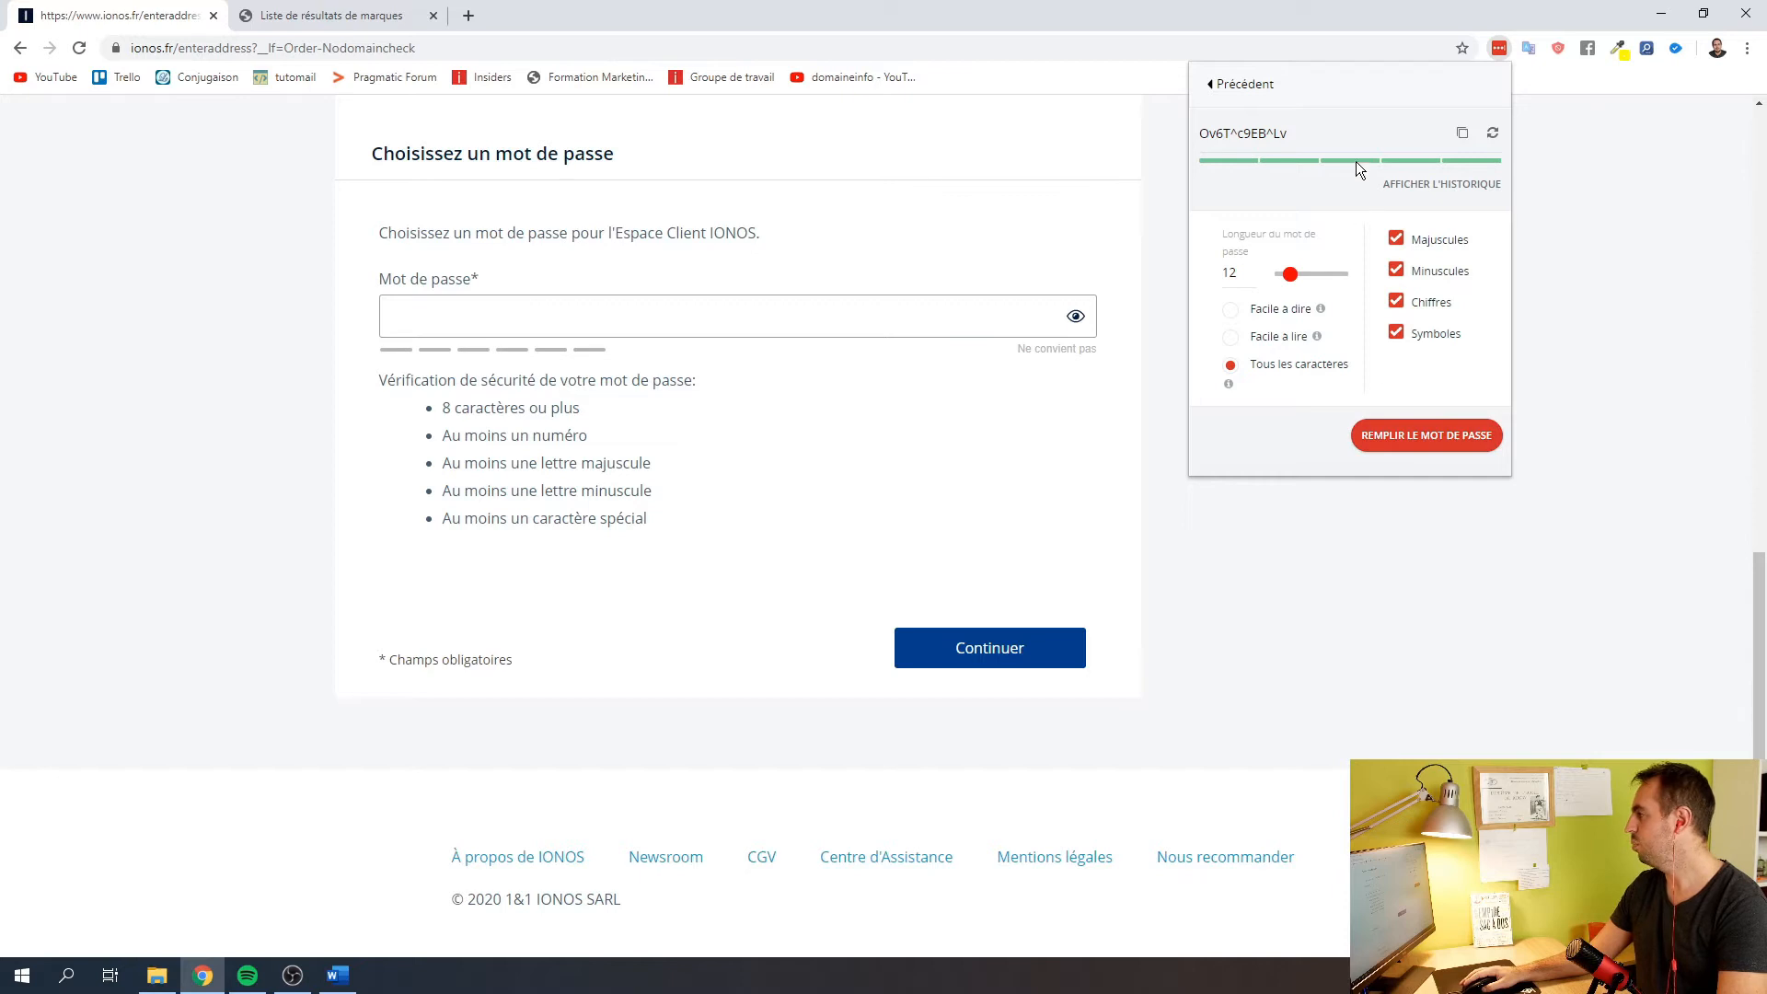
pyautogui.click(1462, 135)
pyautogui.click(658, 318)
pyautogui.hotkey('ctrl', 'v')
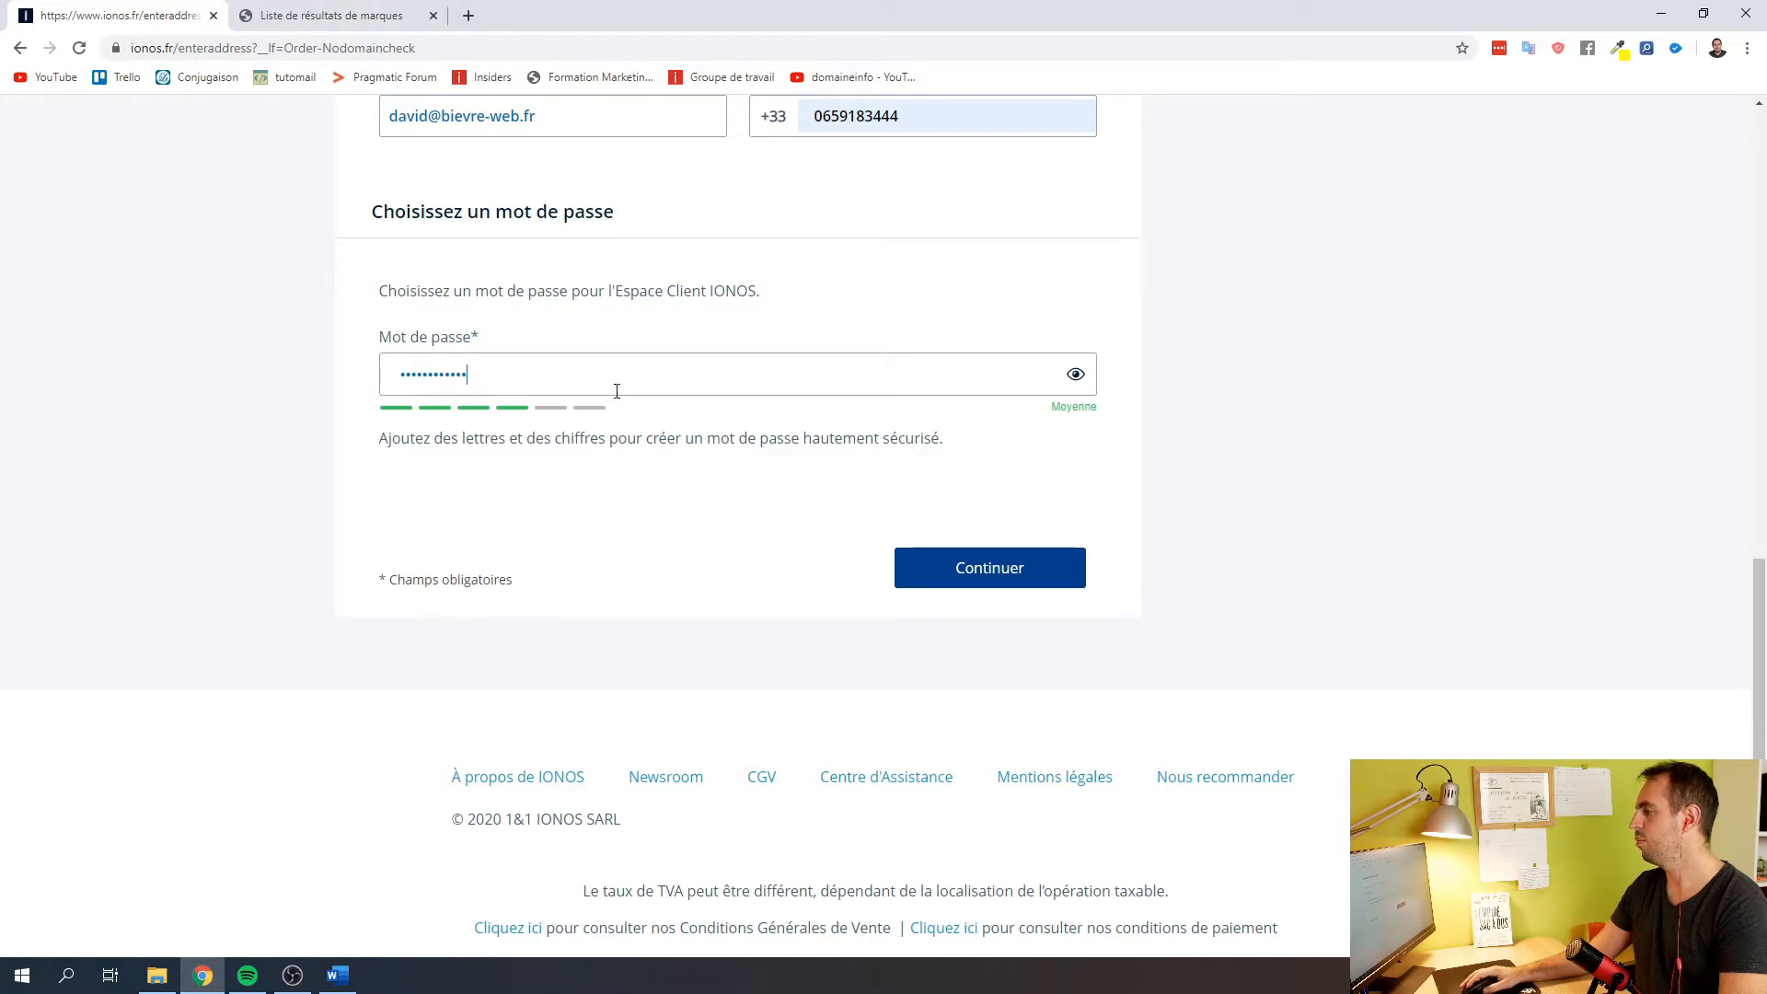
pyautogui.click(940, 570)
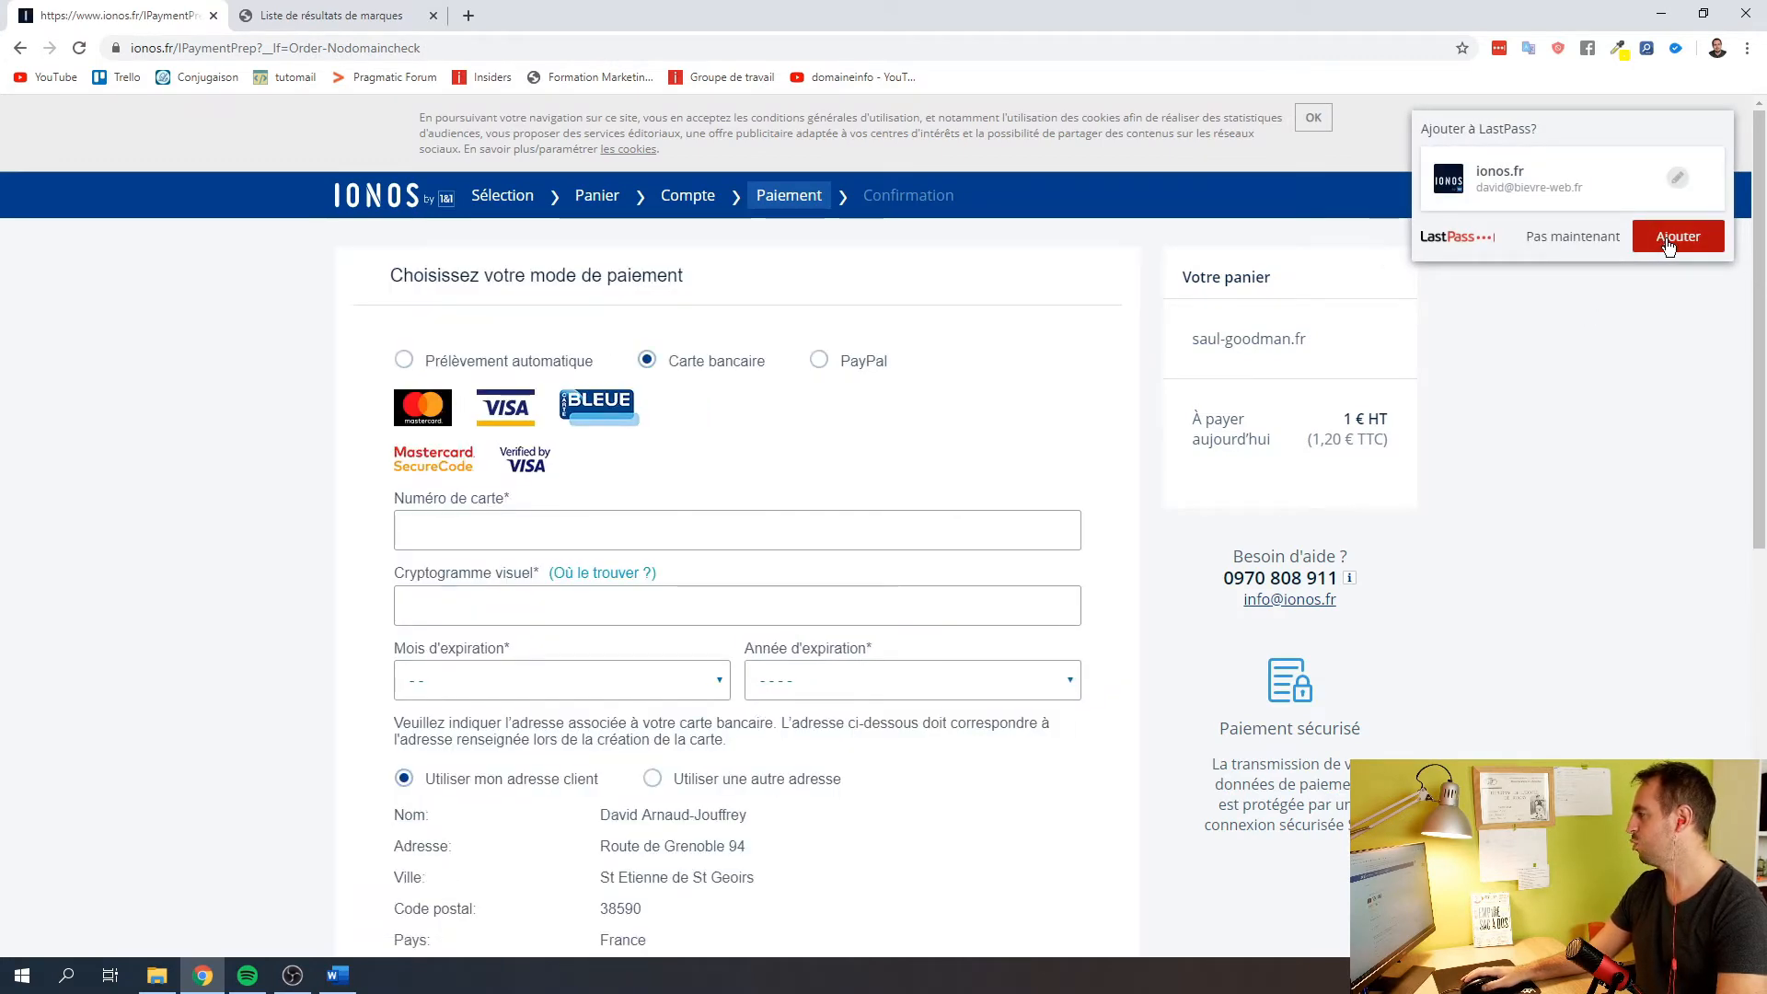
# Save the IONOS login in LastPass, accept the CGV and confirm the saul-goodman.fr order
pyautogui.click(1668, 239)
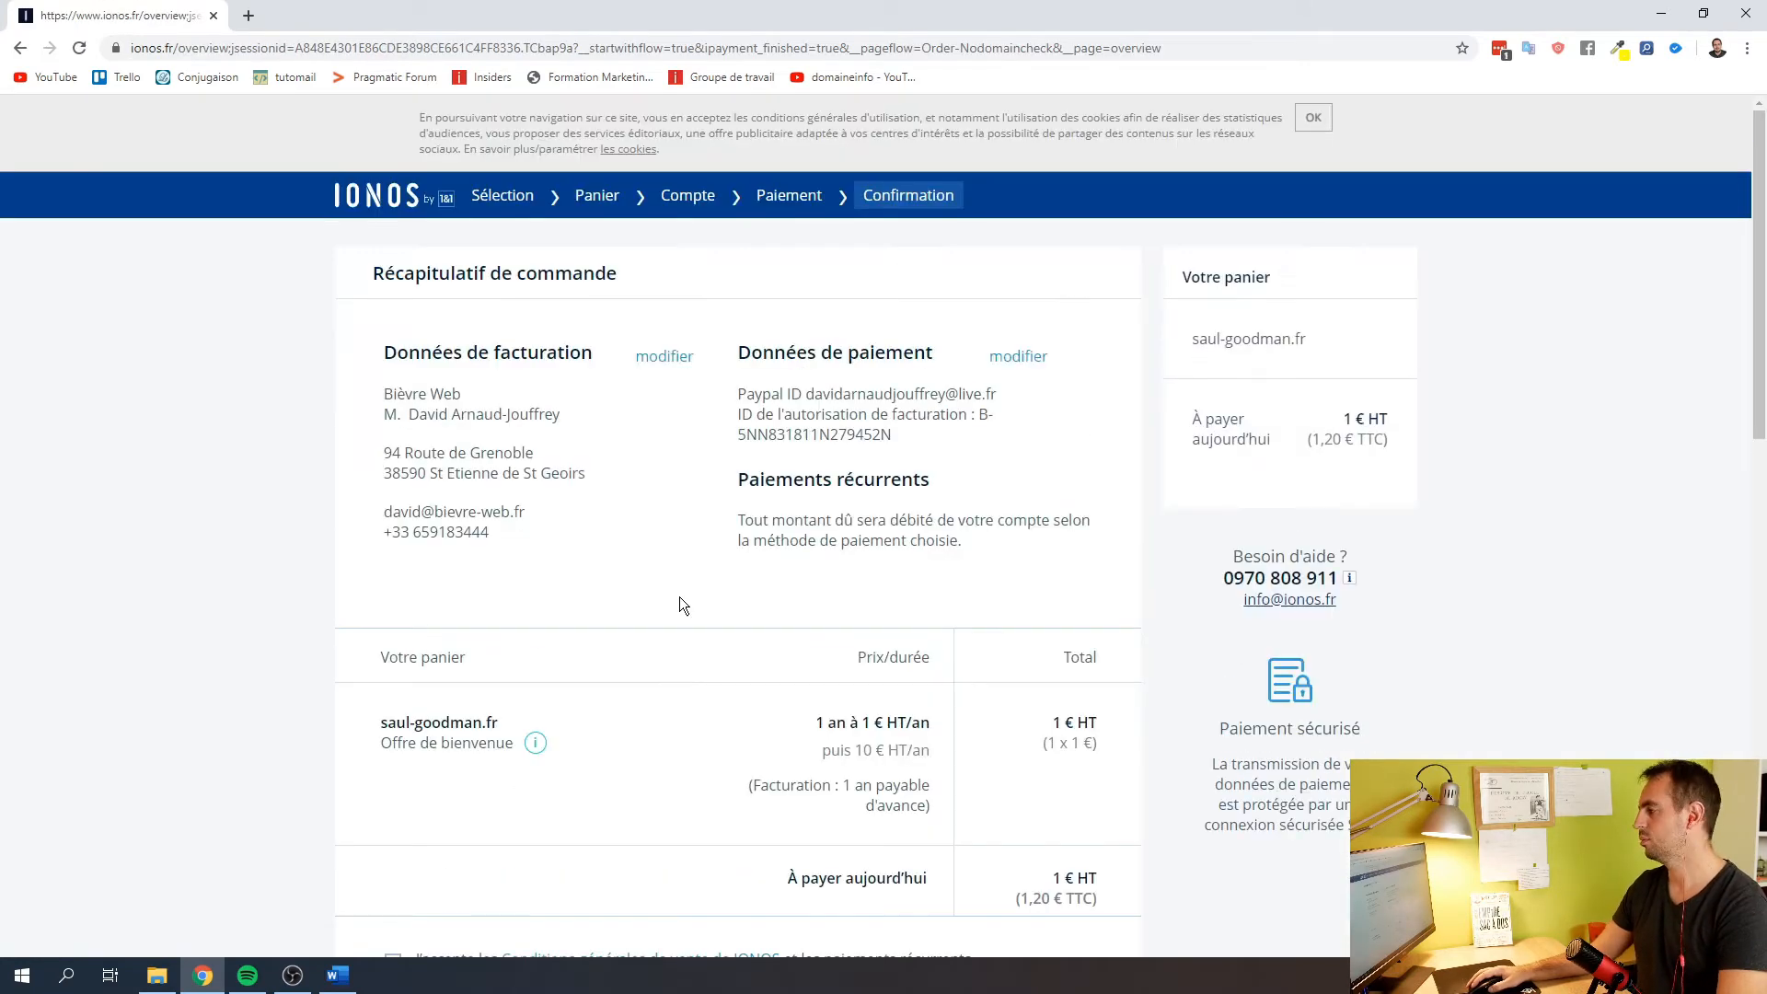
pyautogui.scroll(-5, 681, 589)
pyautogui.click(402, 352)
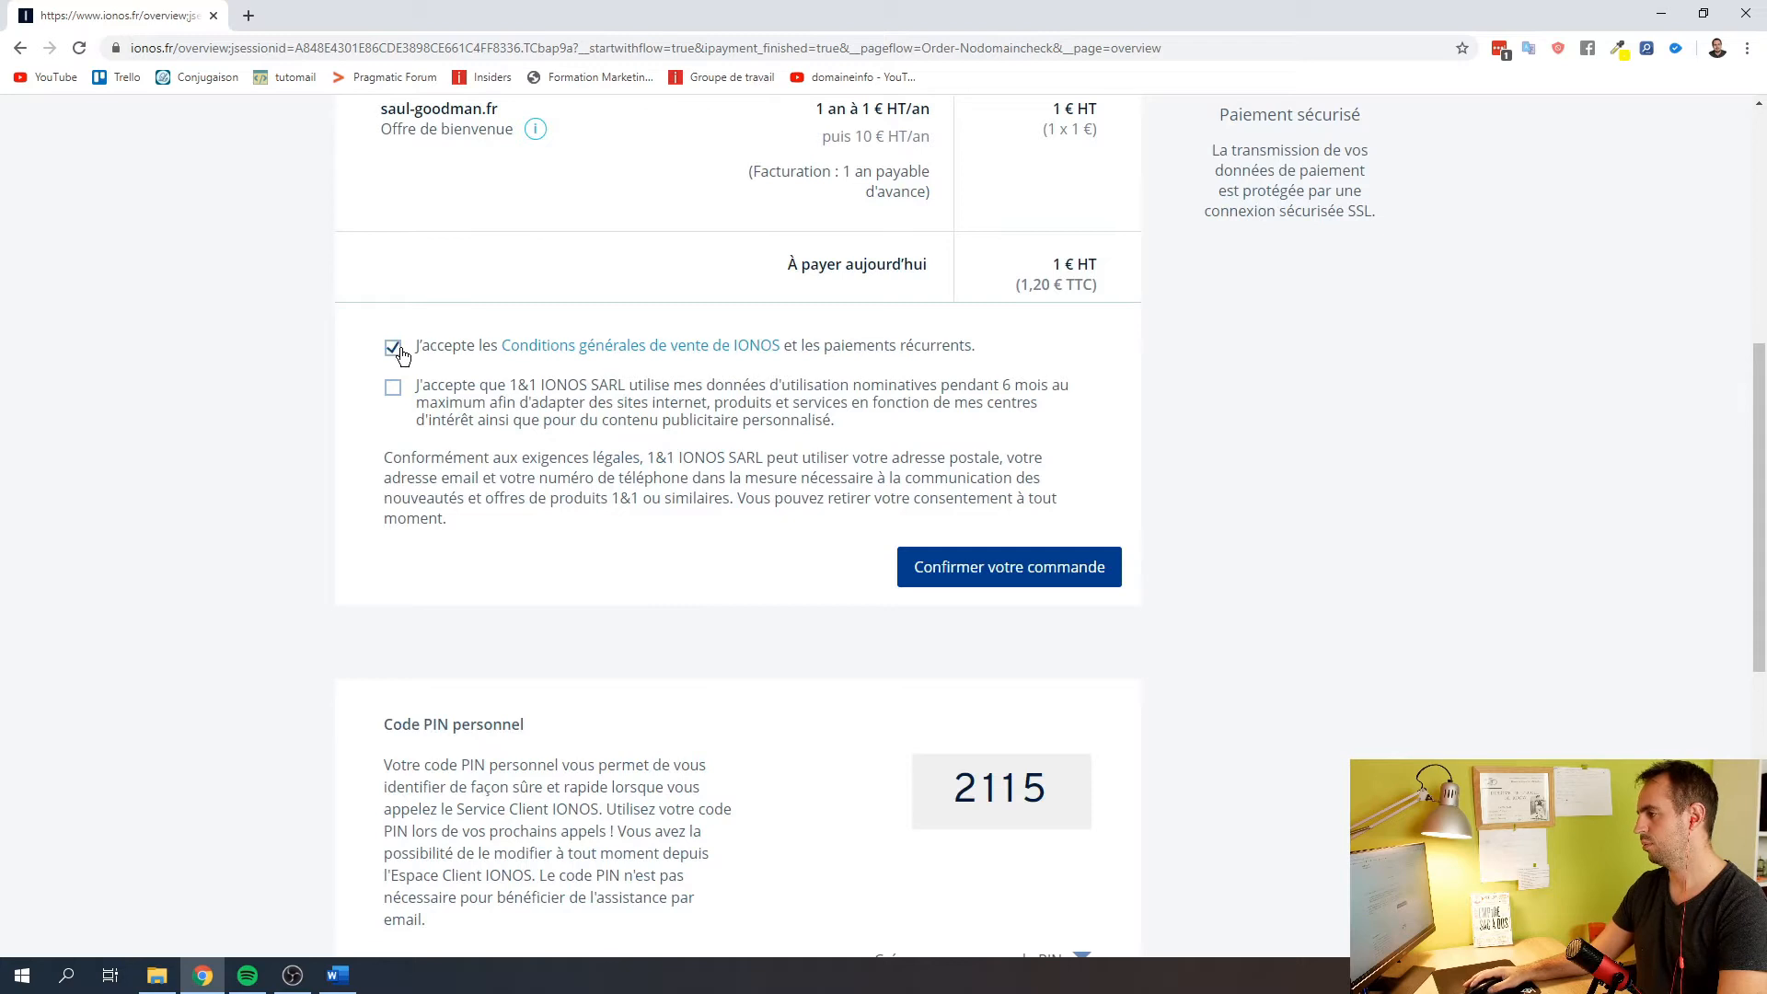
pyautogui.click(1021, 484)
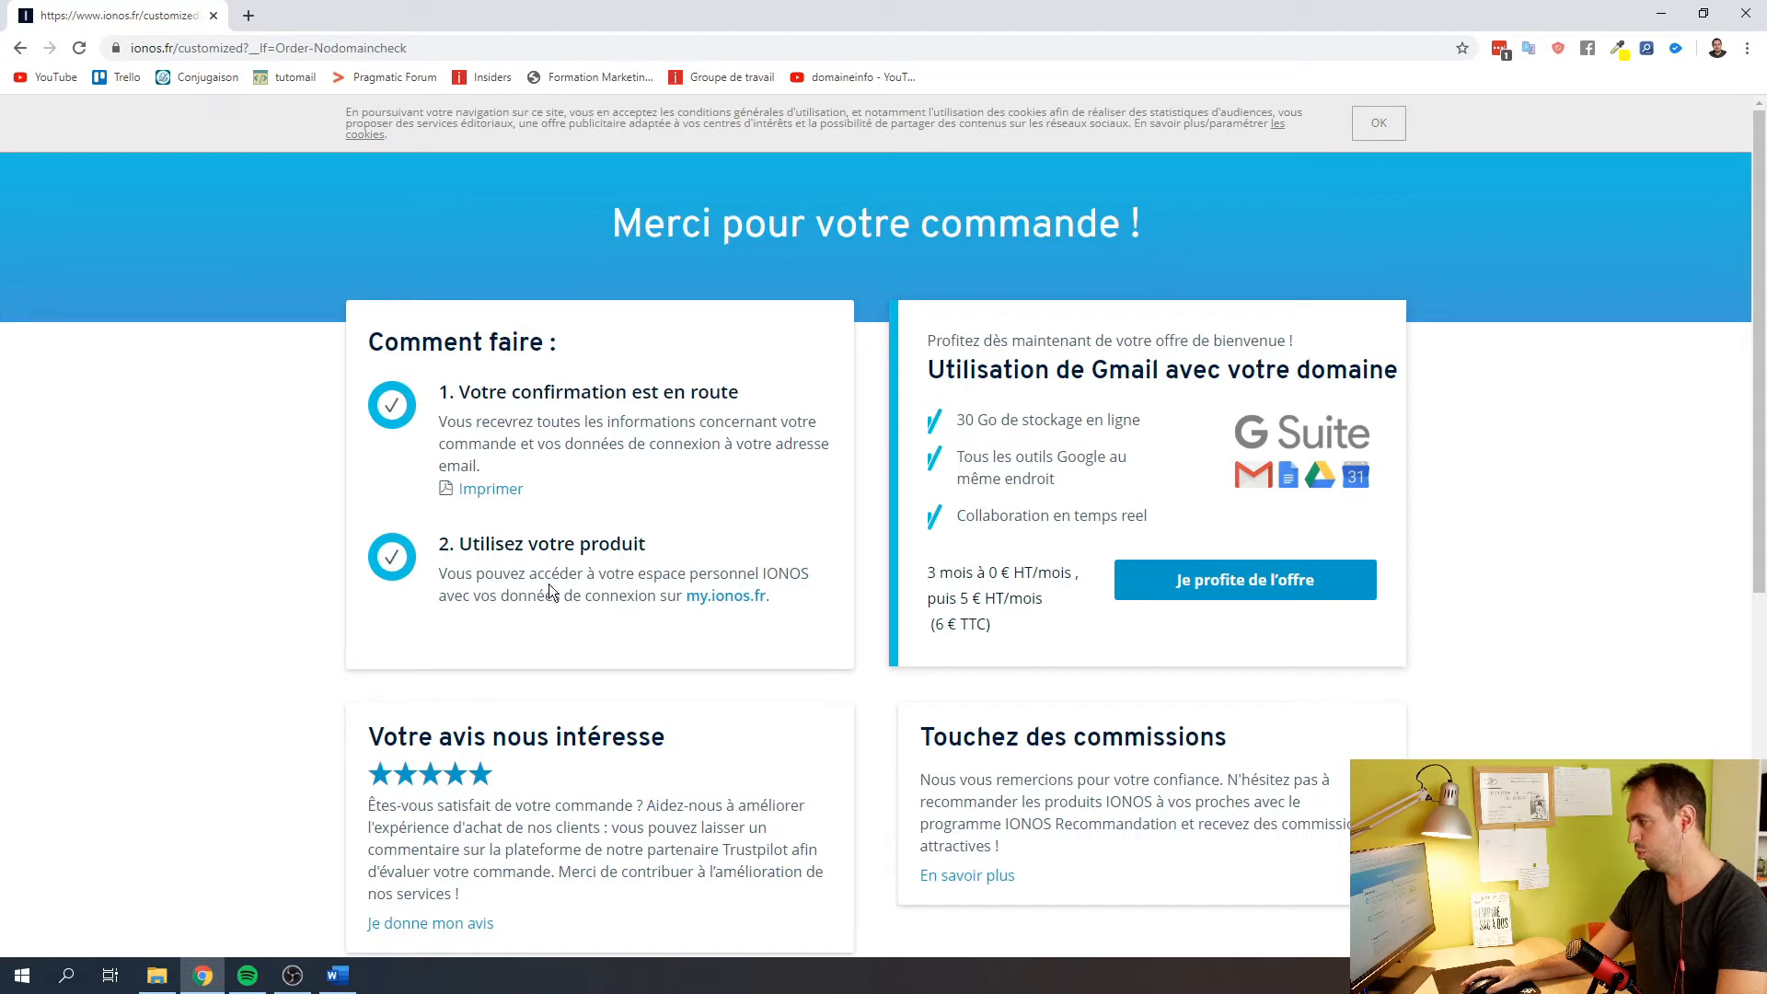
# Open the my.ionos.fr customer area from the thank-you page
pyautogui.scroll(-2, 550, 576)
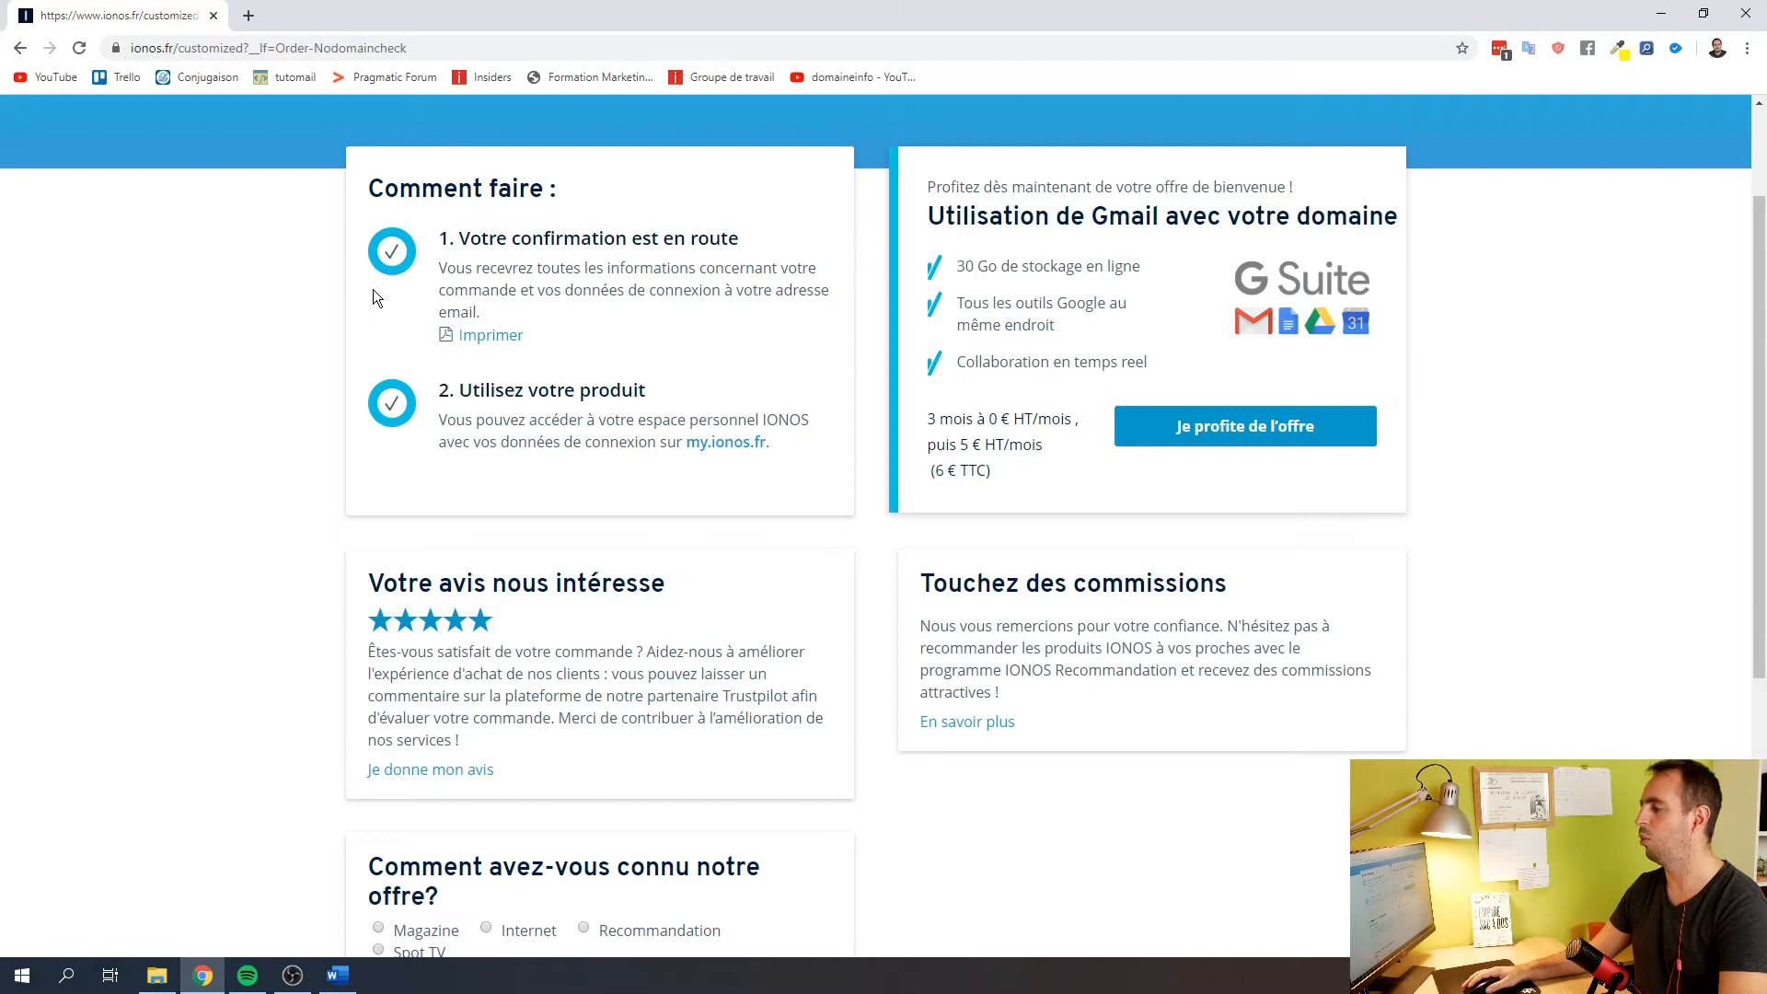
pyautogui.scroll(-2, 372, 298)
pyautogui.scroll(2, 357, 307)
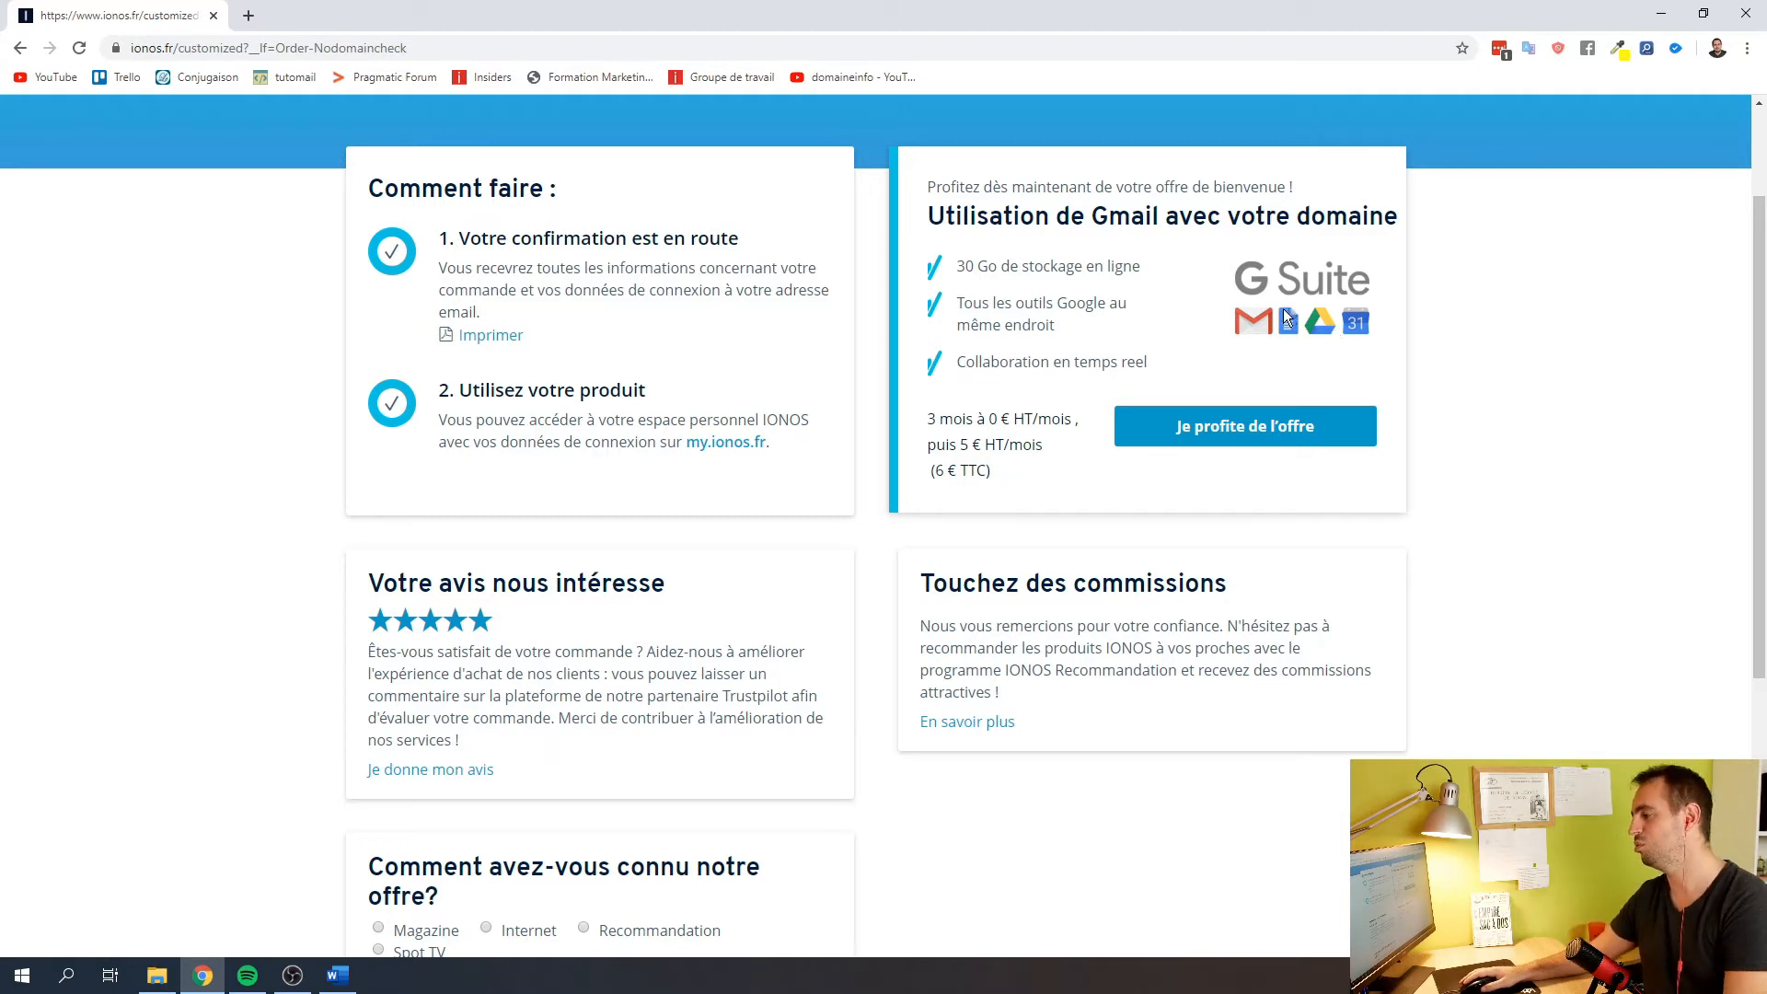
pyautogui.scroll(3, 632, 544)
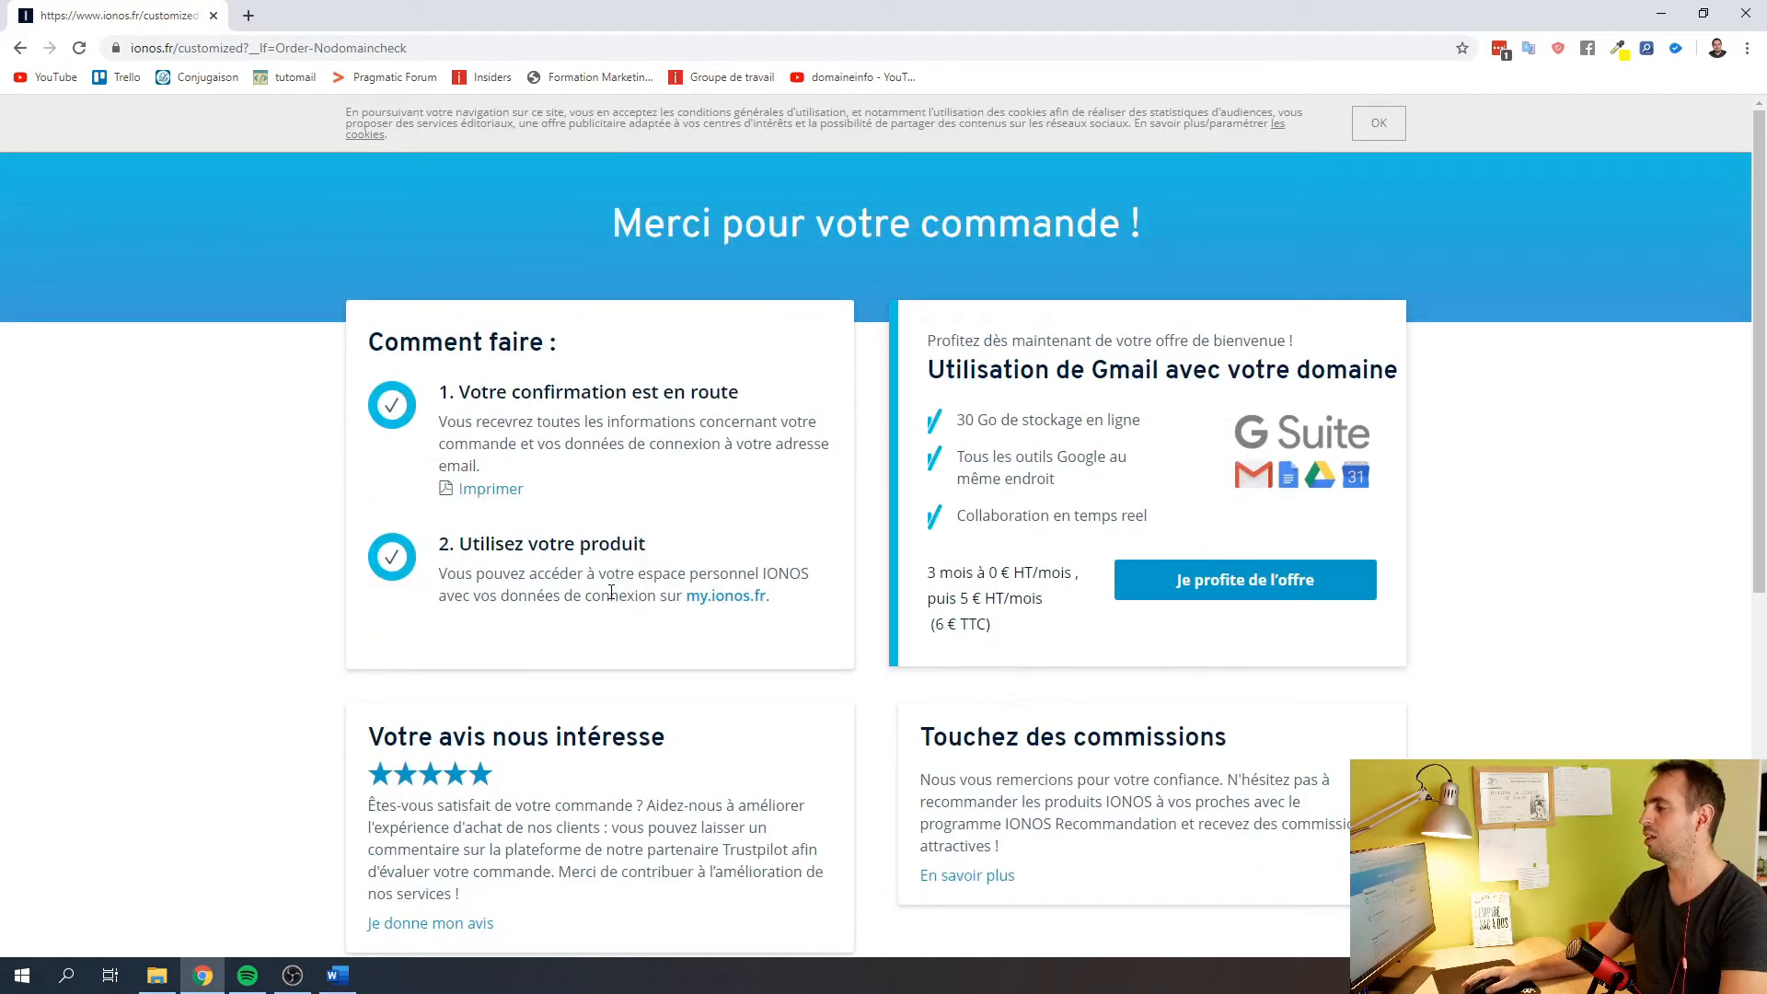
pyautogui.click(726, 596)
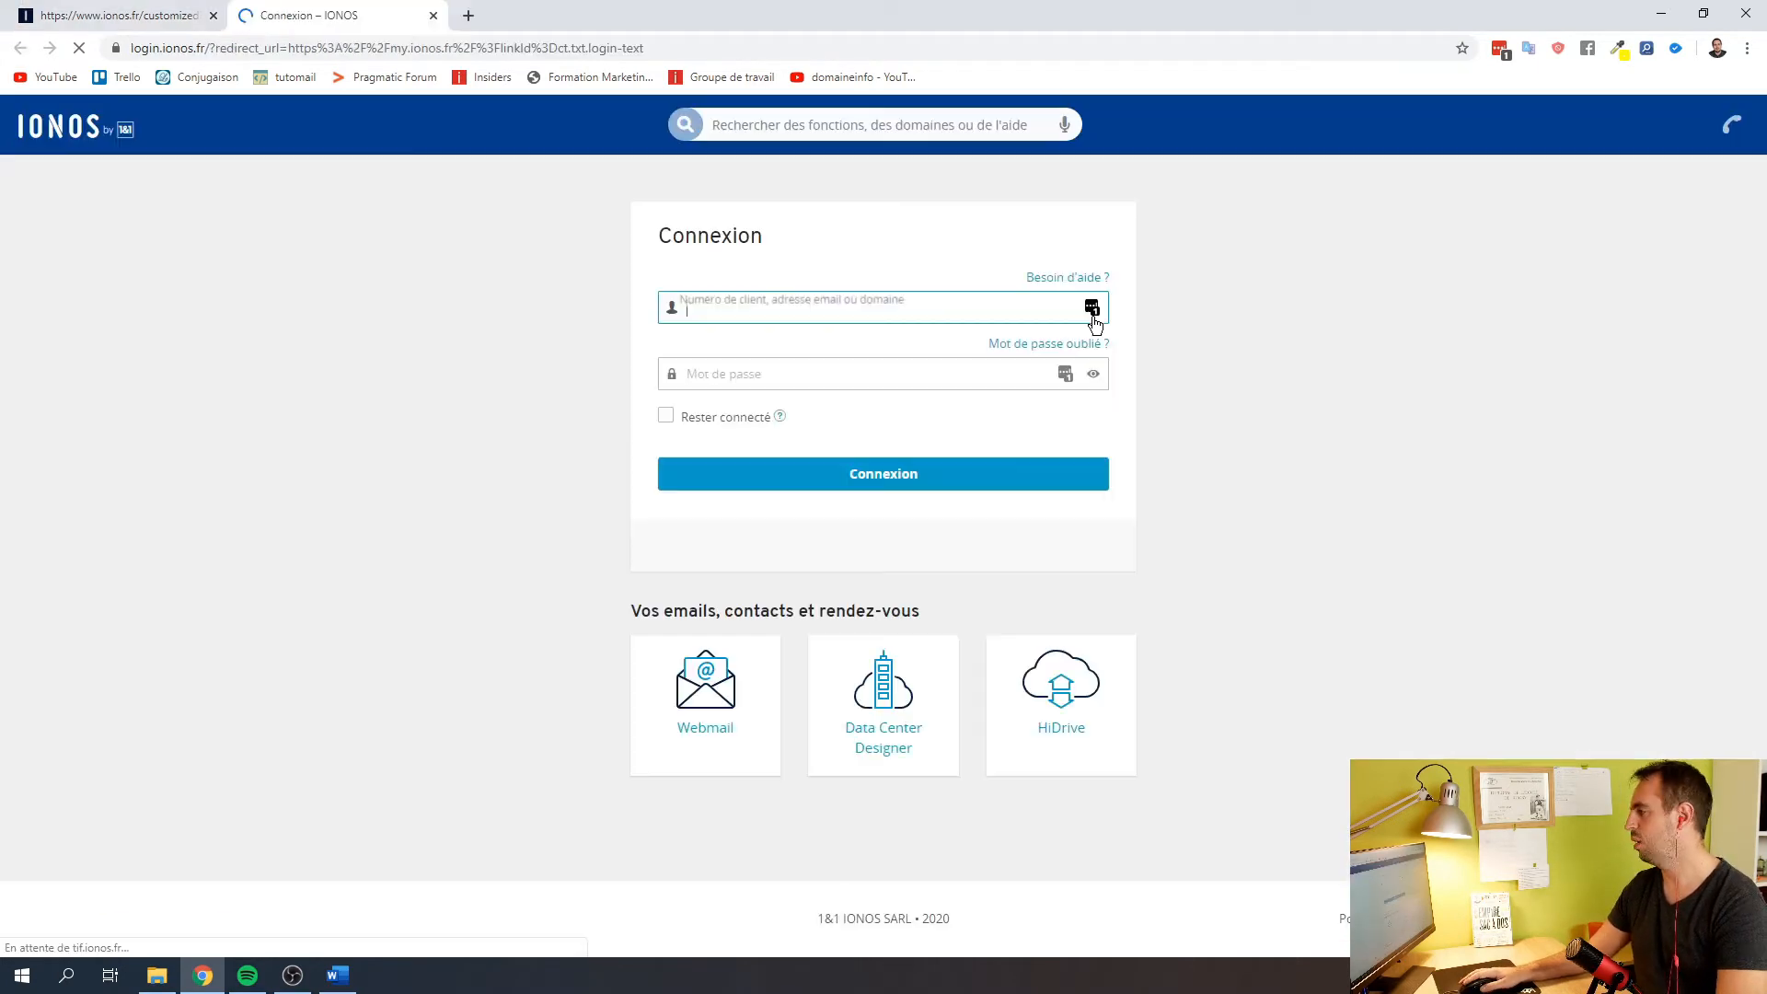
# Sign in to IONOS with the saved LastPass login, staying connected
pyautogui.click(1085, 307)
pyautogui.click(929, 434)
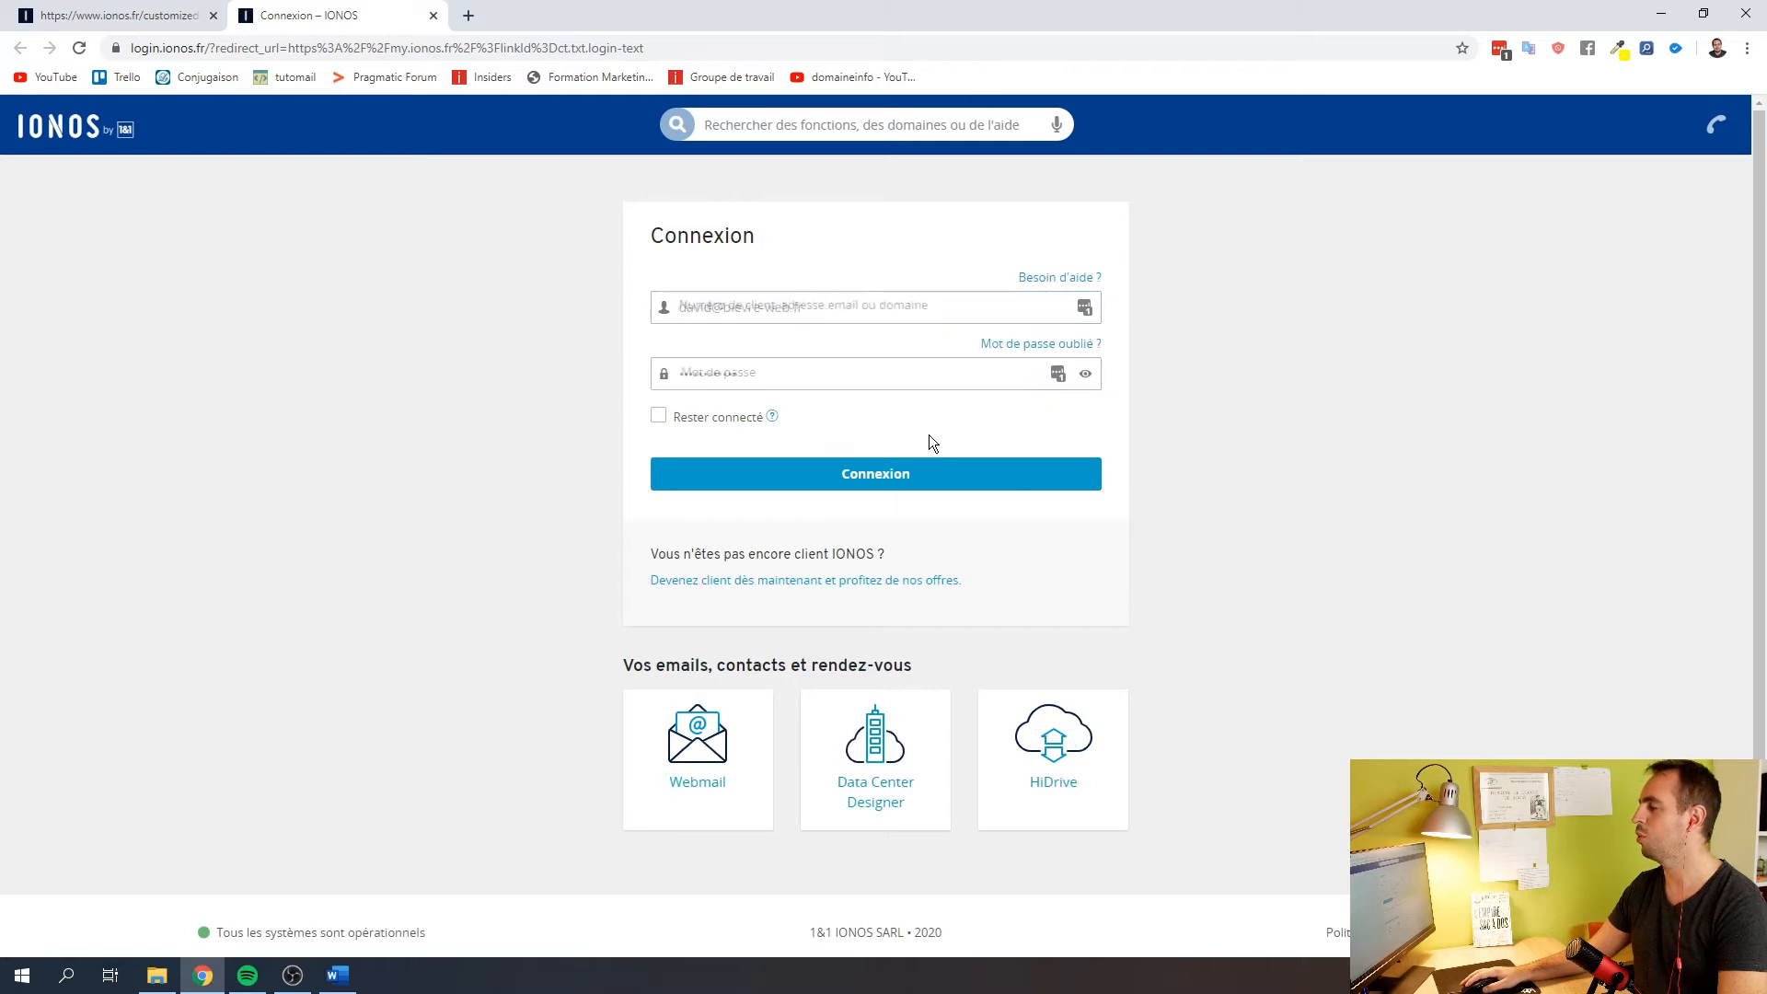
pyautogui.click(658, 416)
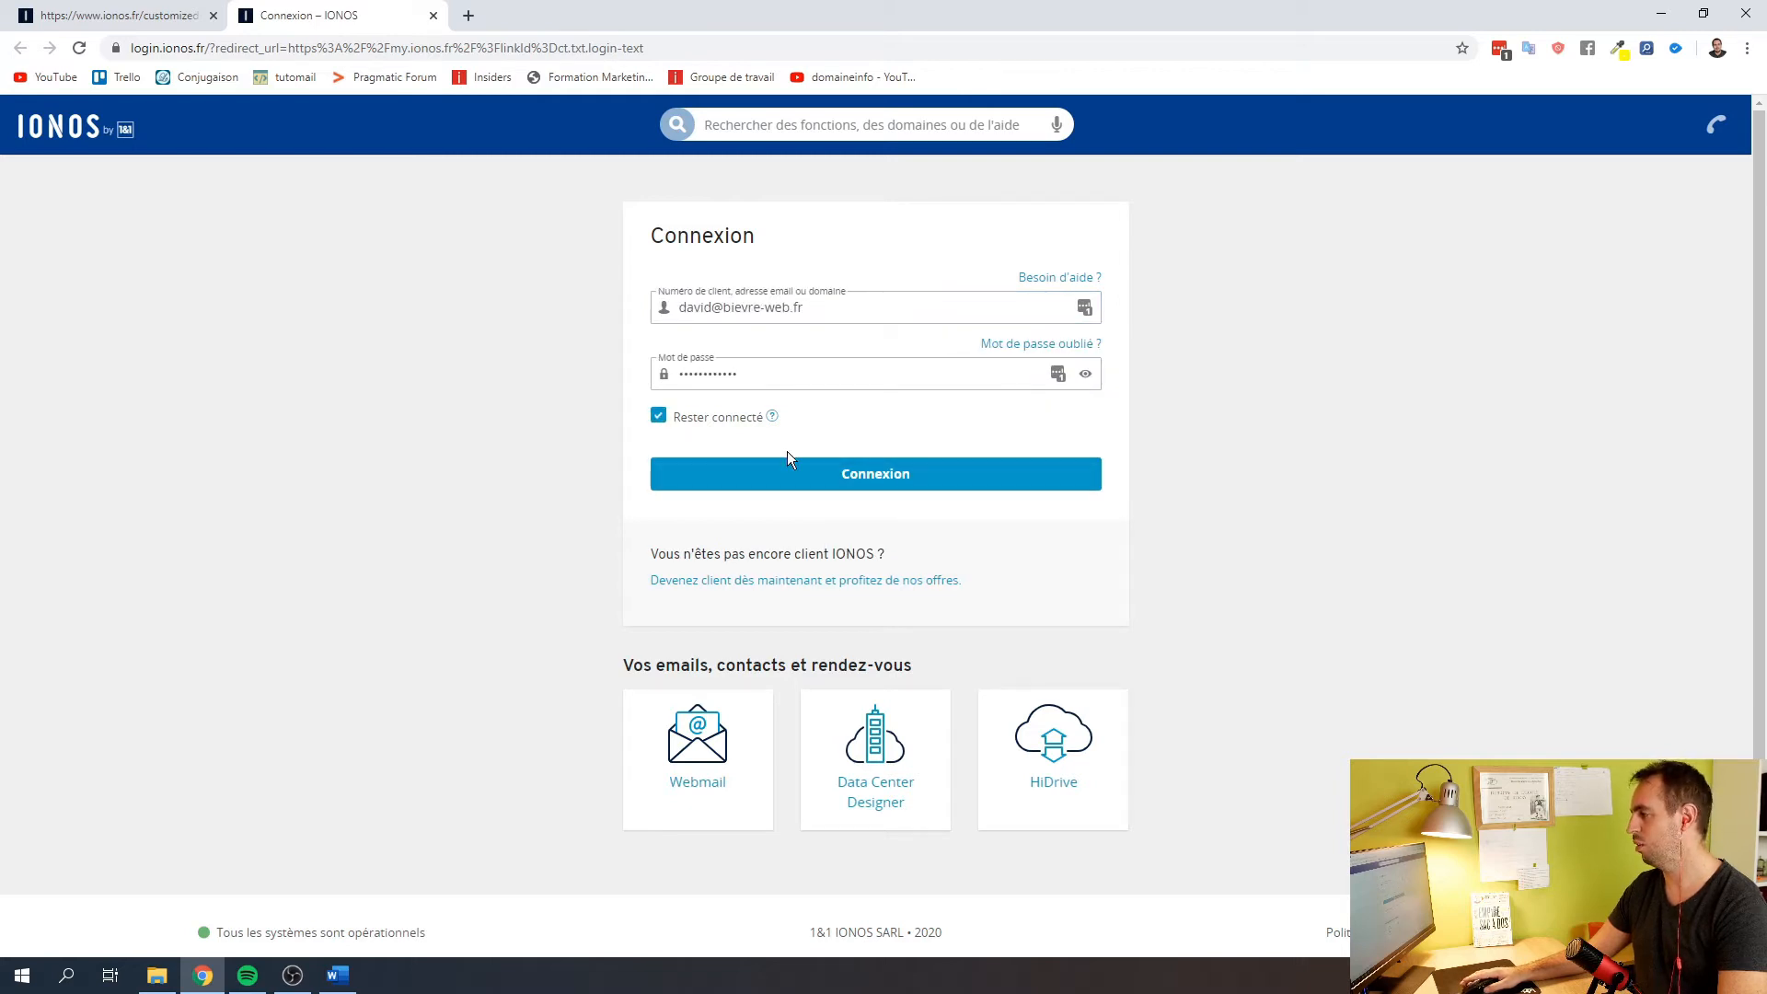
pyautogui.click(807, 473)
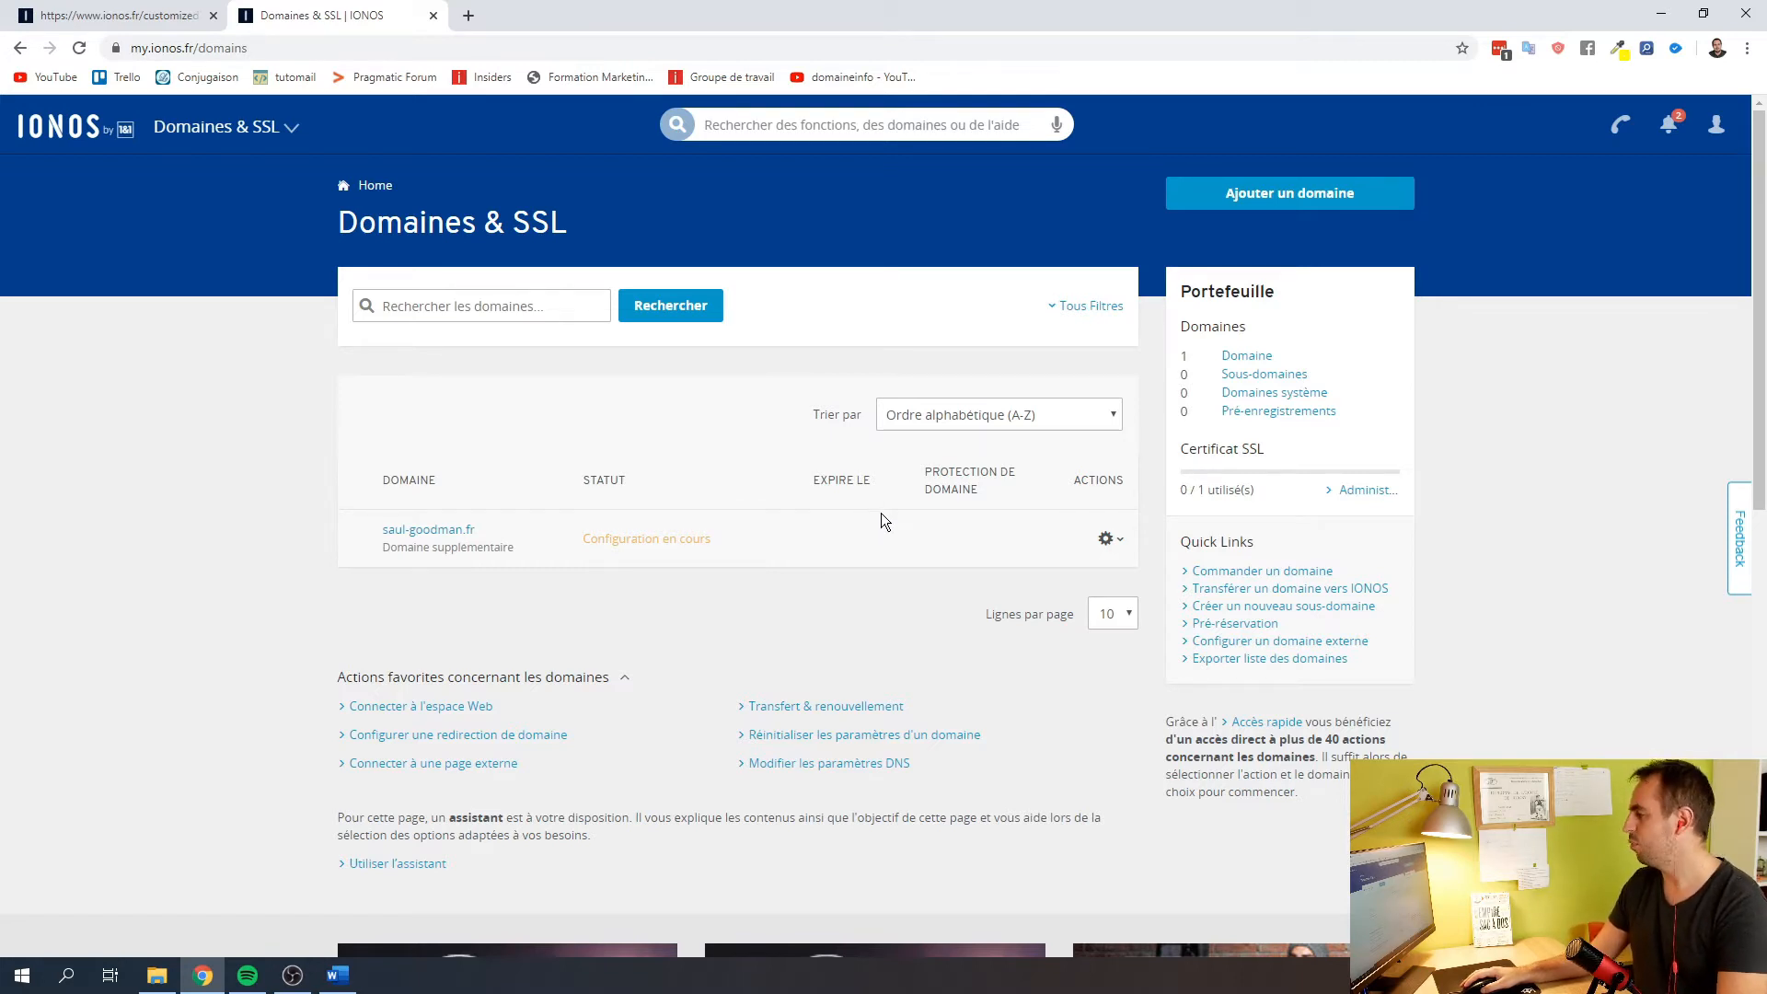
# Open the saul-goodman.fr domain details and start creating an e-mail address
pyautogui.scroll(-1, 881, 516)
pyautogui.scroll(1, 880, 515)
pyautogui.scroll(-3, 881, 515)
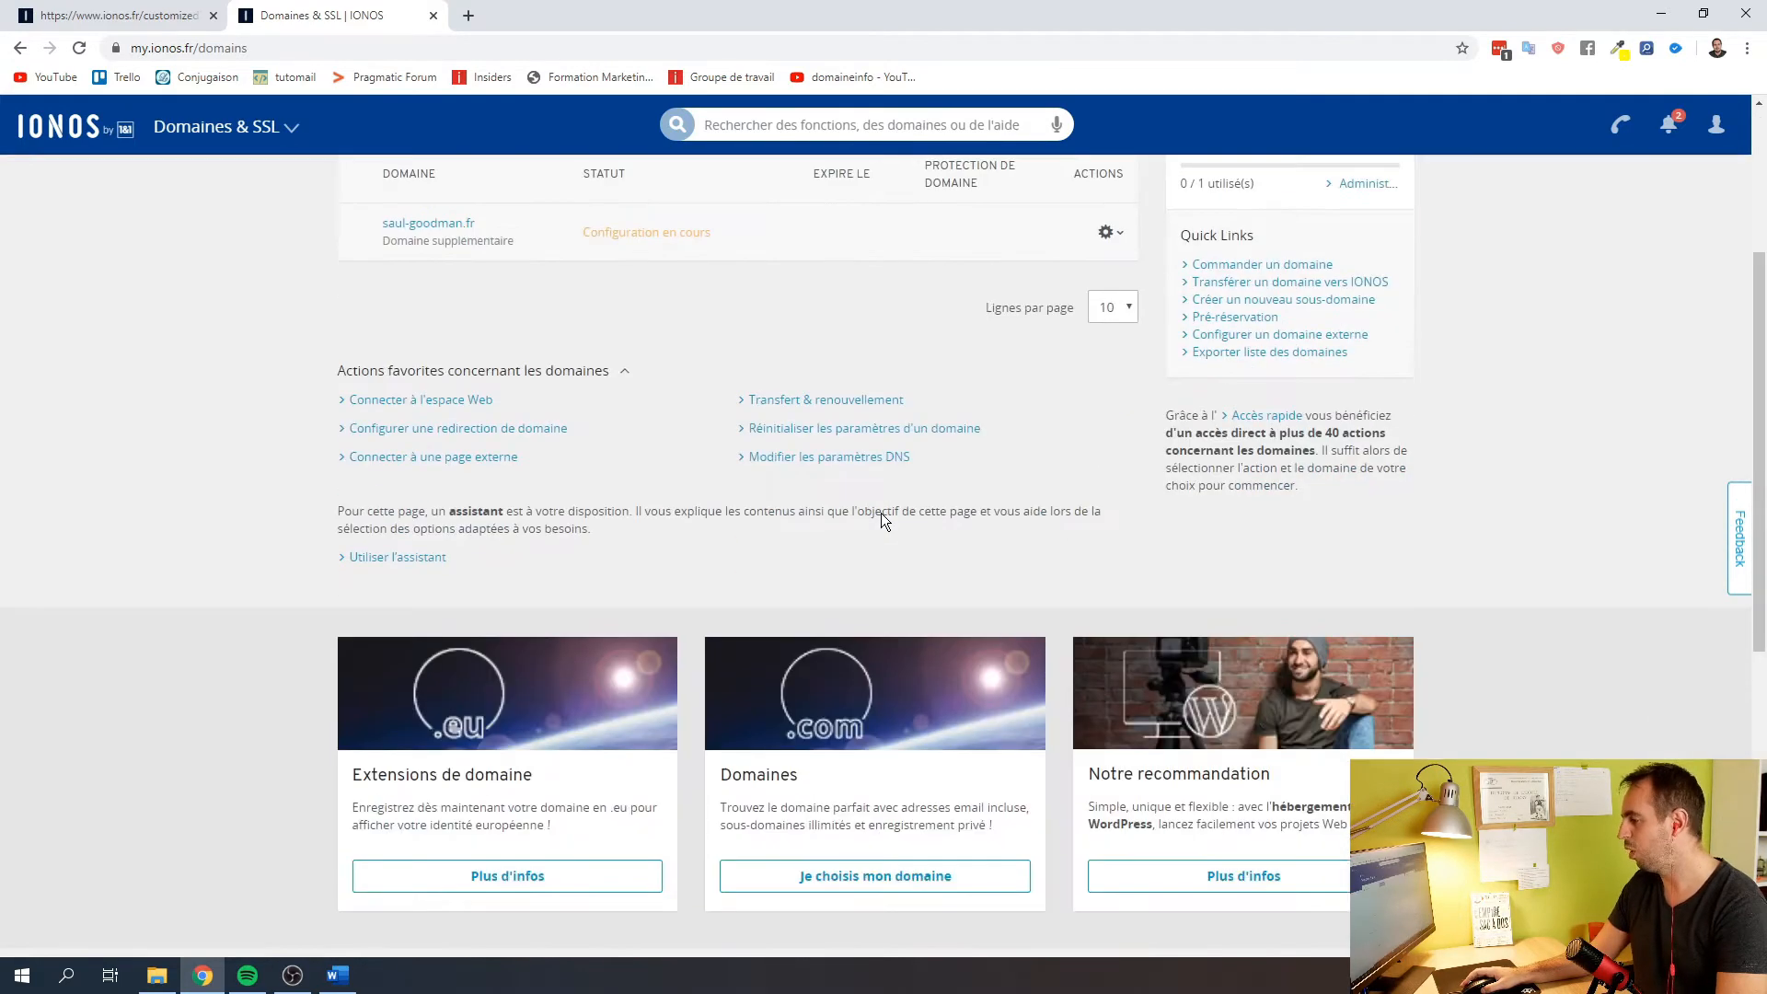
pyautogui.scroll(-7, 881, 516)
pyautogui.scroll(8, 881, 514)
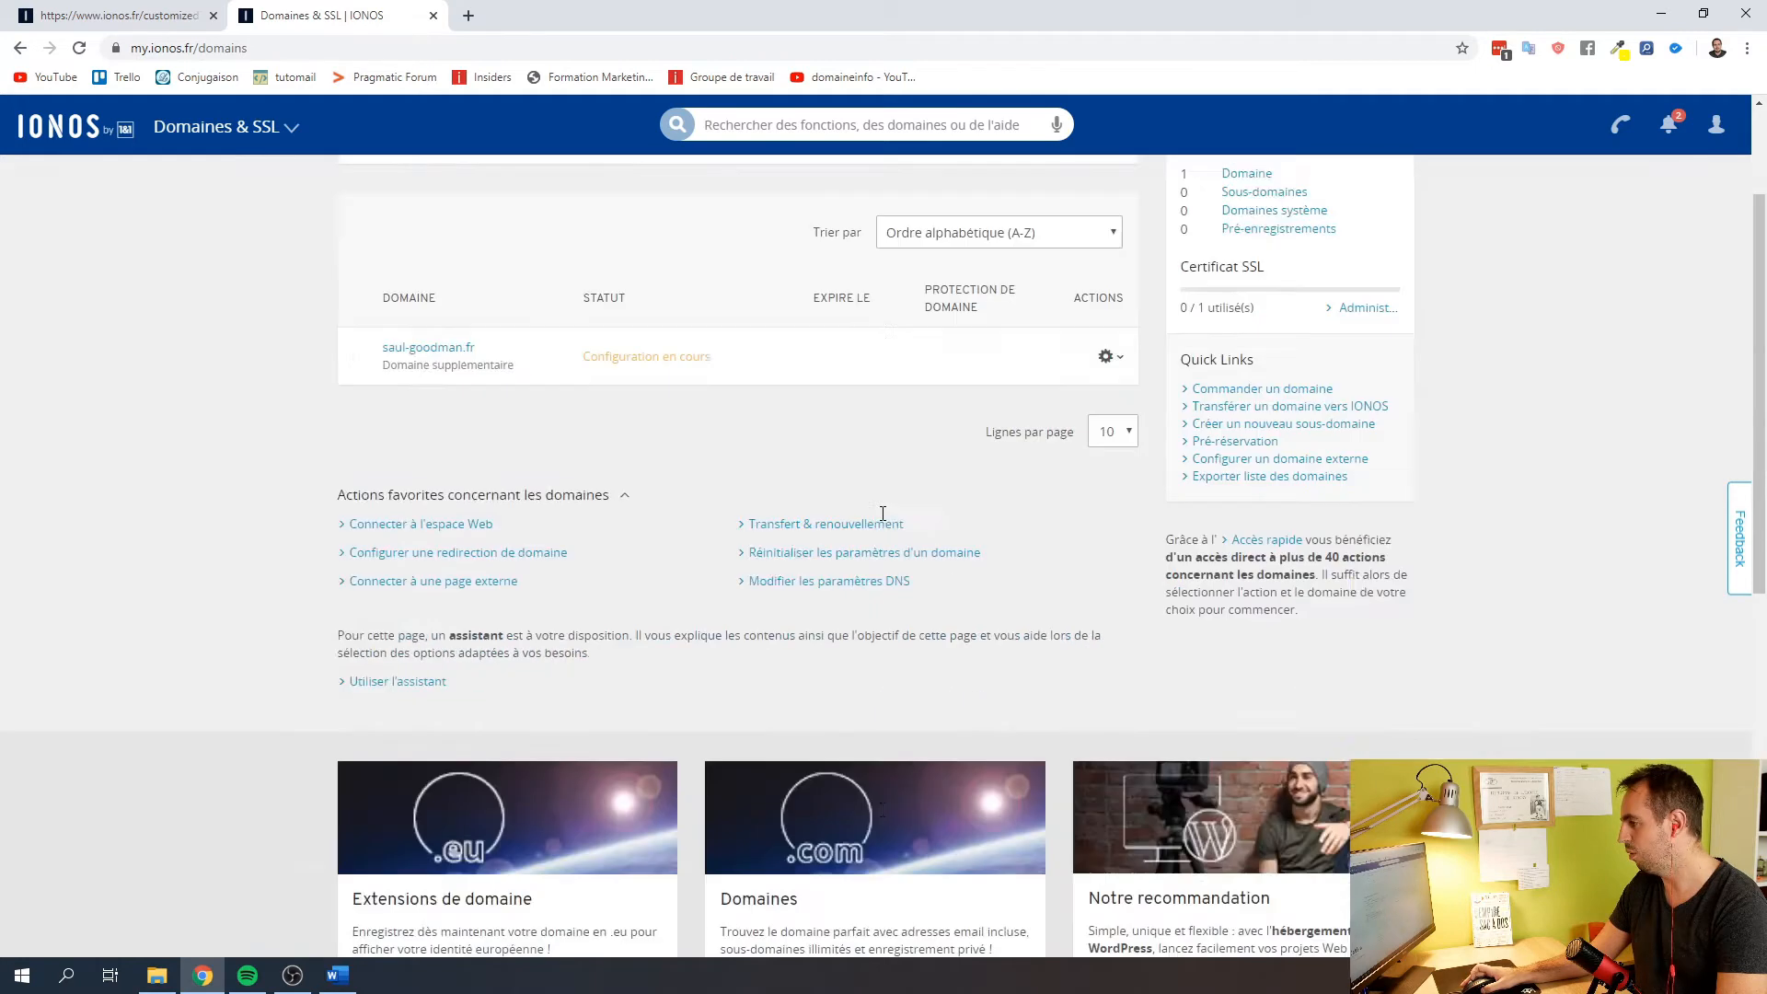
pyautogui.scroll(2, 883, 512)
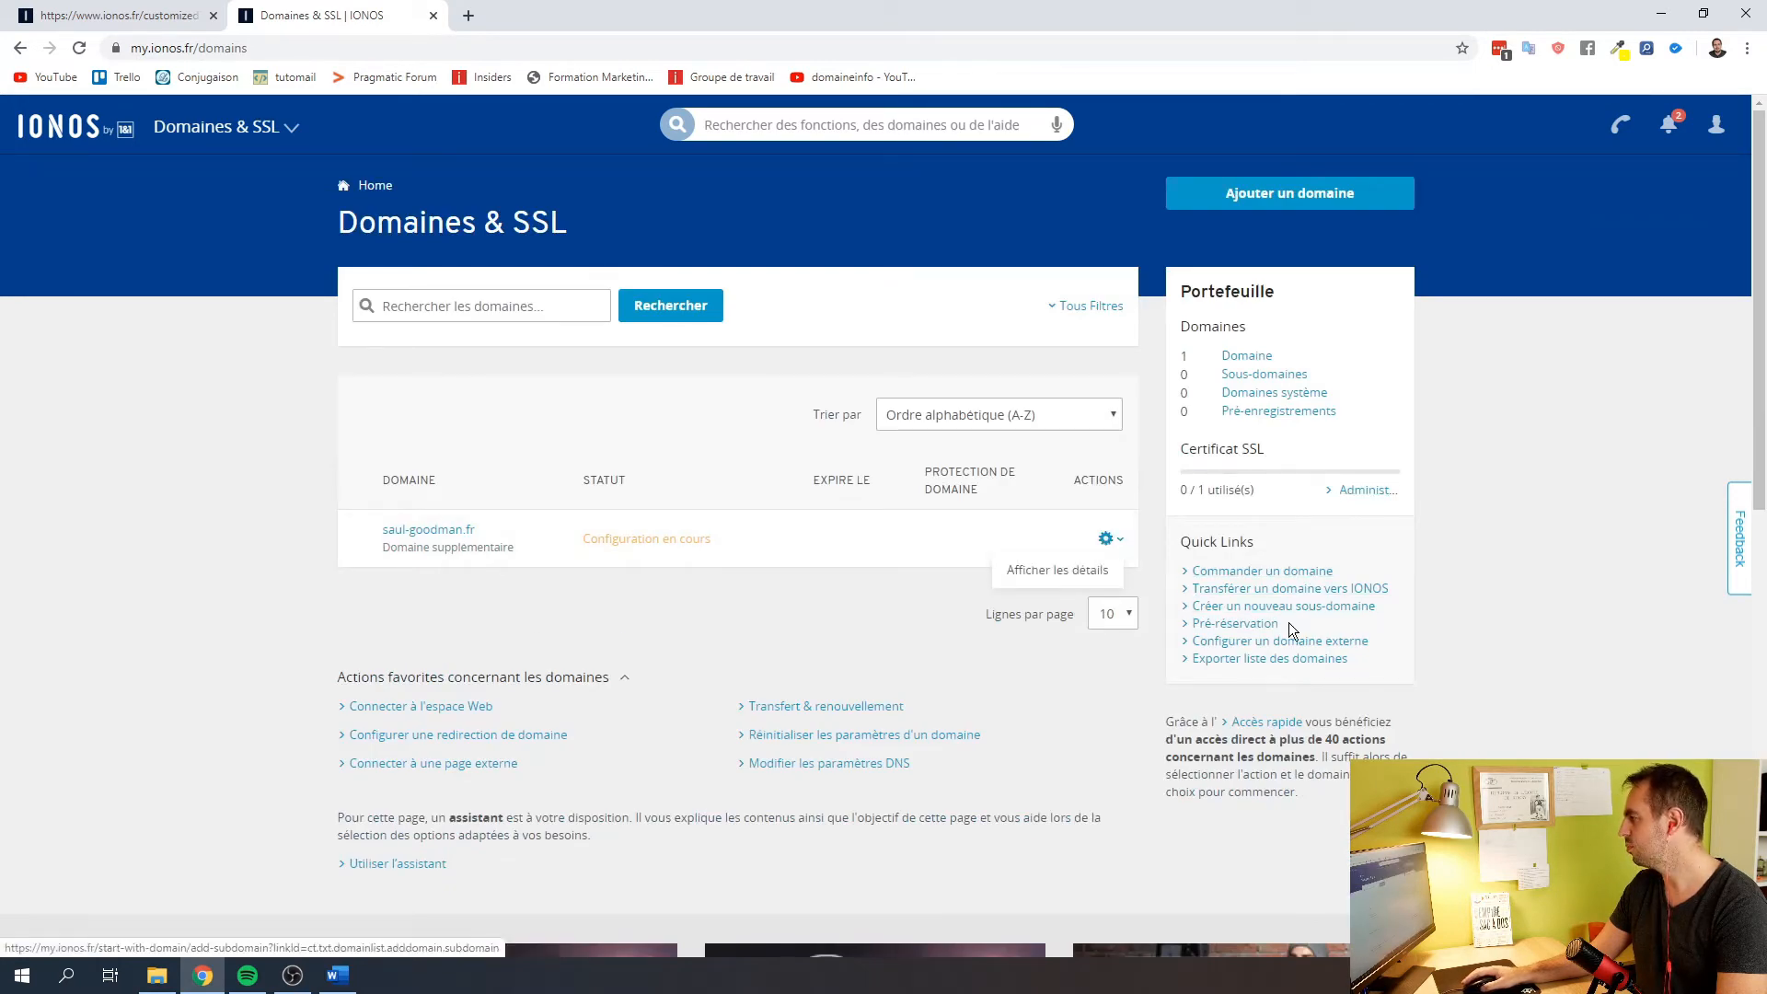
pyautogui.click(1054, 575)
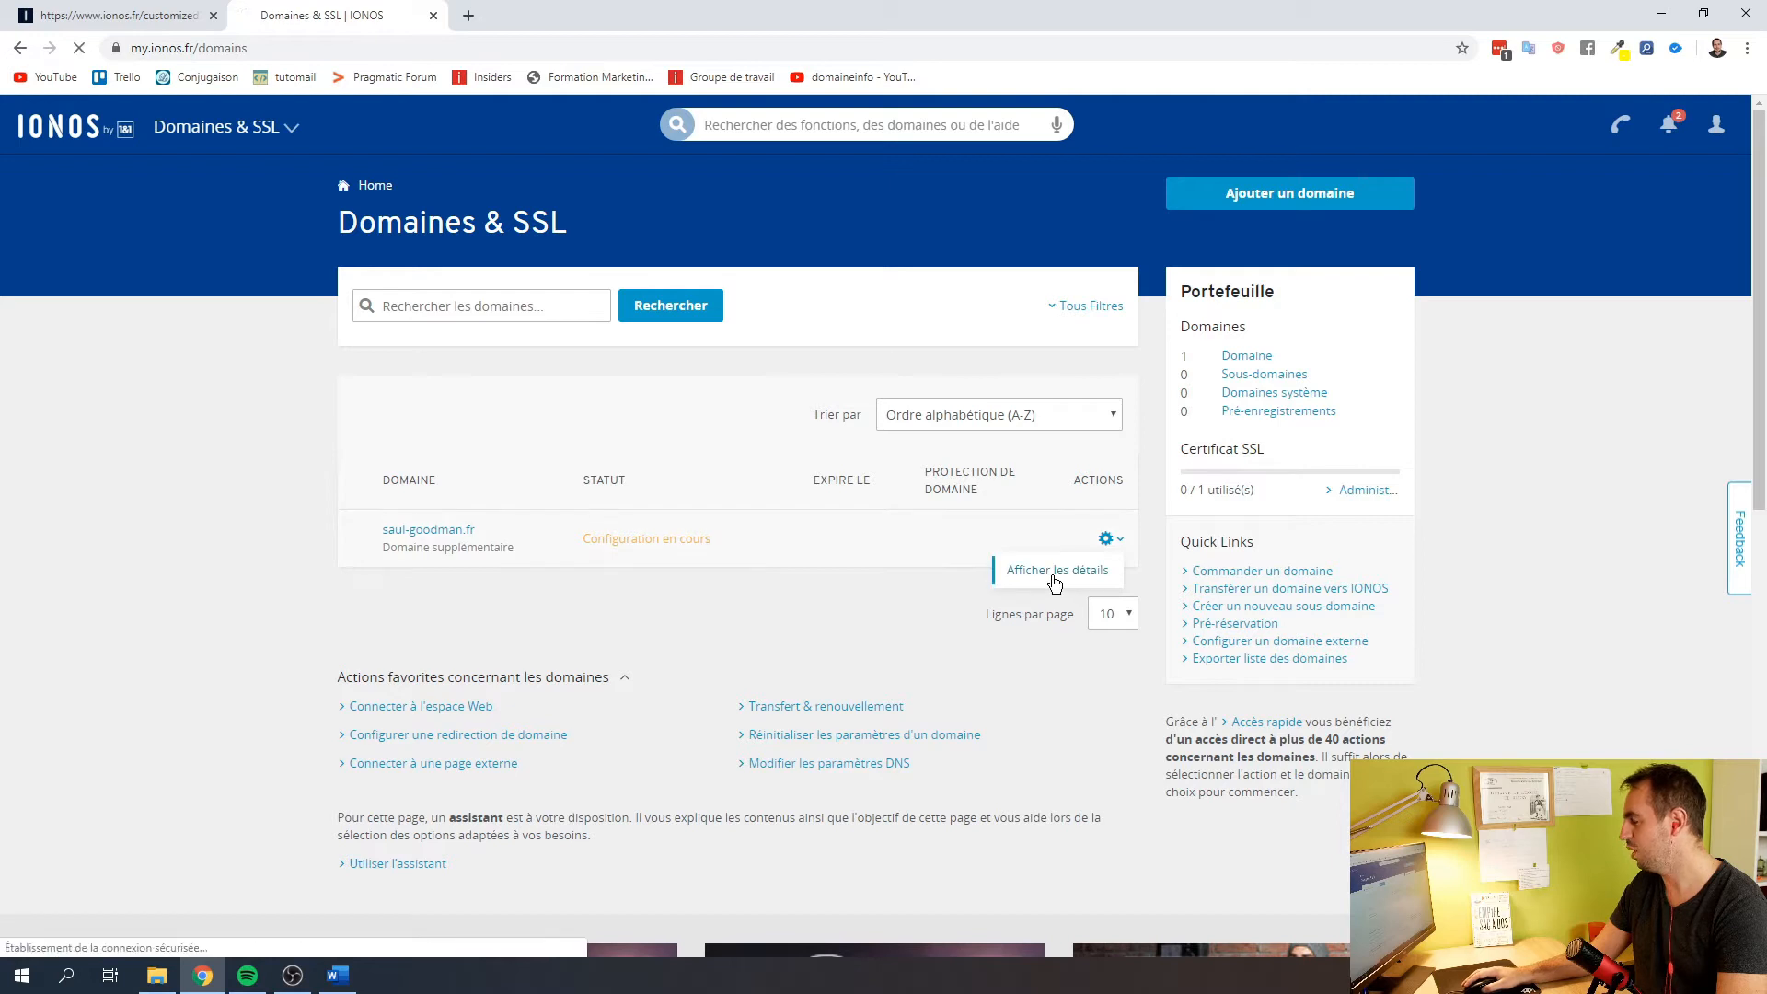
pyautogui.scroll(-2, 953, 460)
pyautogui.scroll(2, 954, 466)
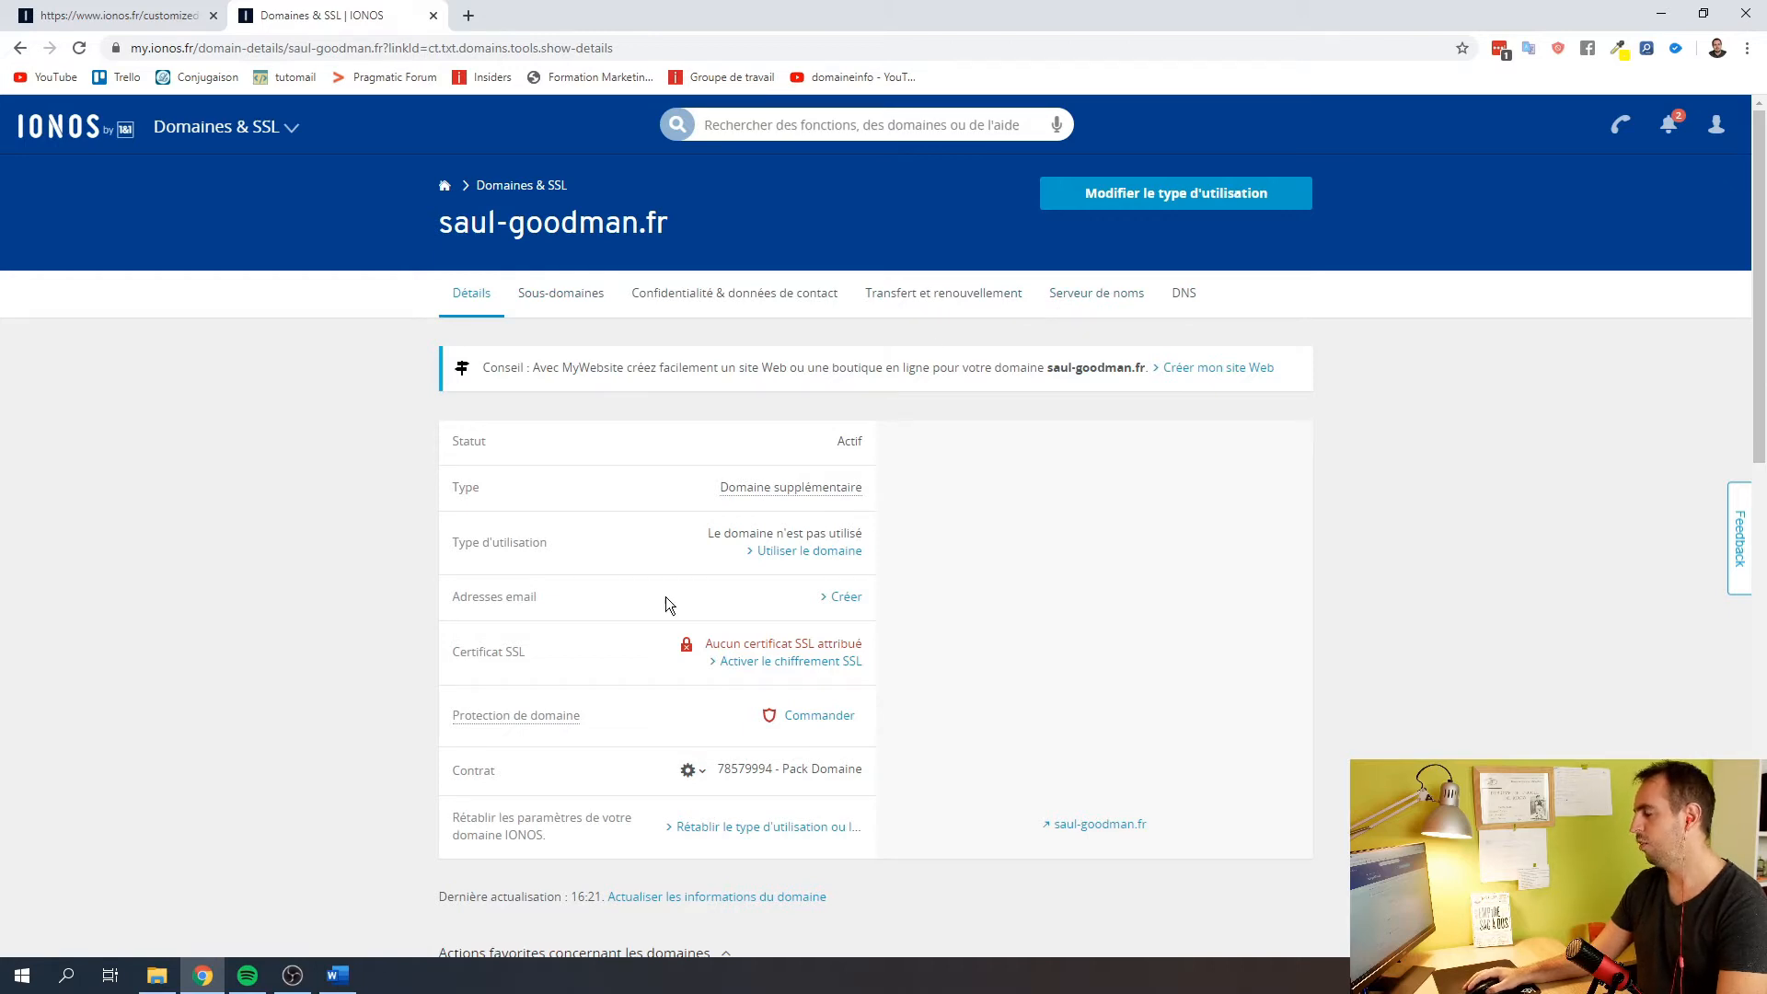
pyautogui.click(845, 597)
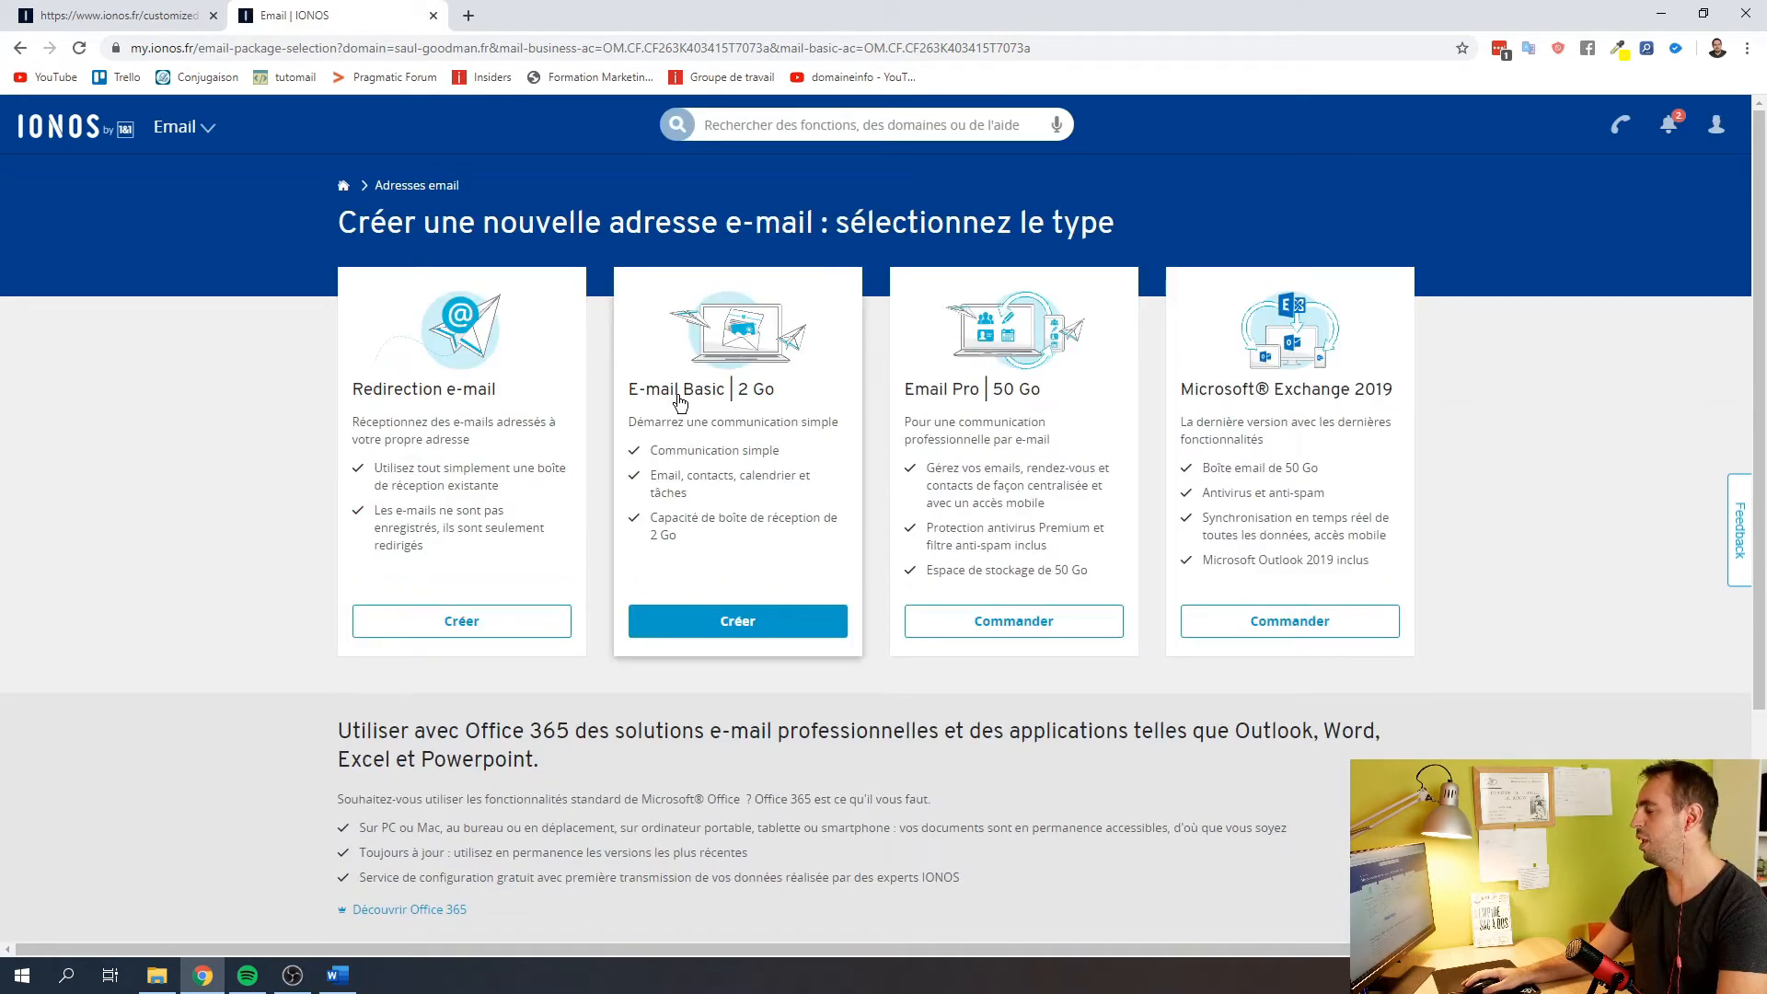
# Create an E-mail Basic mailbox with the chosen name and a LastPass-generated password, and save it
pyautogui.click(705, 622)
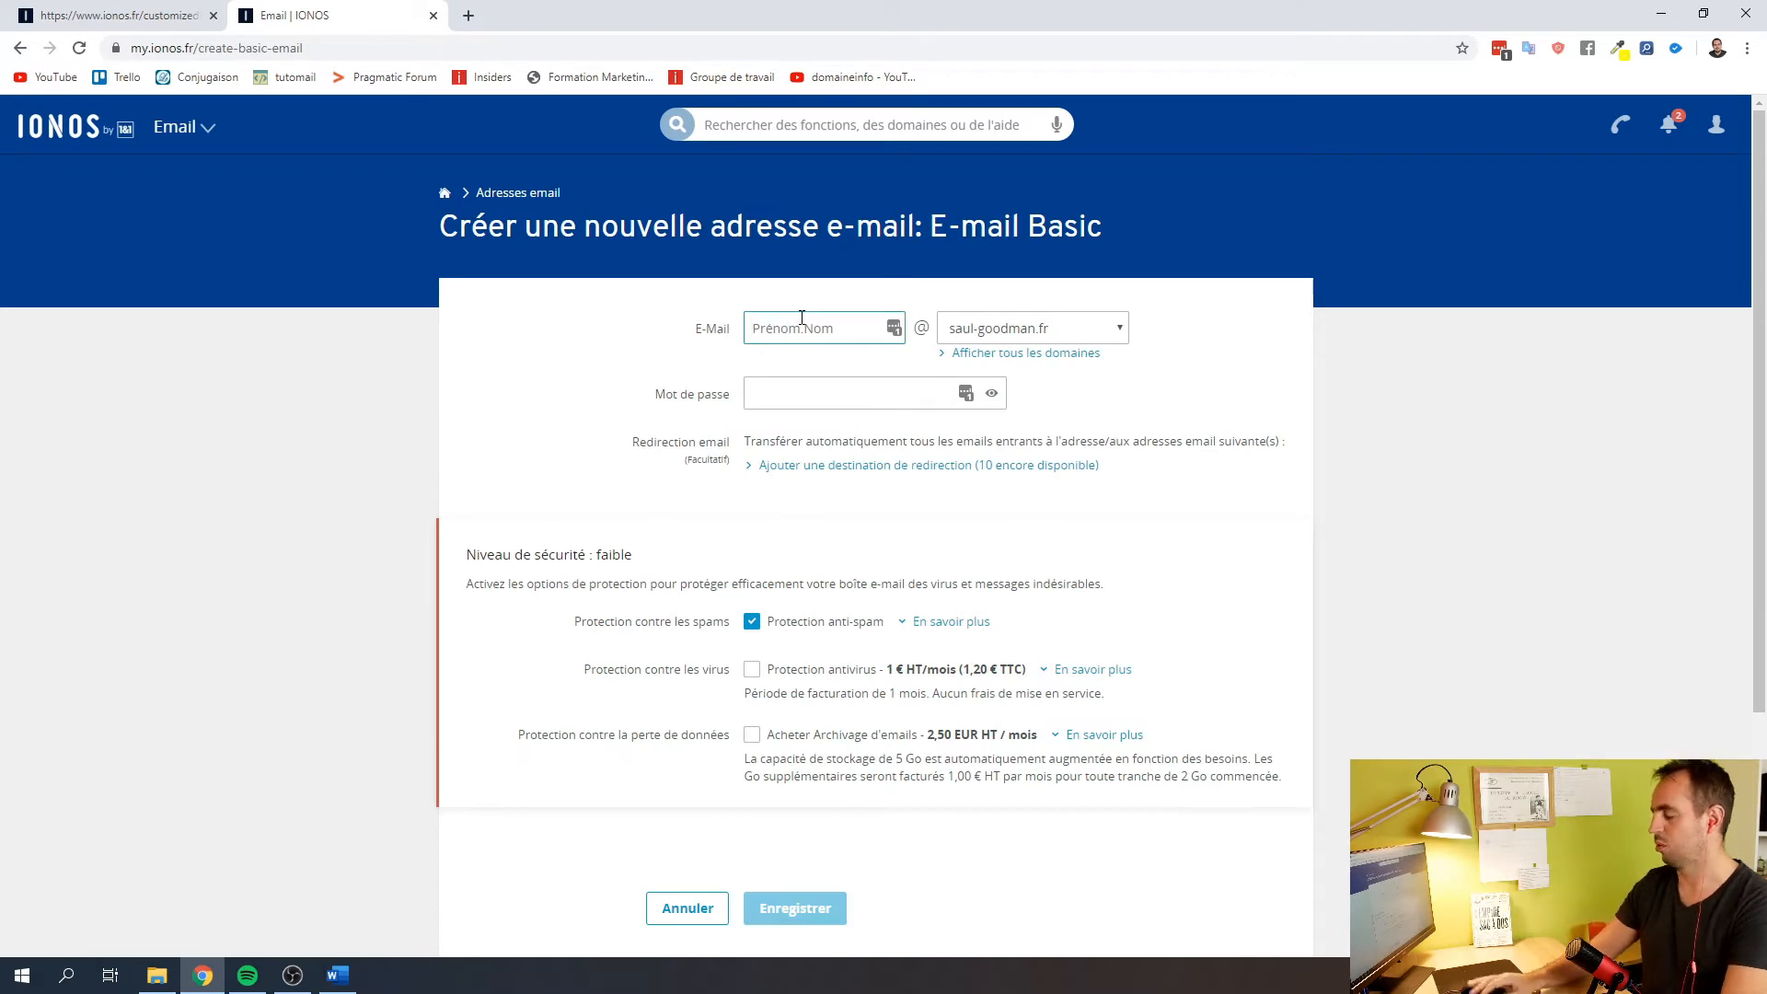
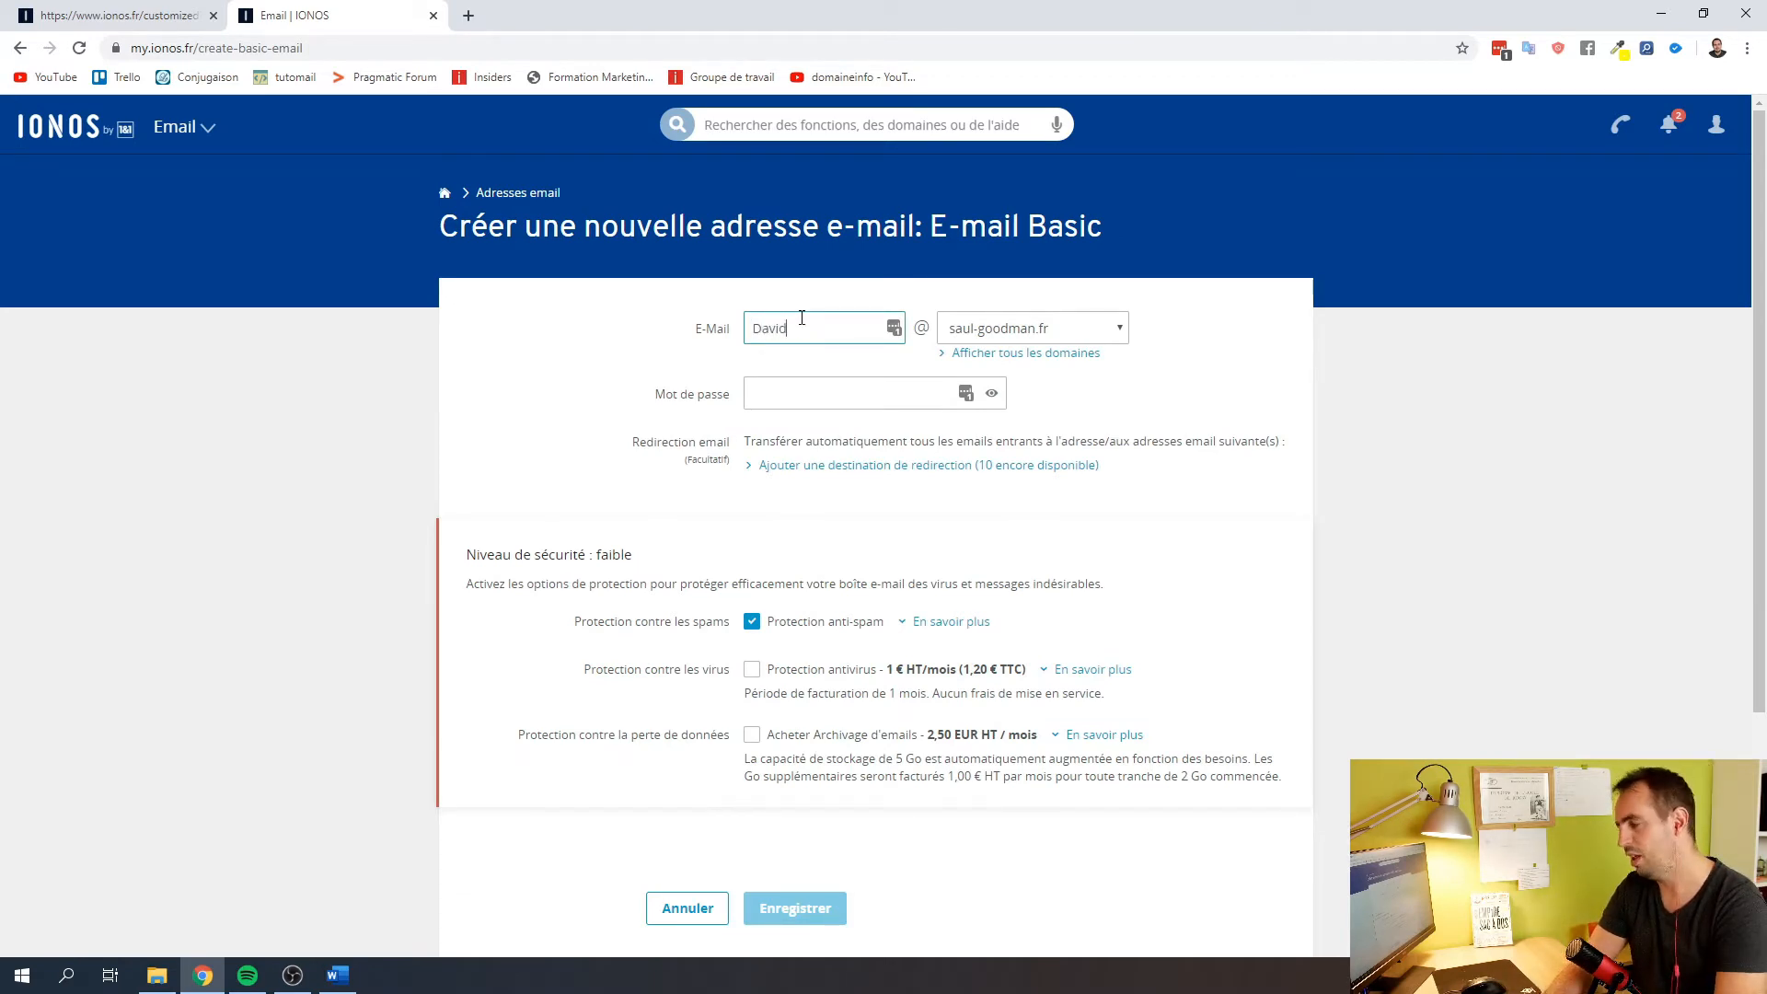
pyautogui.click(826, 394)
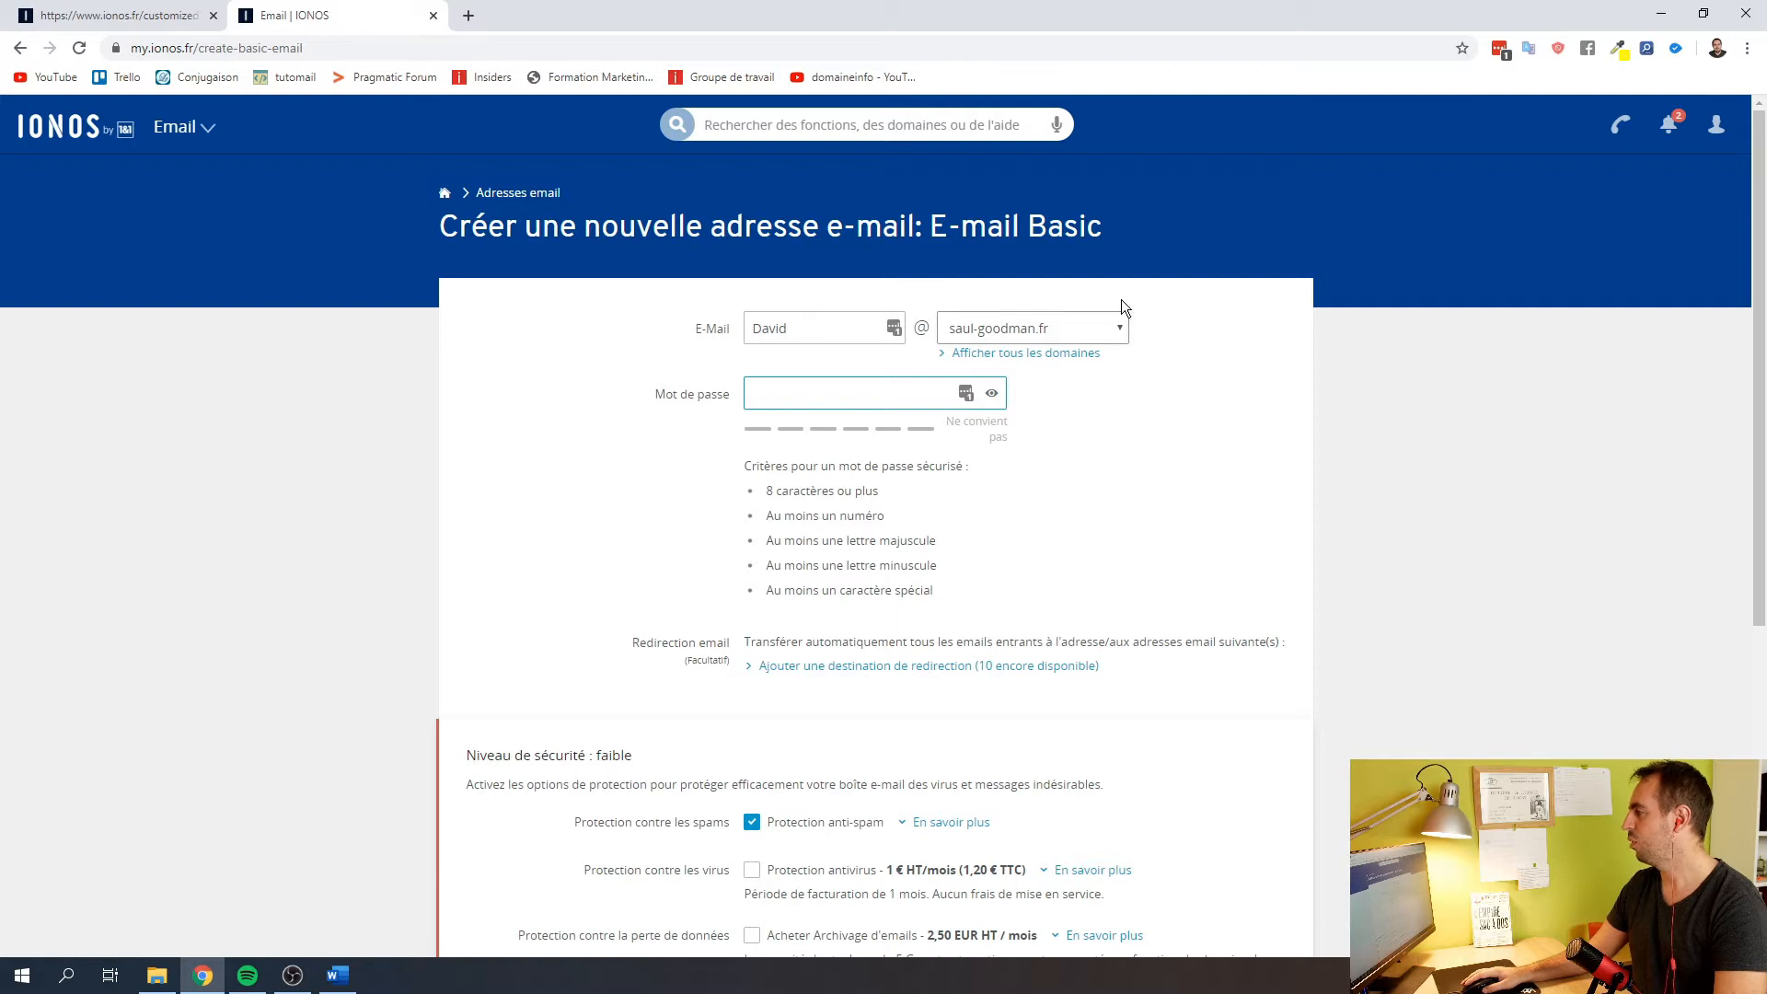
pyautogui.click(1499, 48)
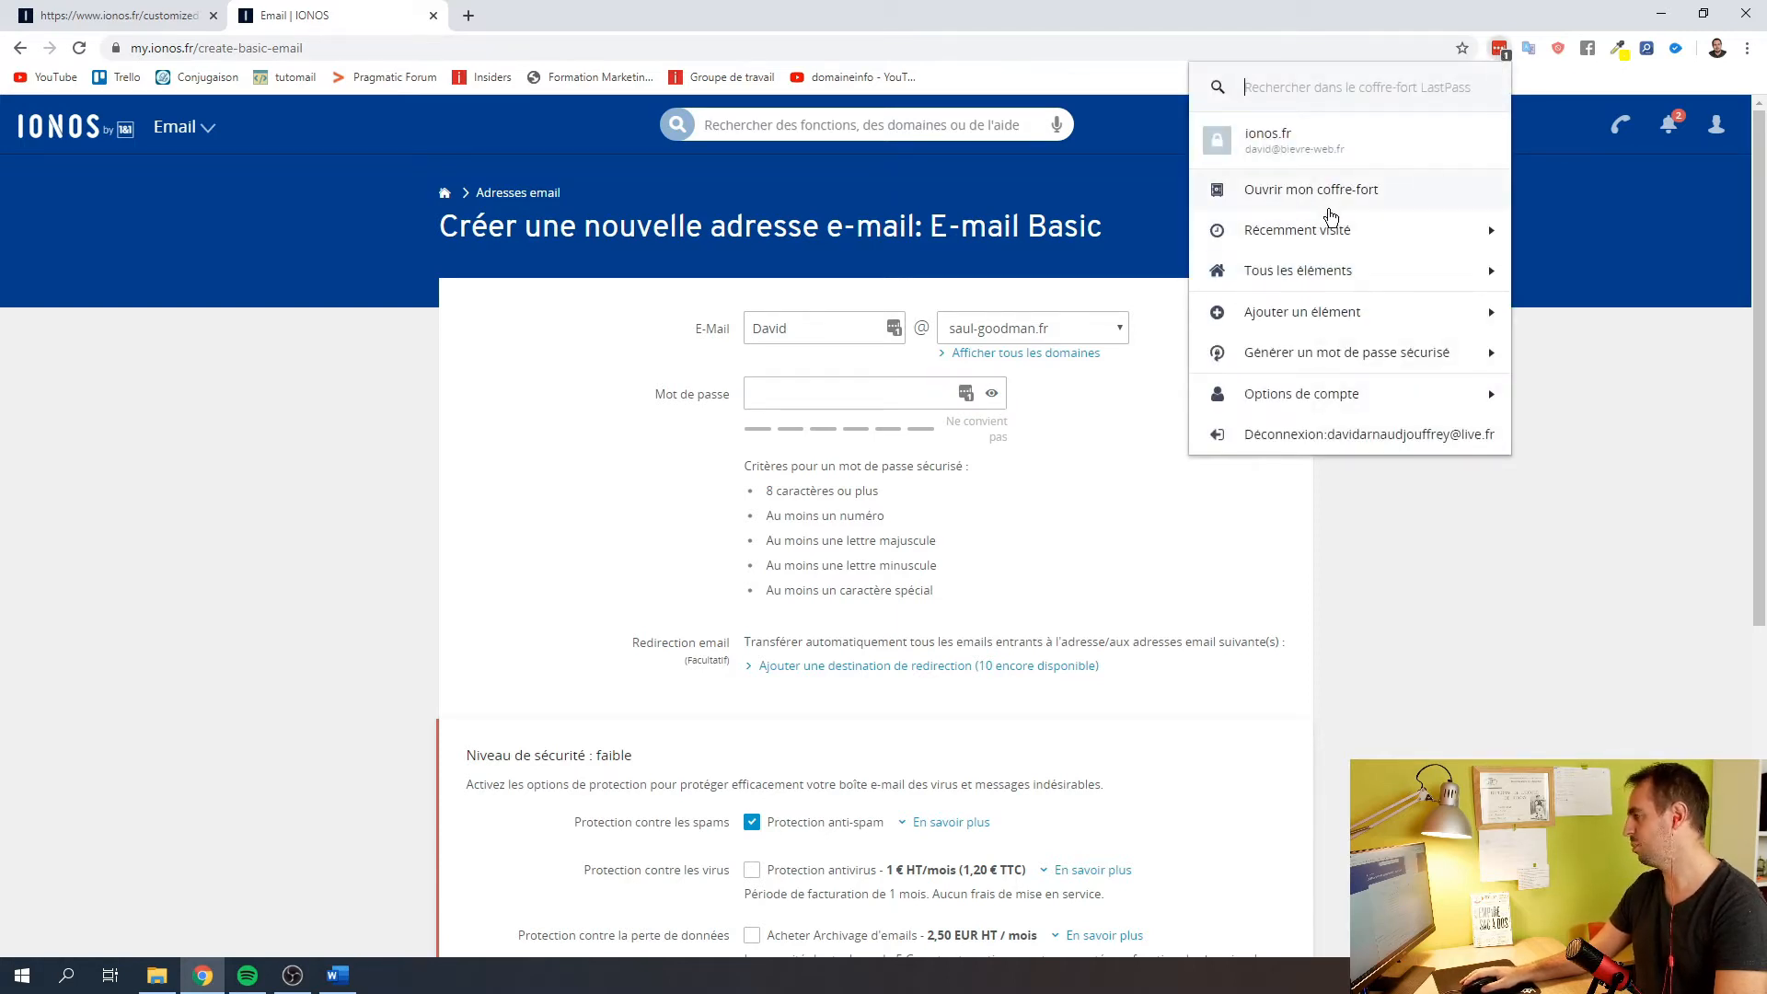
pyautogui.click(1415, 356)
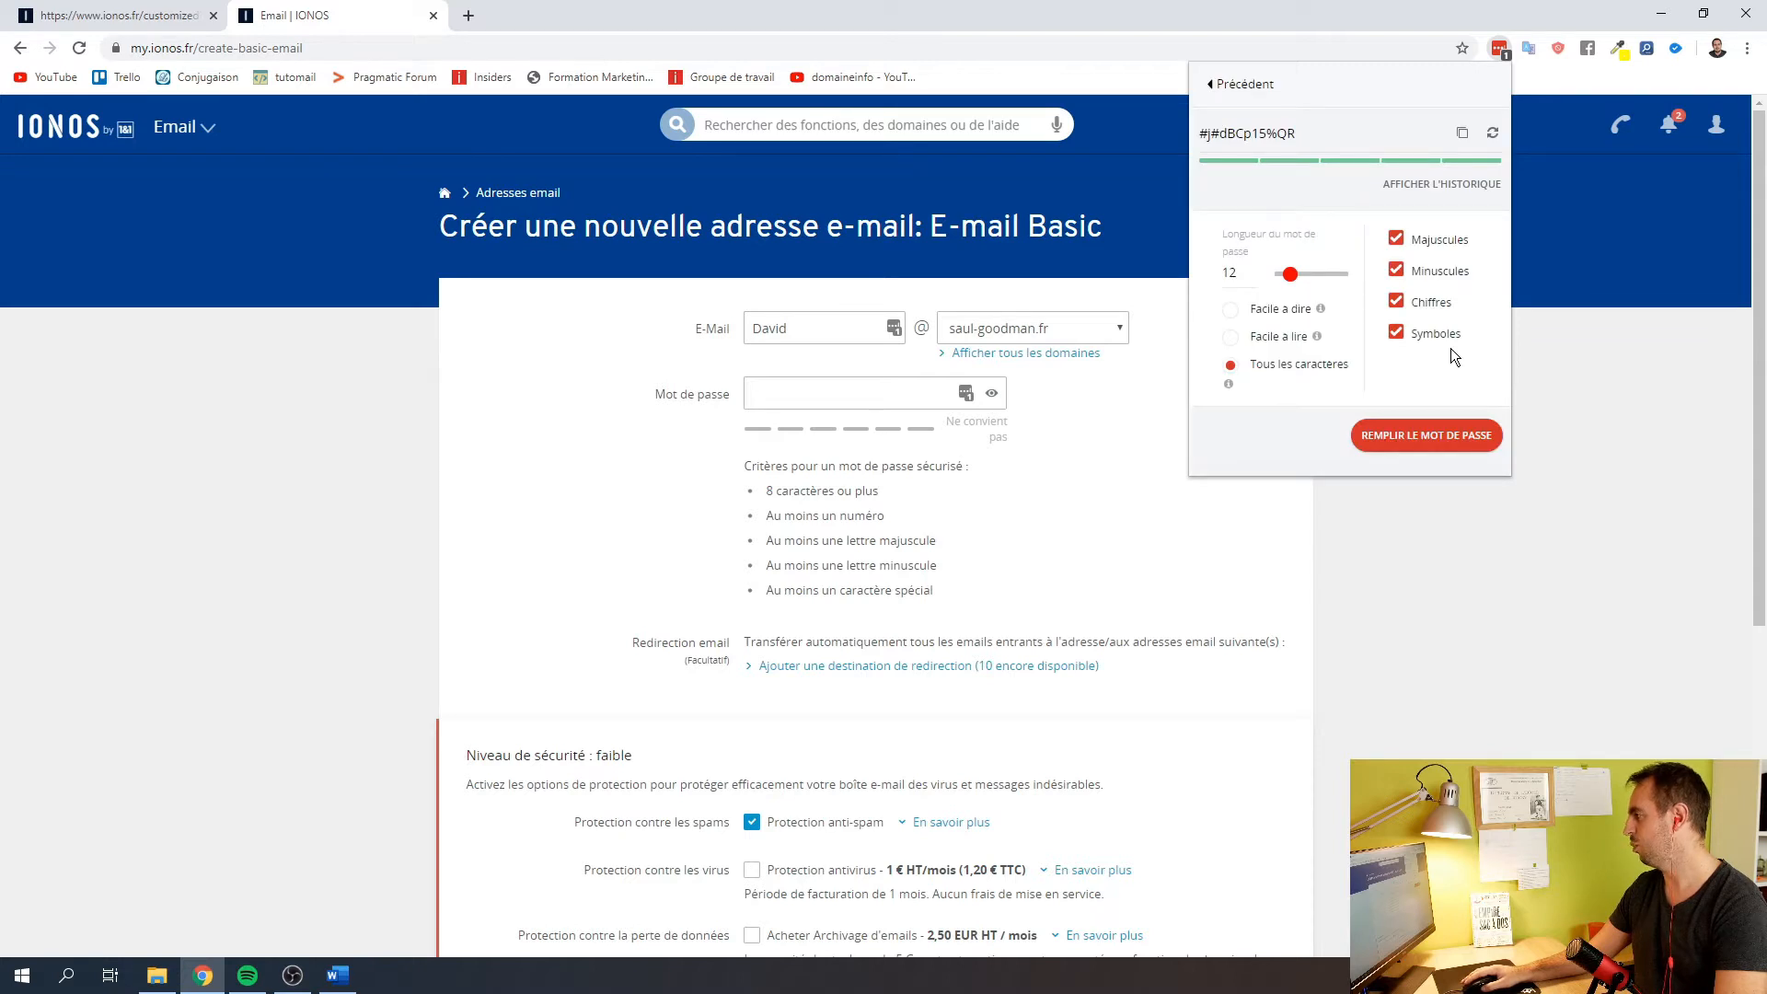
pyautogui.click(1463, 136)
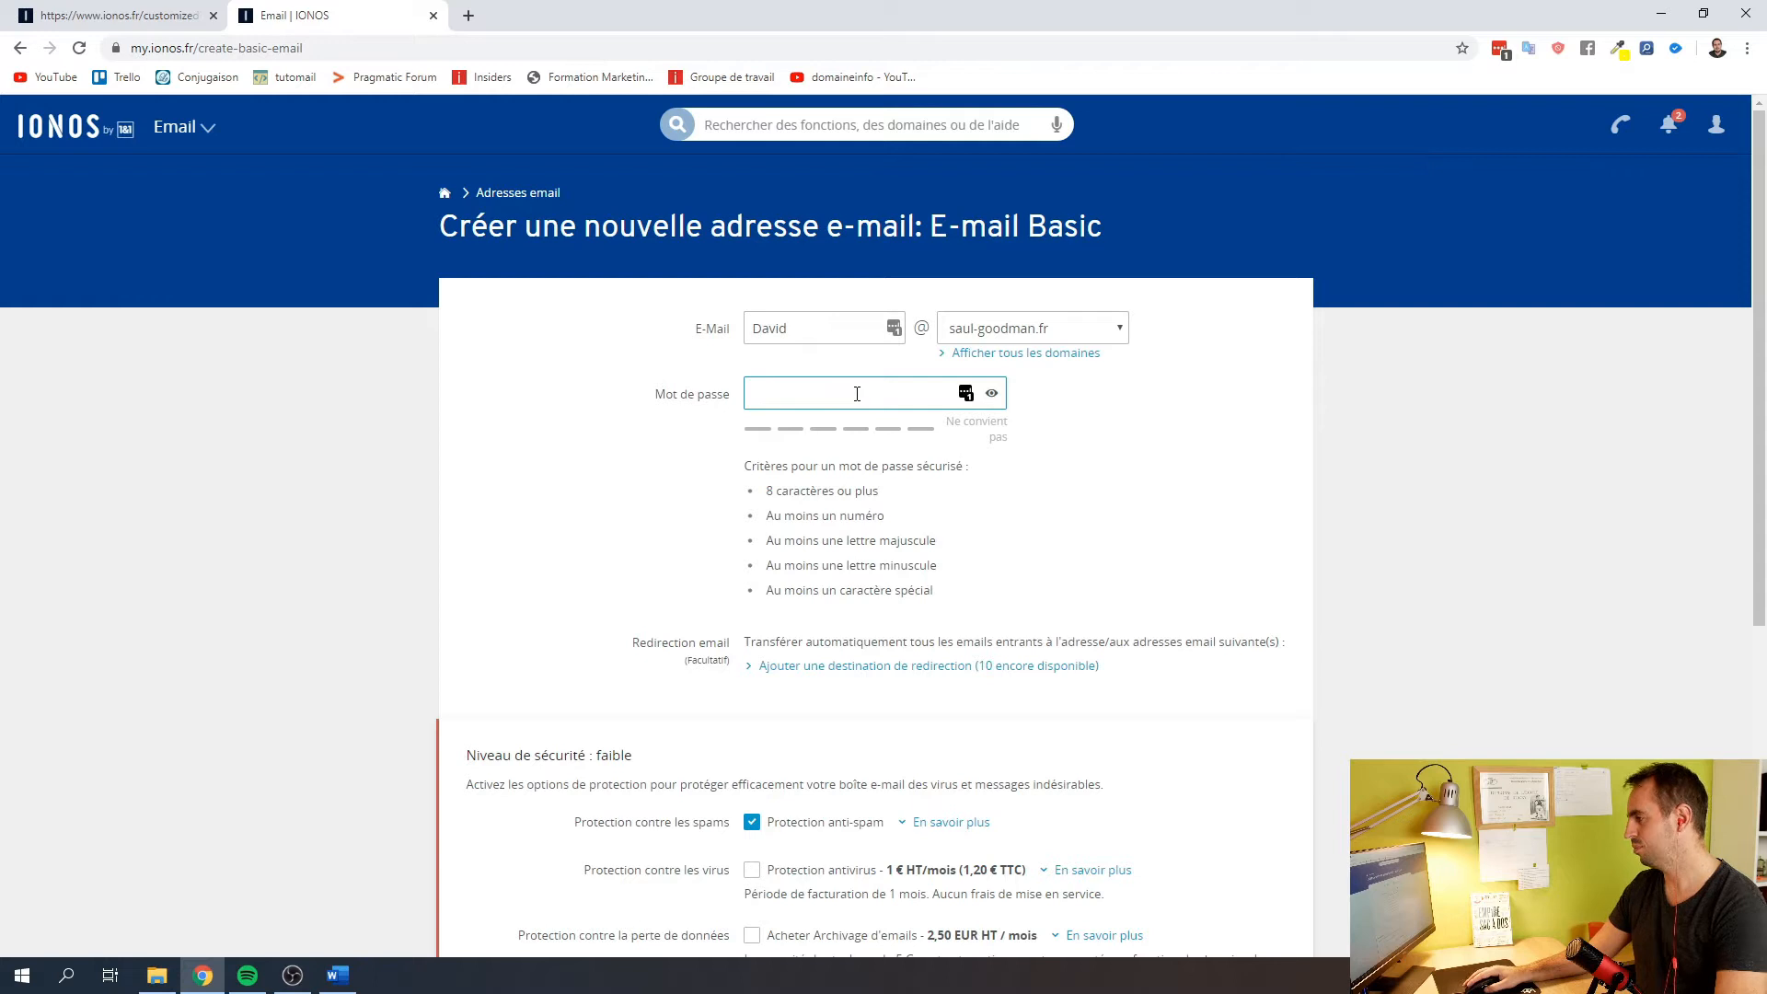
pyautogui.hotkey('ctrl', 'v')
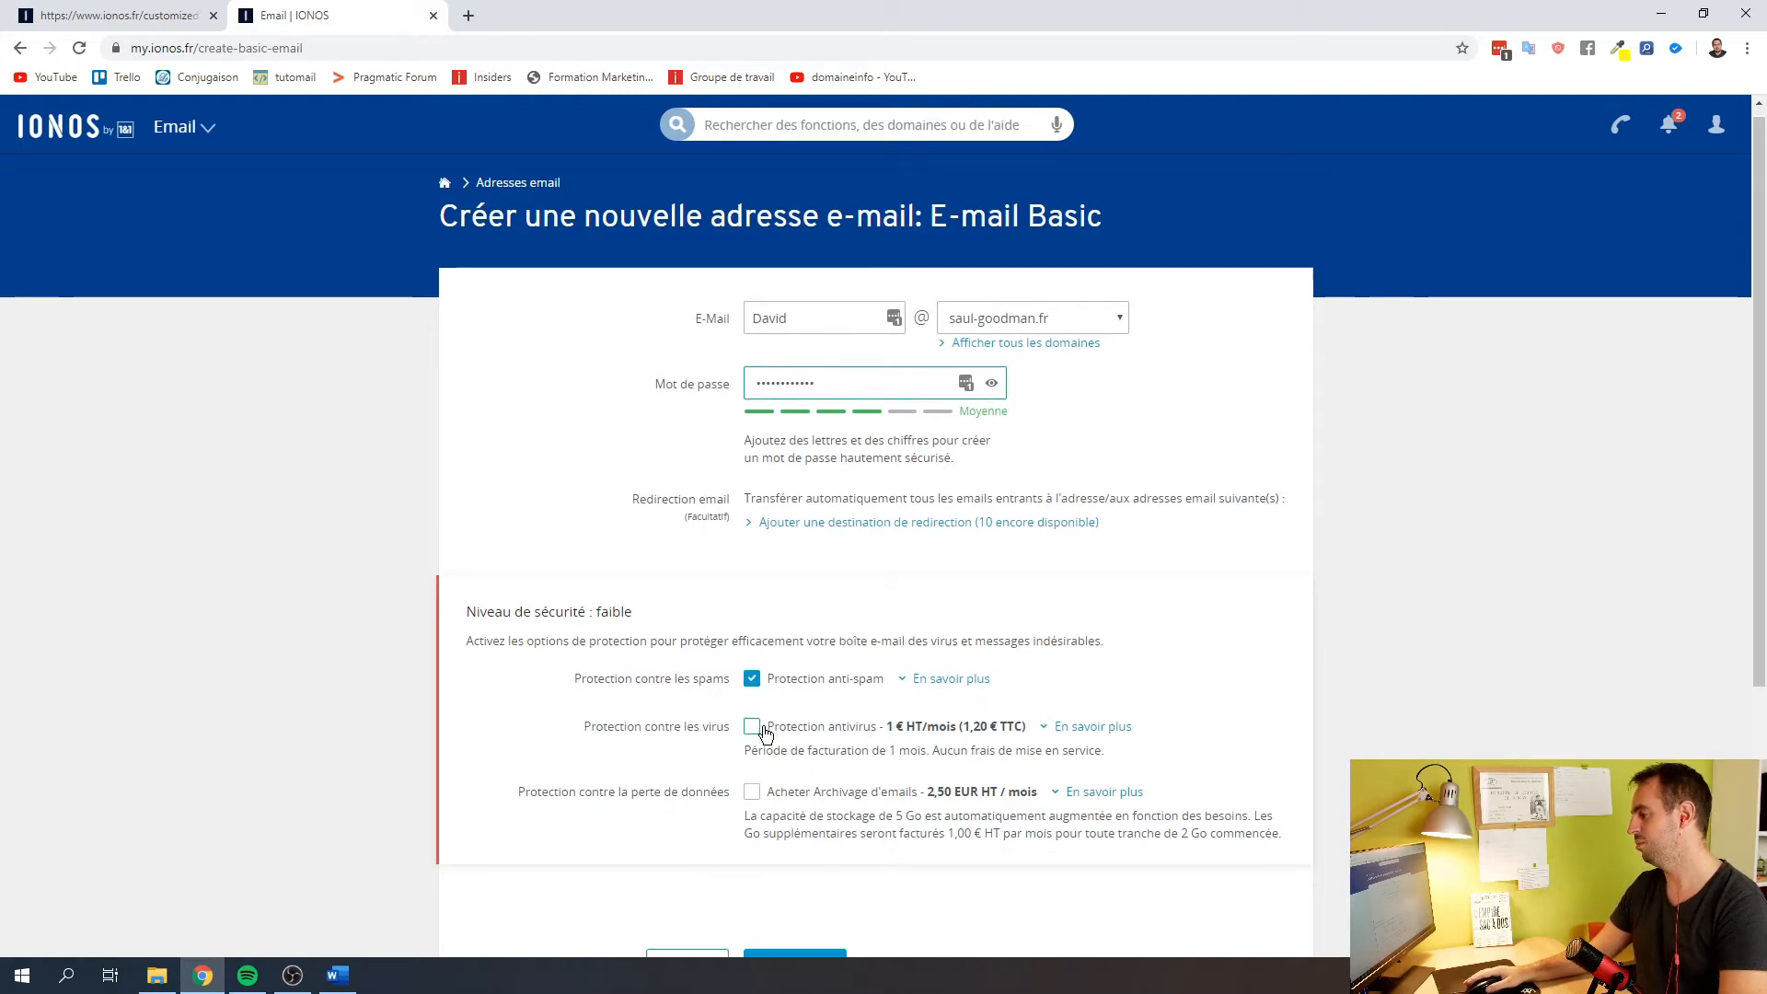
pyautogui.scroll(-4, 762, 733)
pyautogui.scroll(4, 812, 600)
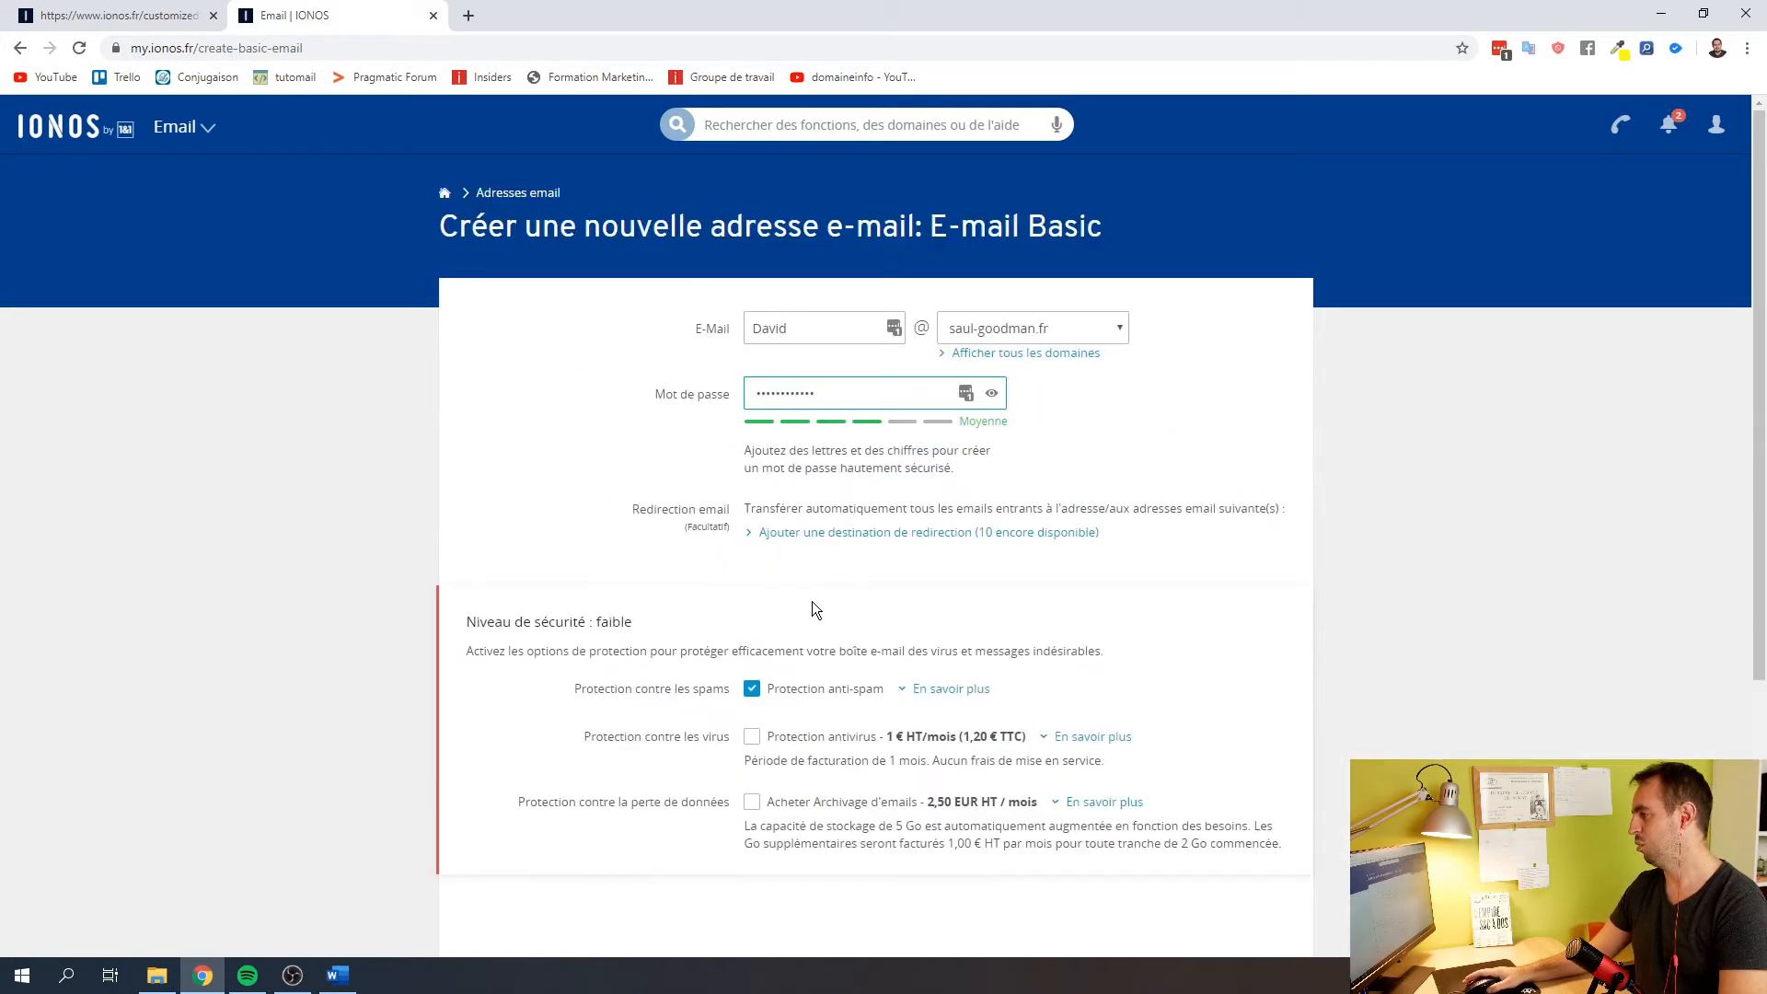
pyautogui.scroll(-3, 812, 600)
pyautogui.click(795, 670)
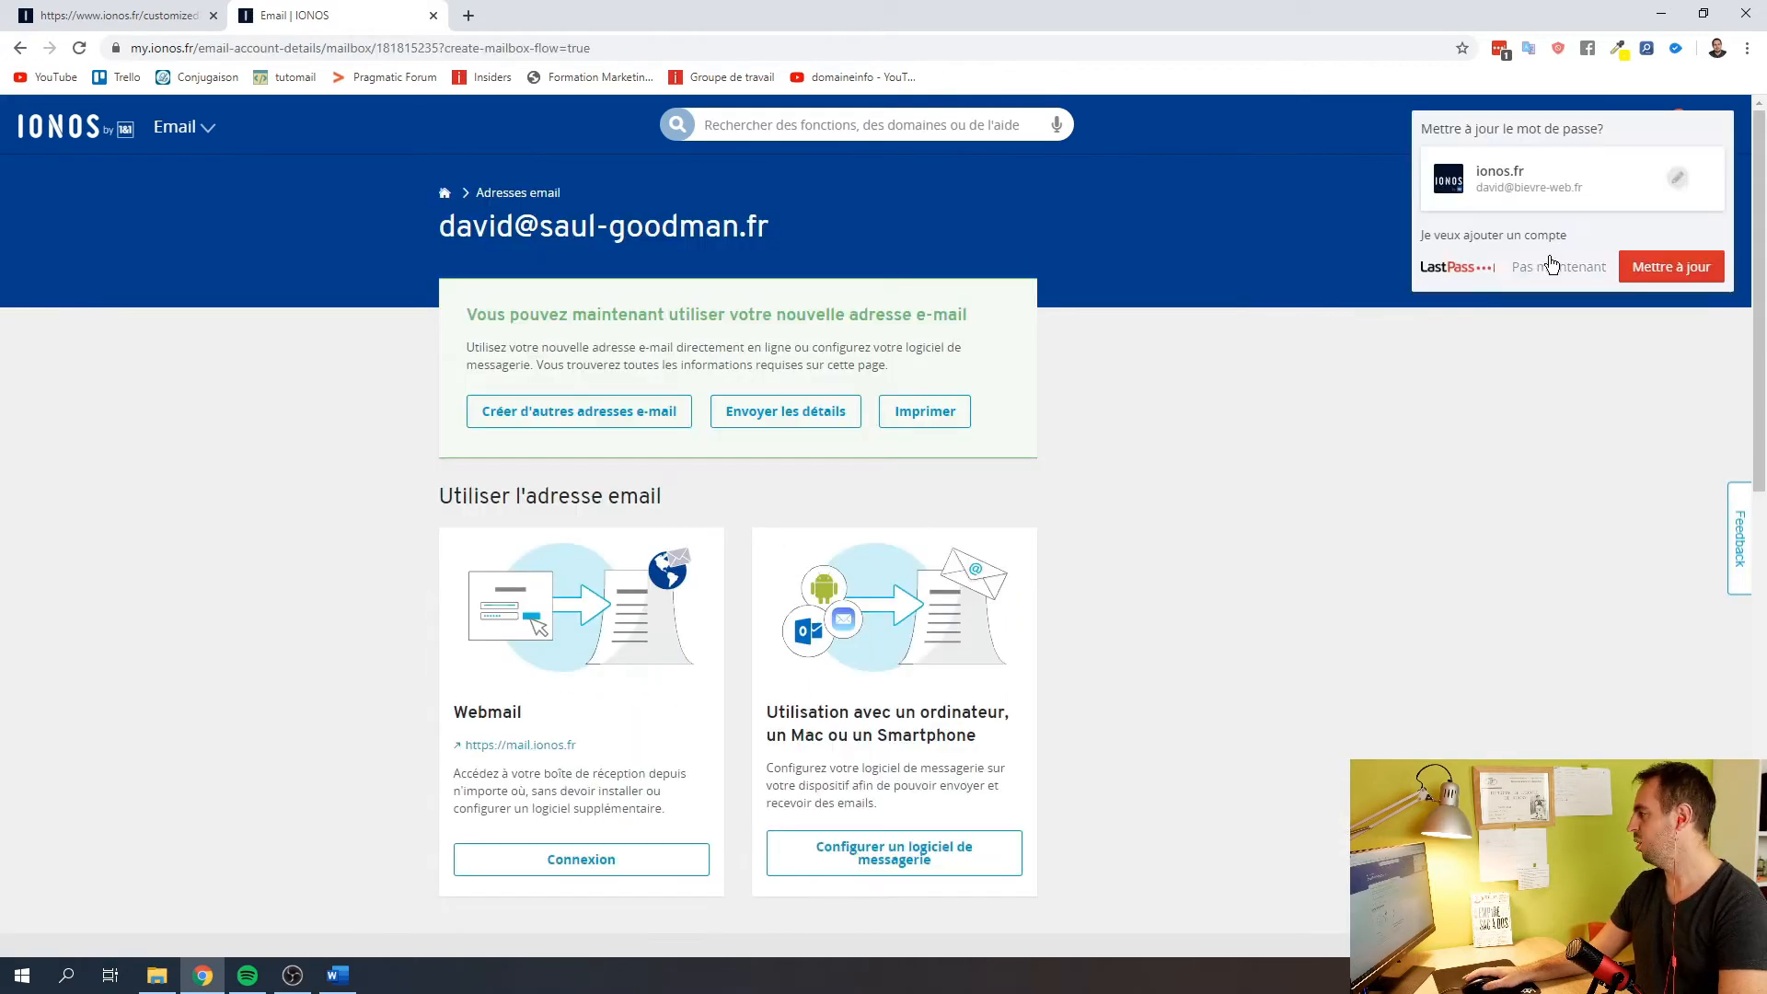
# Decline LastPass's password update and open the saved ionos.fr entry for editing
pyautogui.click(1678, 176)
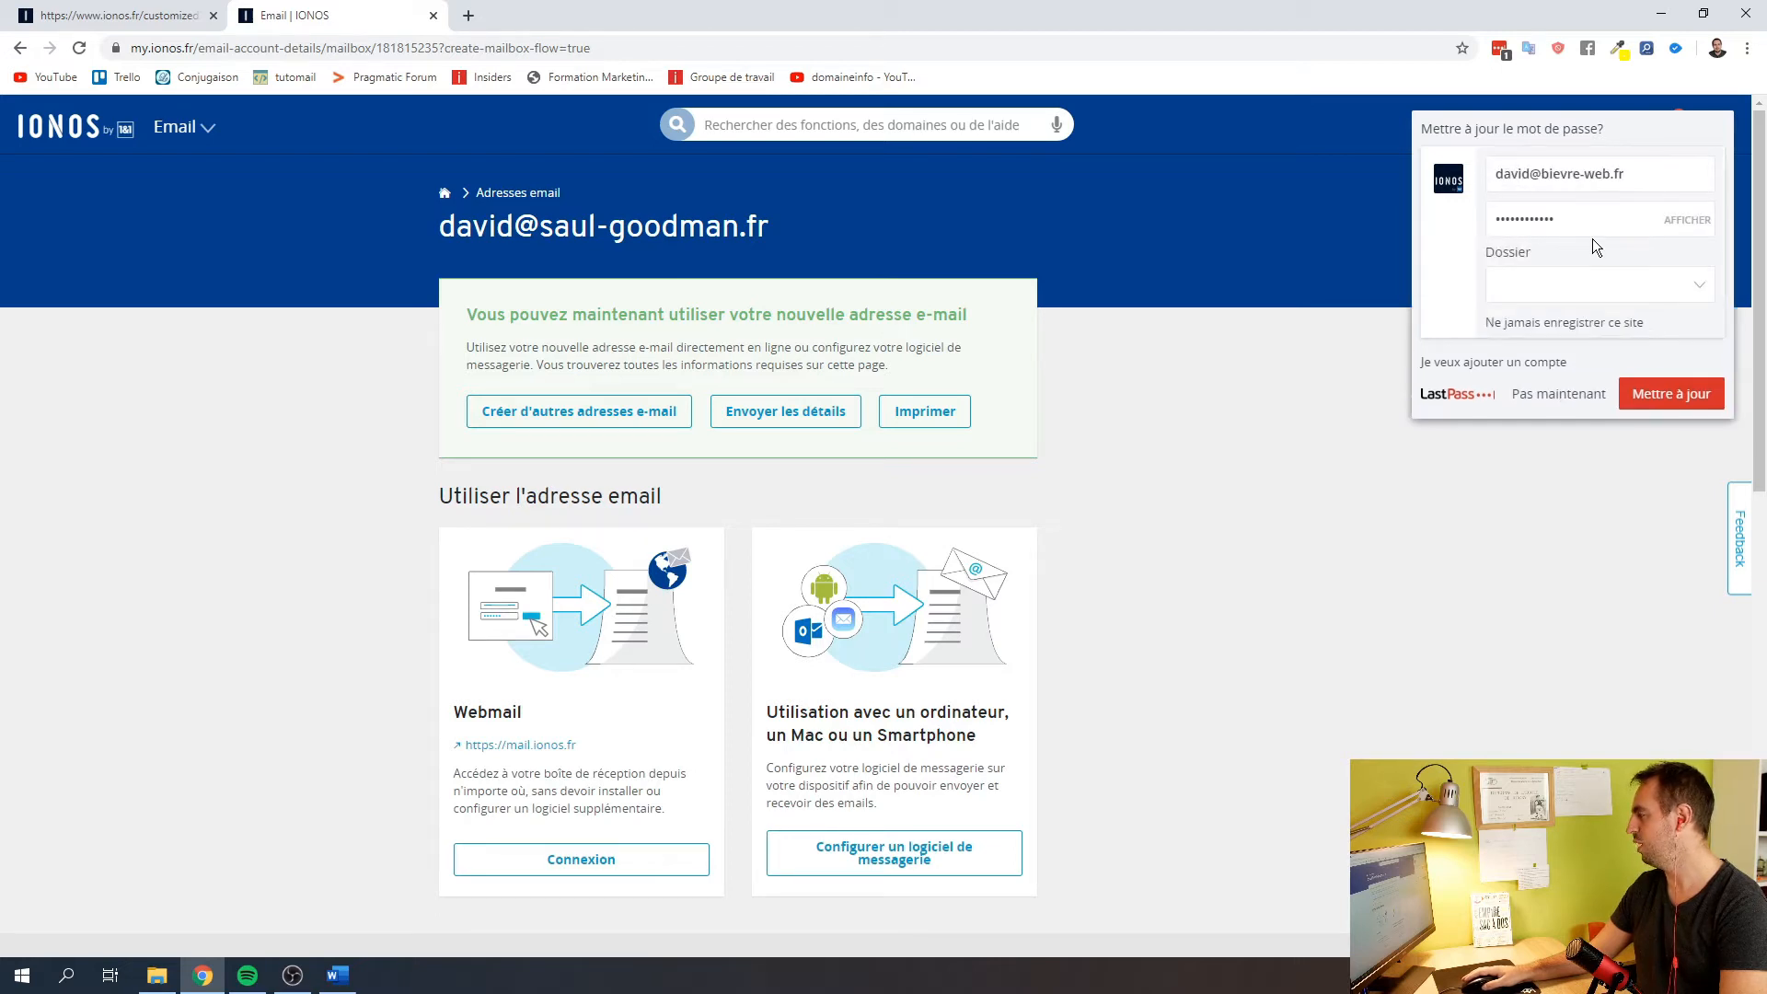
pyautogui.click(1558, 394)
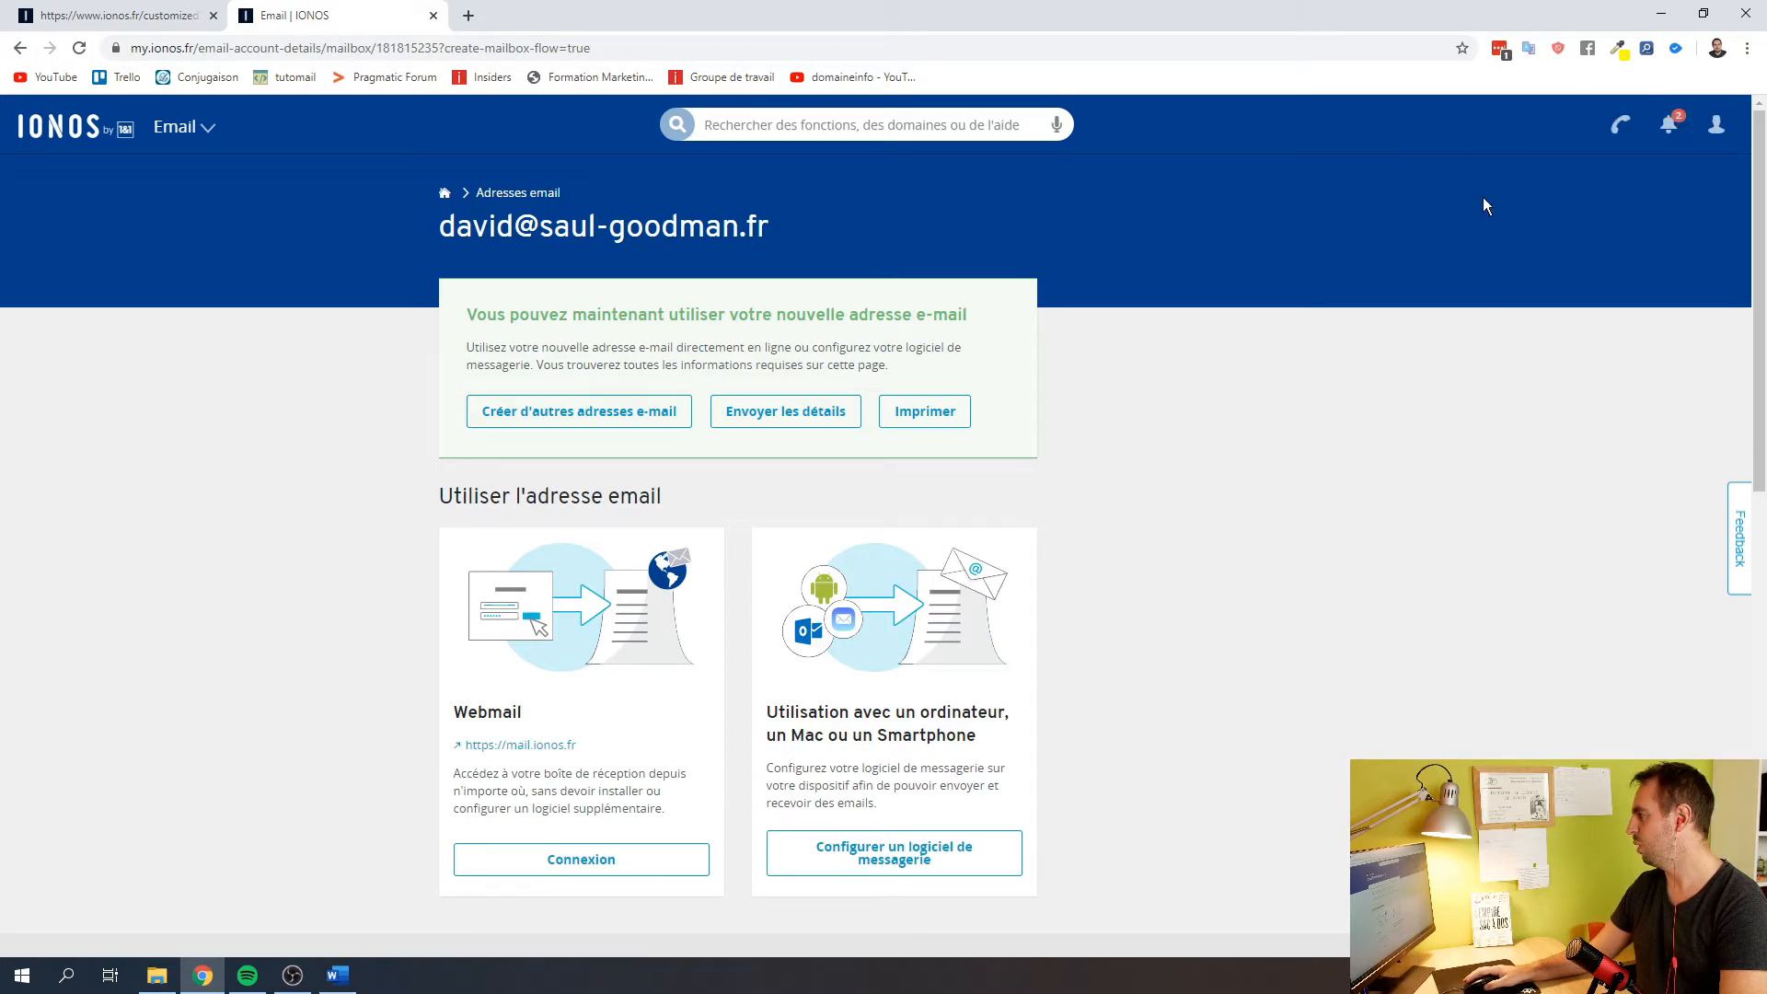
pyautogui.click(1500, 48)
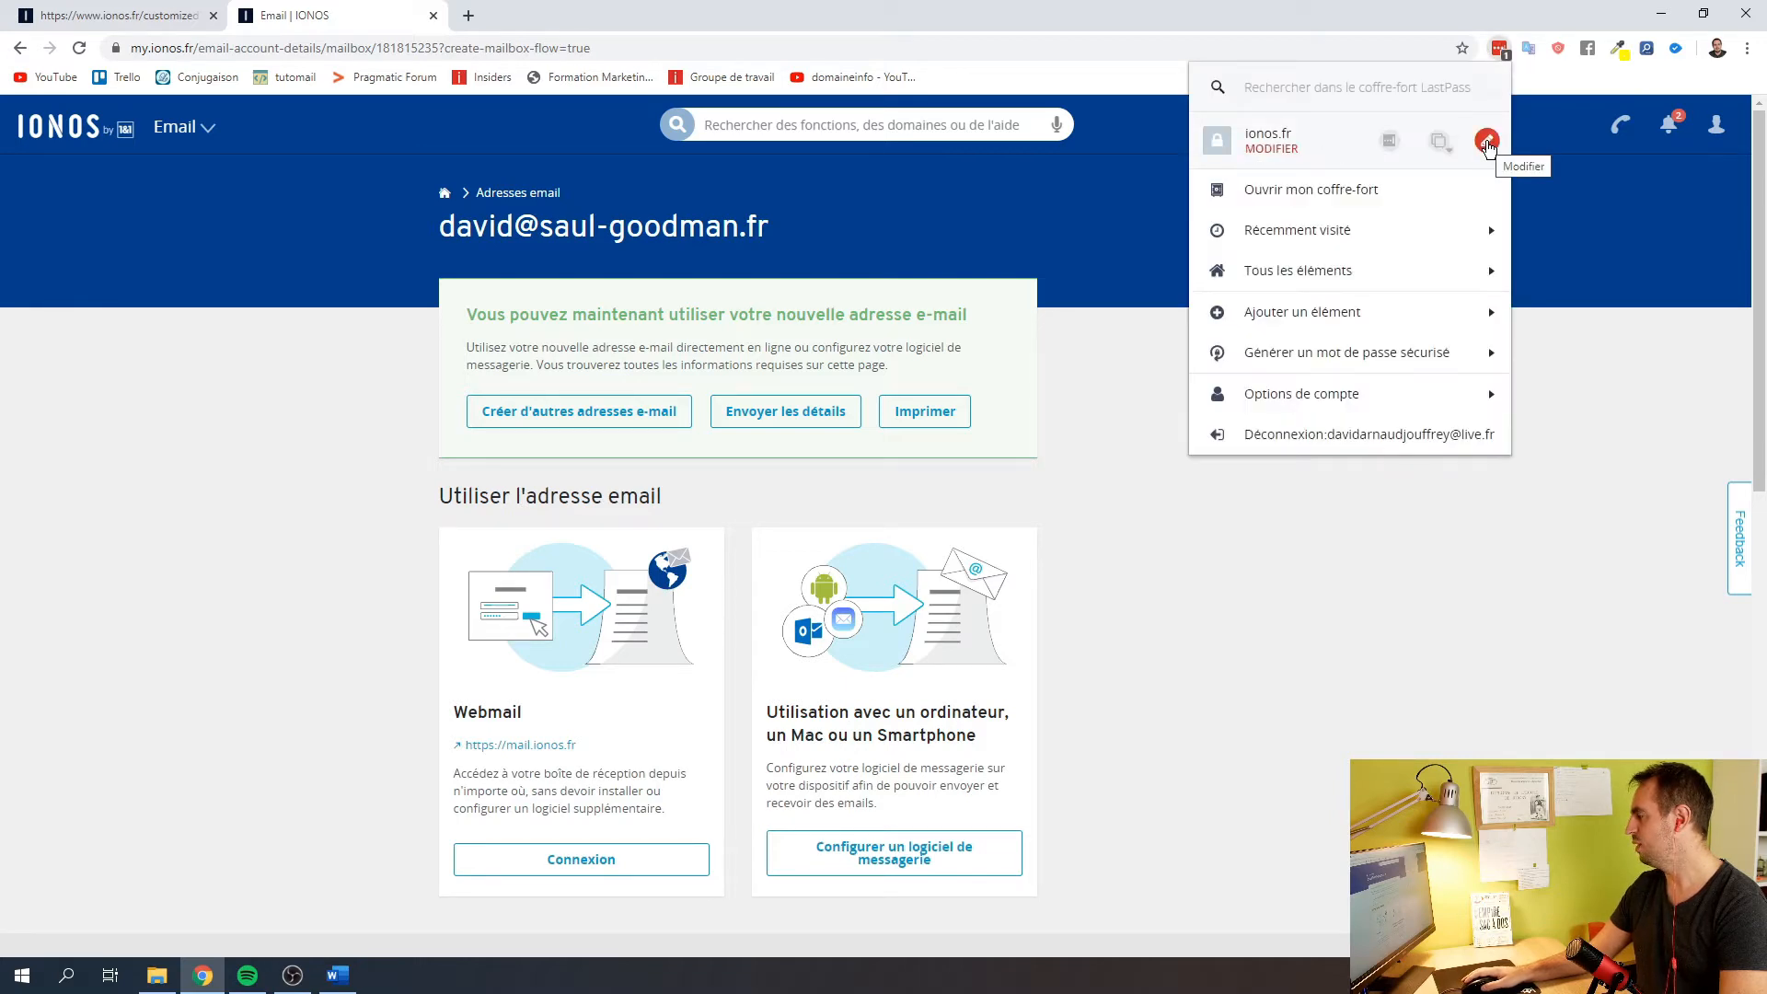
pyautogui.click(1487, 141)
# Add an 'e-mail :' section to the ionos.fr entry's notes with the new address and password, then save
pyautogui.click(729, 570)
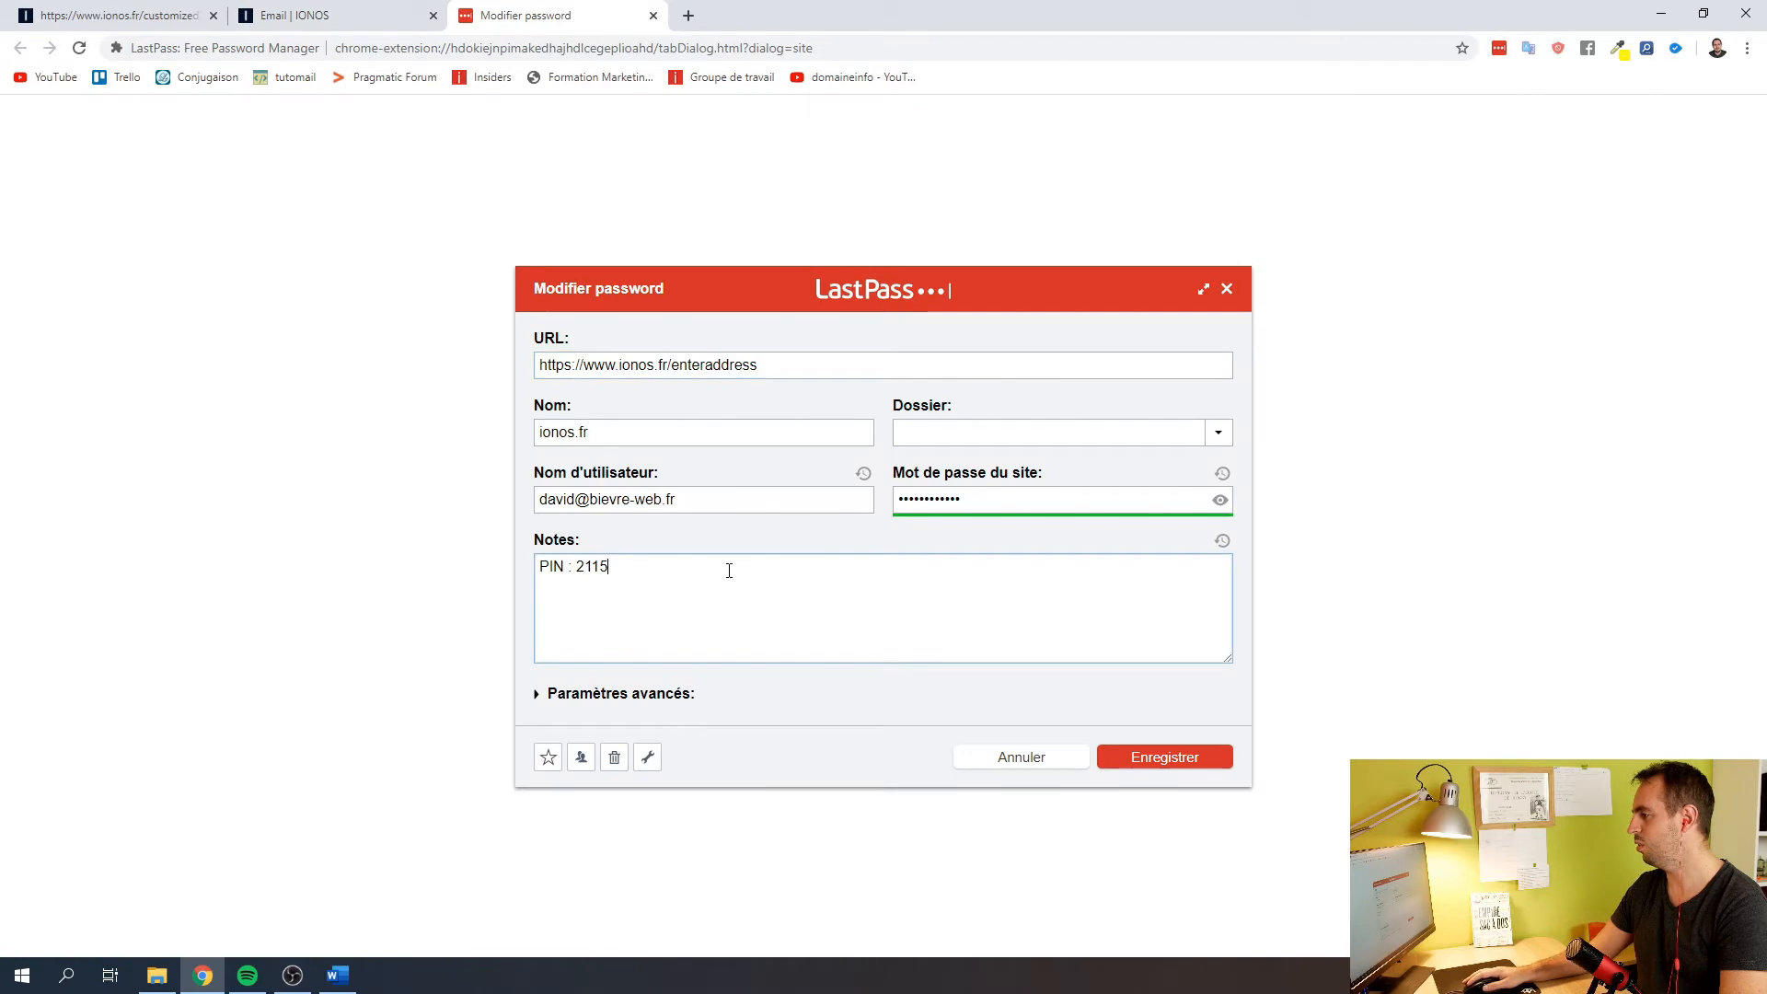
pyautogui.press('Return')
pyautogui.write('E')
pyautogui.press('BackSpace')
pyautogui.write('e')
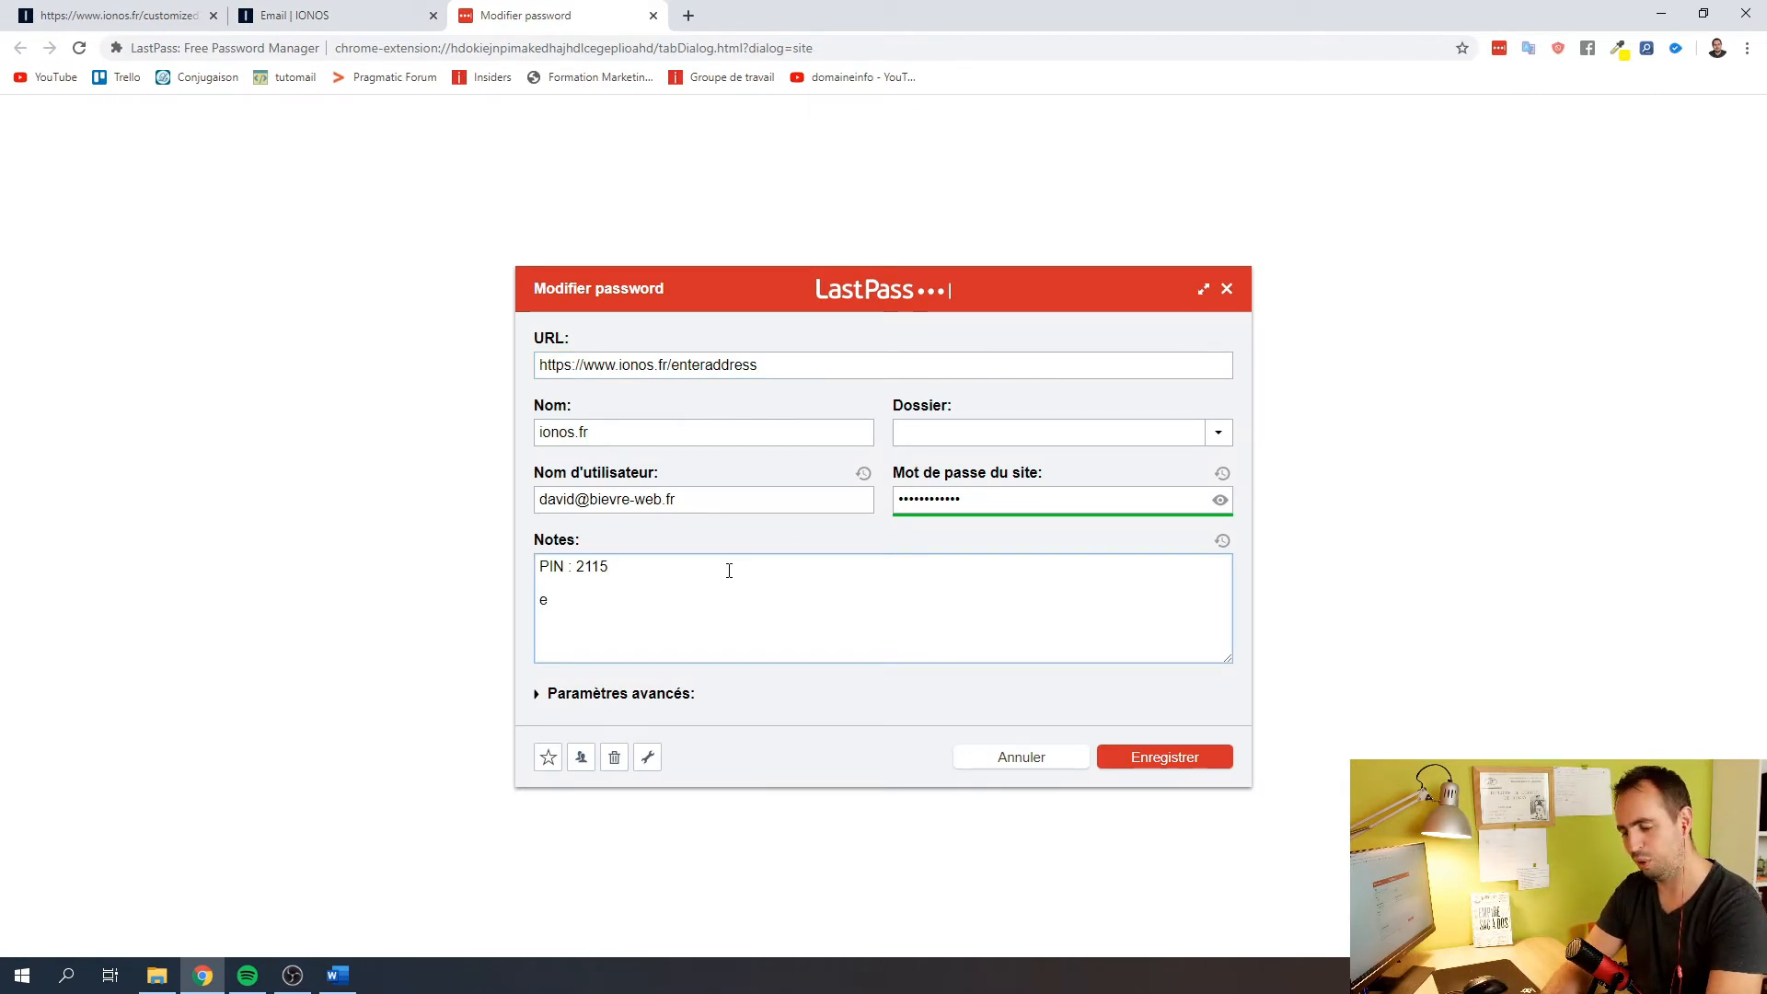
pyautogui.write('-mail :')
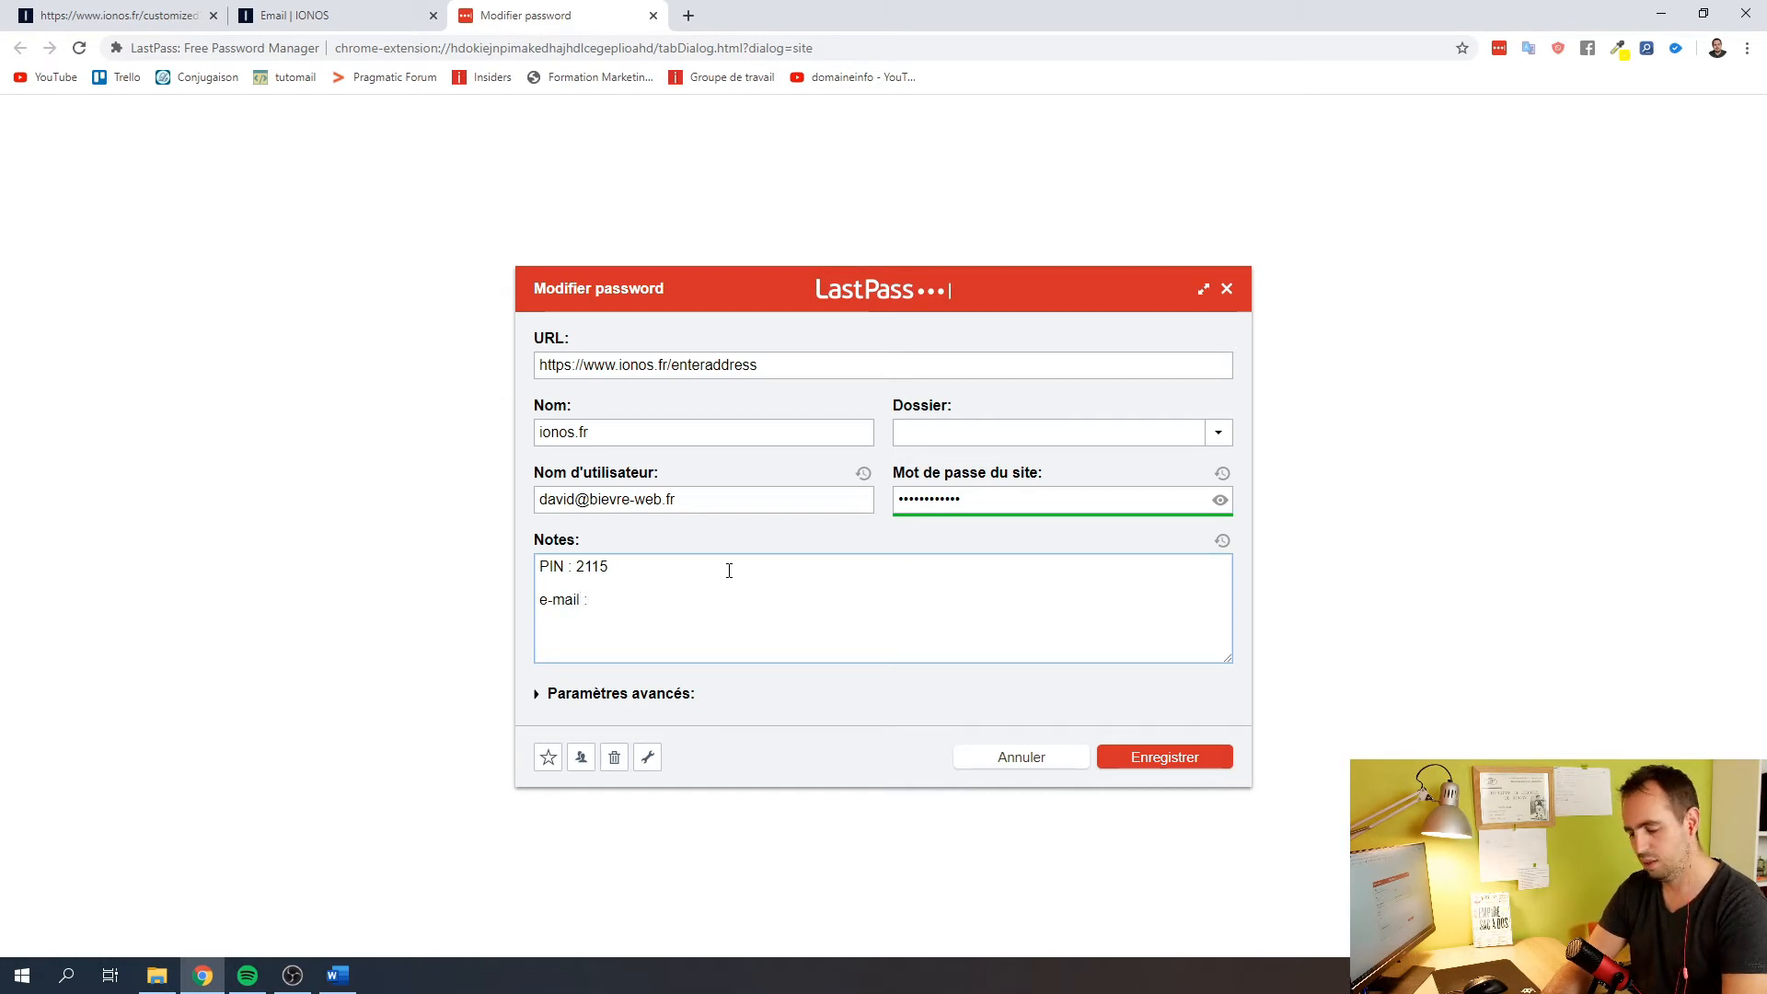
pyautogui.press('Return')
pyautogui.hotkey('ctrl', 'v')
pyautogui.press('Up')
pyautogui.press('Return')
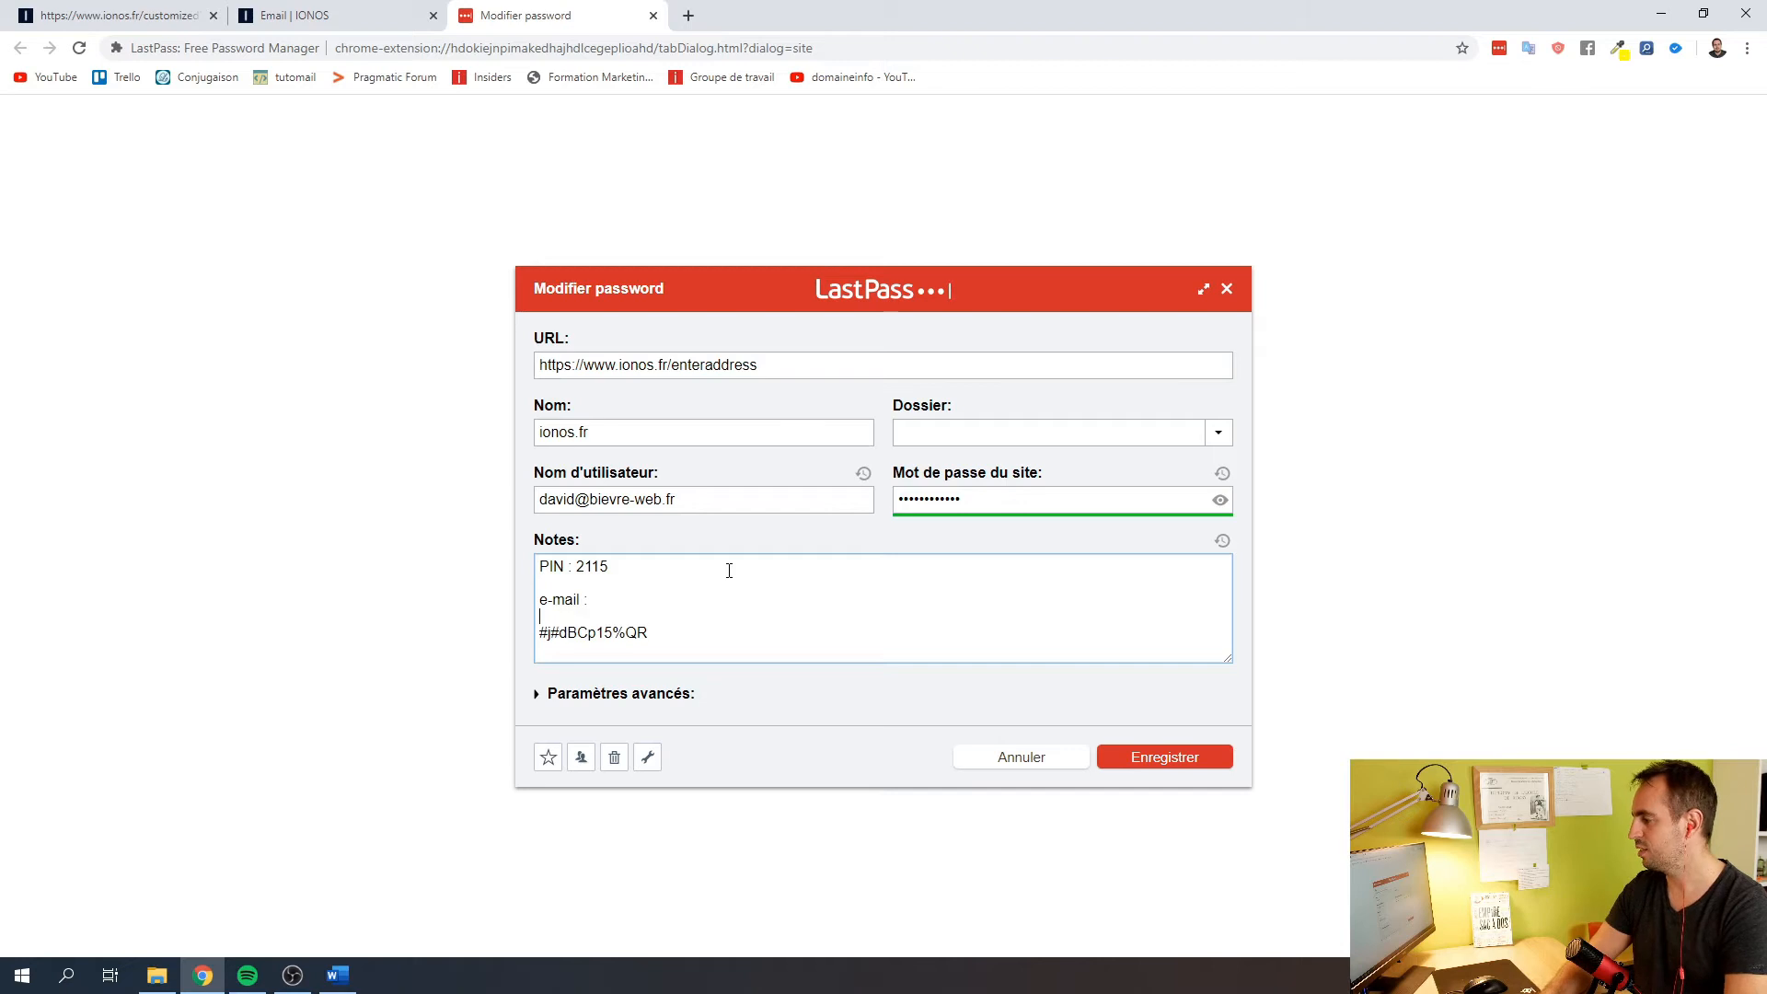
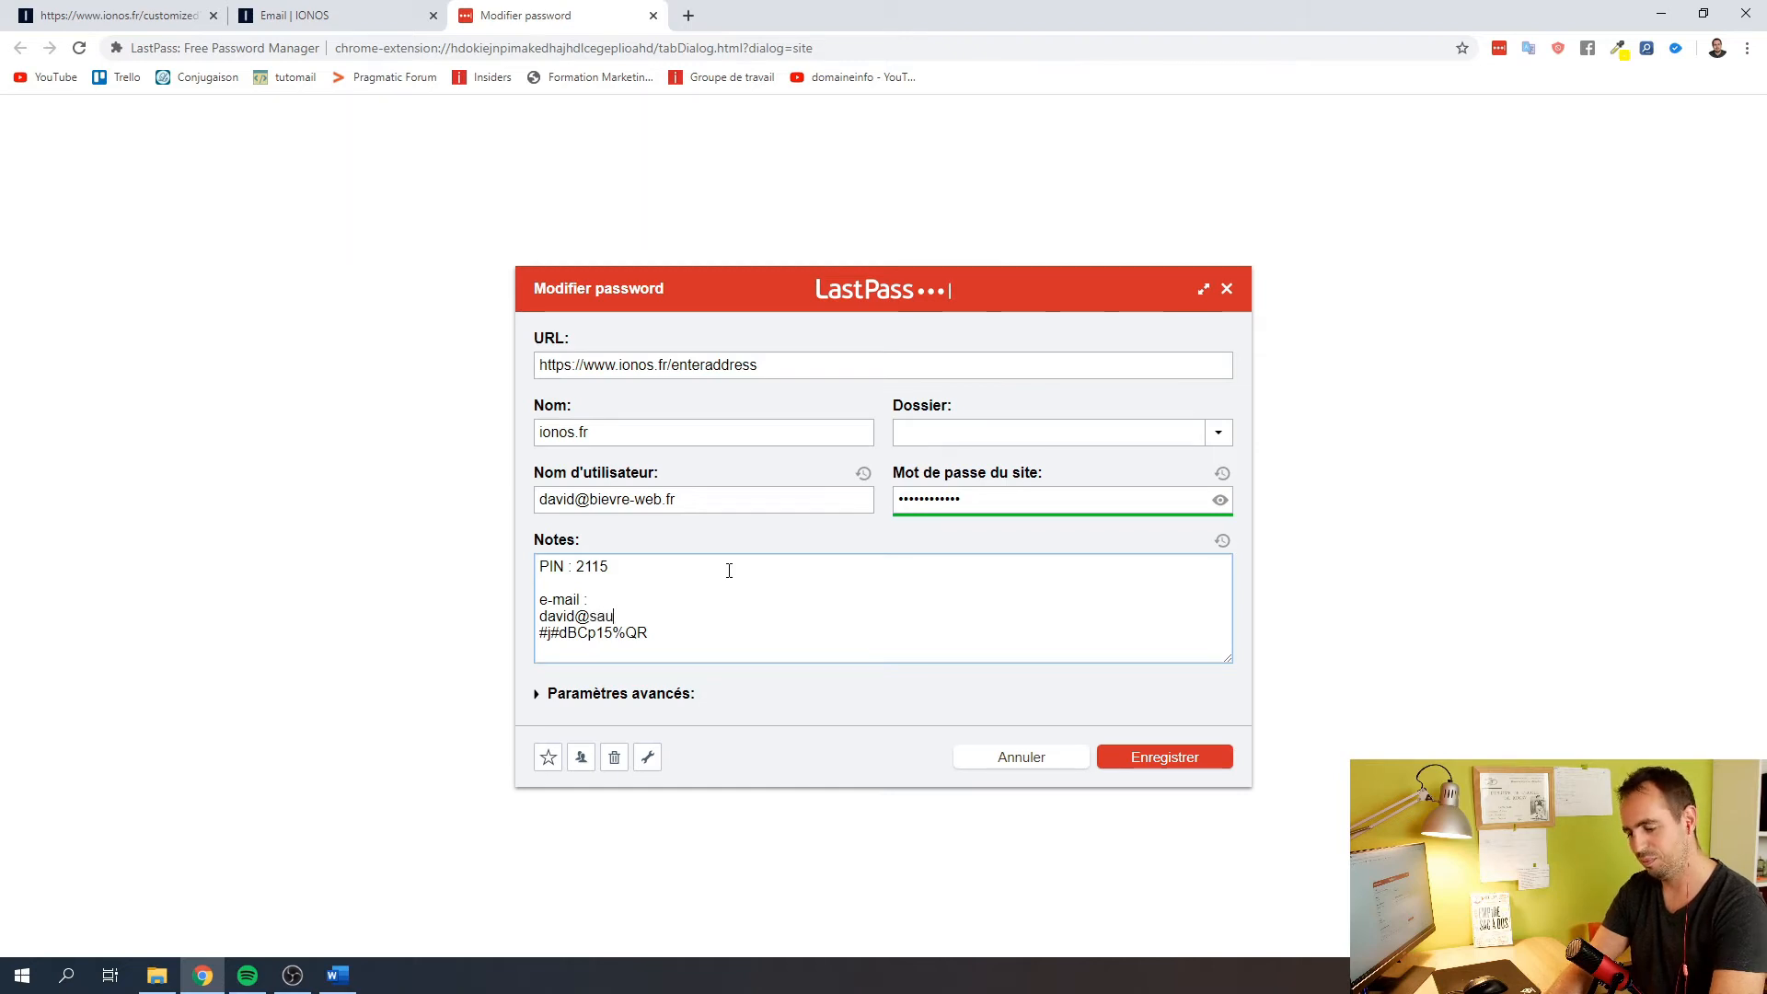
pyautogui.click(1164, 757)
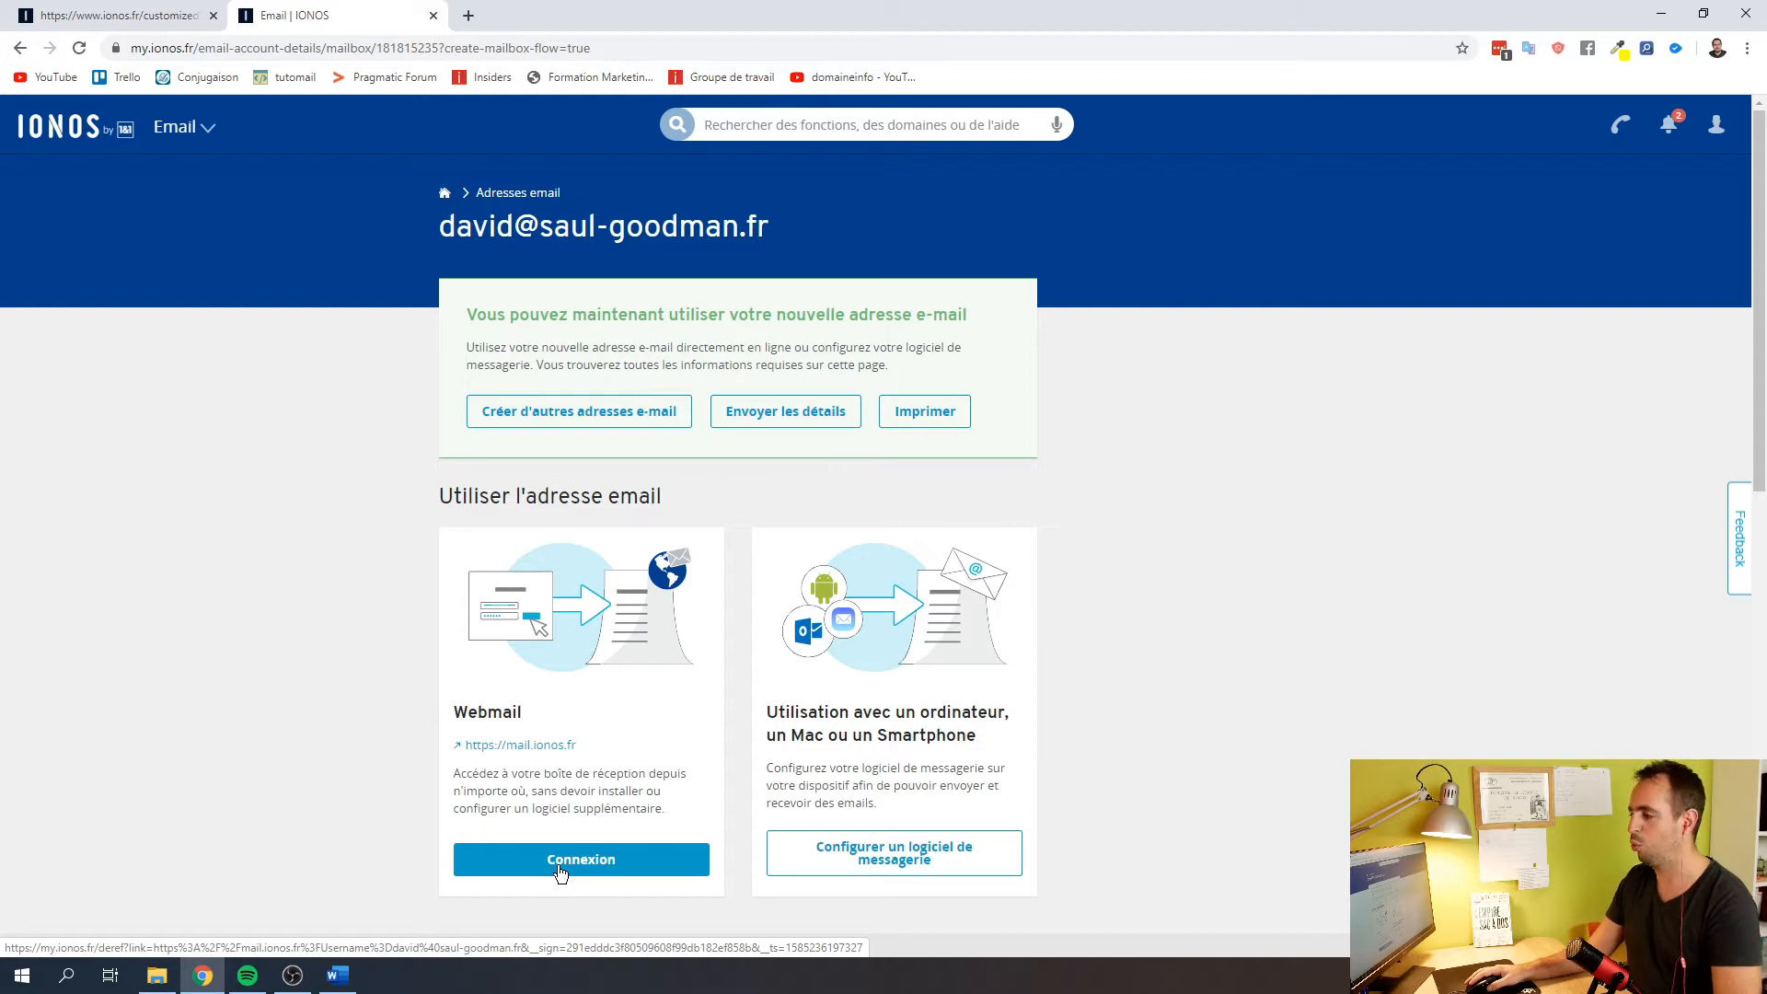
# Open the Webmail login and fill in the new mailbox address copied from the LastPass notes
pyautogui.click(560, 860)
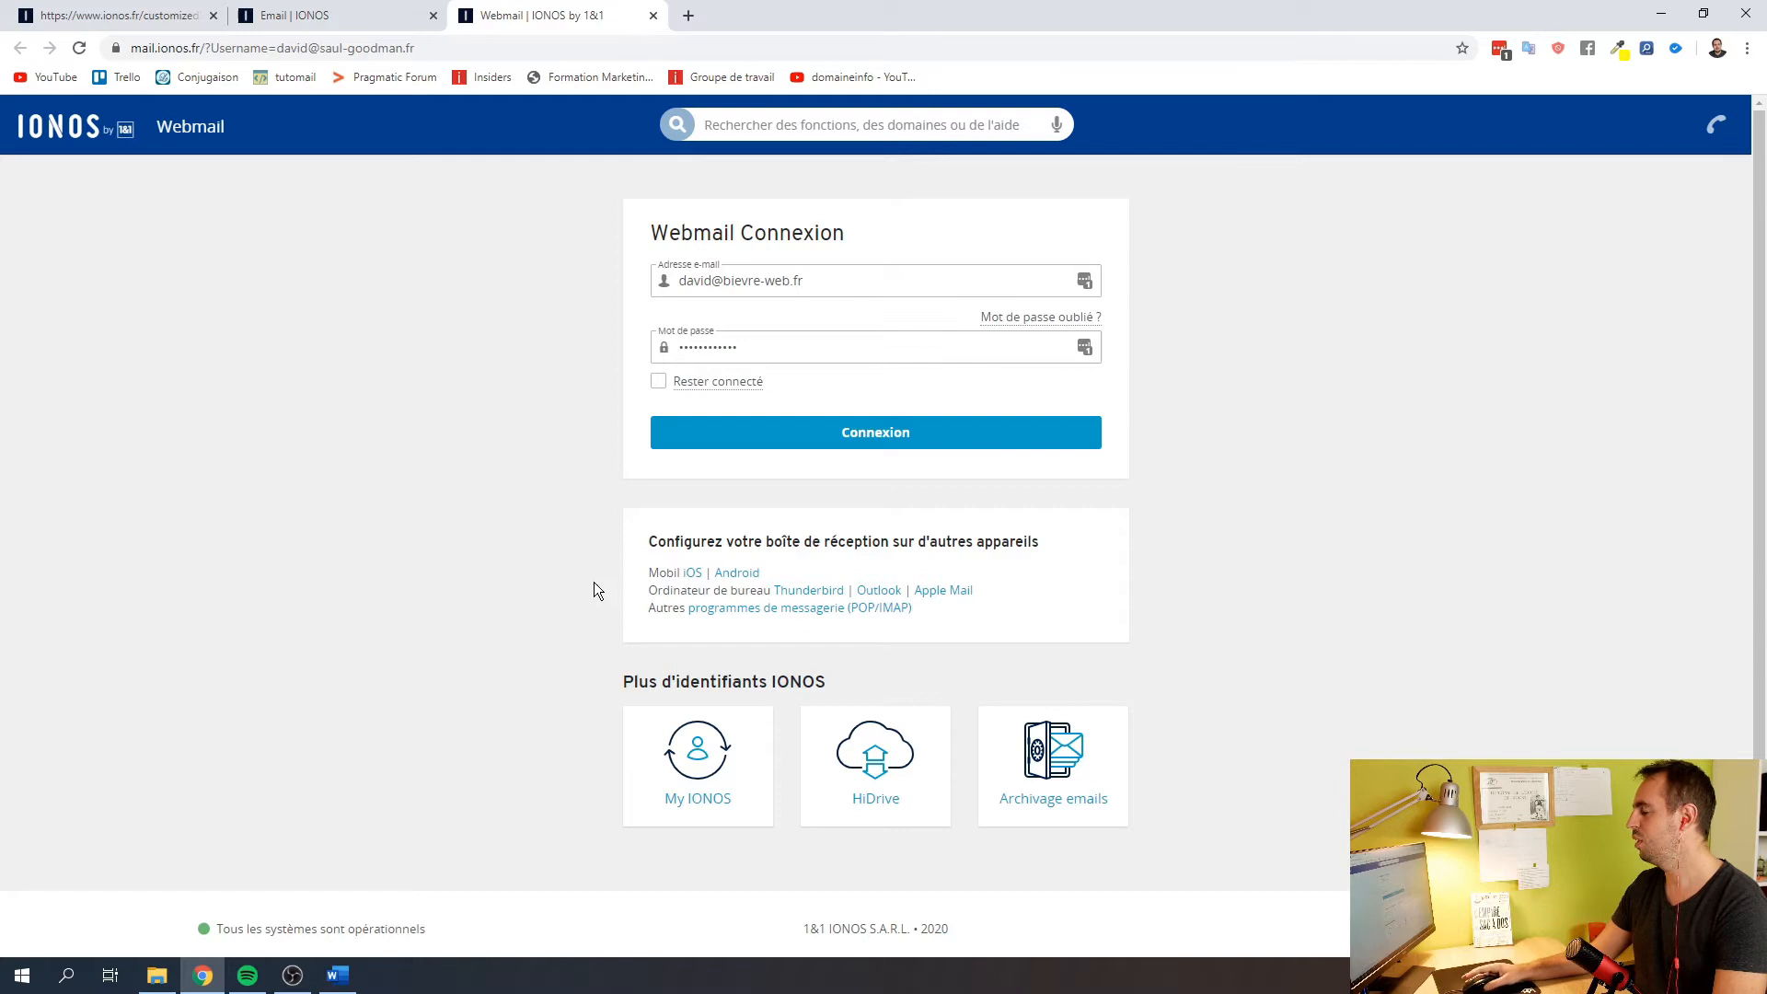
pyautogui.click(1087, 280)
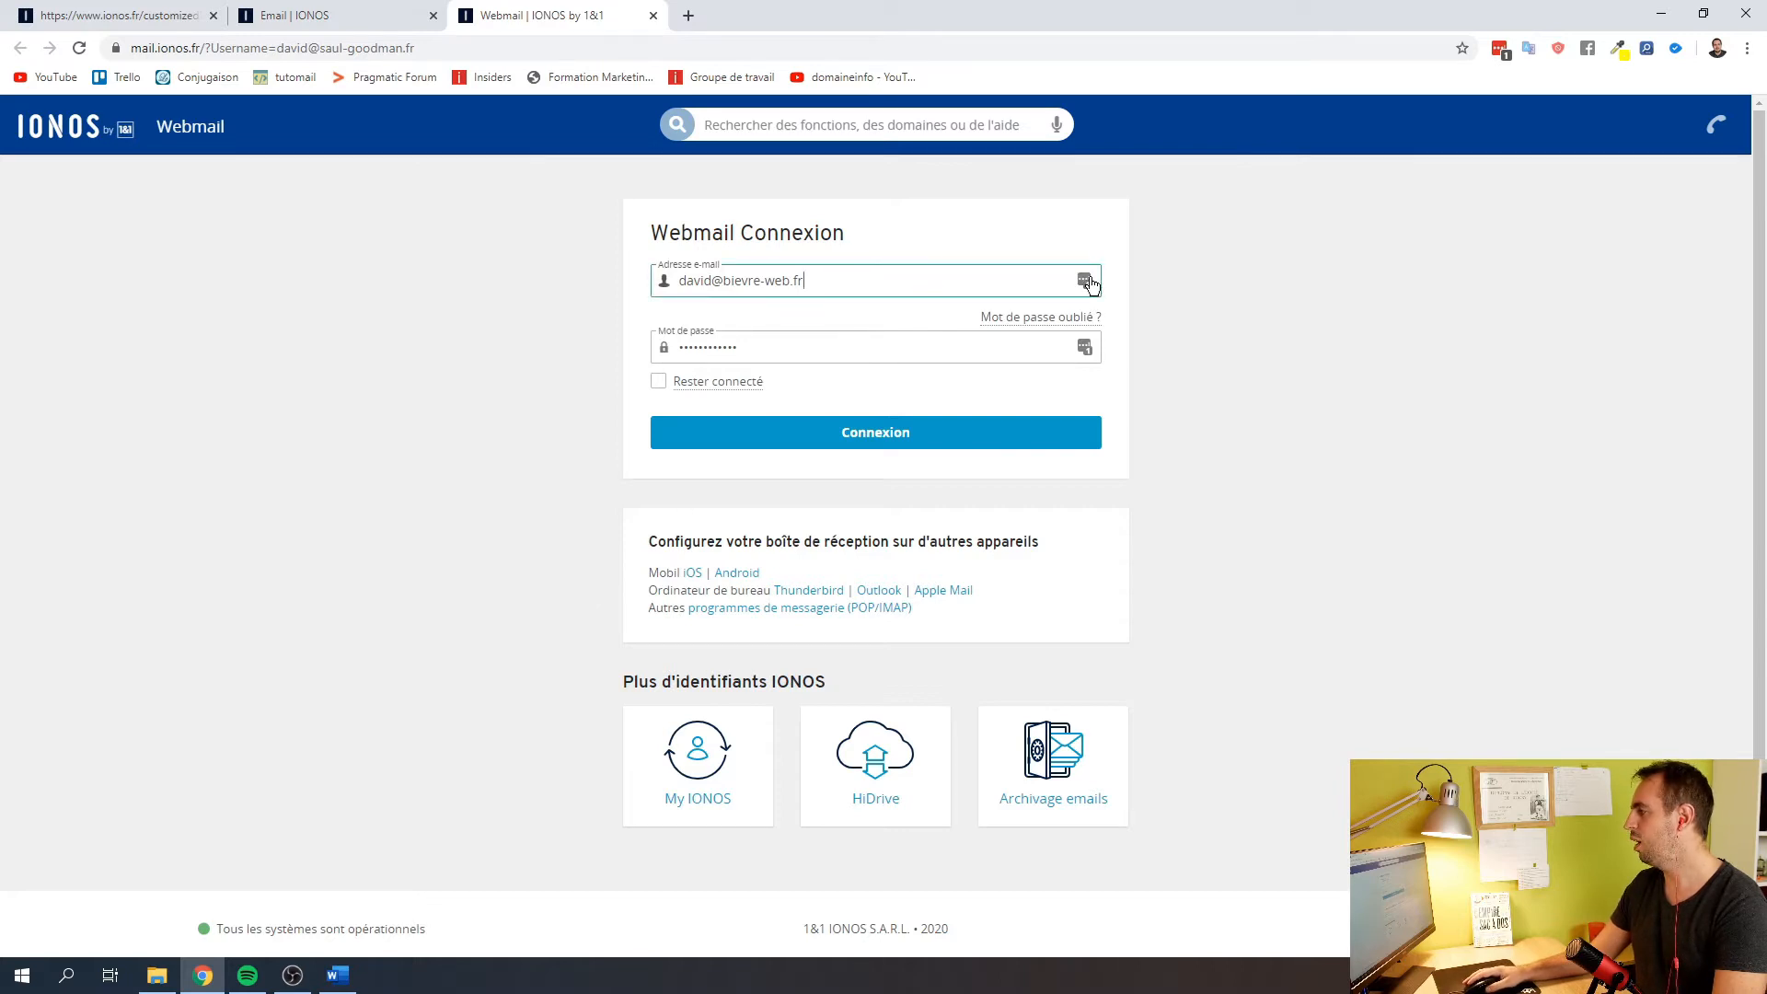
pyautogui.moveTo(1049, 411)
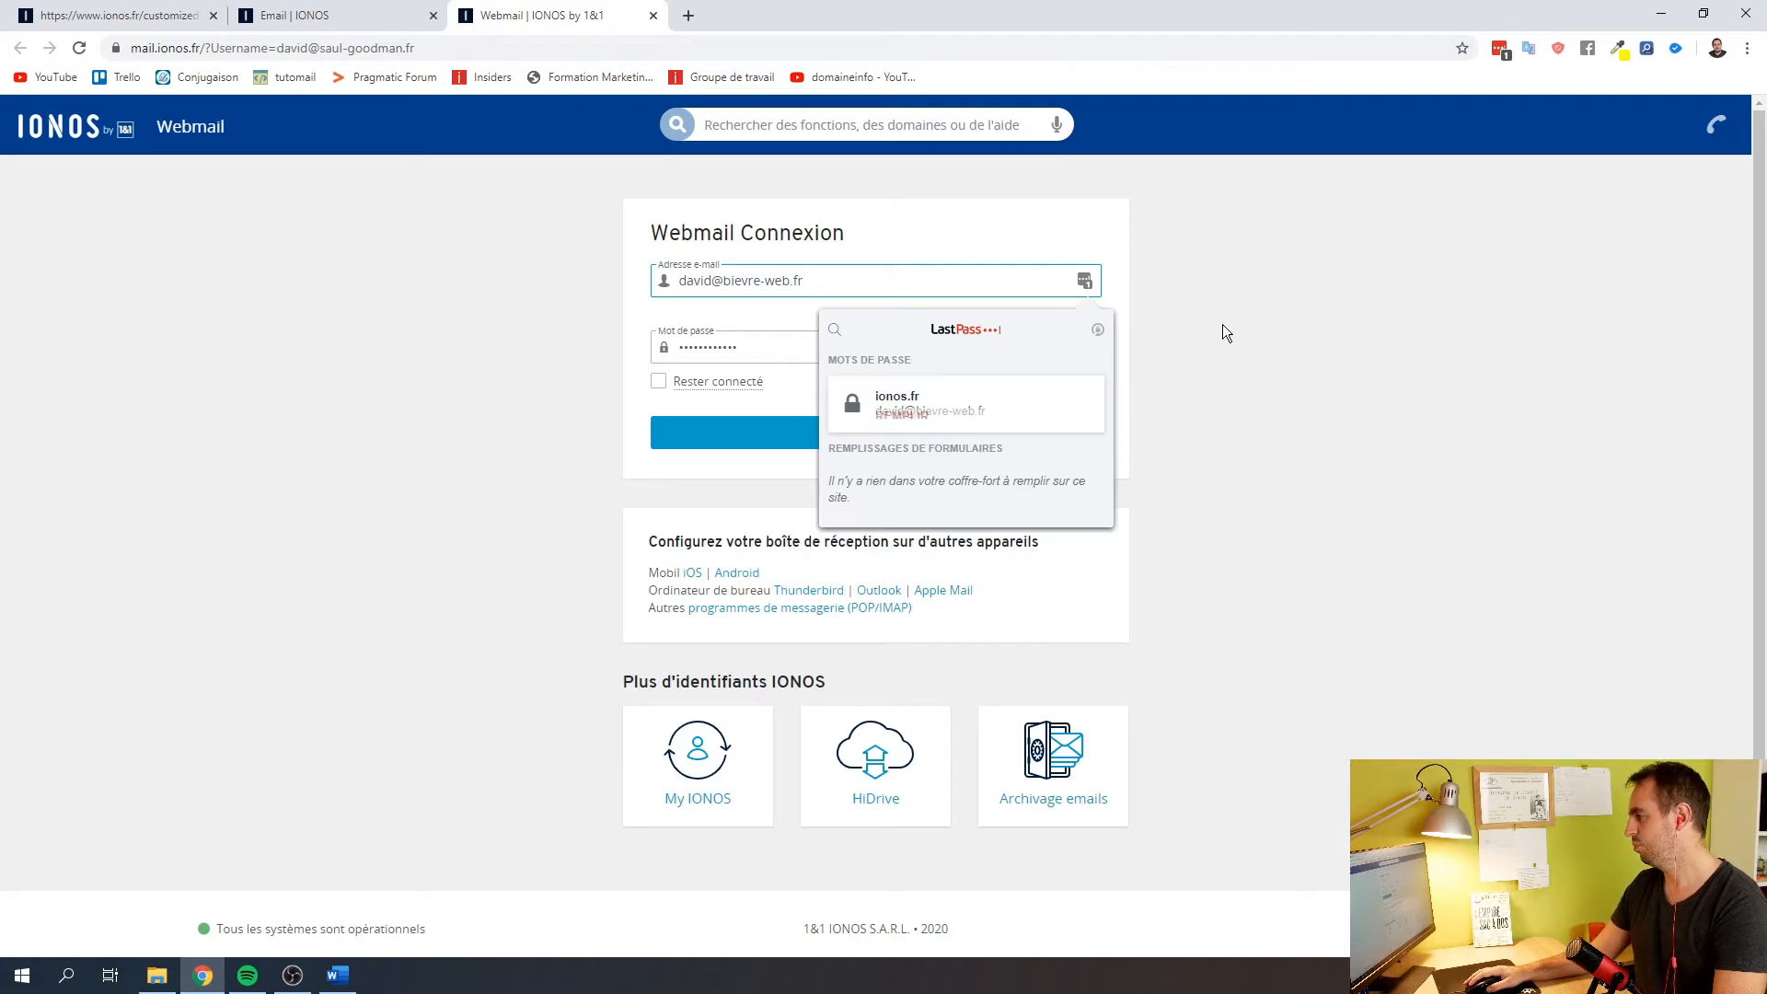
pyautogui.click(1498, 50)
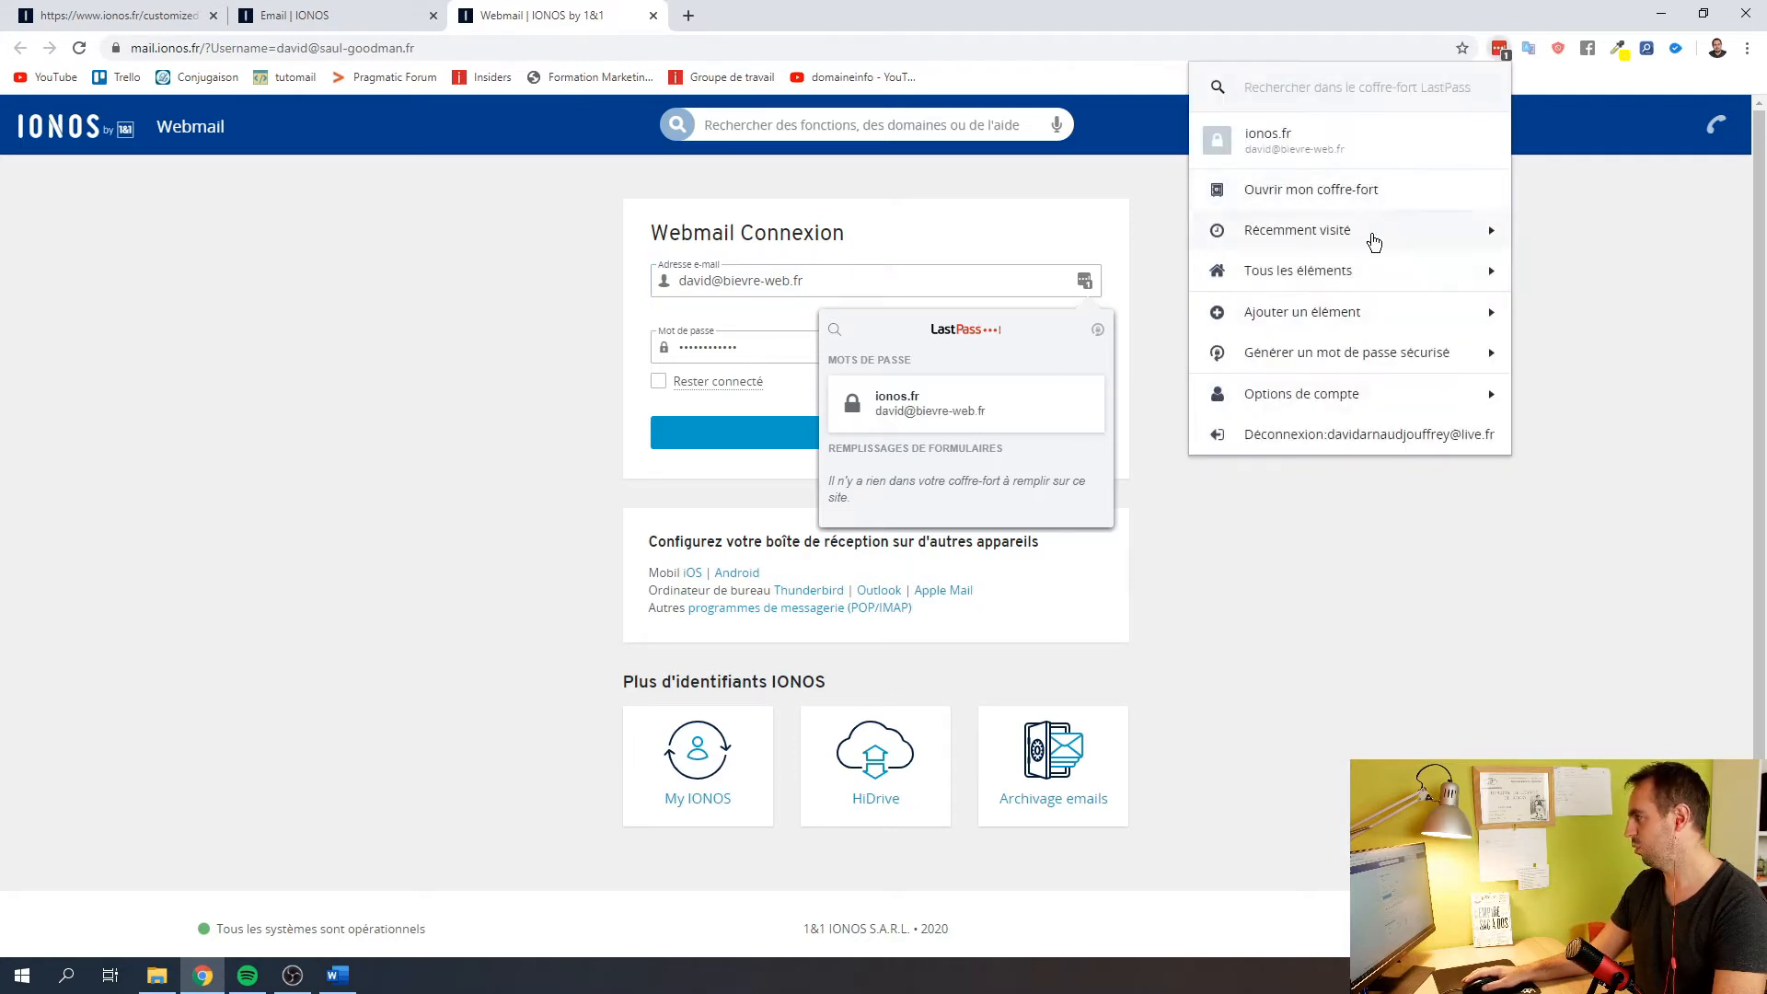
pyautogui.click(1489, 140)
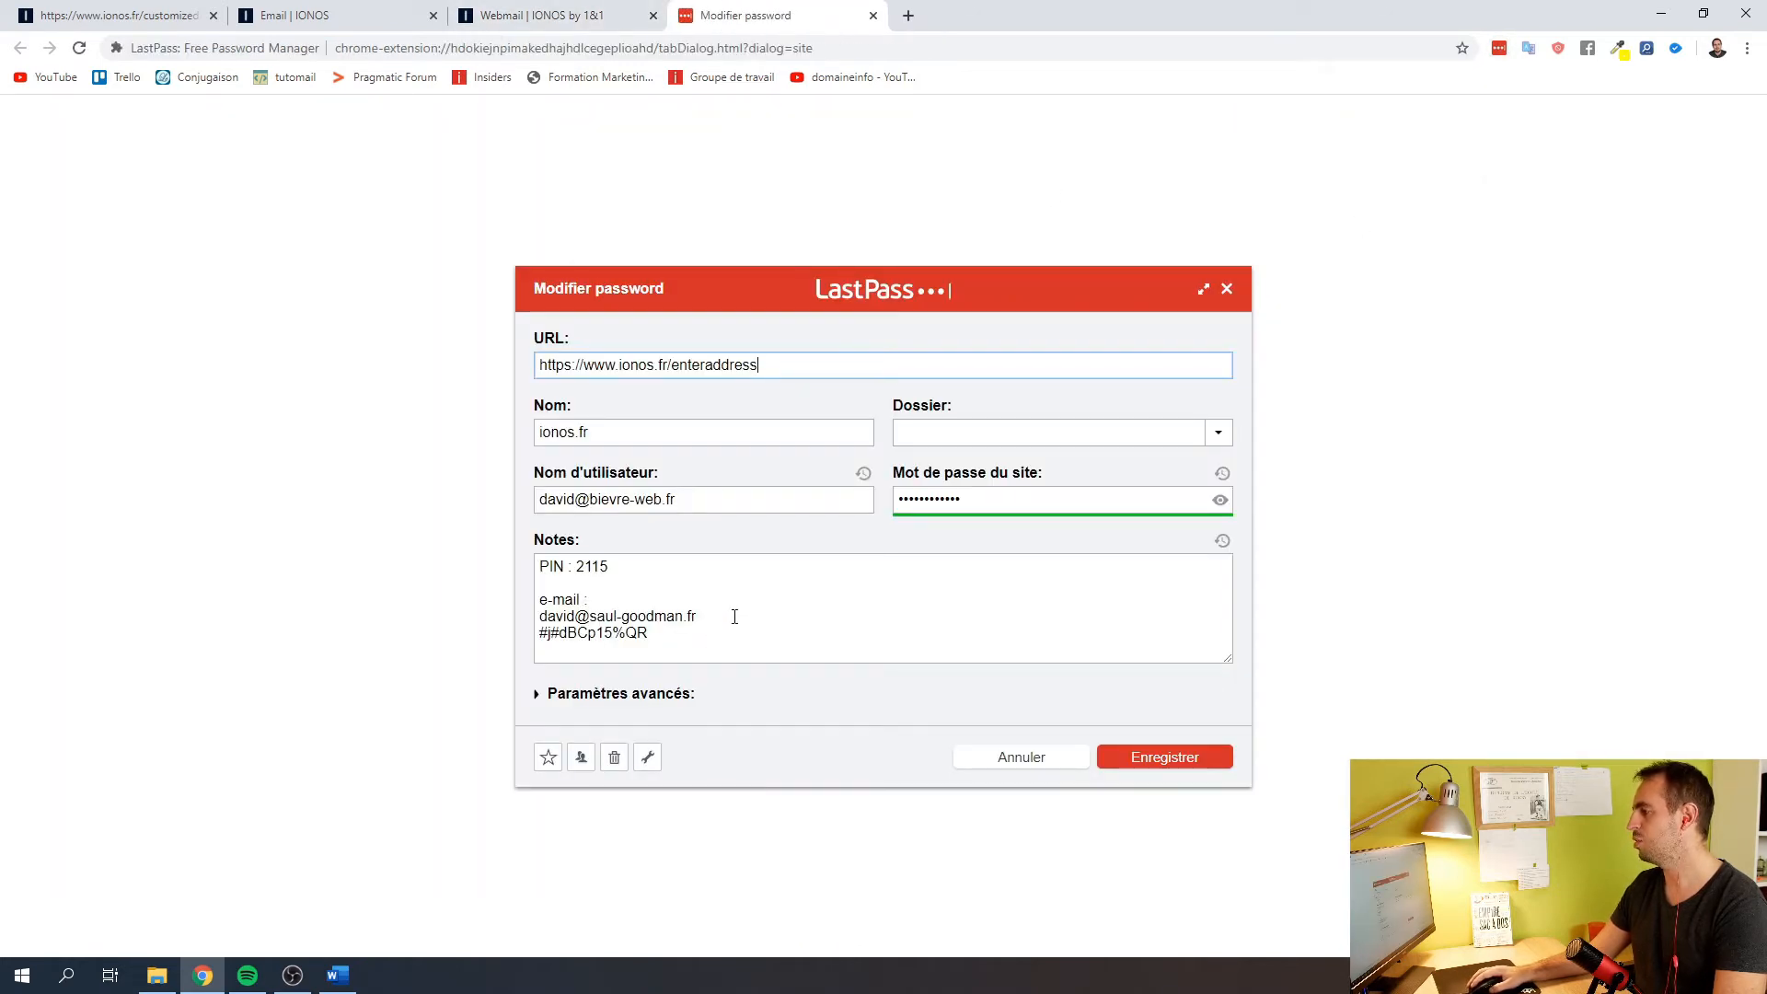
pyautogui.moveTo(727, 615); pyautogui.dragTo(449, 620)
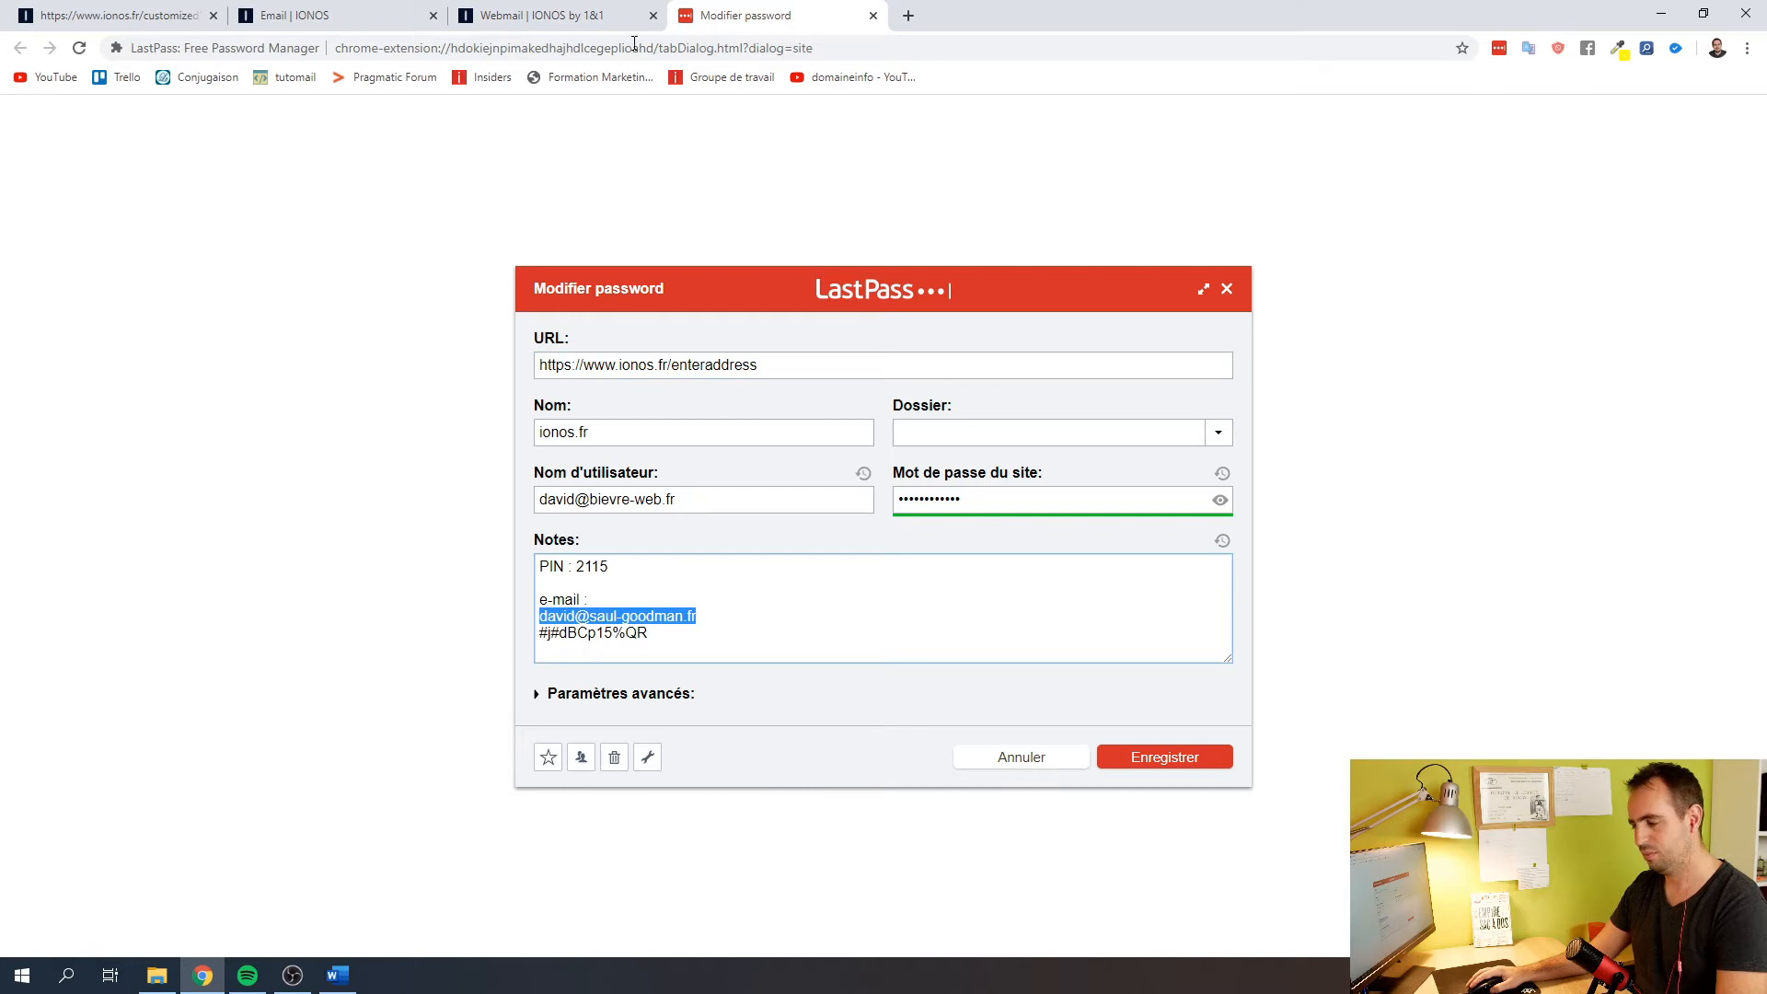
pyautogui.click(543, 15)
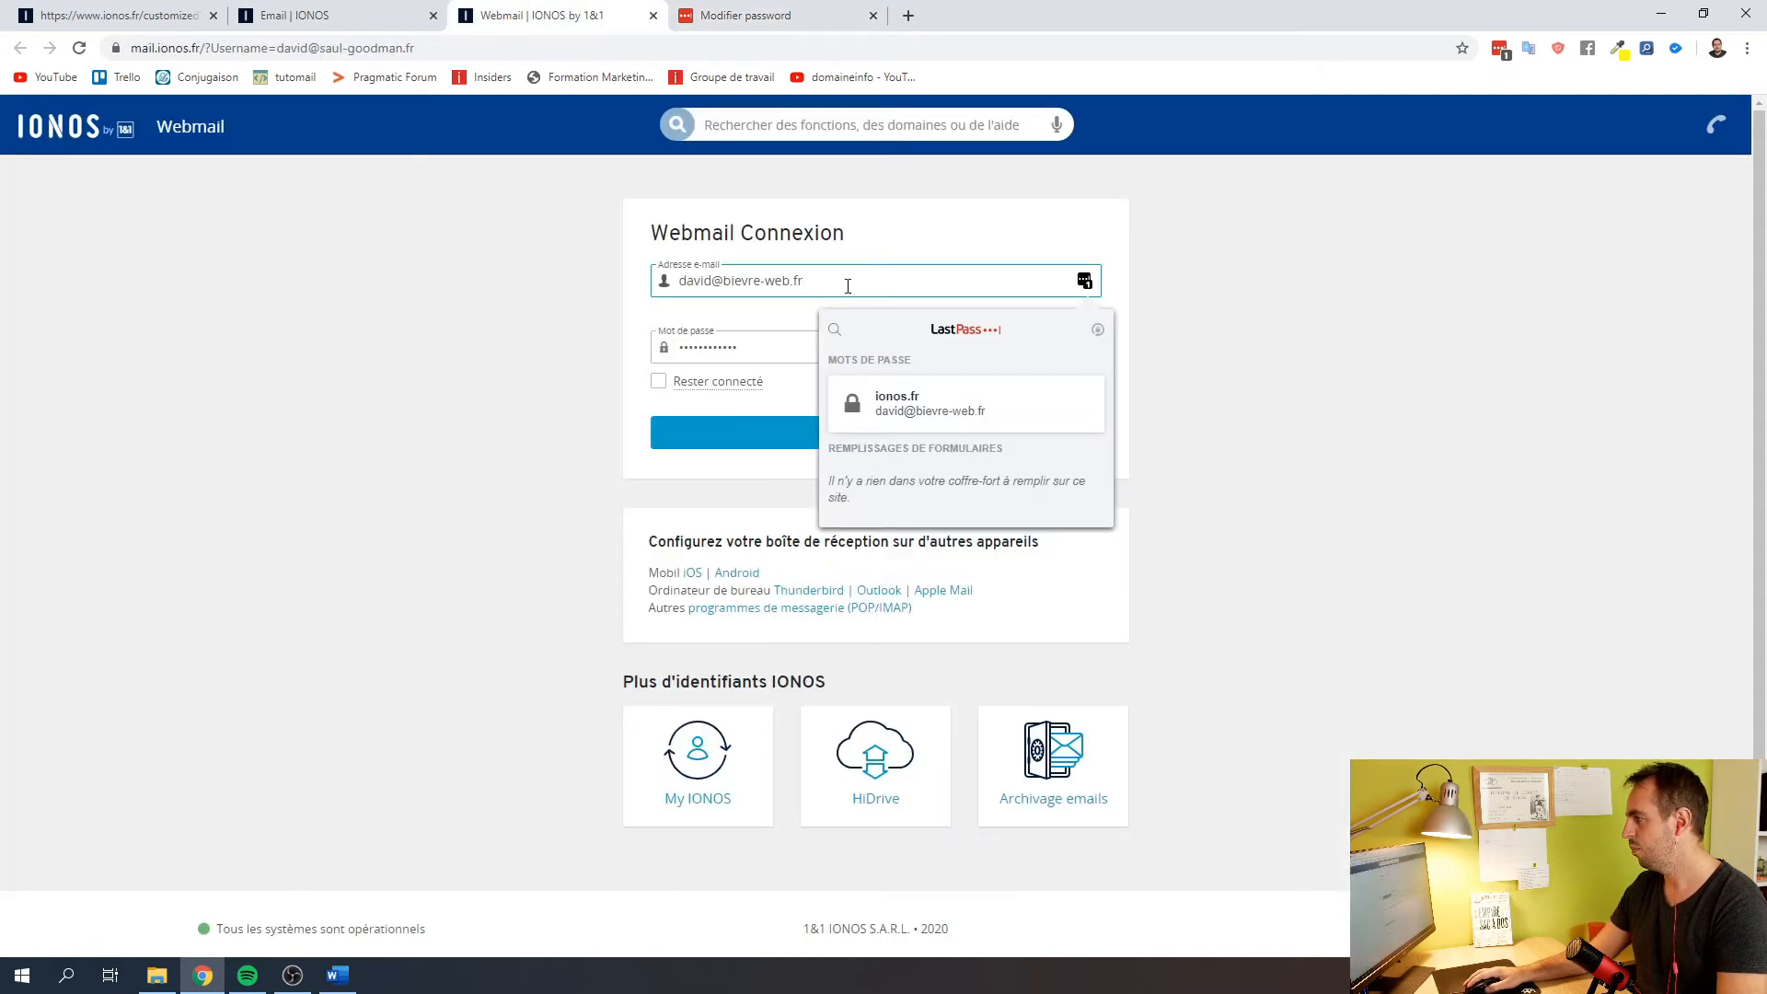
pyautogui.moveTo(848, 285); pyautogui.dragTo(577, 281)
pyautogui.hotkey('ctrl', 'v')
# Paste the mailbox password from the notes, tick Rester connecté and sign in
pyautogui.click(737, 14)
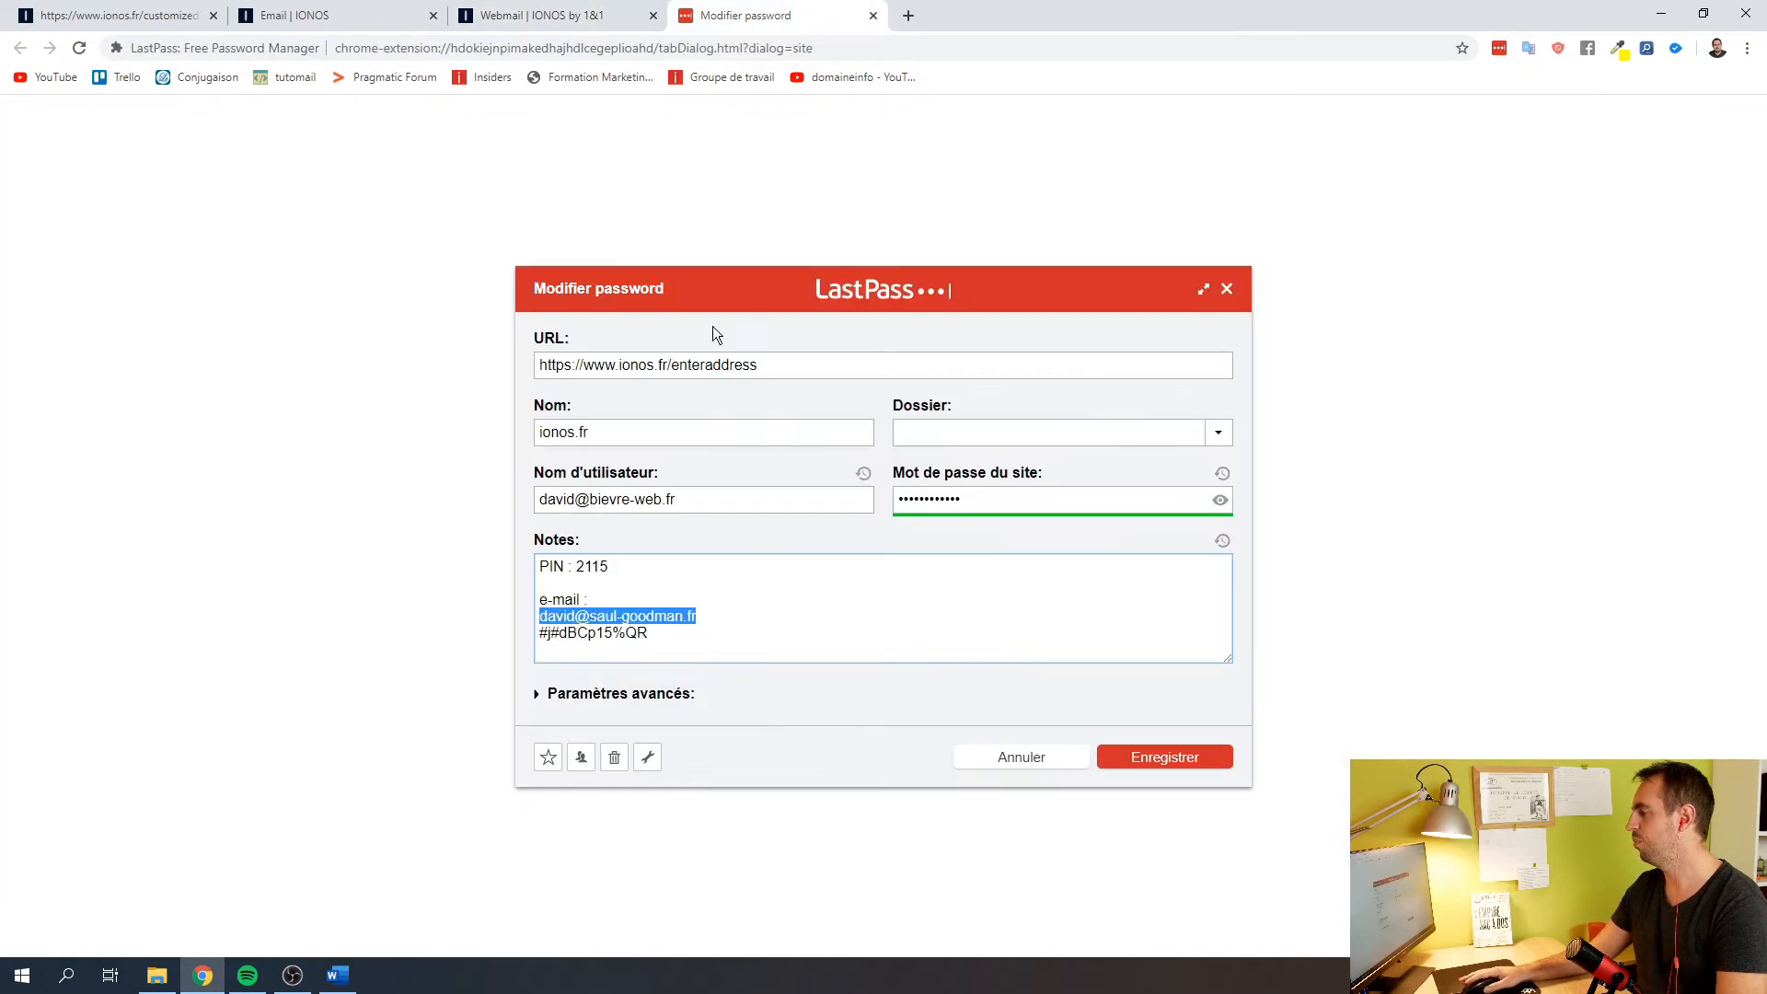
pyautogui.moveTo(716, 637); pyautogui.dragTo(519, 642)
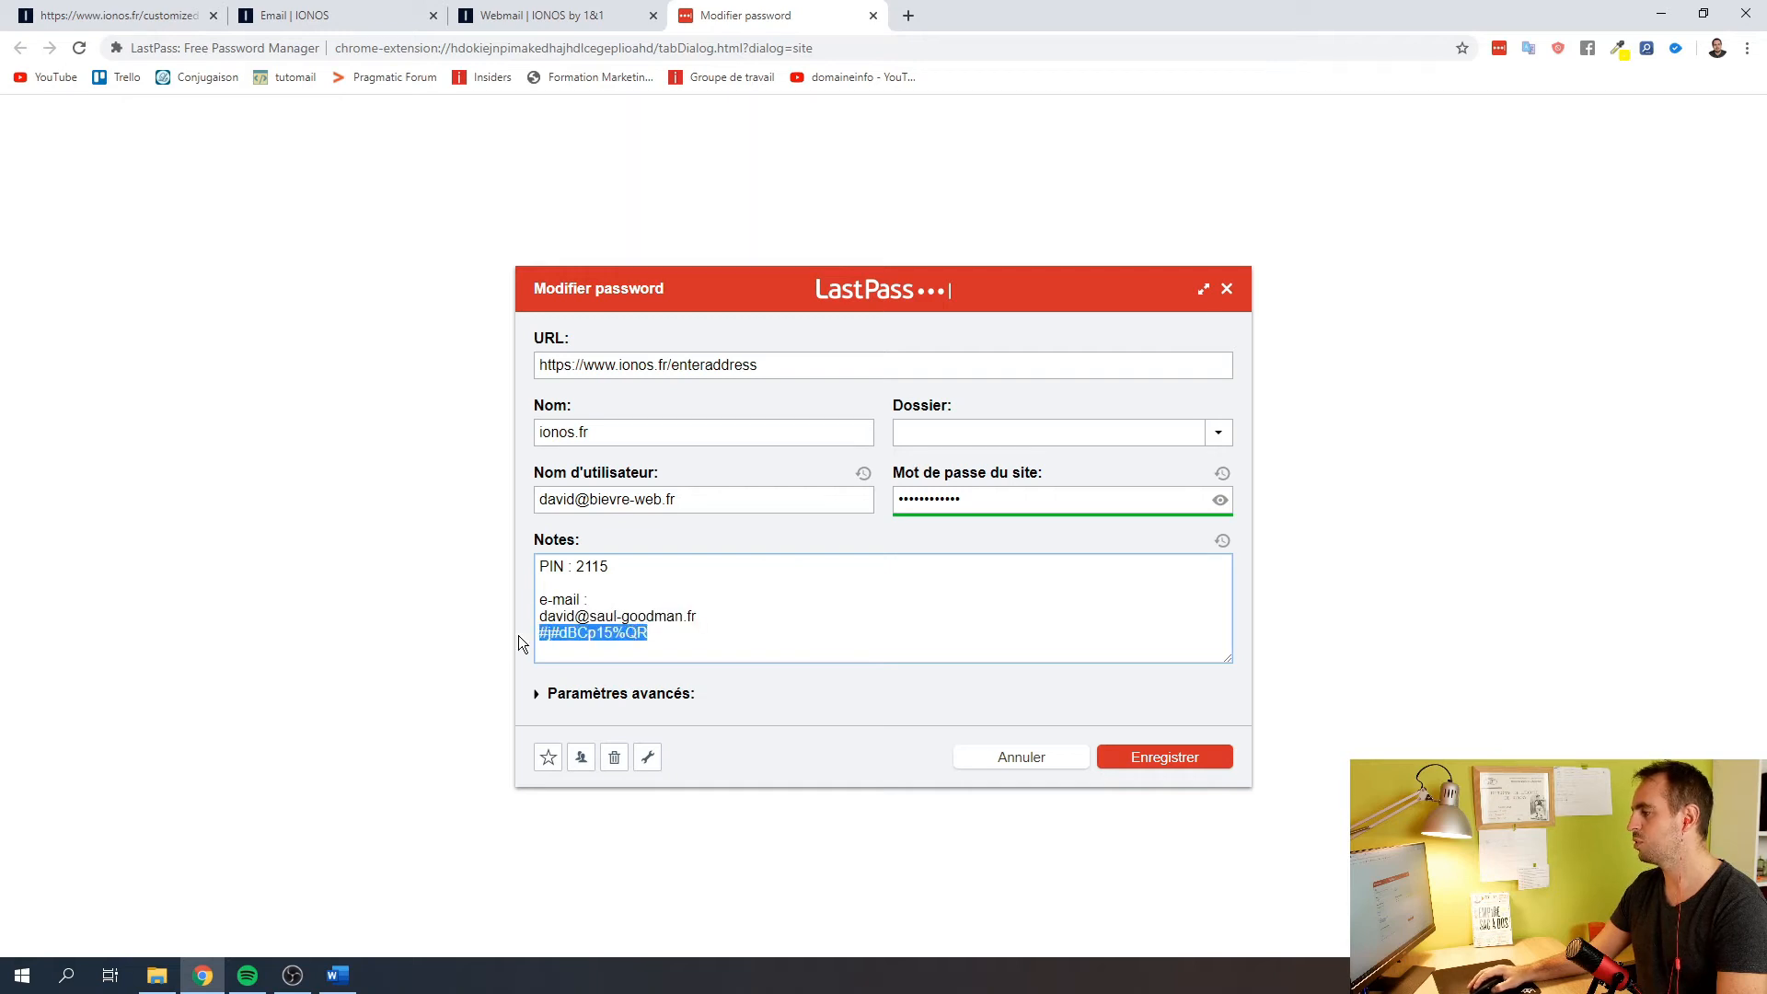
pyautogui.click(552, 15)
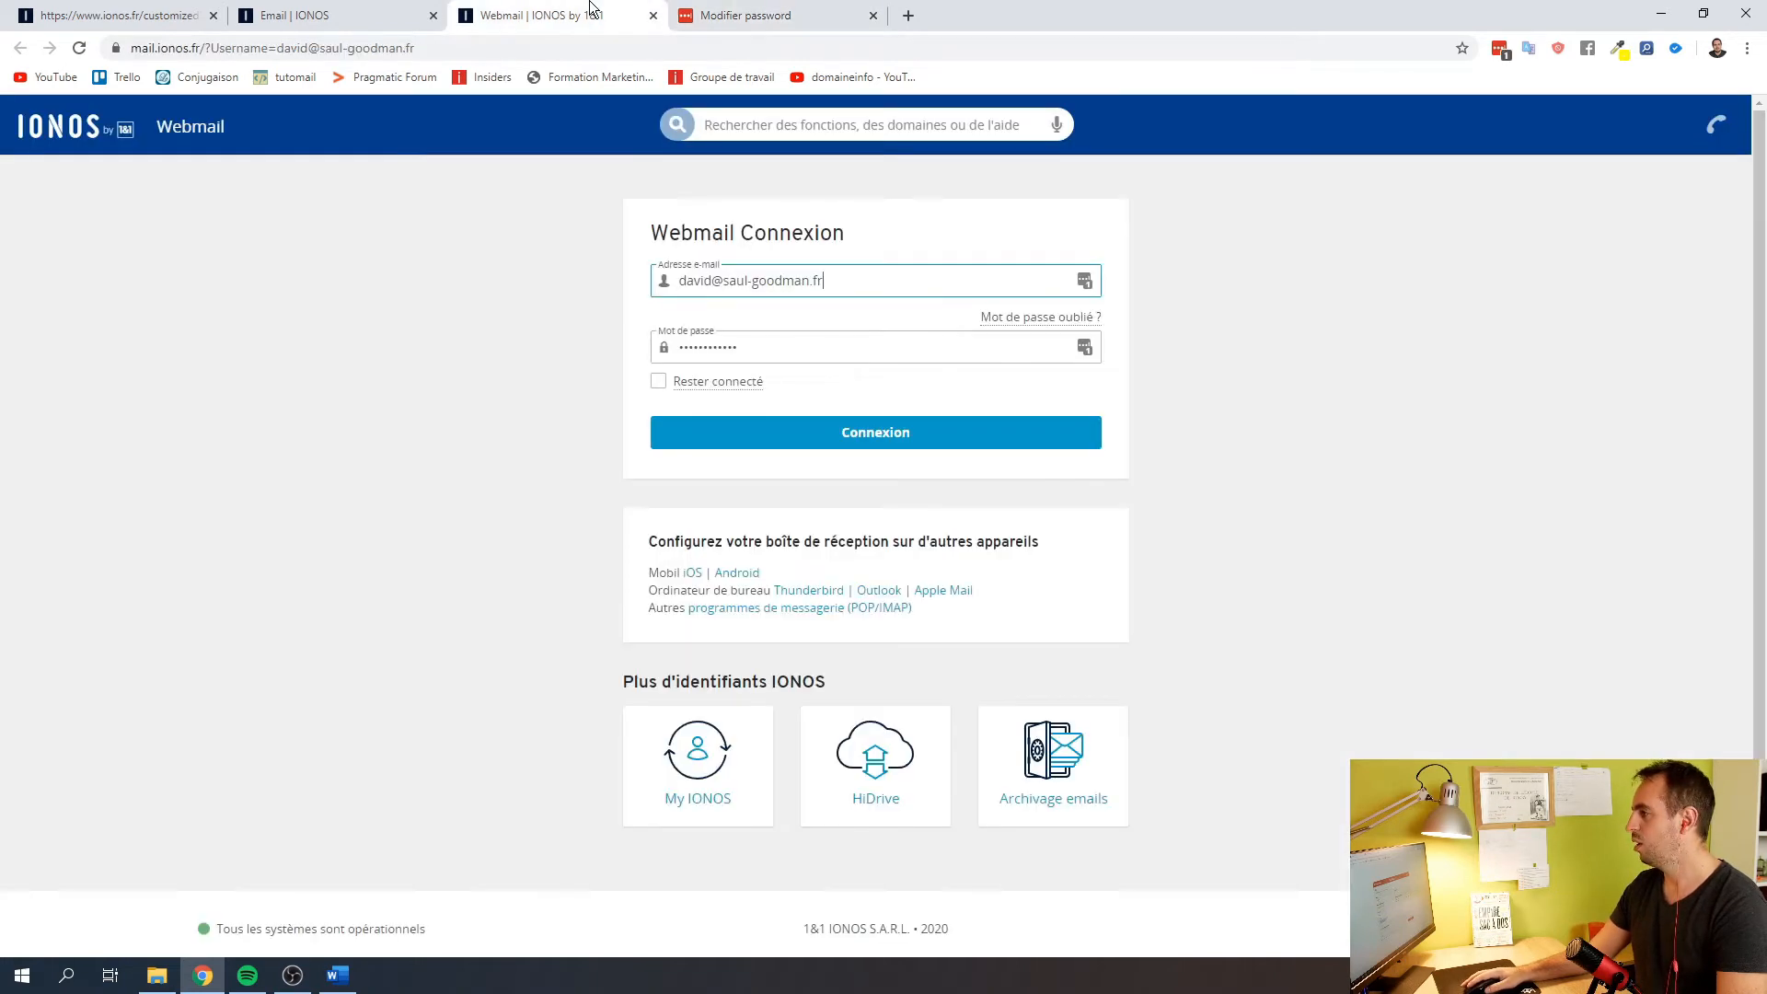
pyautogui.click(664, 347)
pyautogui.hotkey('ctrl', 'v')
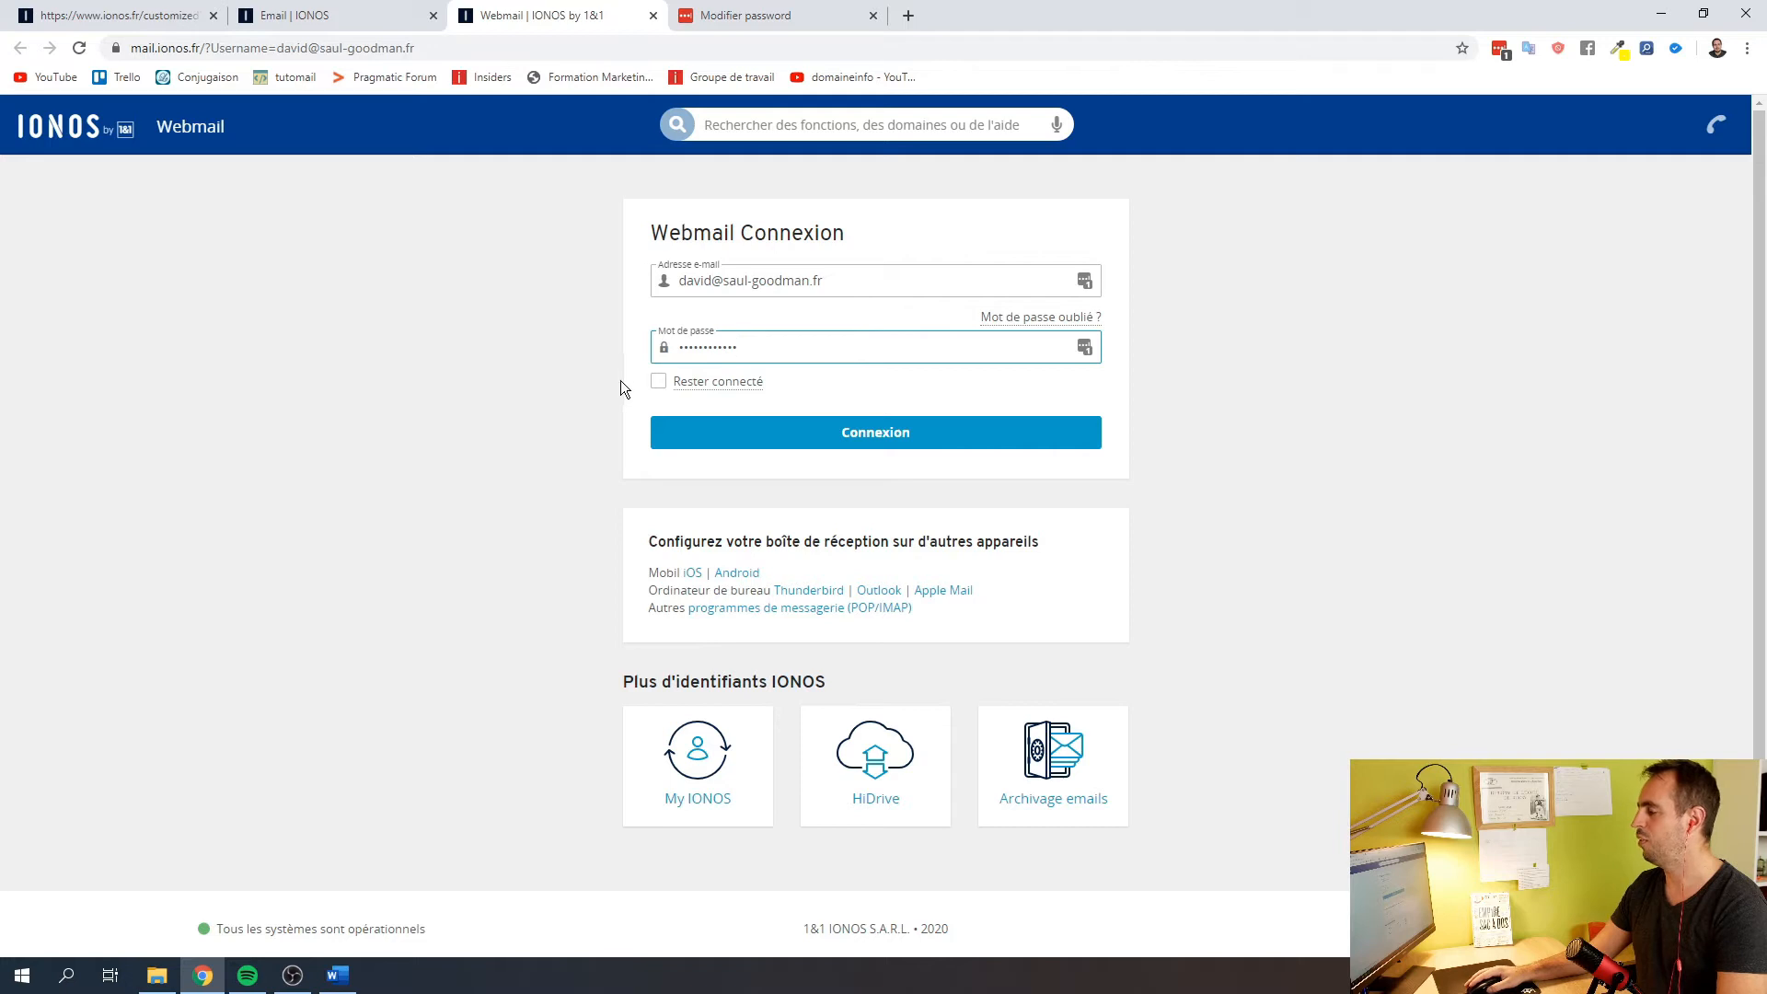
pyautogui.click(658, 381)
pyautogui.click(756, 435)
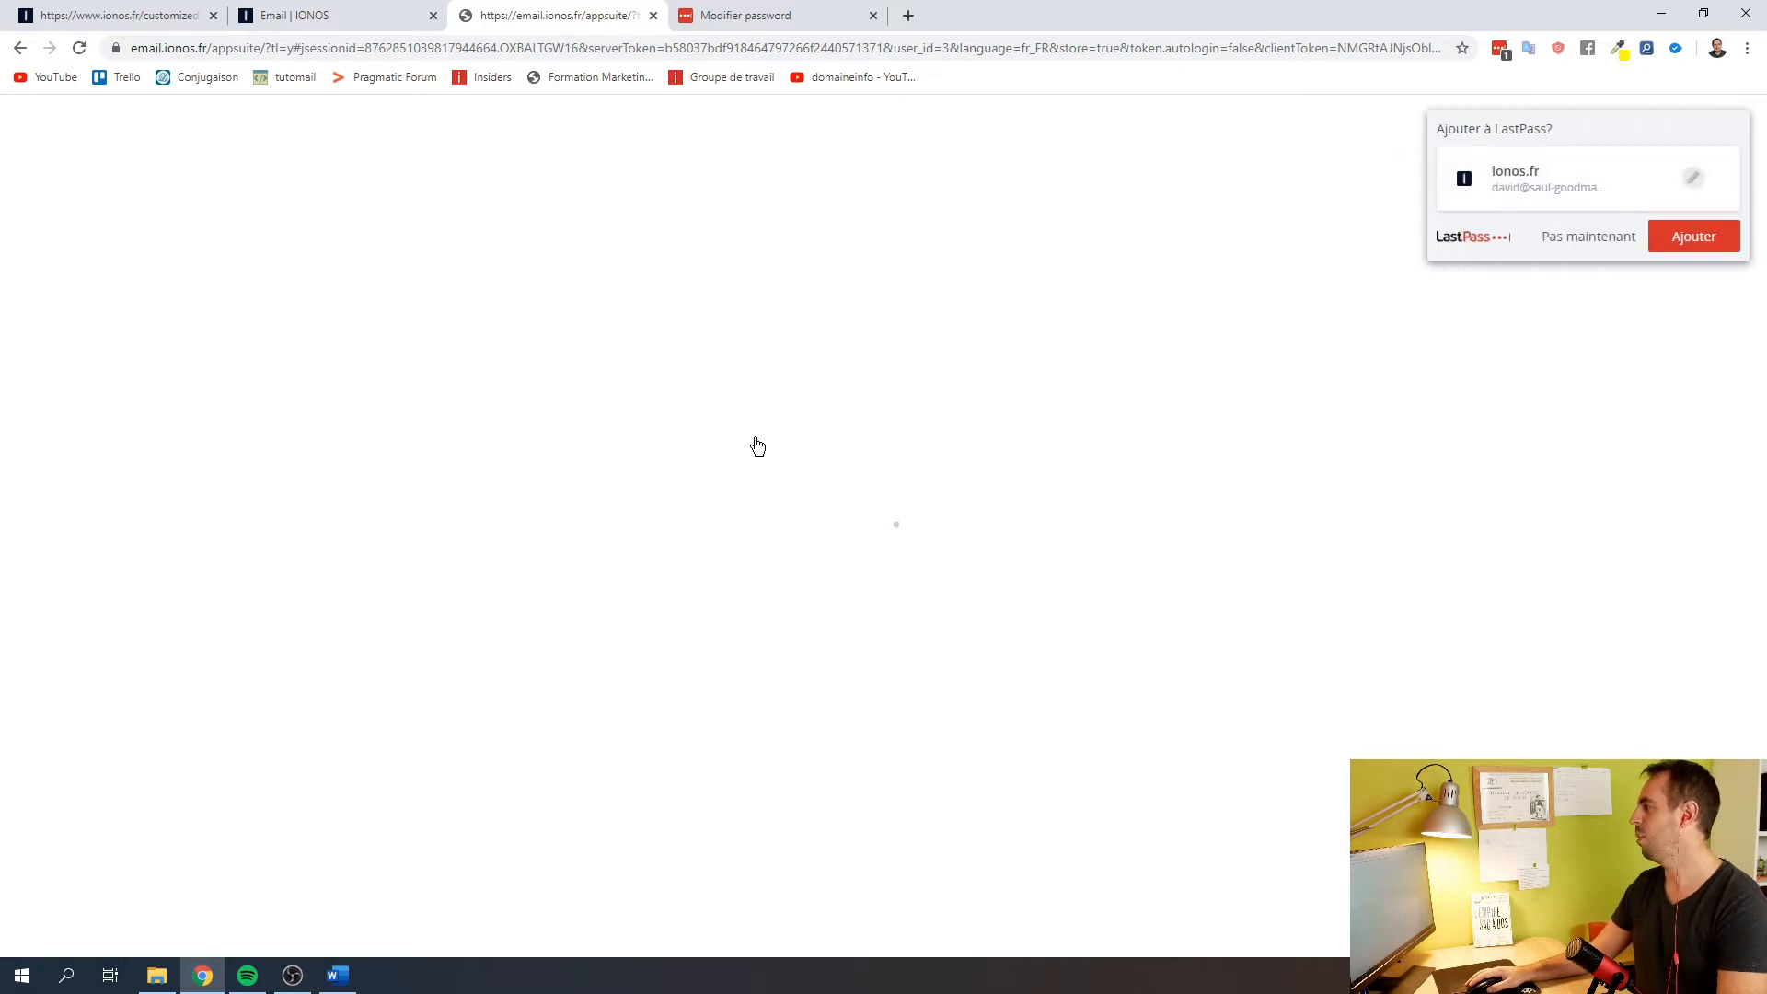
# Save the webmail login in LastPass and fill in and save the first and family name
pyautogui.click(1694, 237)
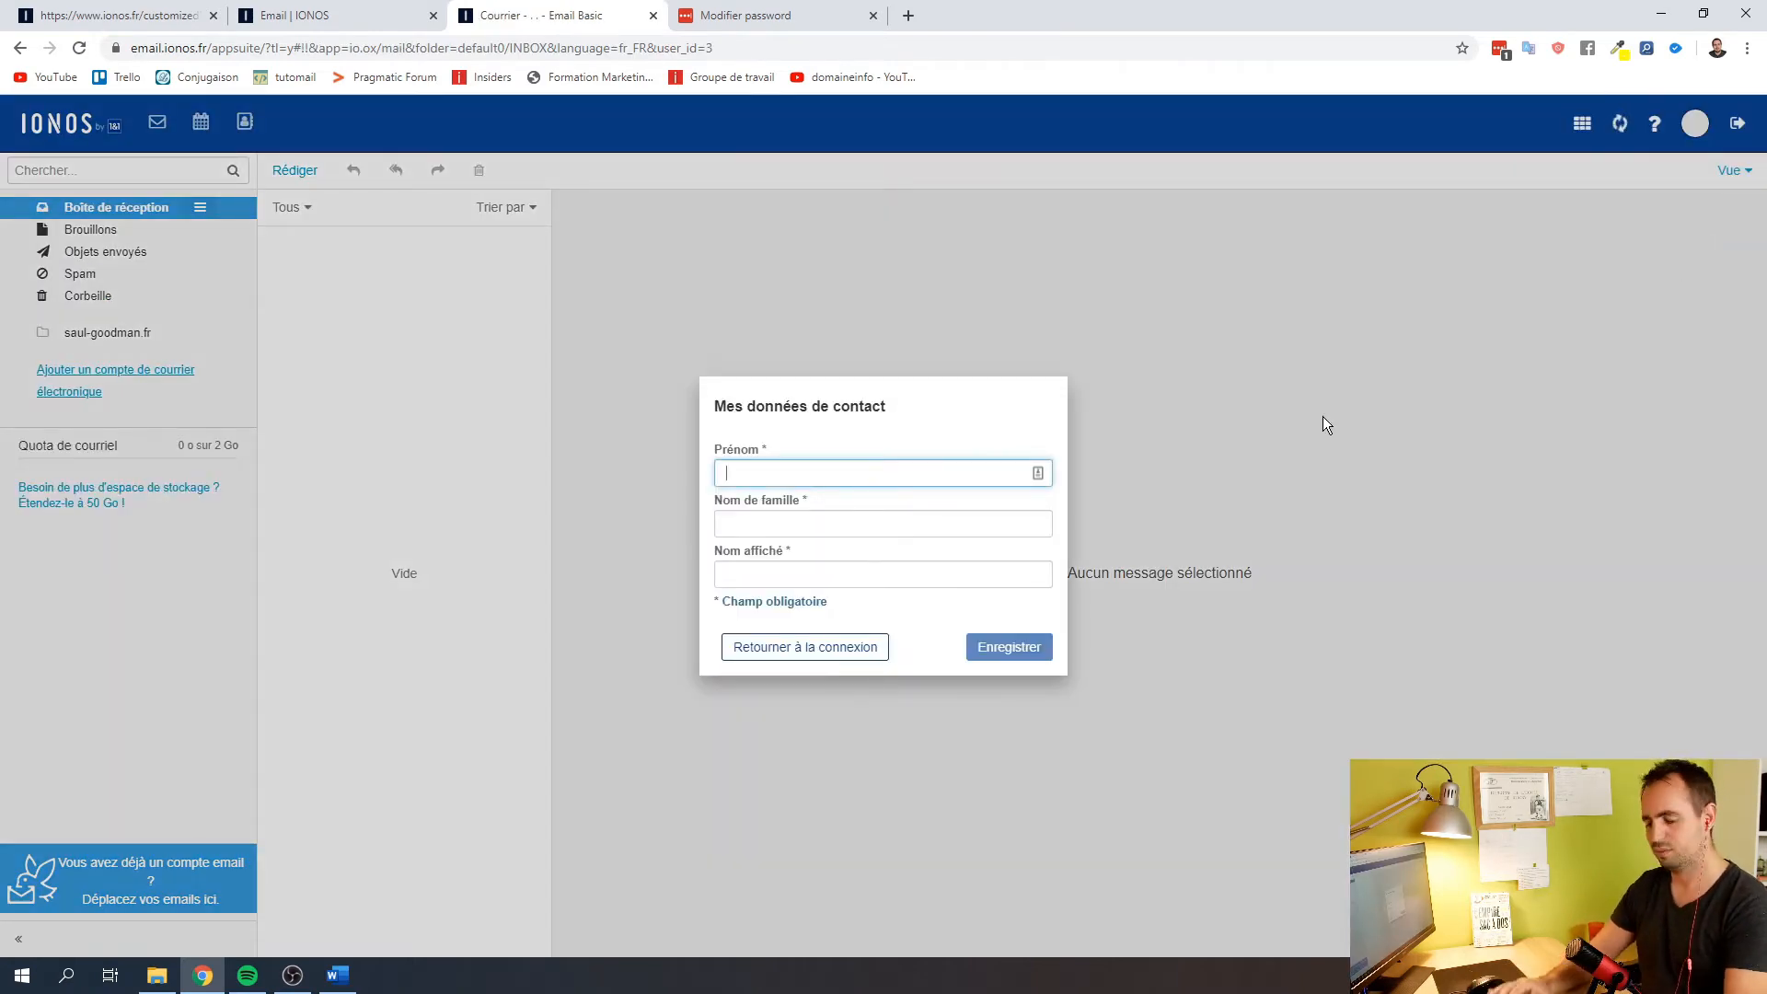
pyautogui.write('David')
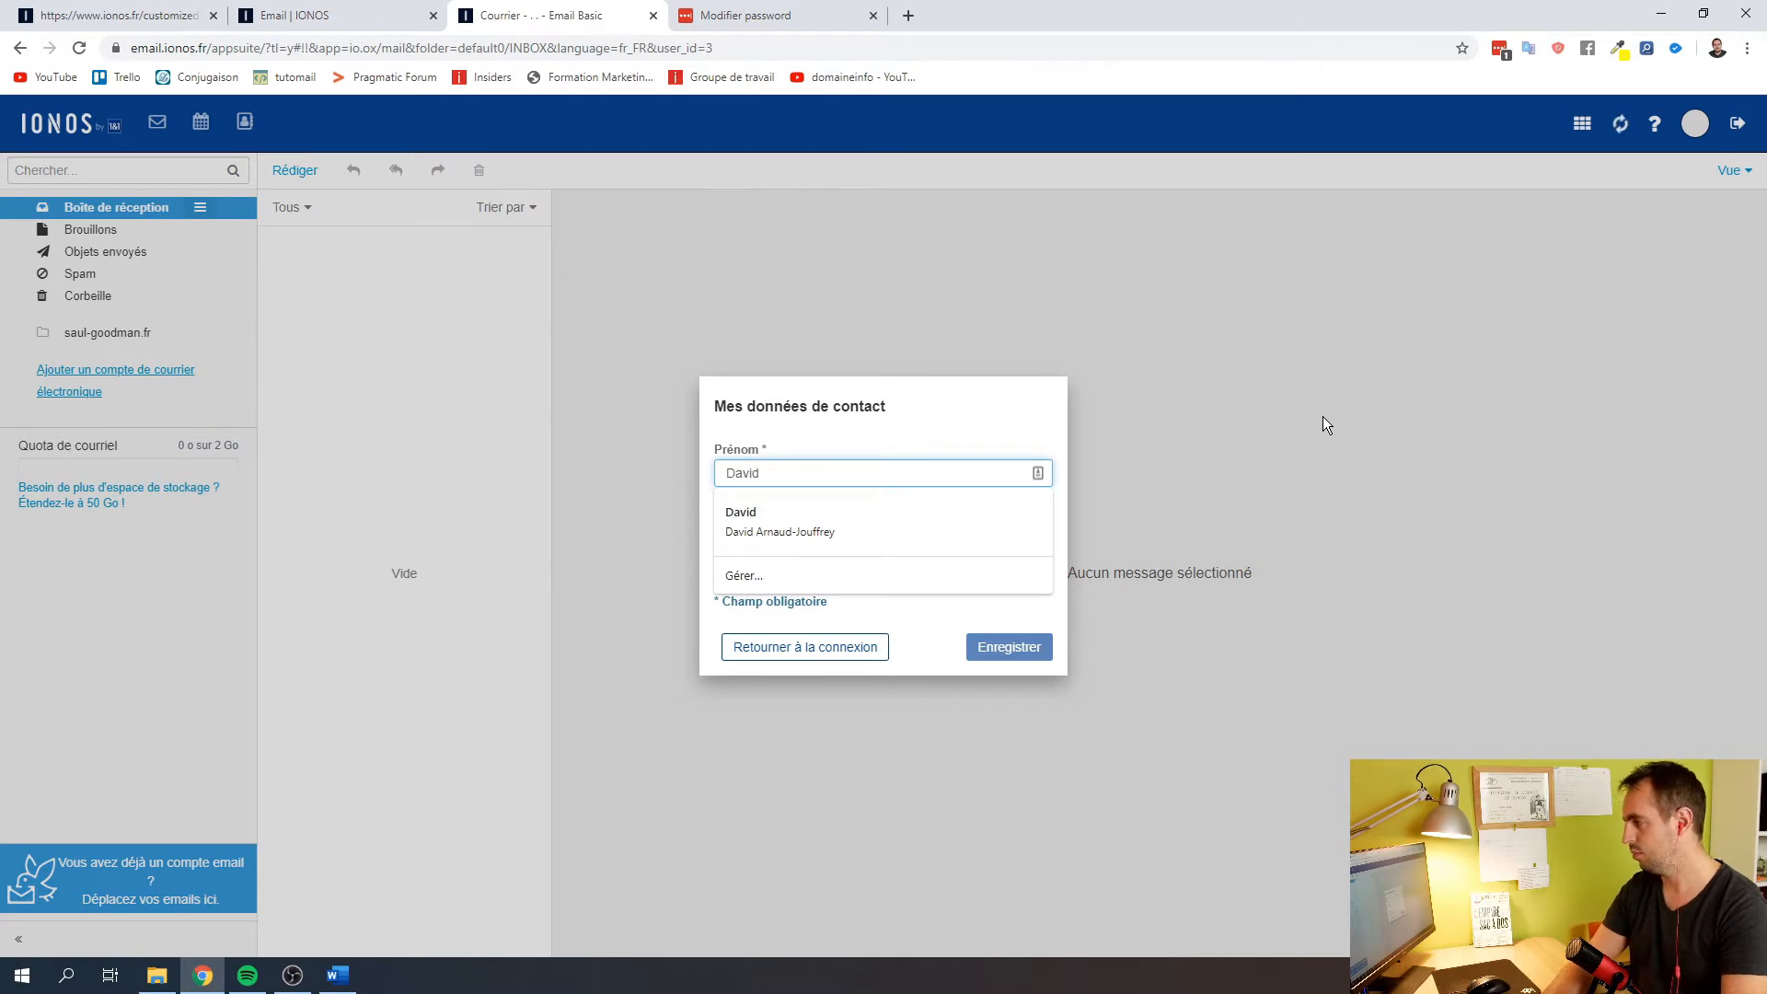
pyautogui.click(841, 428)
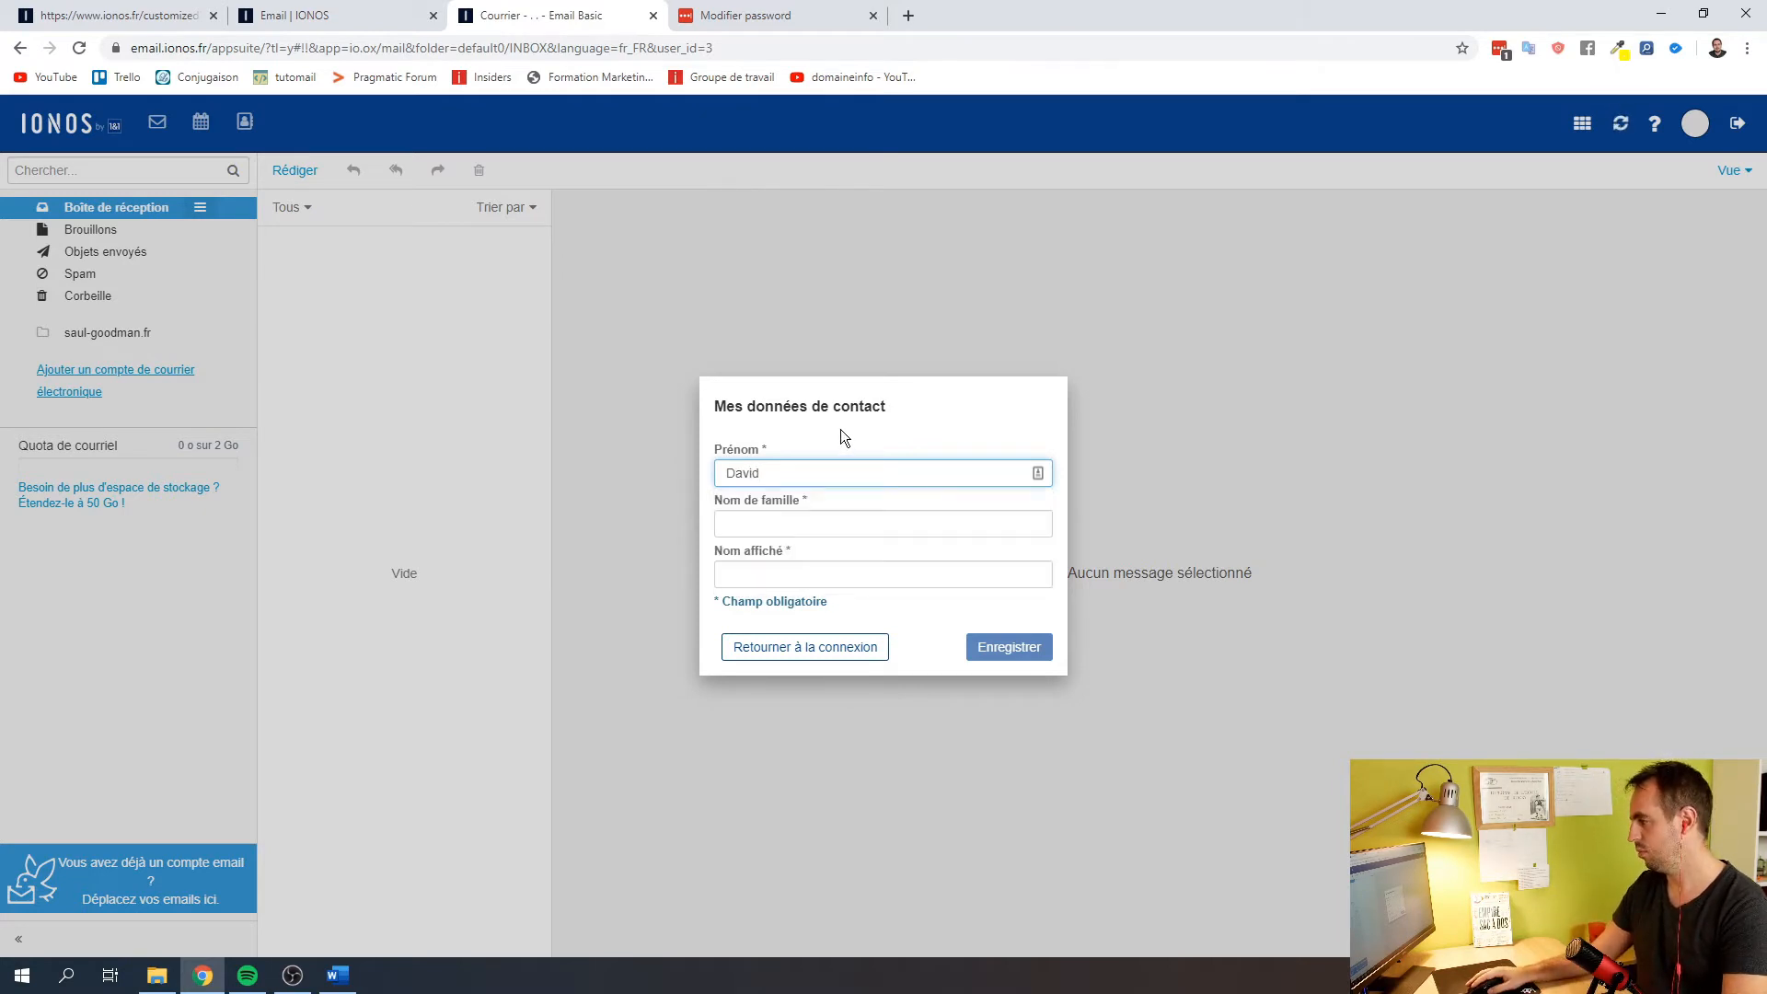
pyautogui.click(793, 529)
pyautogui.click(786, 567)
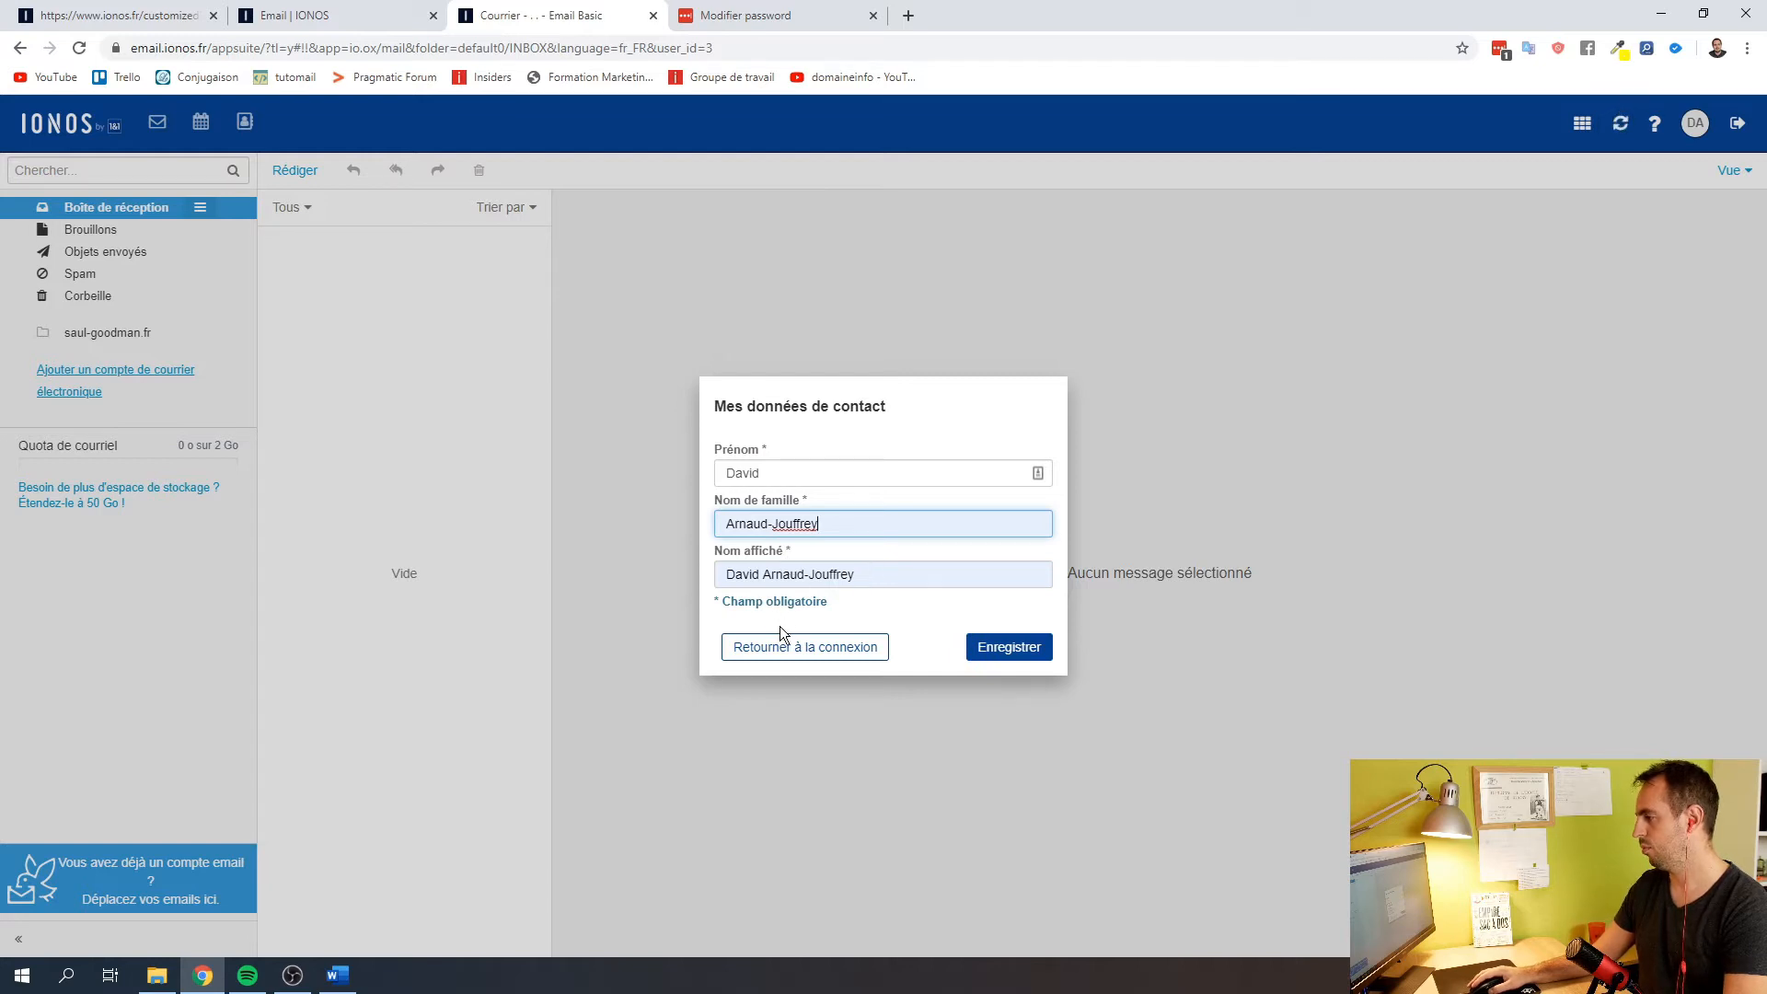
pyautogui.click(990, 647)
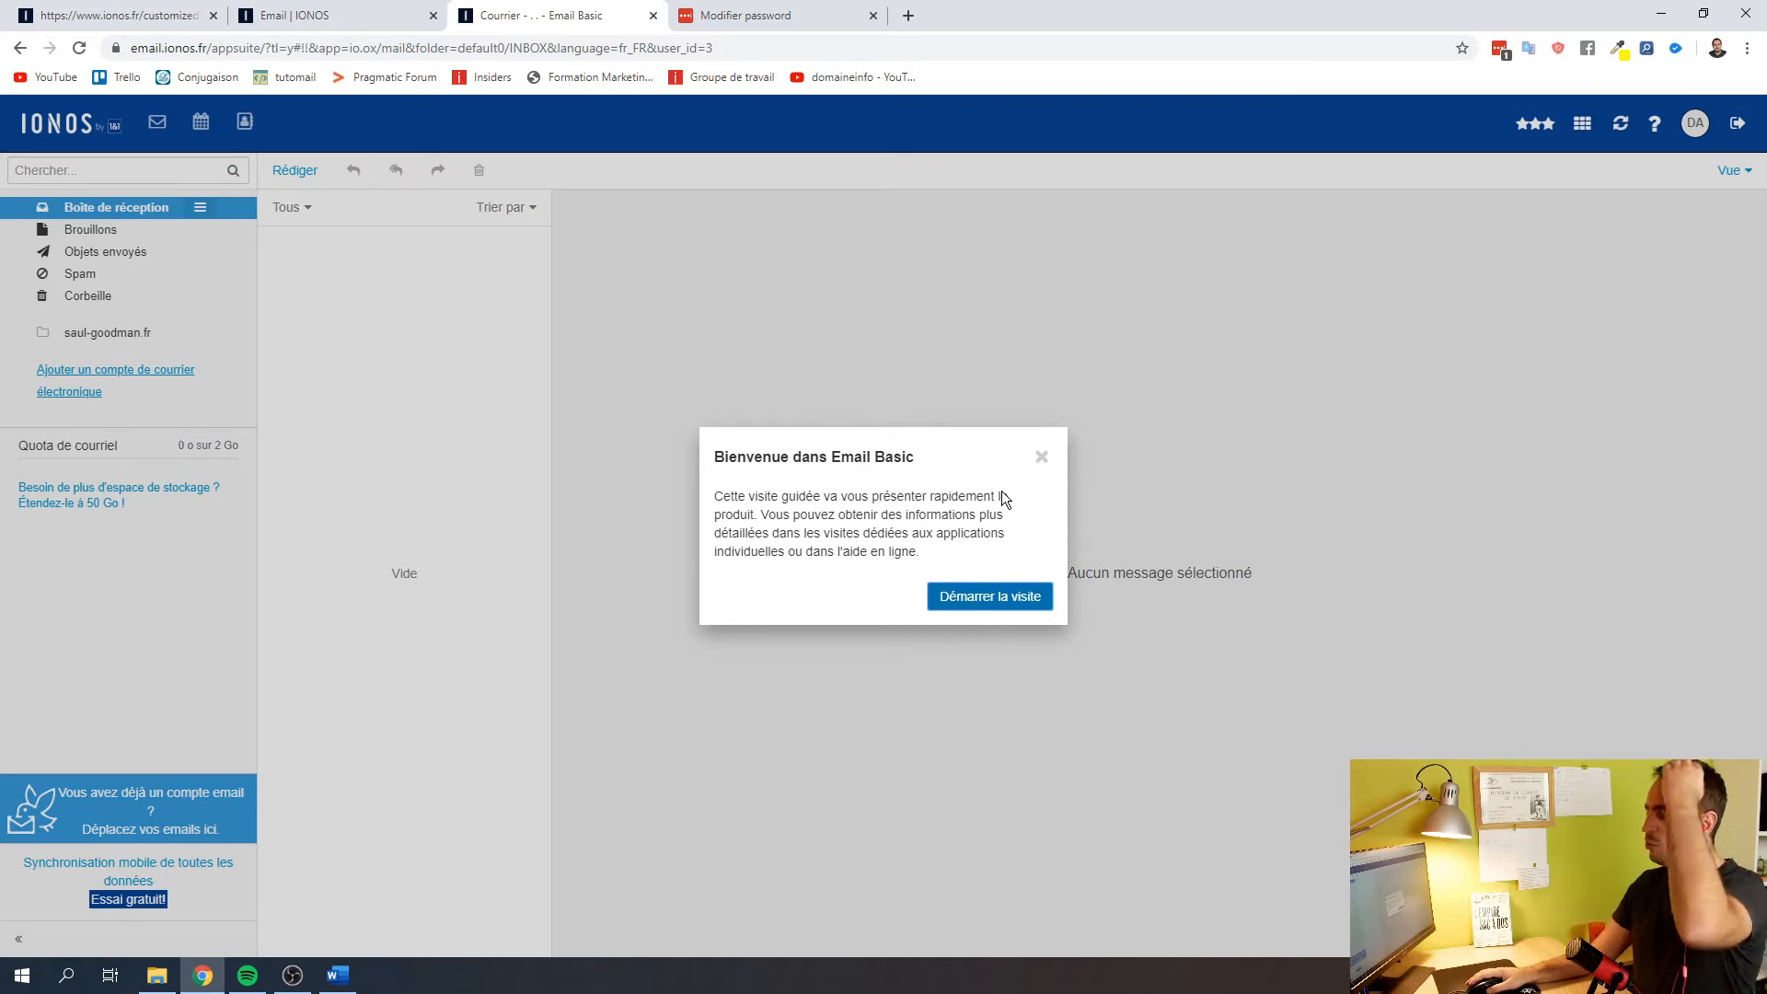
# Dismiss the welcome tour, open 'Votre compte email' with images shown, and start a reply
pyautogui.click(1041, 457)
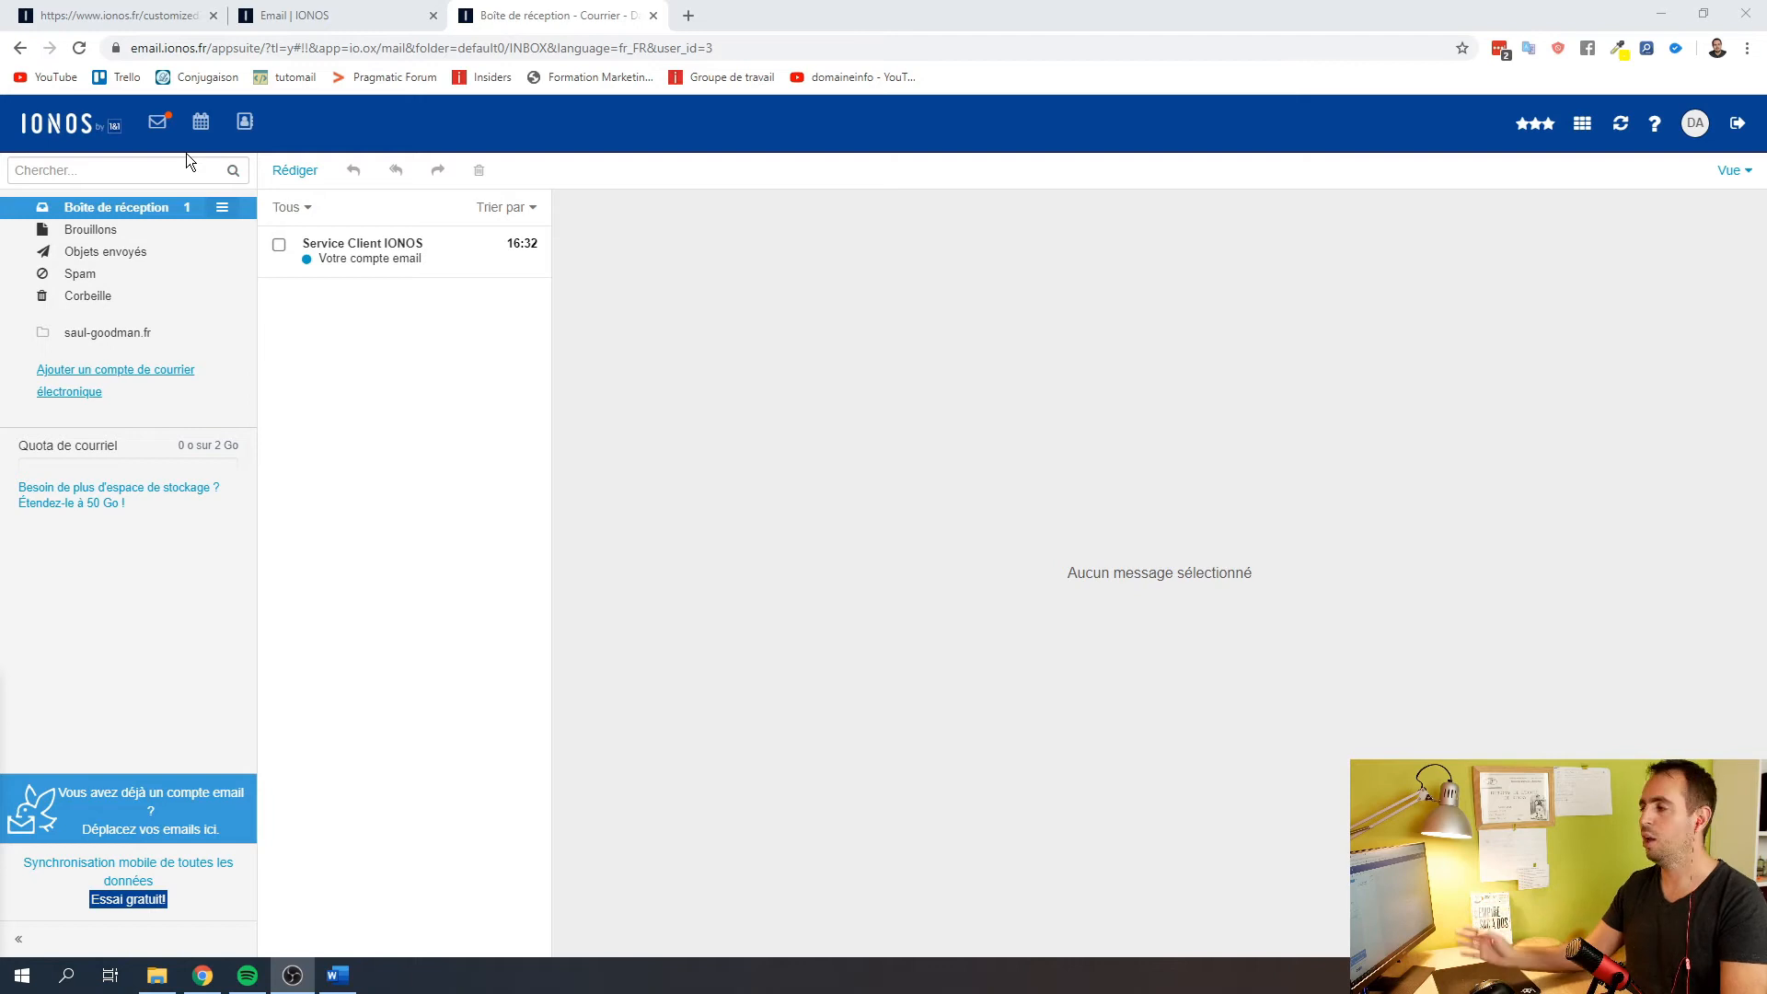
pyautogui.click(339, 267)
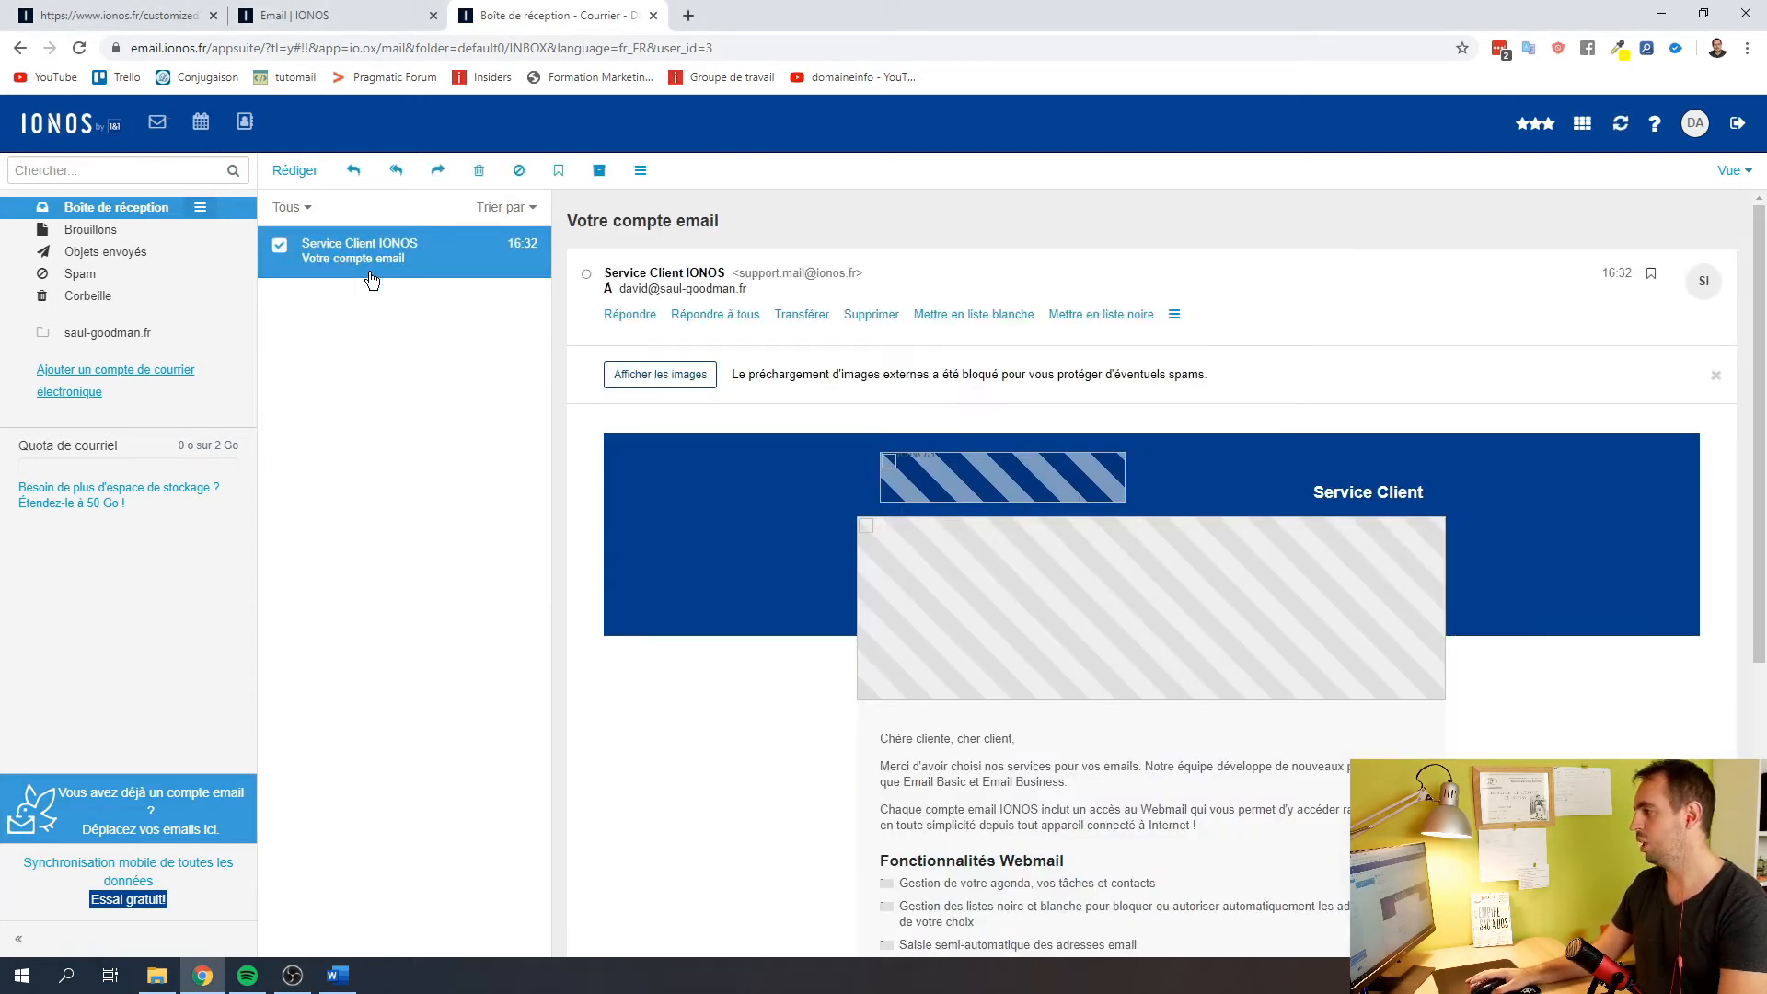
pyautogui.click(638, 374)
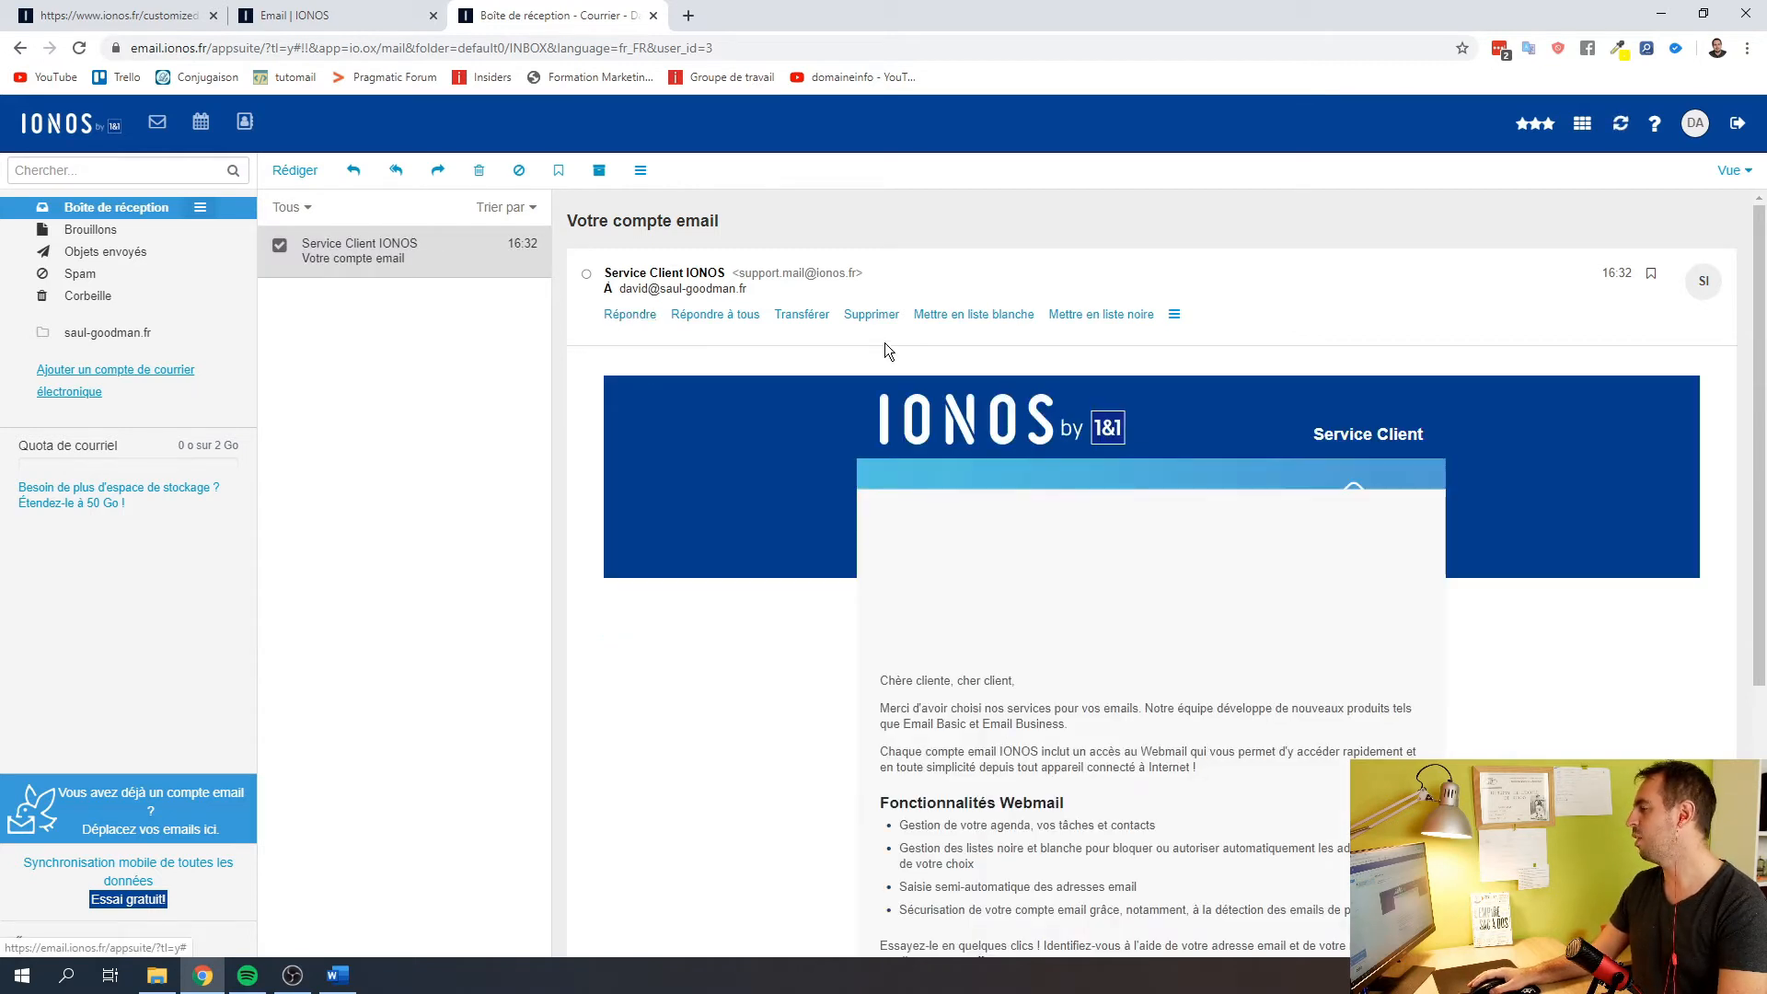
pyautogui.click(645, 315)
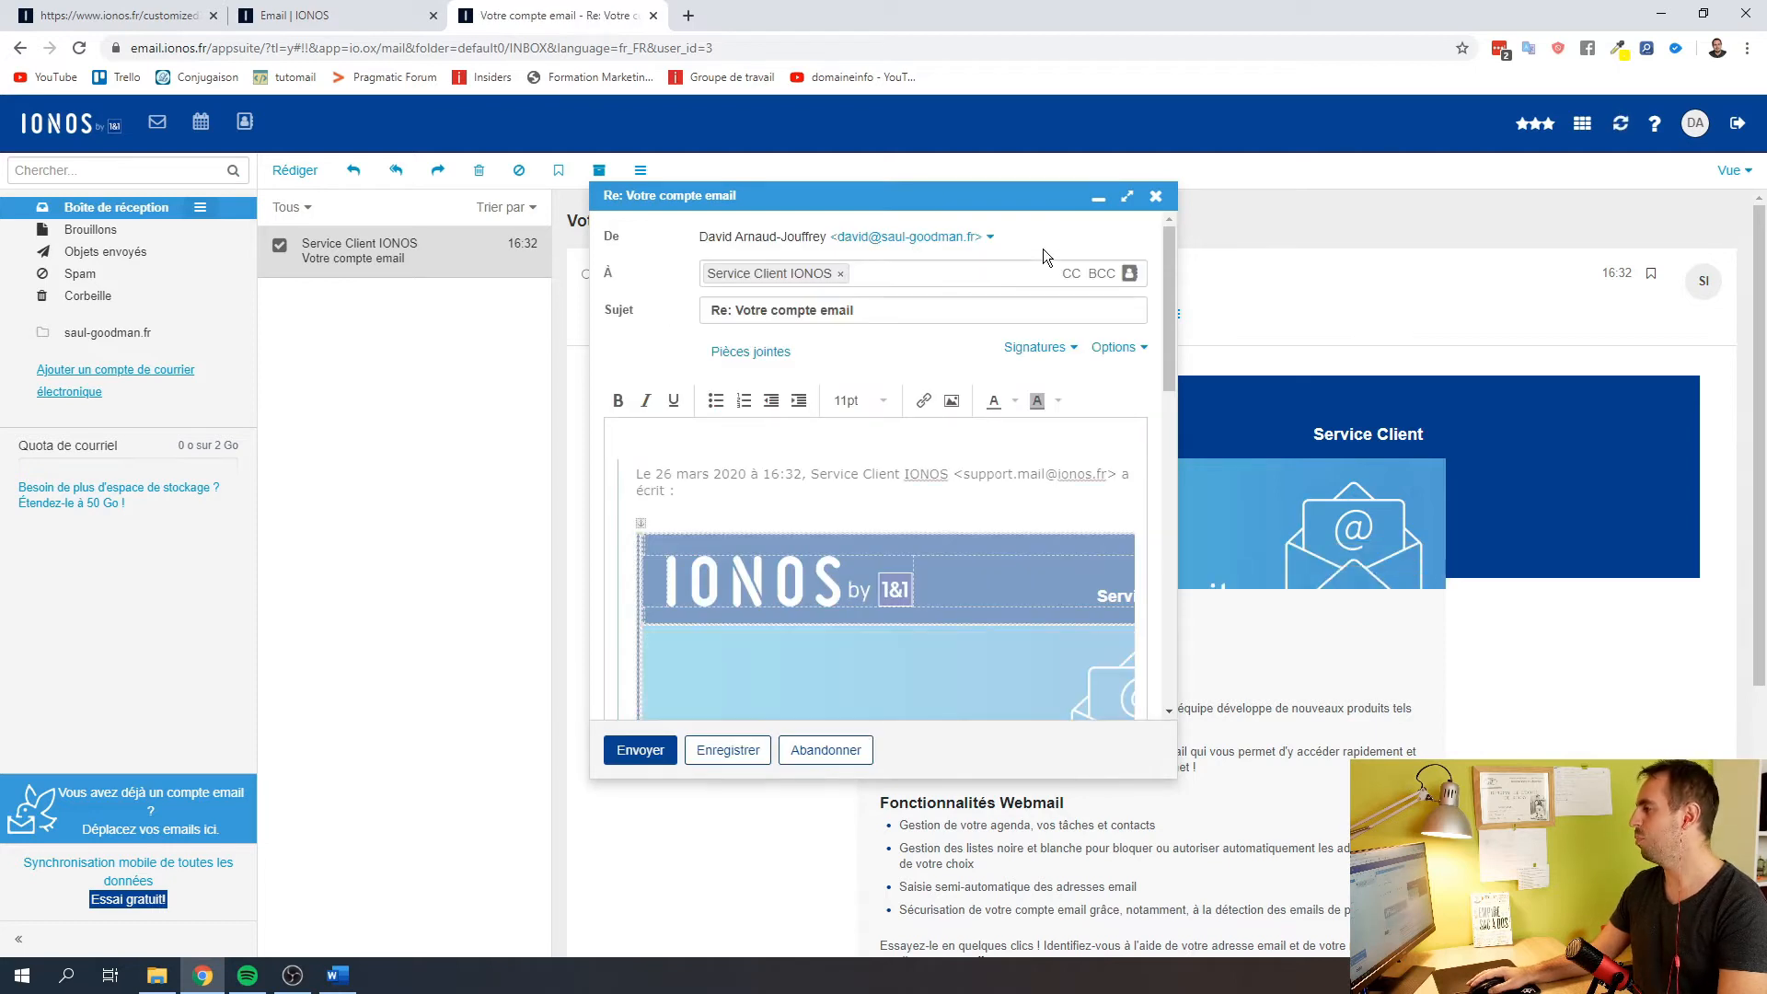
# In the enlarged reply, type a test word in bold and add a bulleted line below it
pyautogui.click(1127, 197)
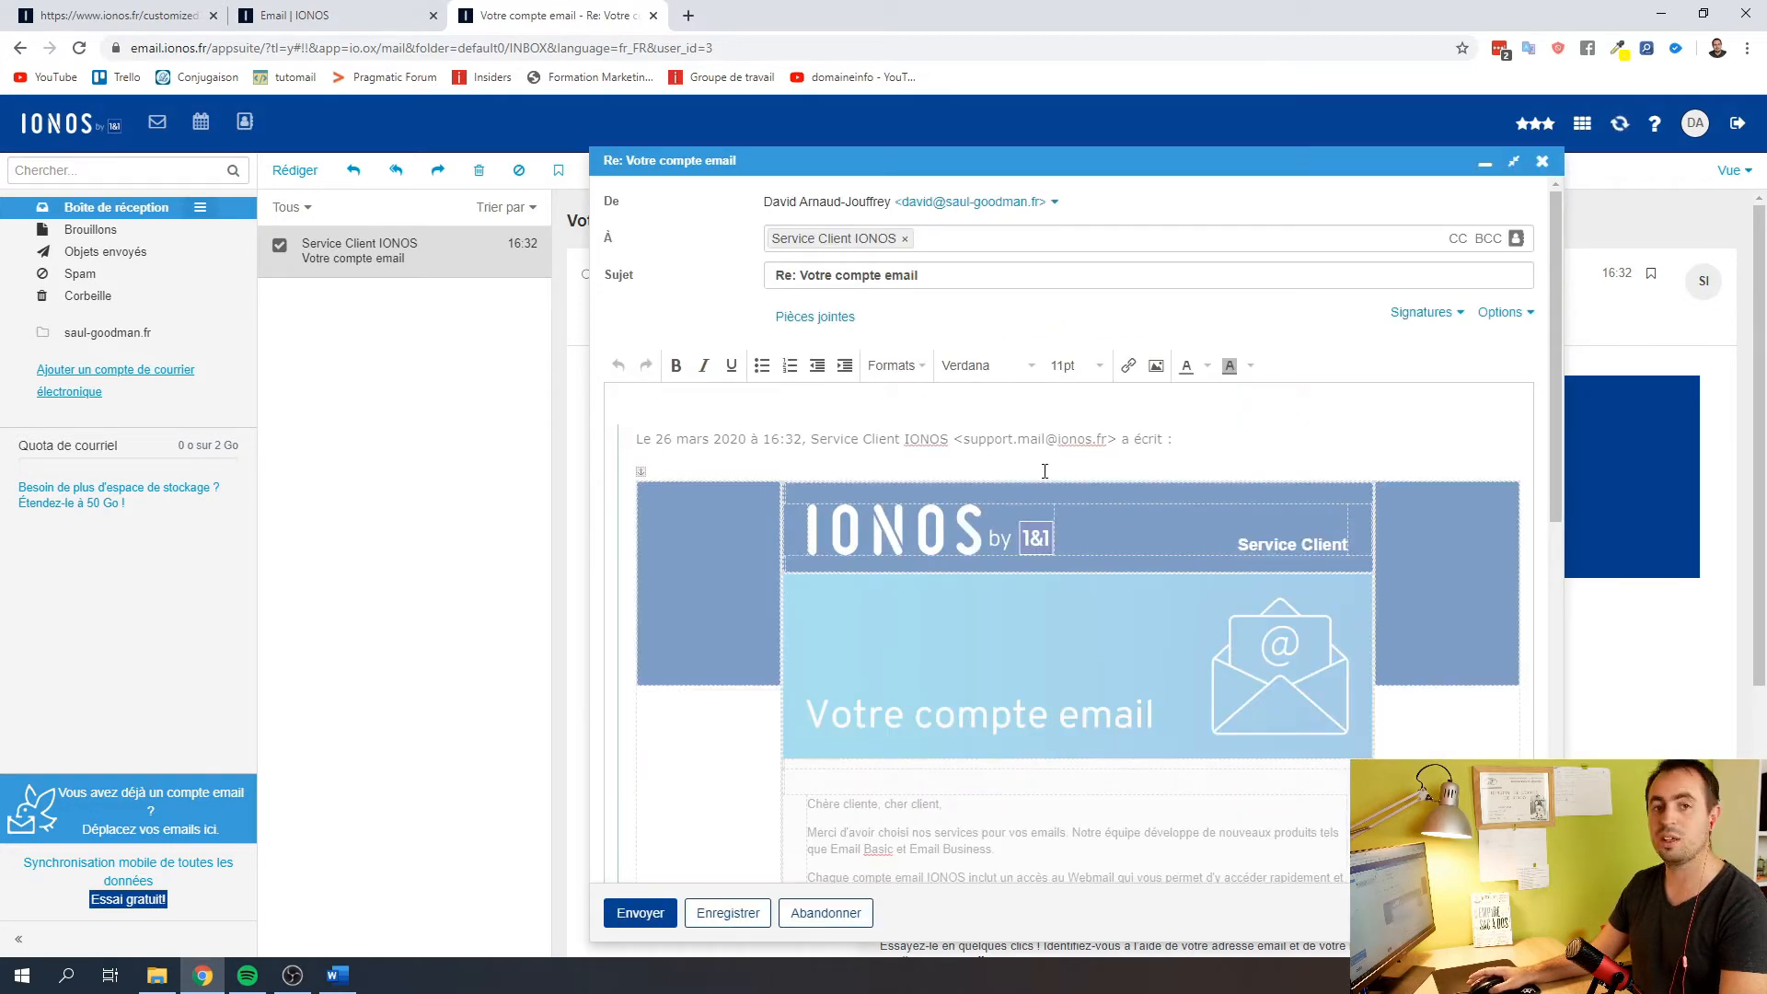
pyautogui.scroll(-10, 1040, 479)
pyautogui.scroll(10, 1038, 482)
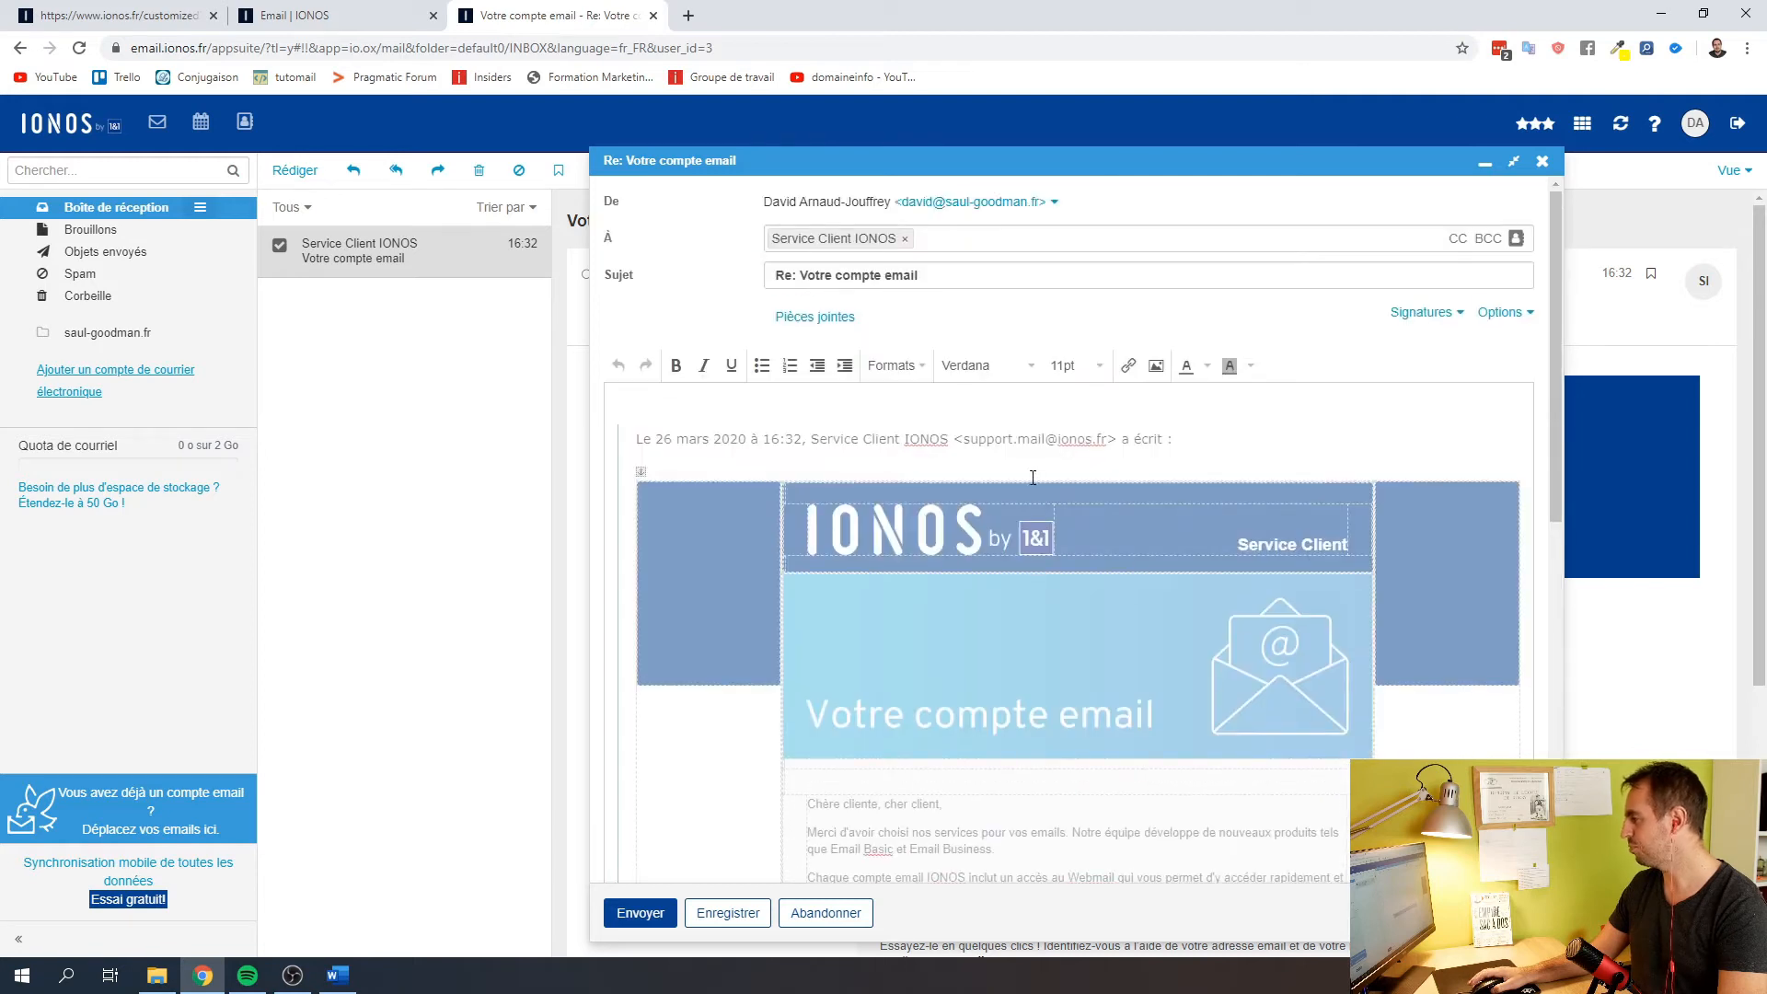
pyautogui.click(728, 406)
pyautogui.write('feubfuicb')
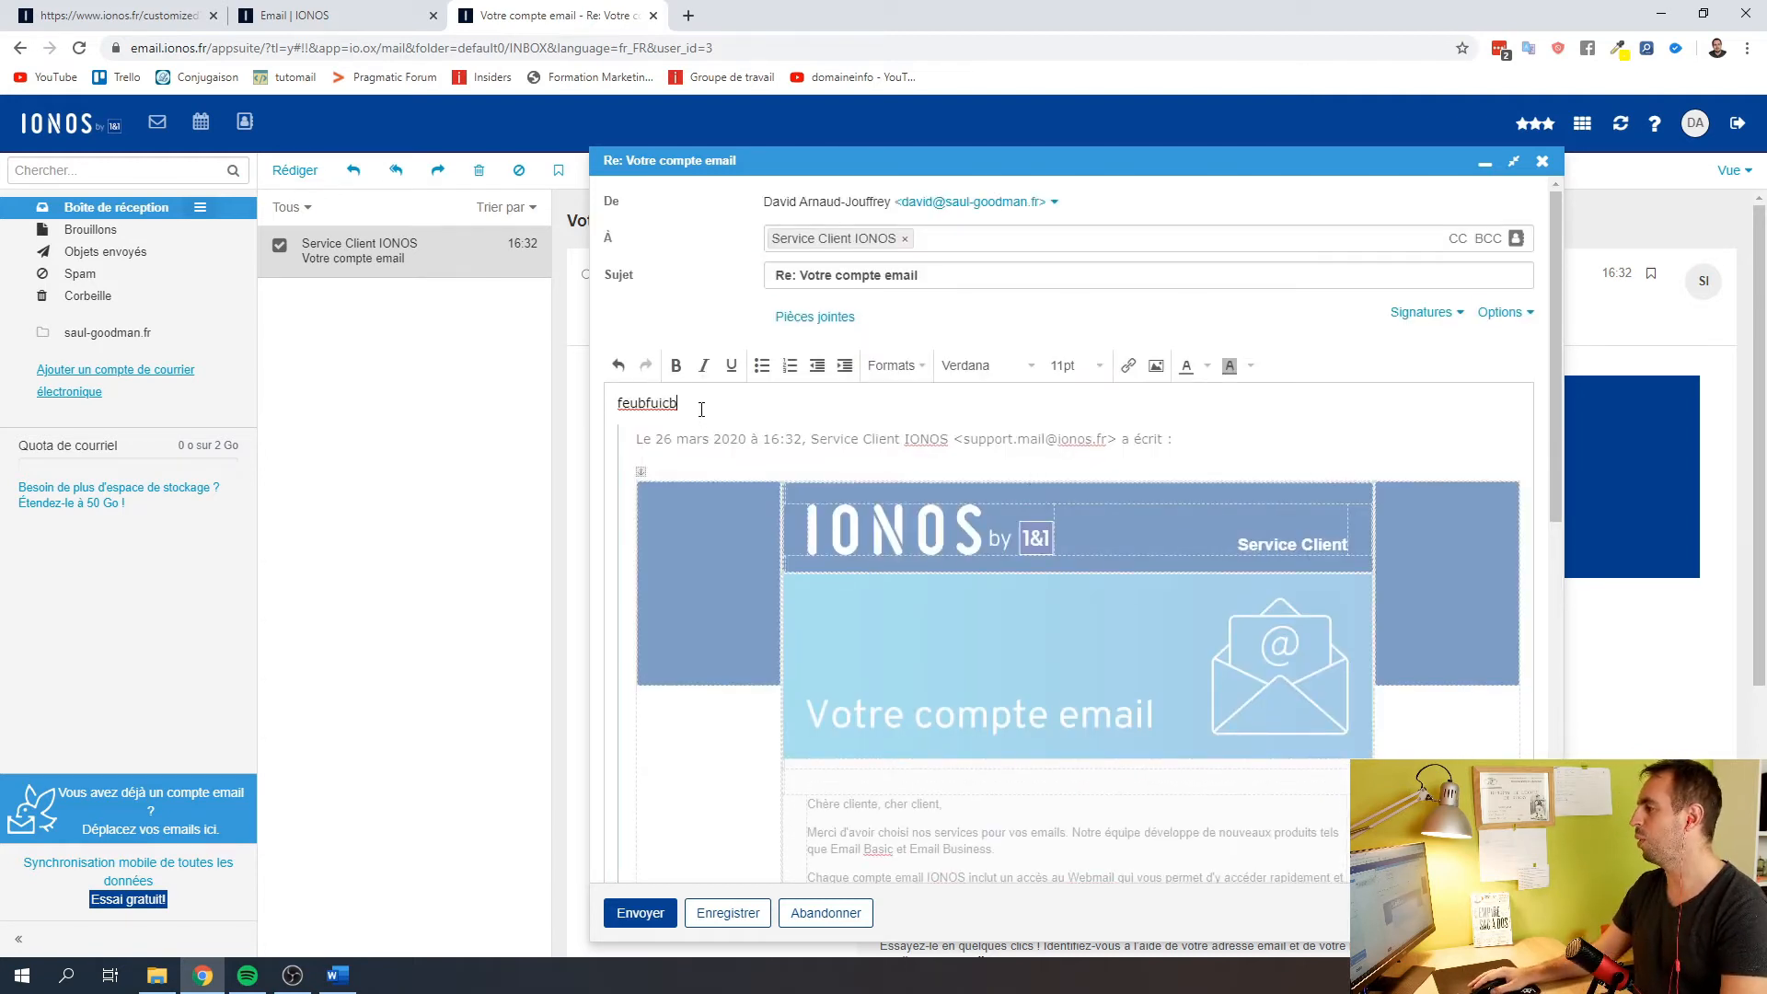
pyautogui.doubleClick(702, 405)
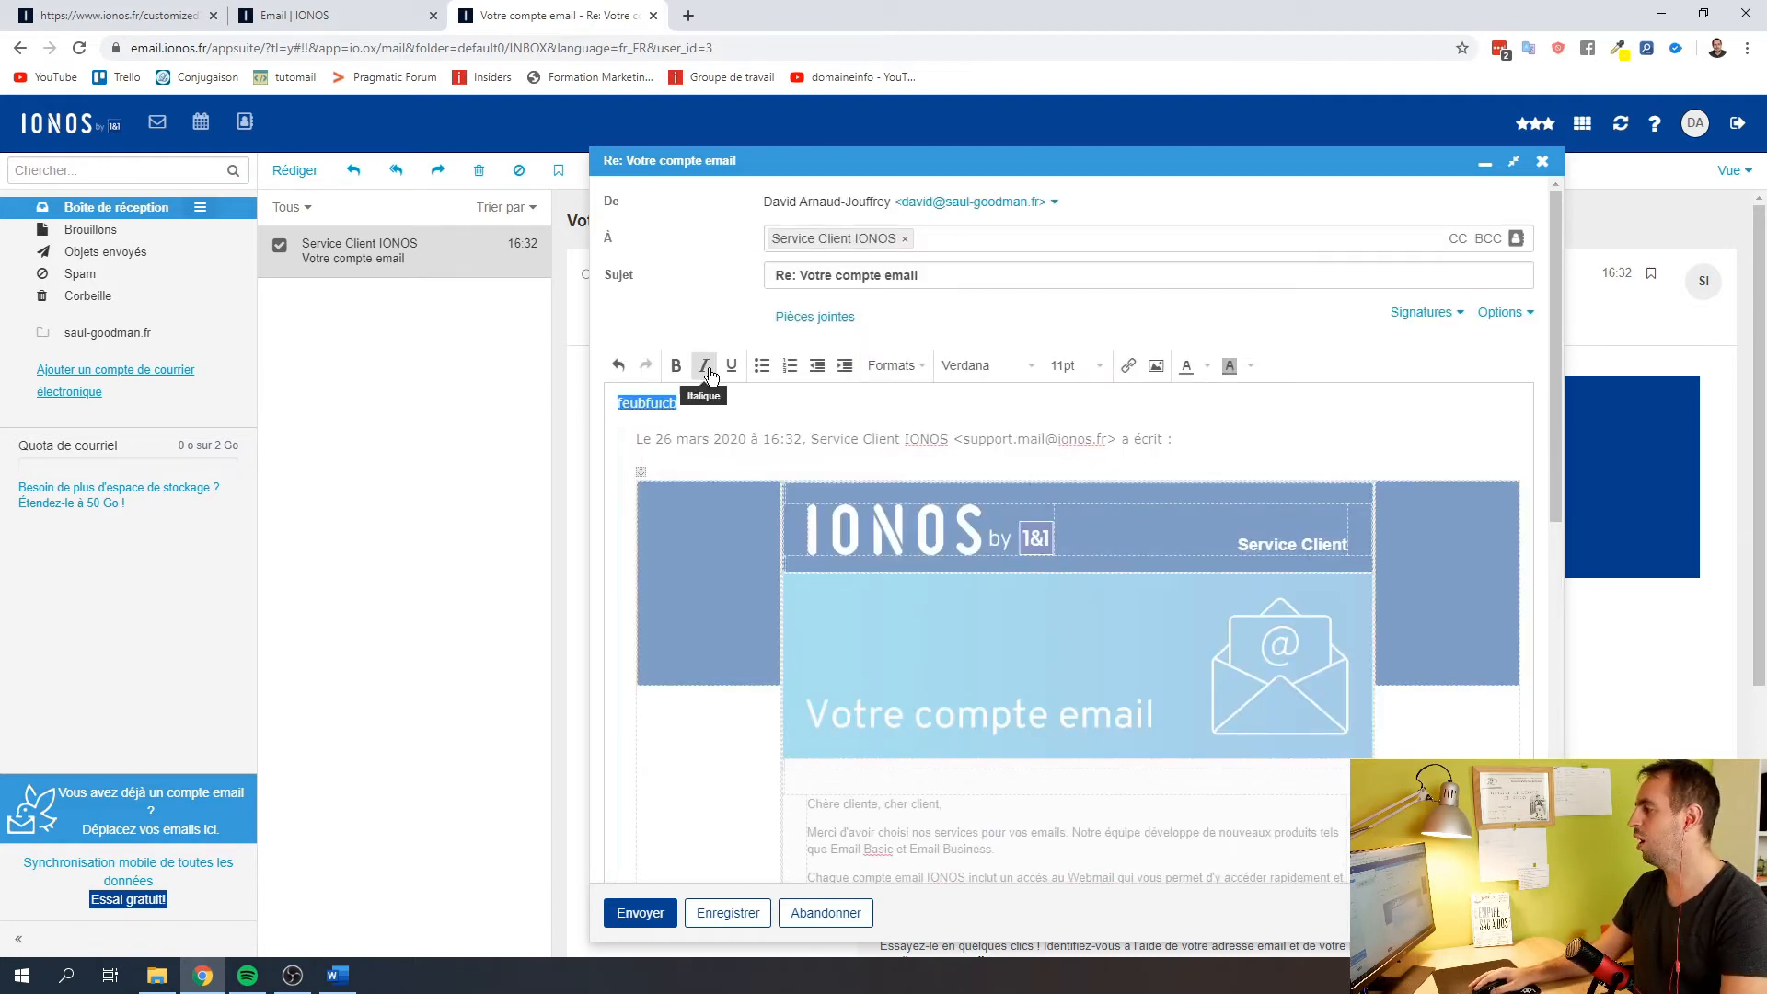
pyautogui.click(676, 366)
pyautogui.click(750, 439)
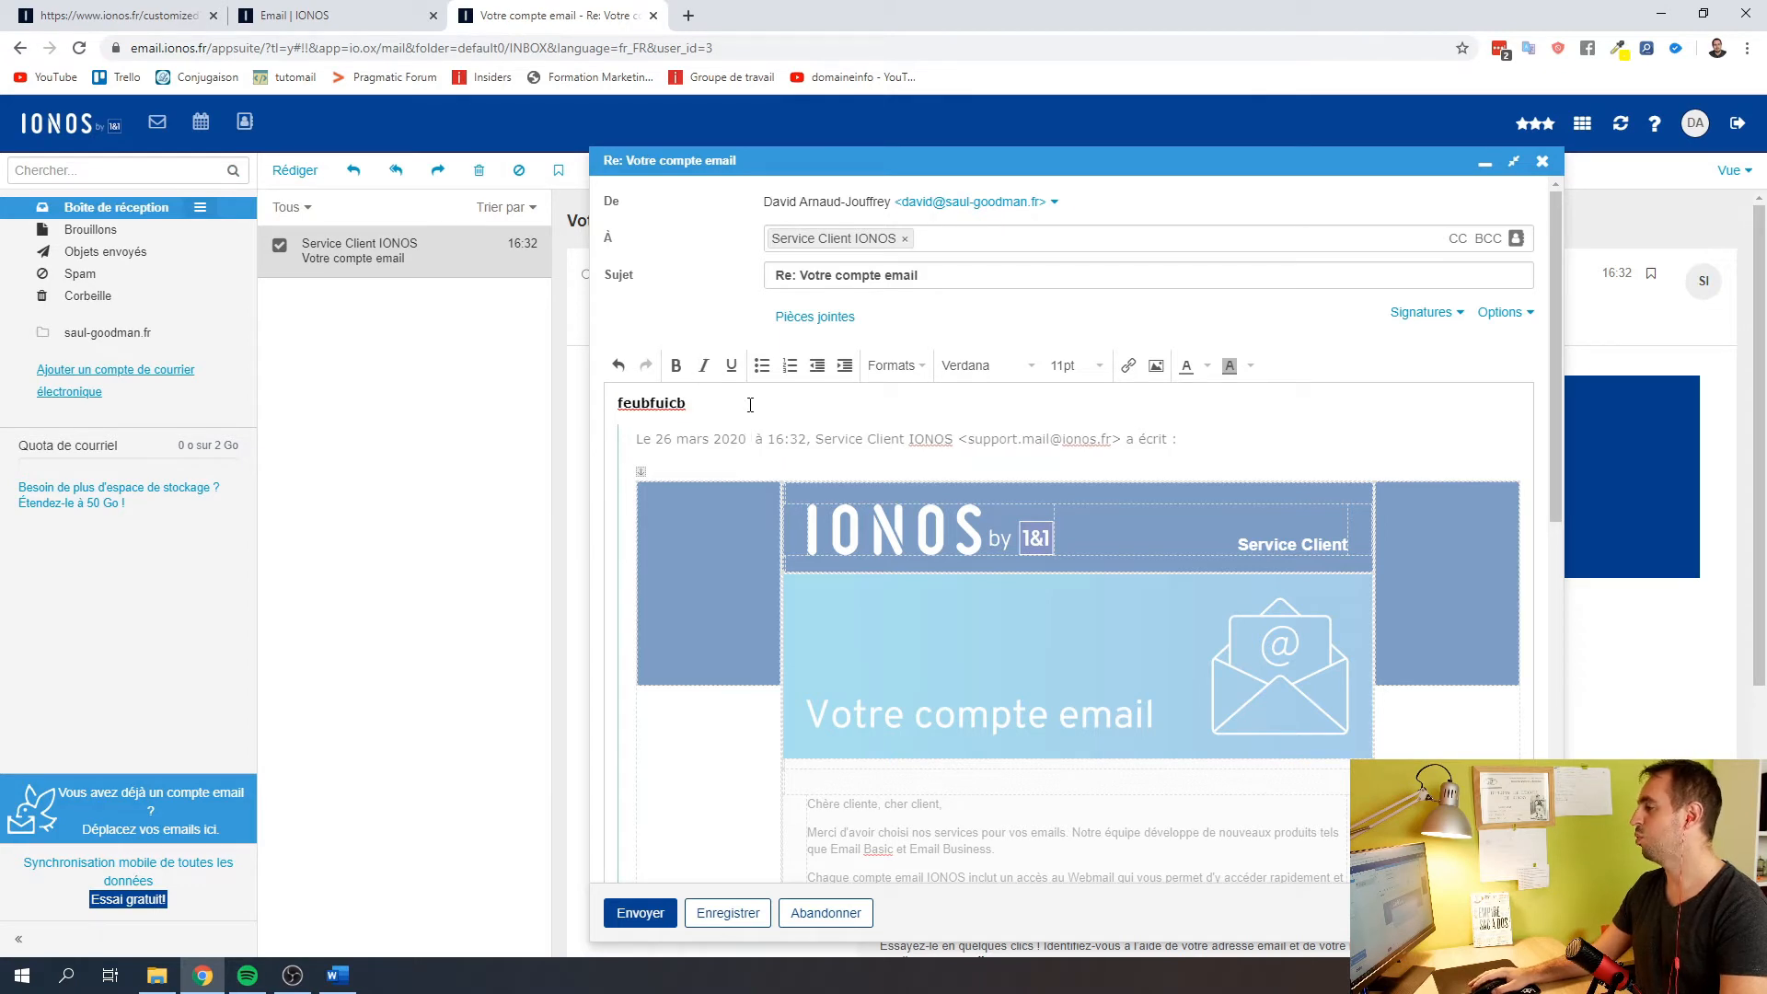
pyautogui.click(752, 405)
pyautogui.press('Return')
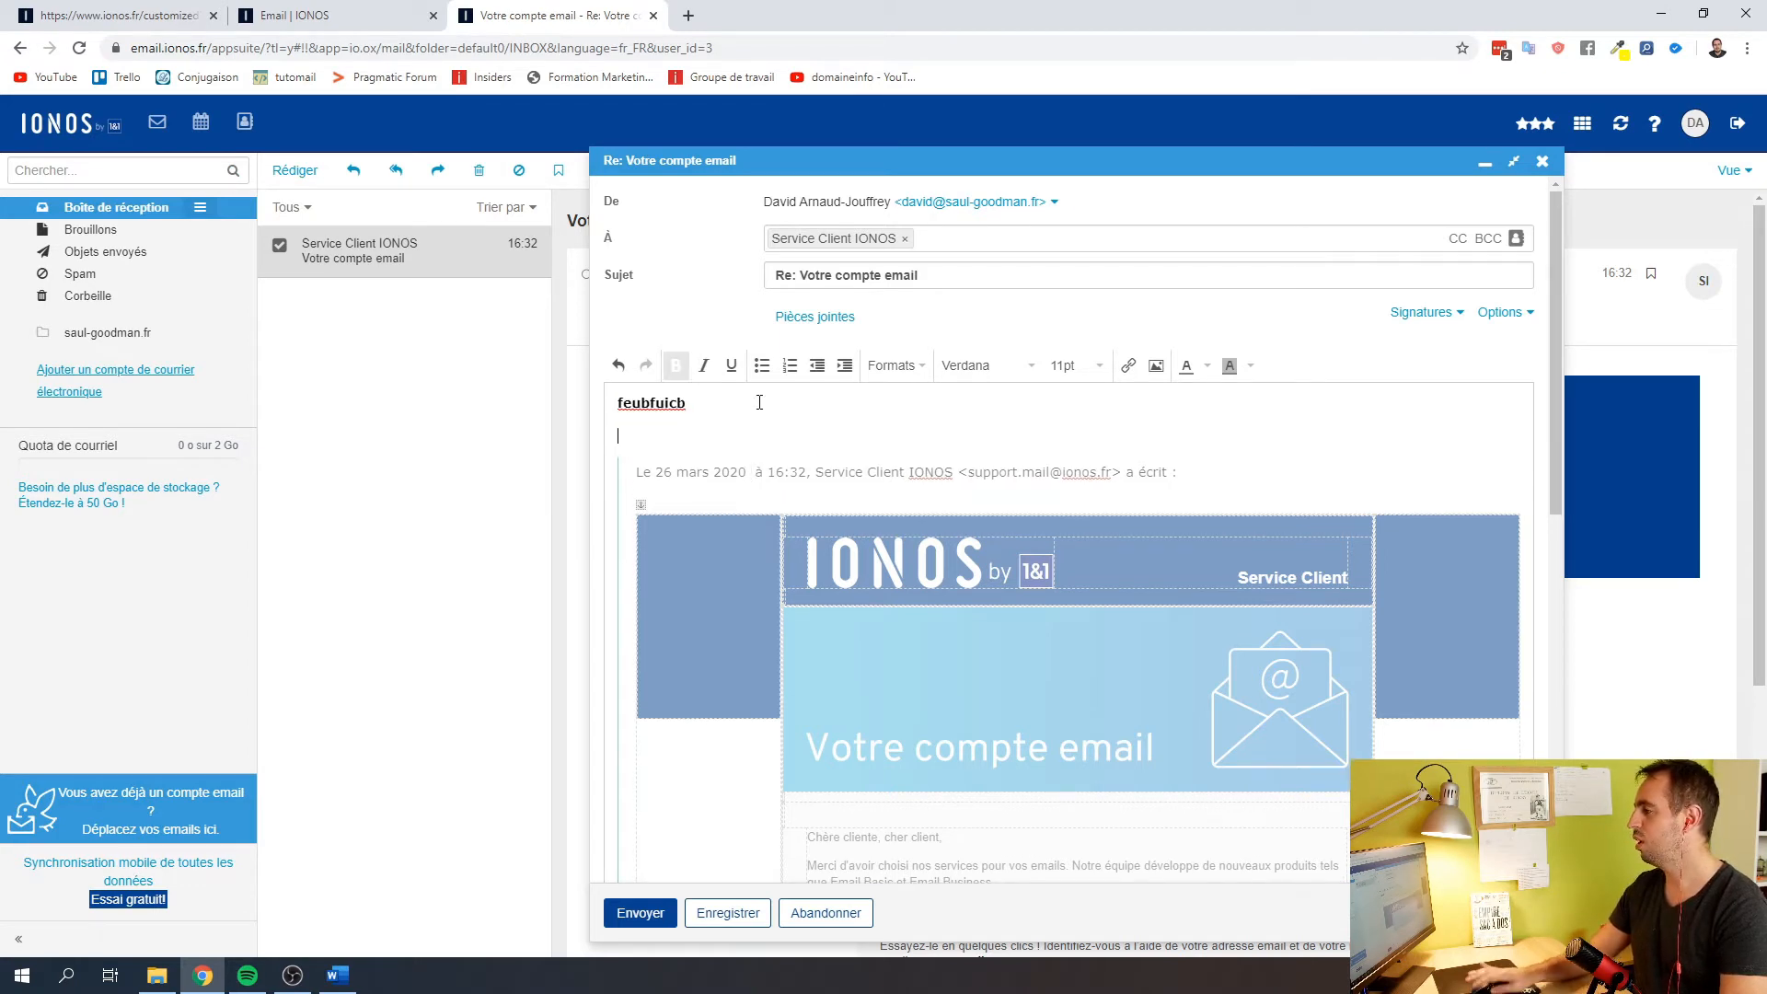
pyautogui.click(760, 366)
pyautogui.write('vgrgr')
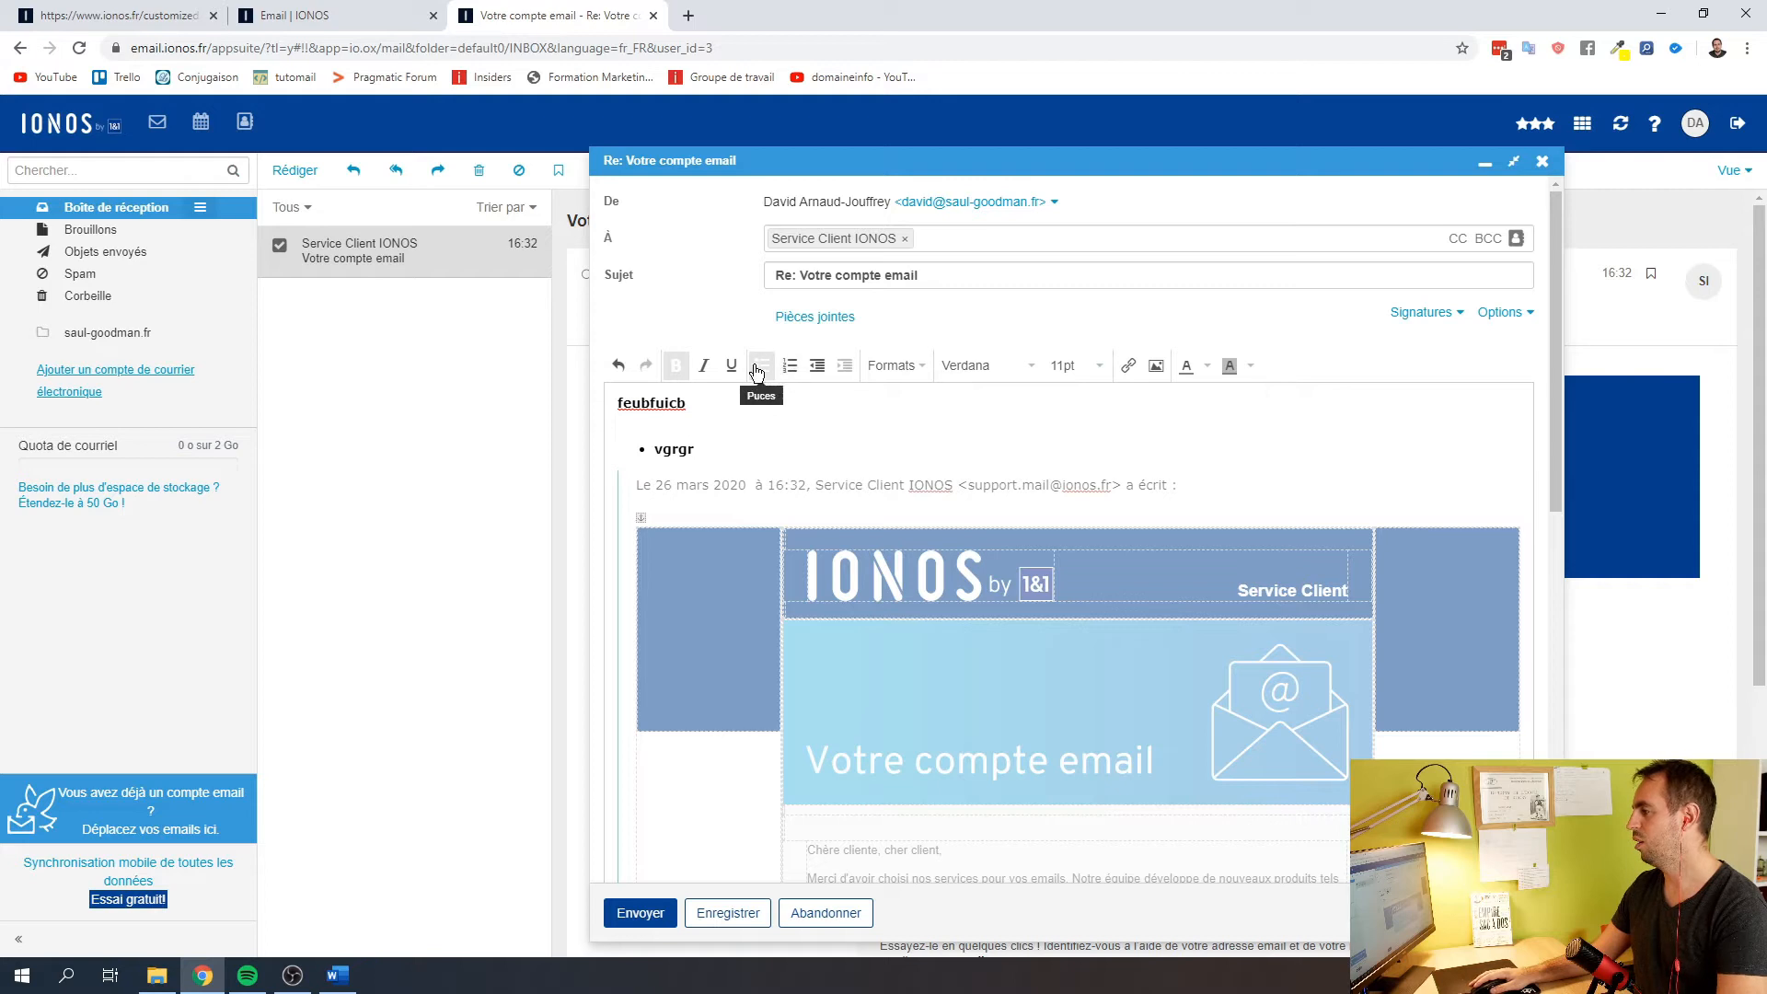
pyautogui.write(' rg rg rg rg')
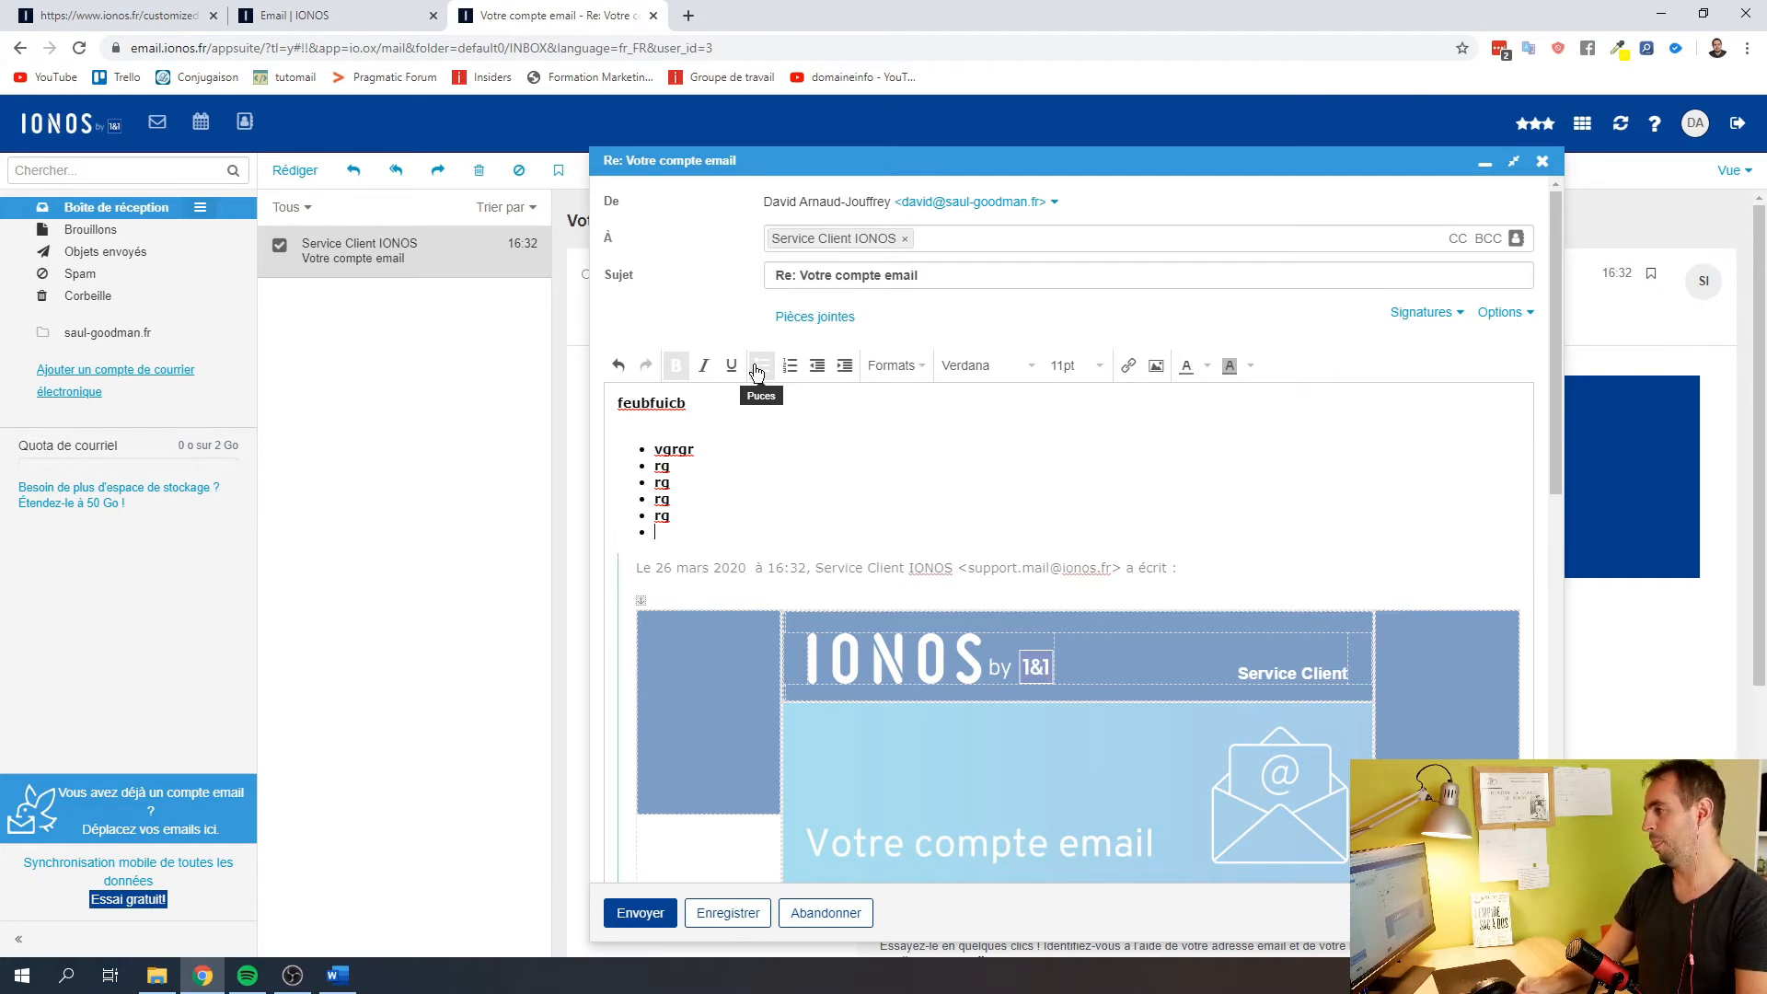
# Close the practice reply and abandon it without saving
pyautogui.click(171, 47)
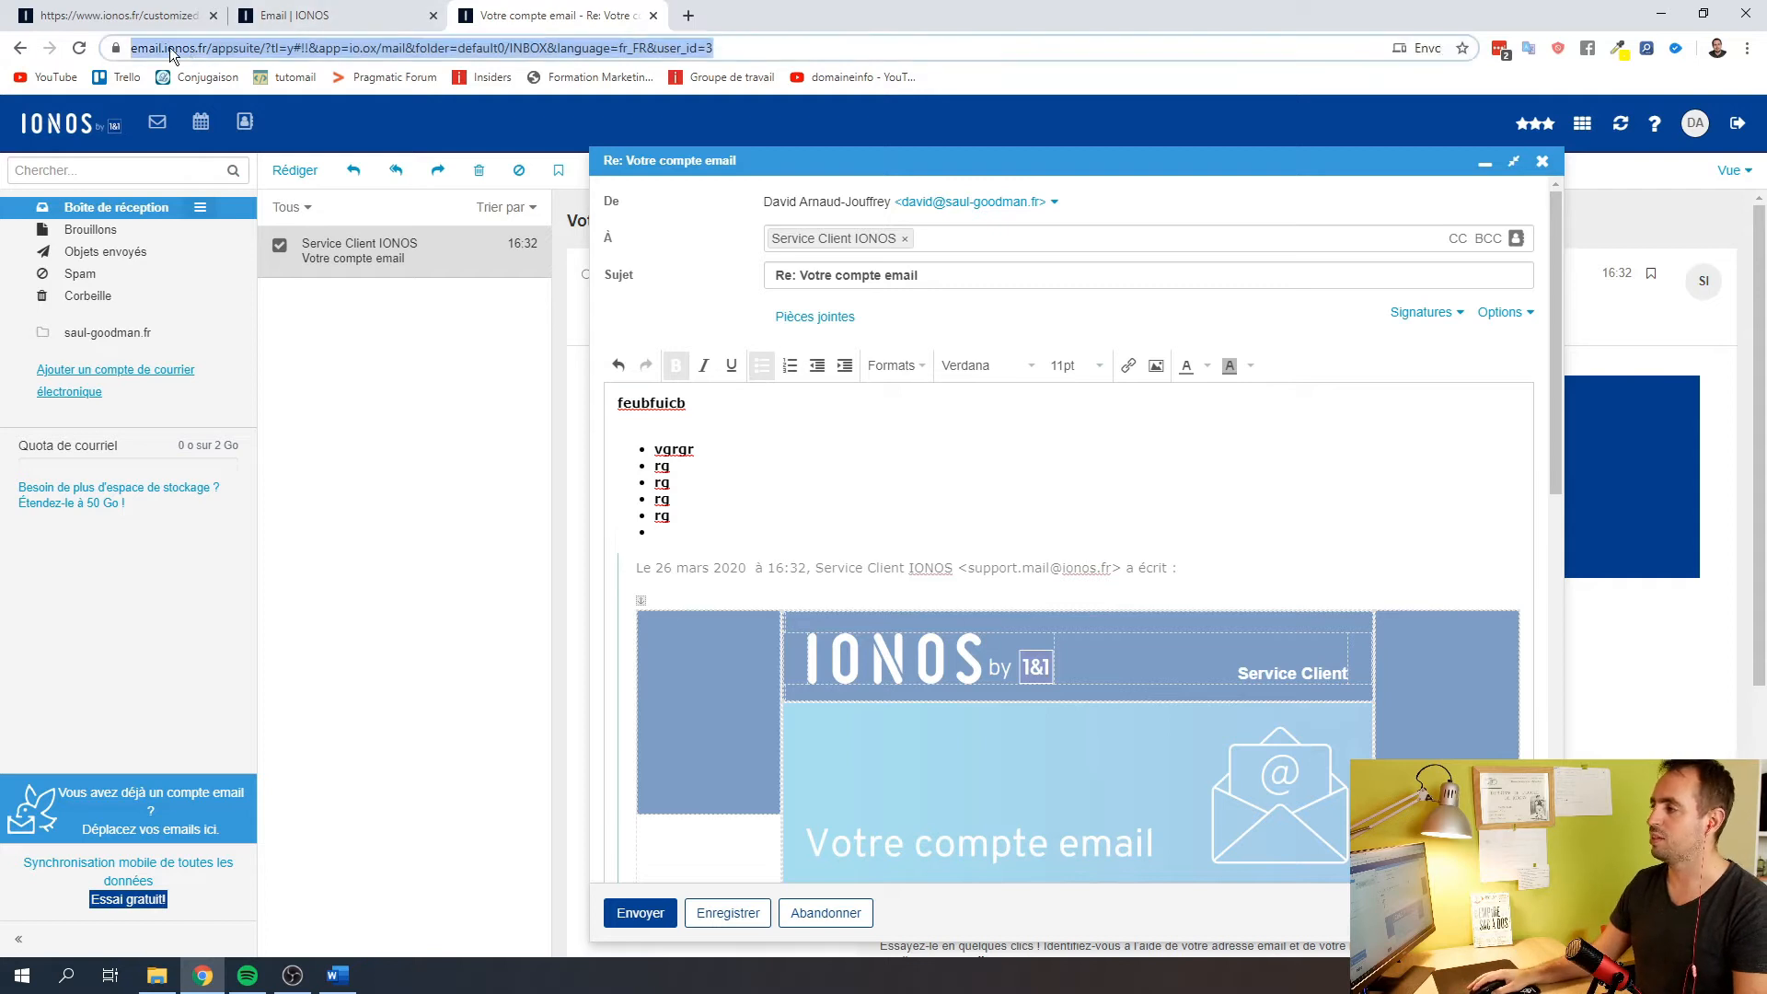
pyautogui.click(1544, 162)
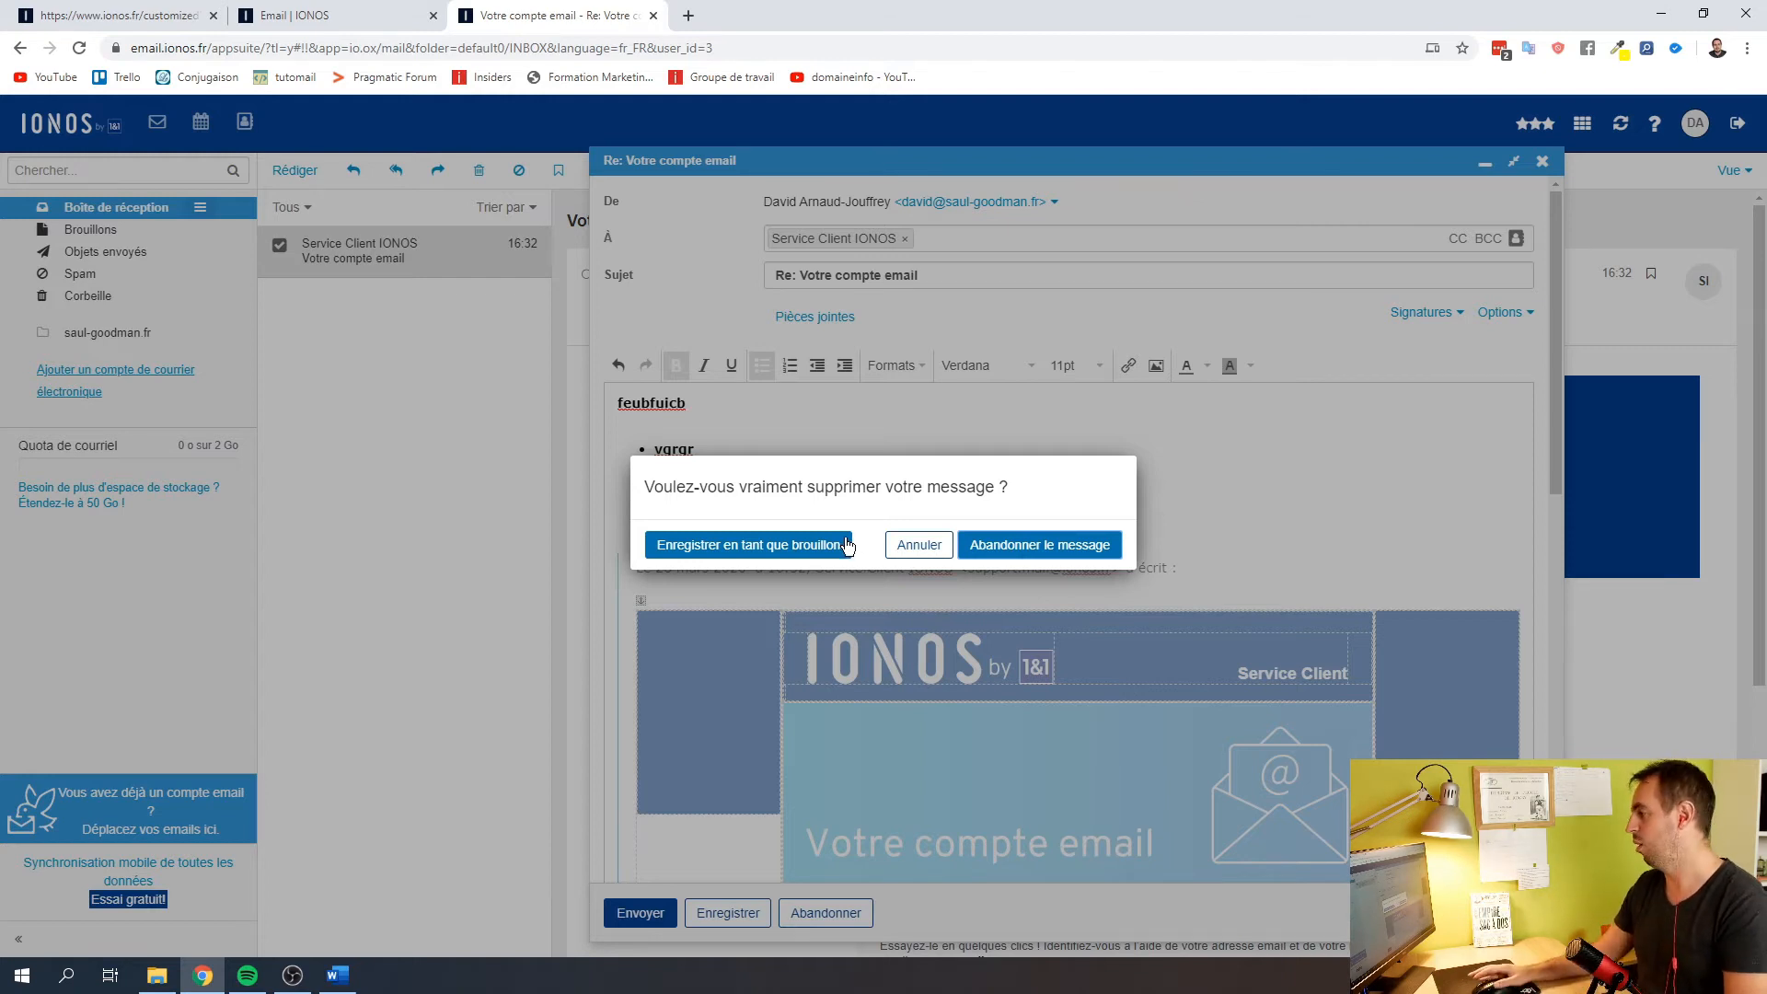
pyautogui.click(918, 544)
pyautogui.click(1542, 161)
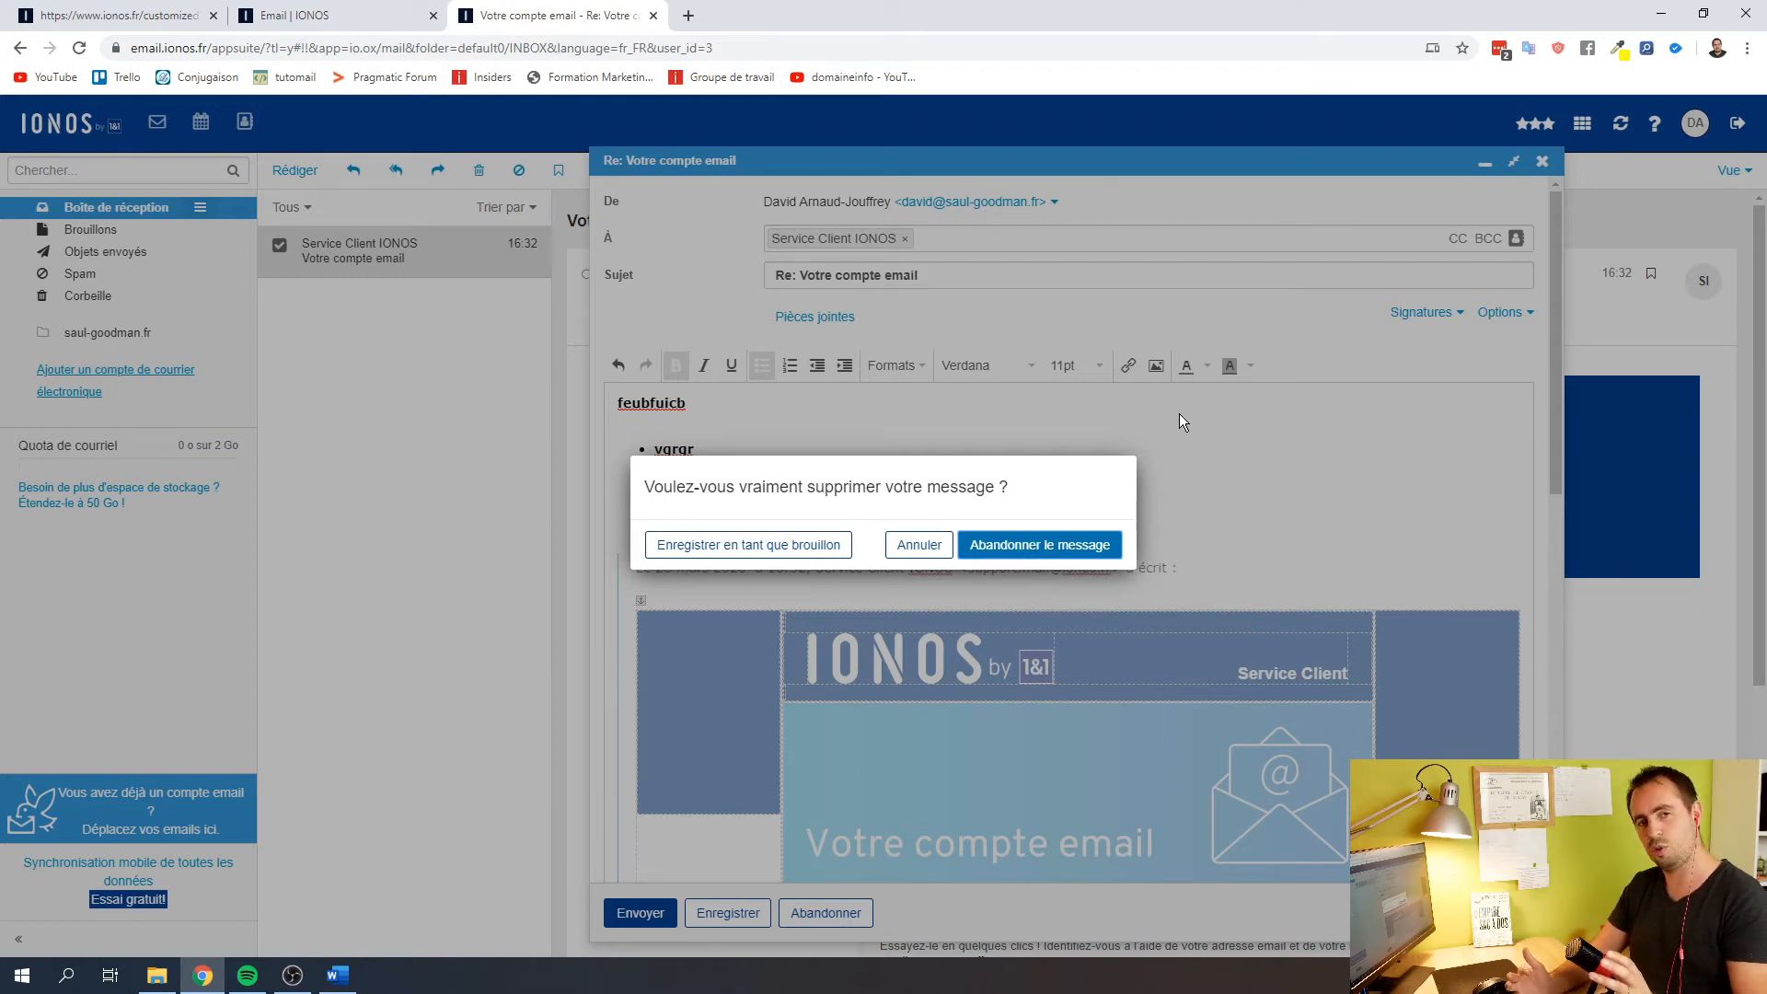
pyautogui.click(1039, 544)
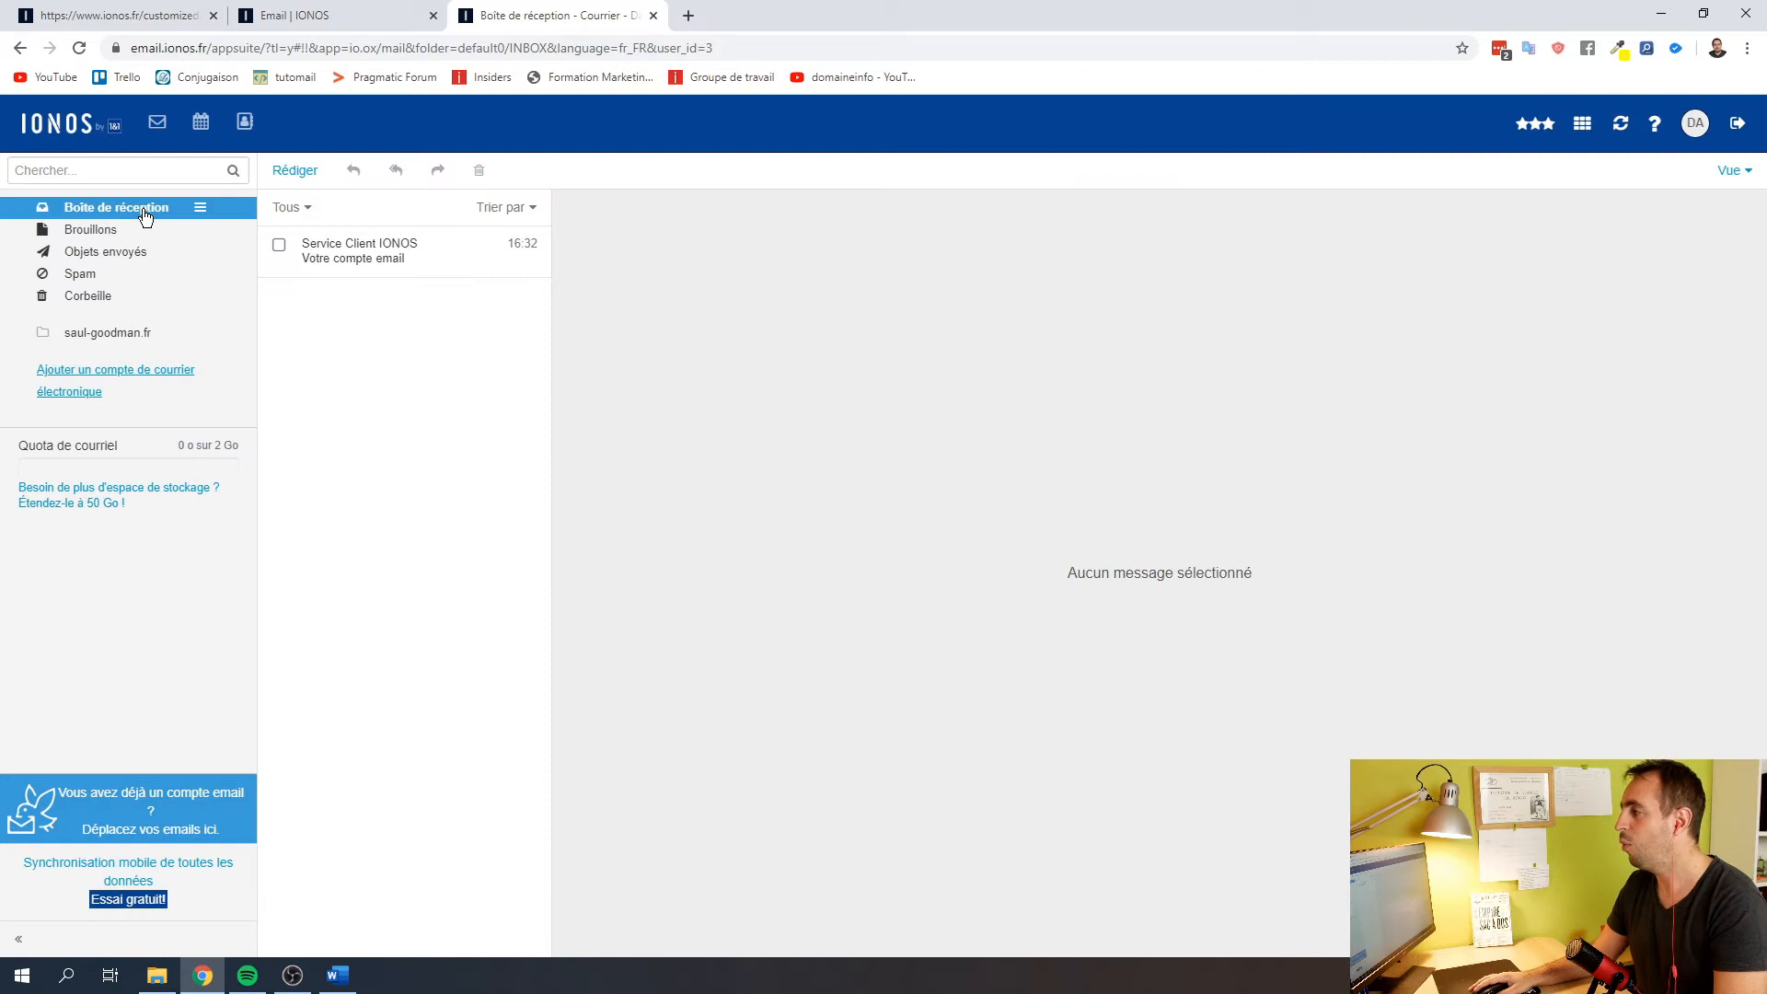
# Load Gmail in a new browser tab, then go back to the IONOS webmail tab
pyautogui.click(689, 16)
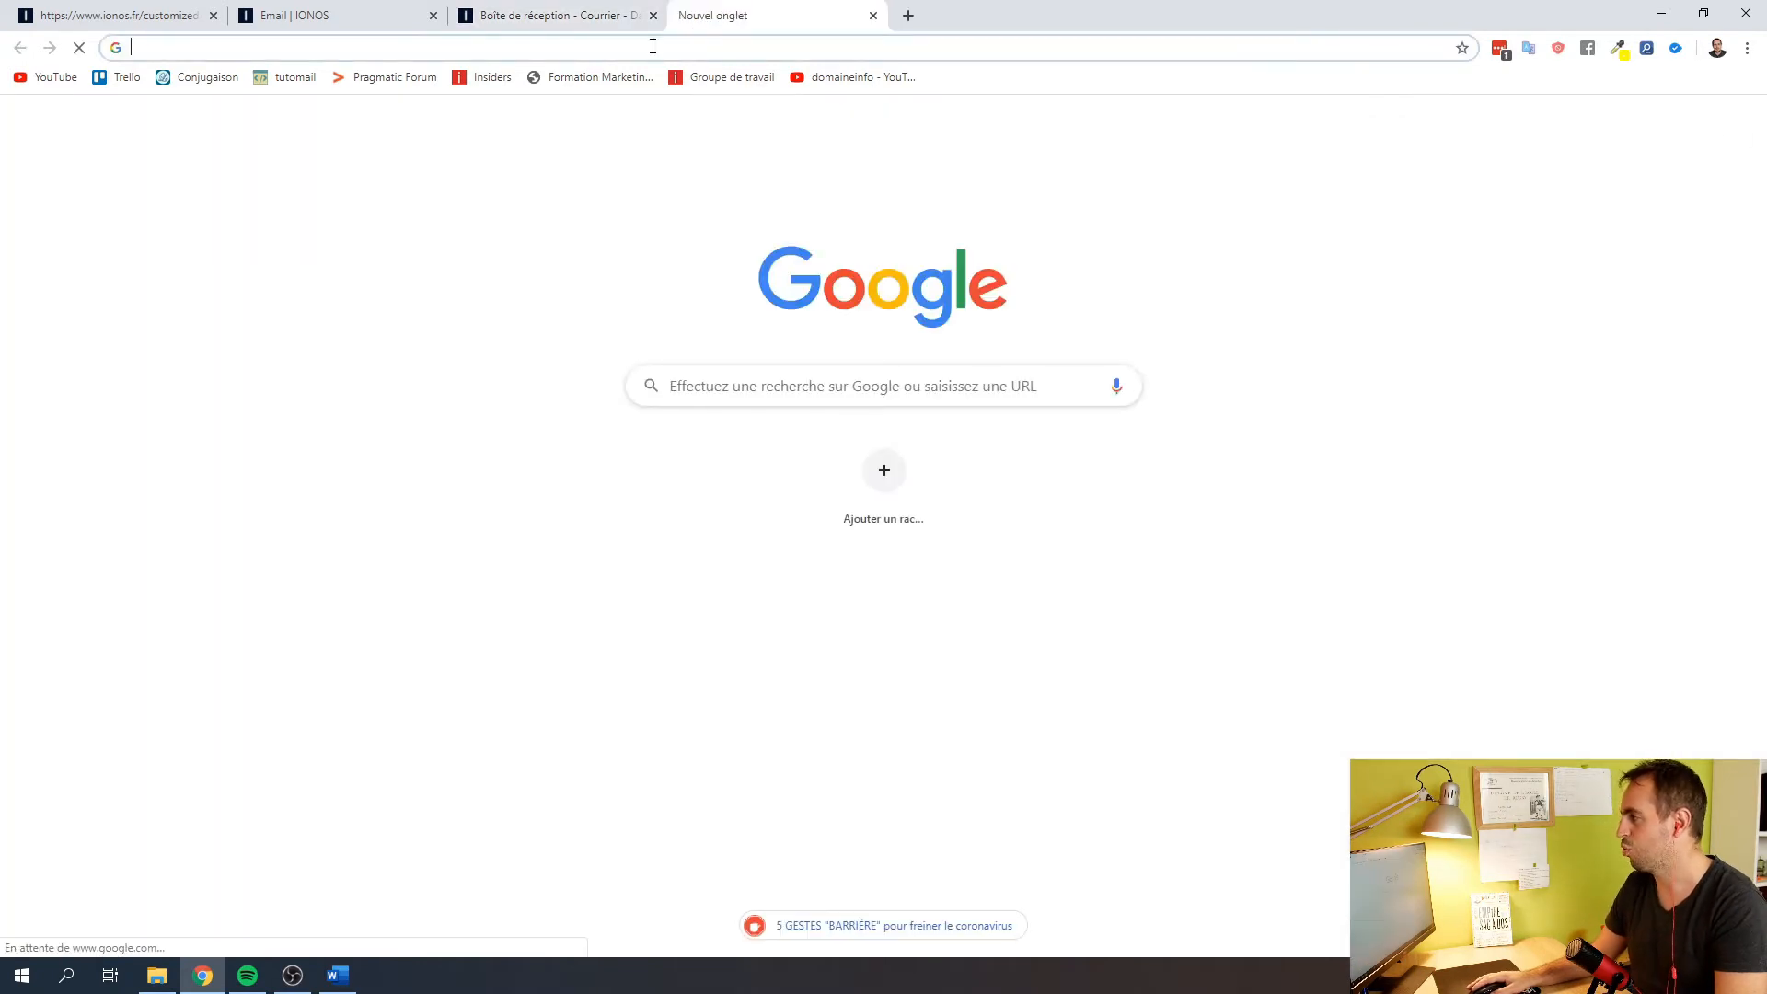
pyautogui.write('gmail')
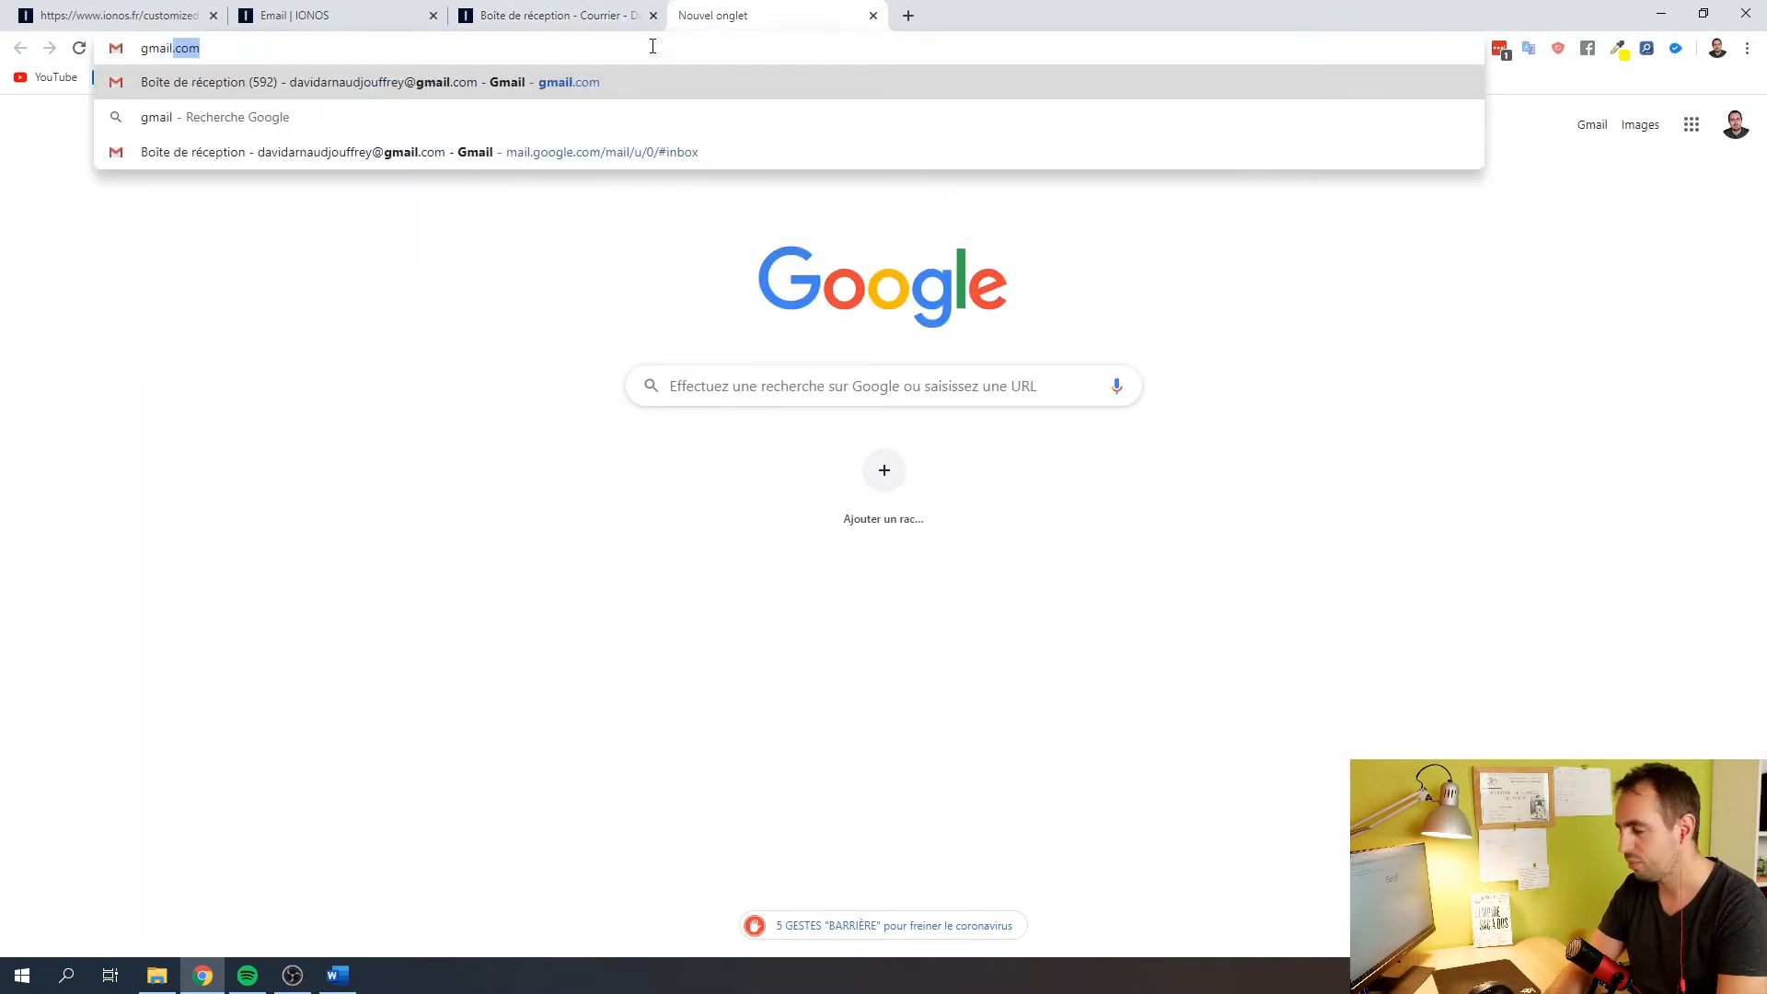
pyautogui.press('Return')
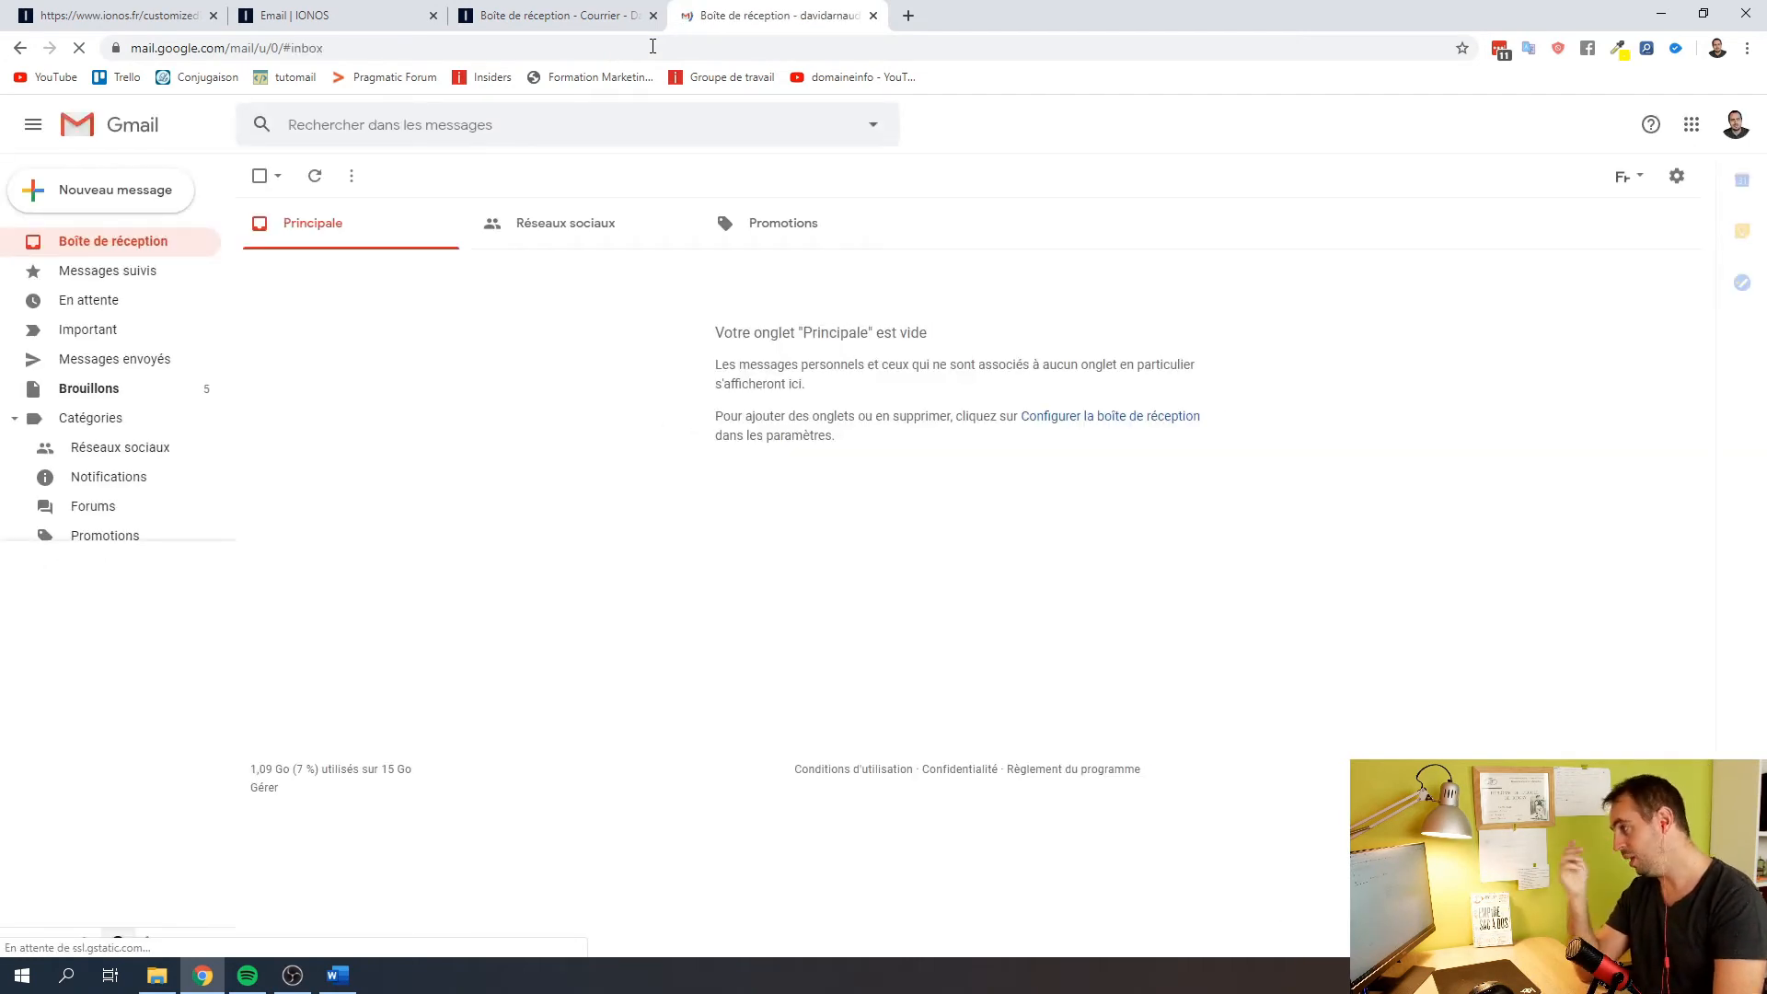
pyautogui.click(580, 16)
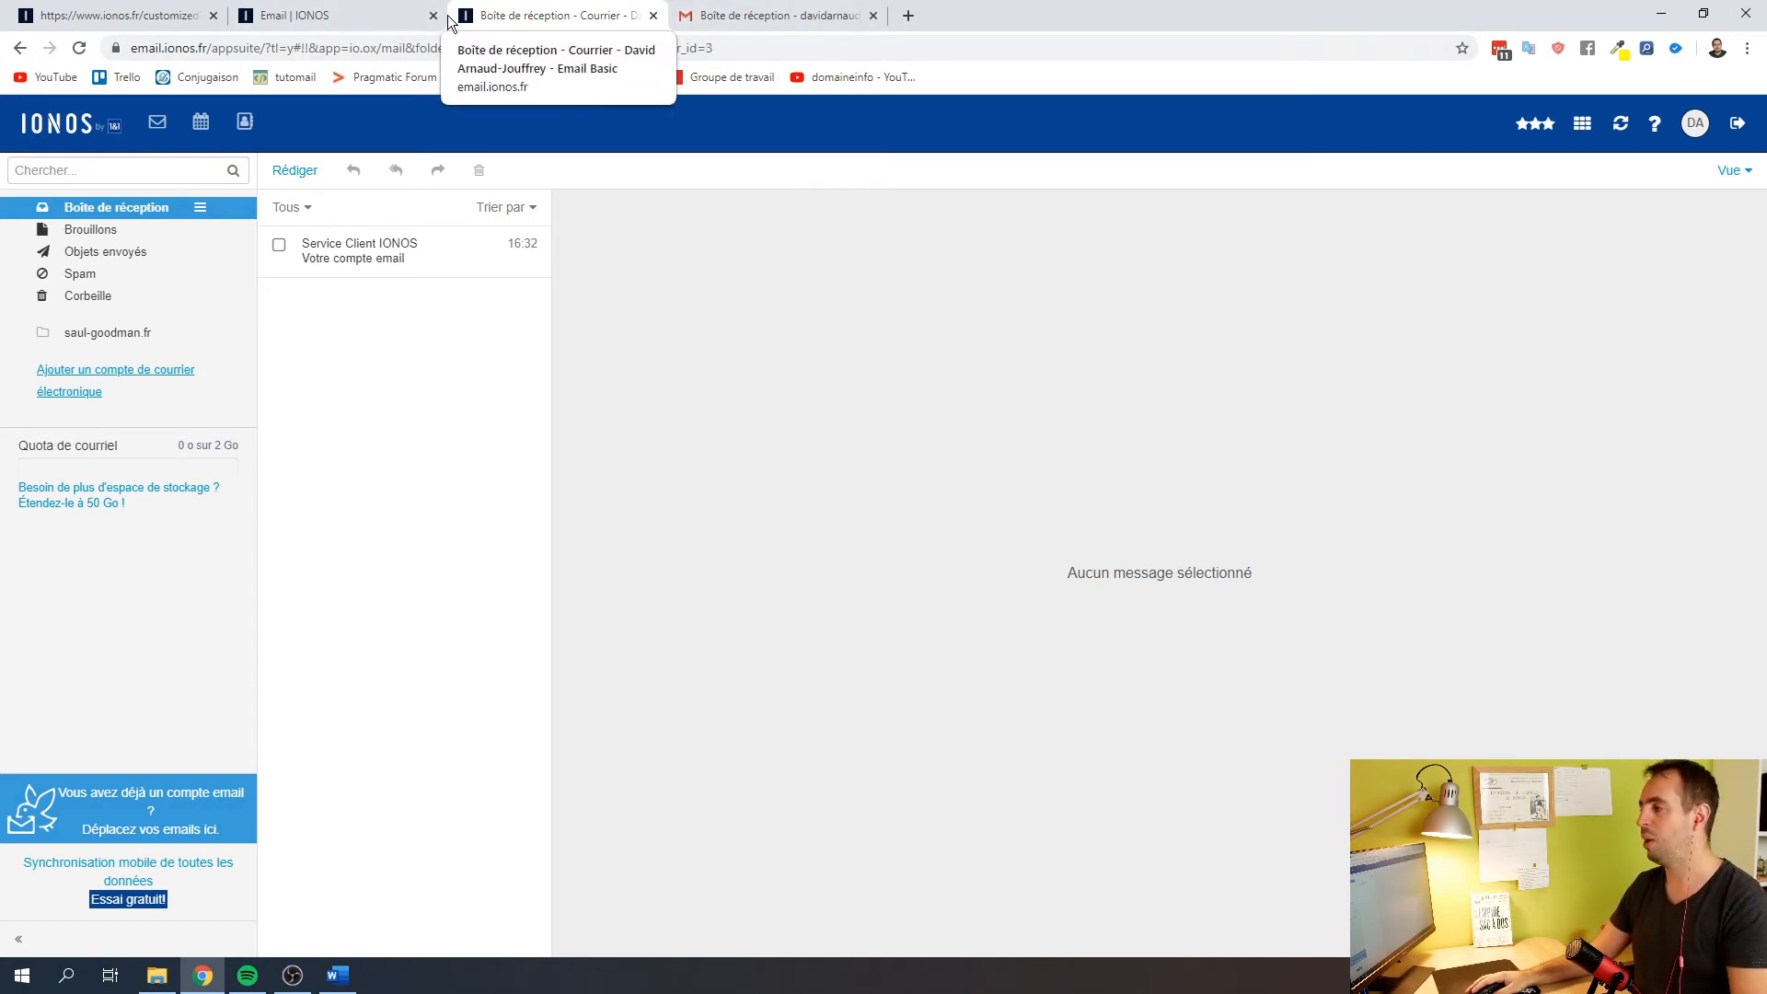
# Close webmail, go to the IONOS email addresses list and open the mailbox's mail-client setup page
pyautogui.click(652, 17)
pyautogui.click(246, 15)
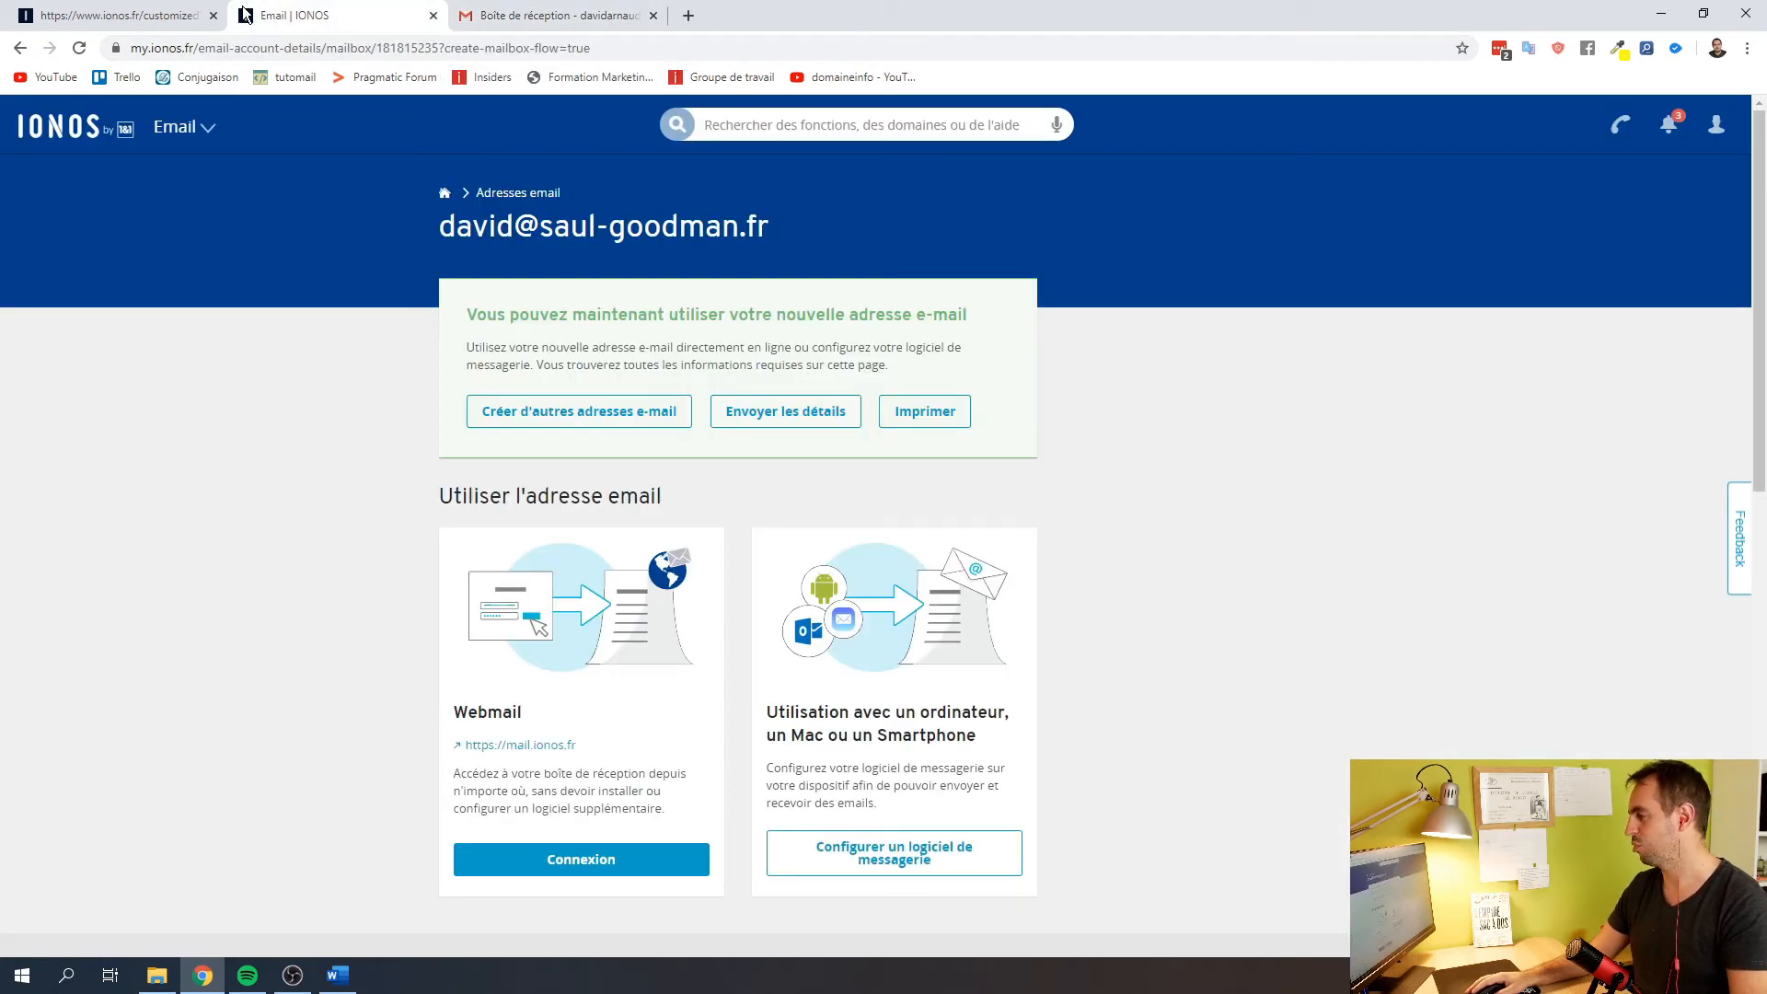
pyautogui.moveTo(91, 129)
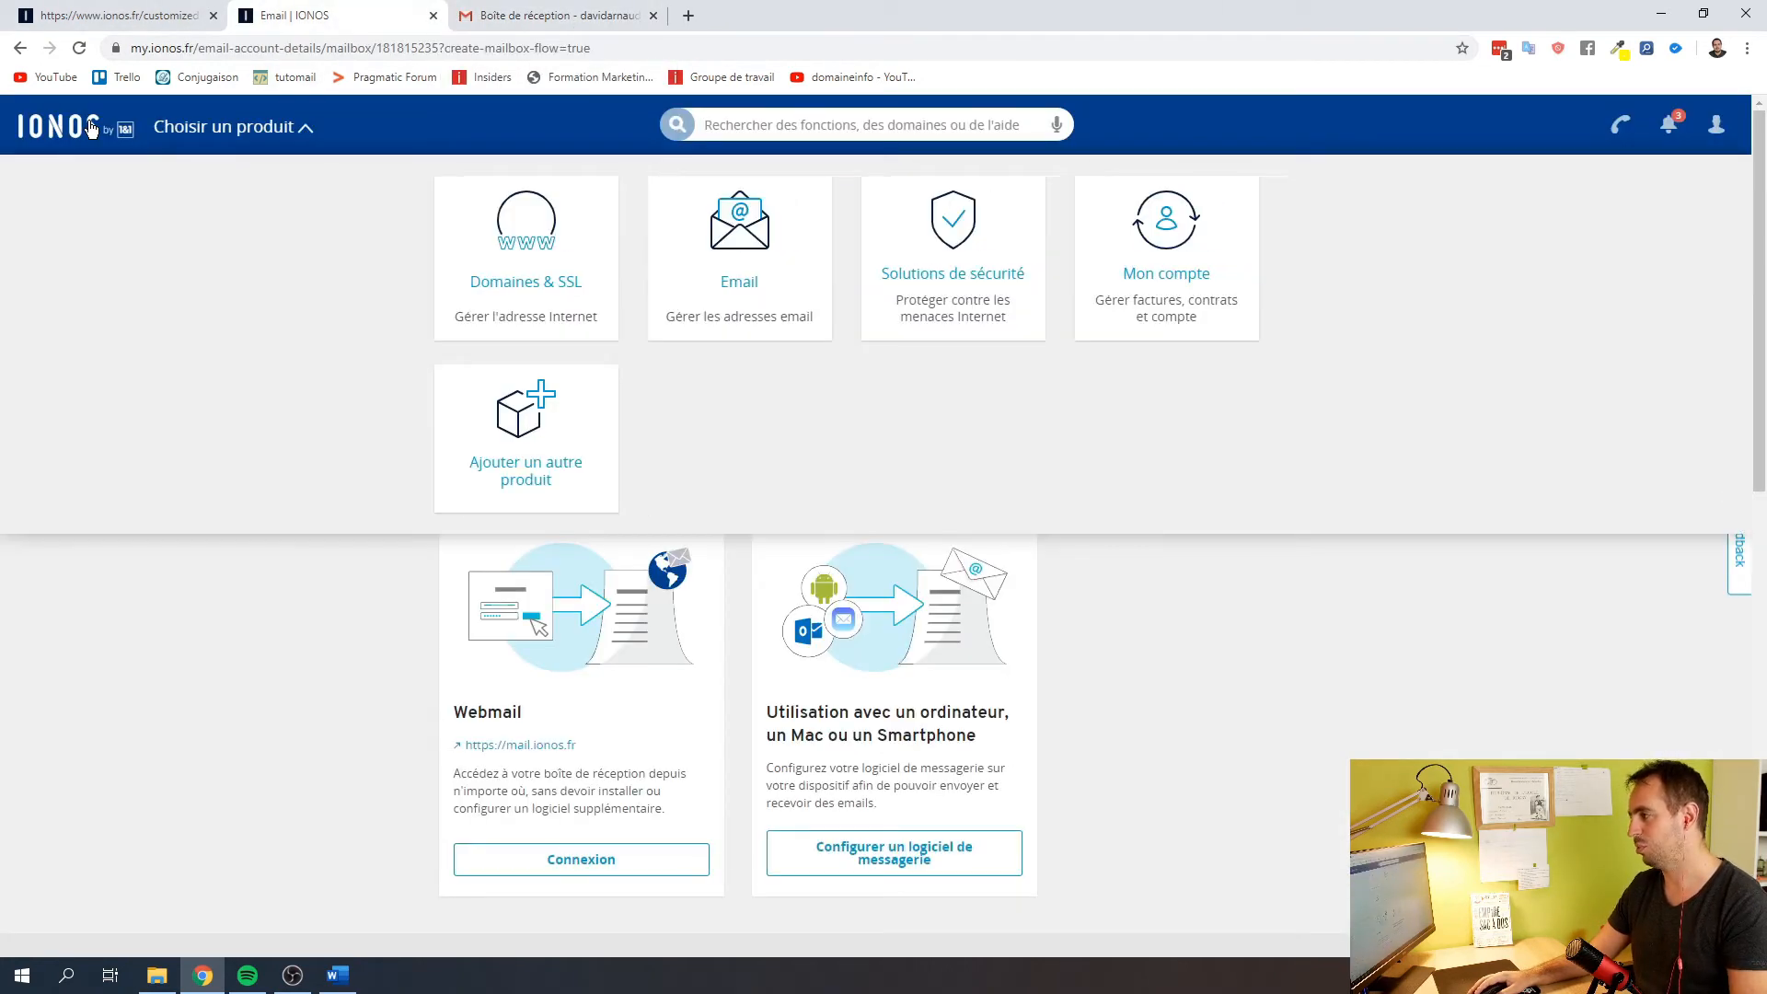
pyautogui.click(641, 254)
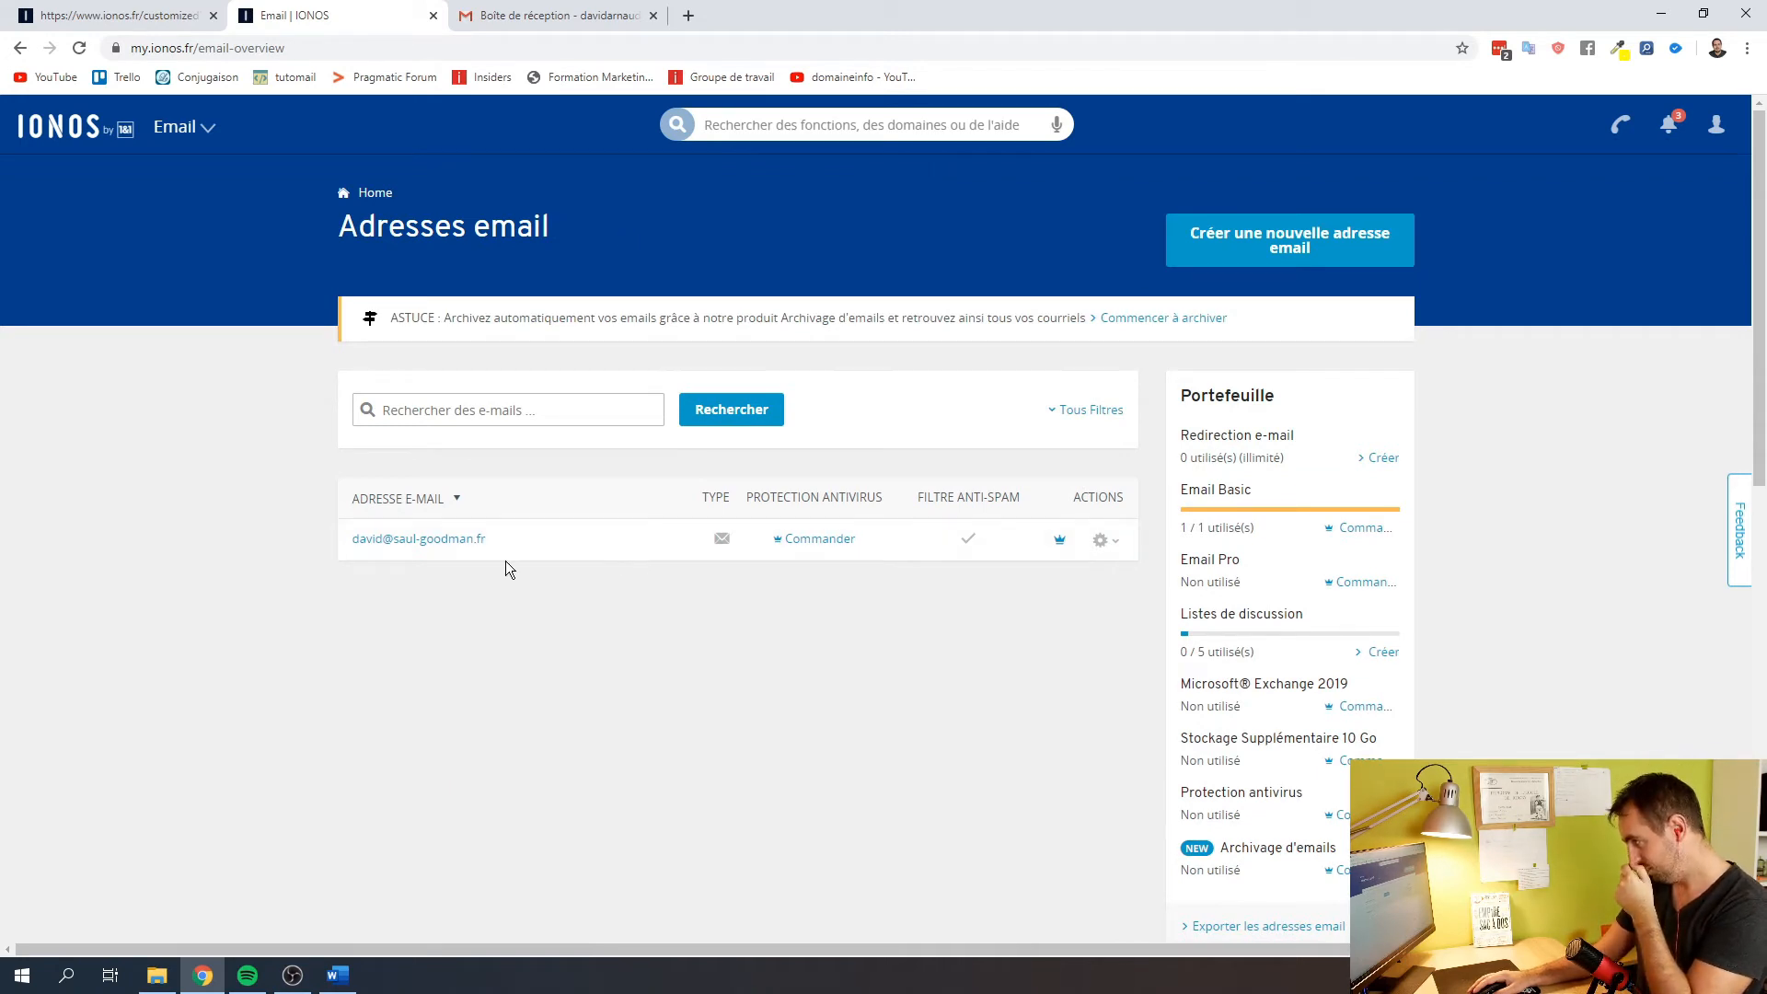
pyautogui.click(1103, 544)
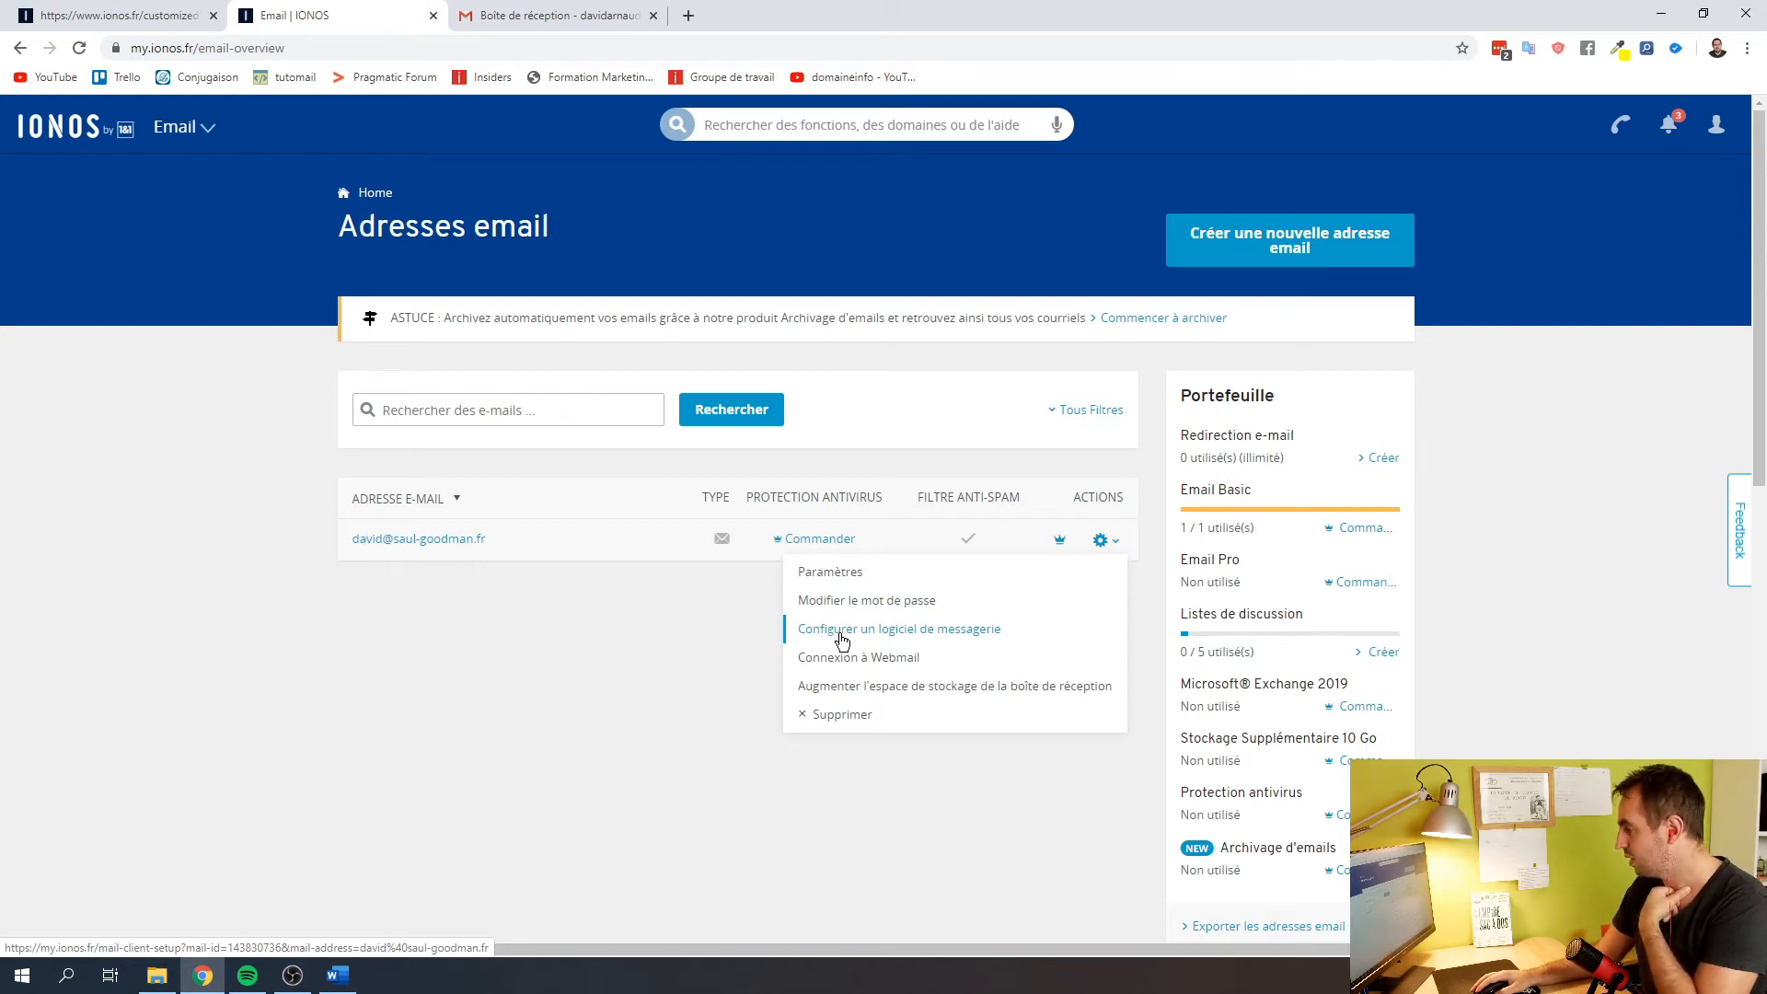
pyautogui.click(843, 635)
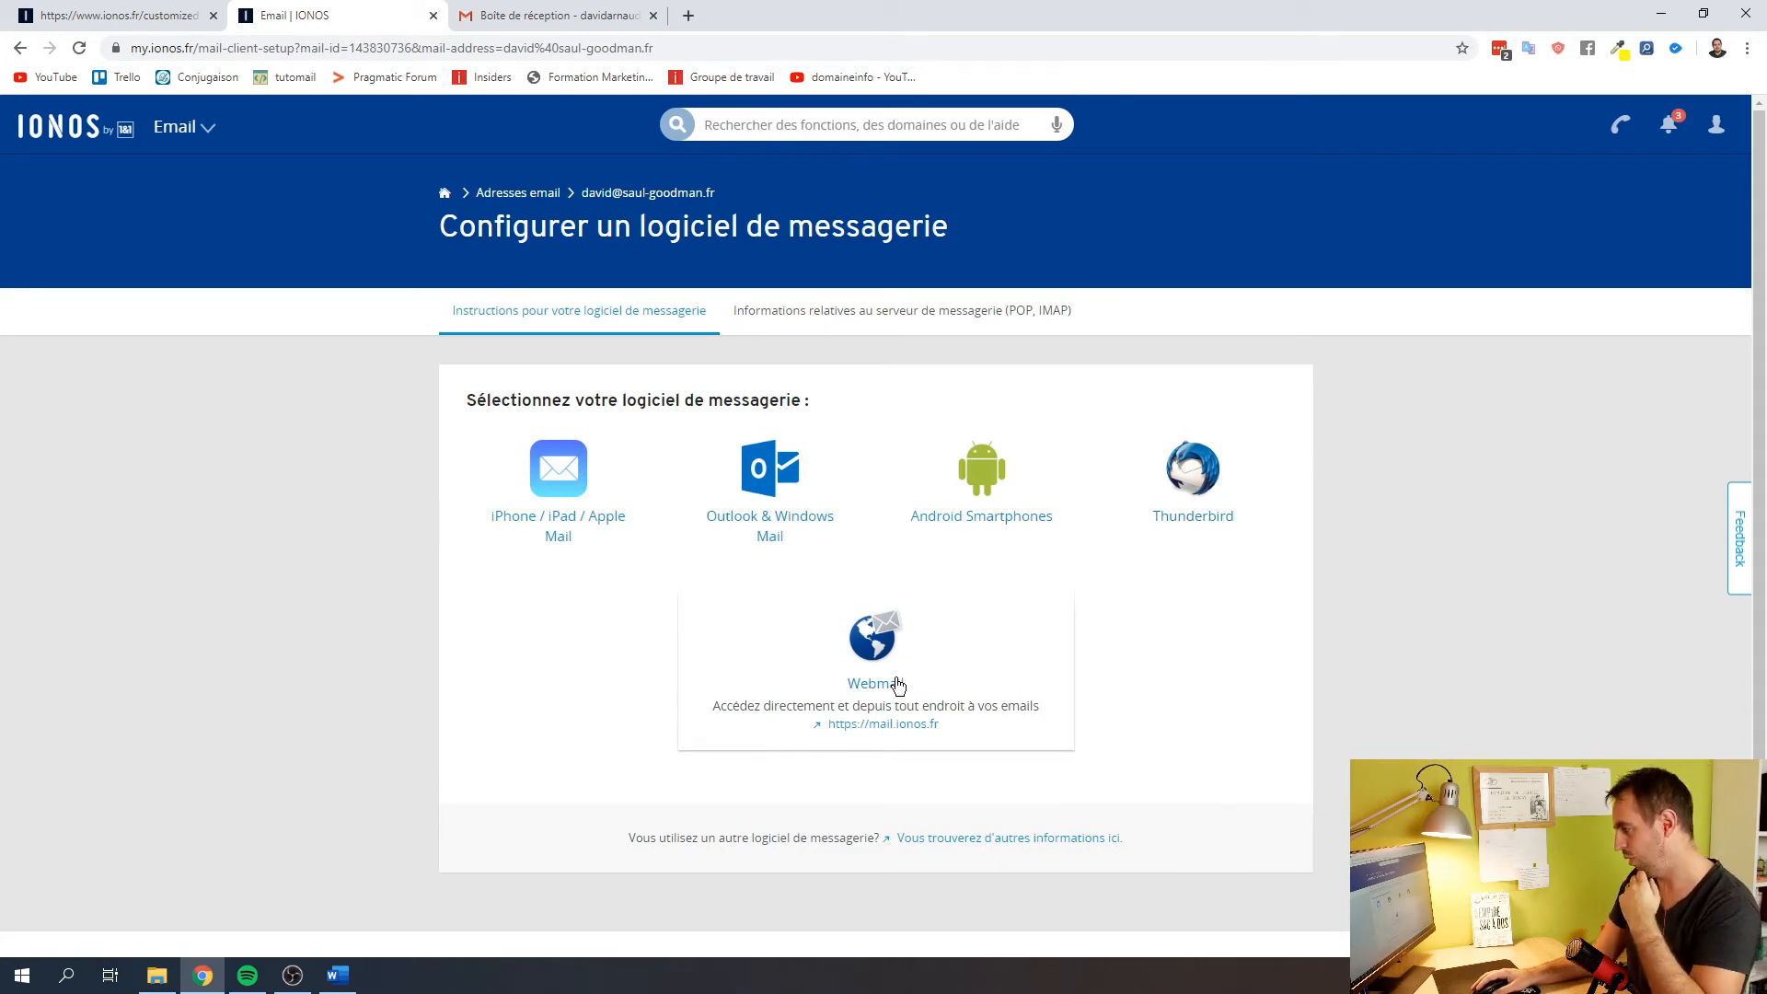
# Display the mailbox's manual POP and IMAP server settings
pyautogui.click(783, 318)
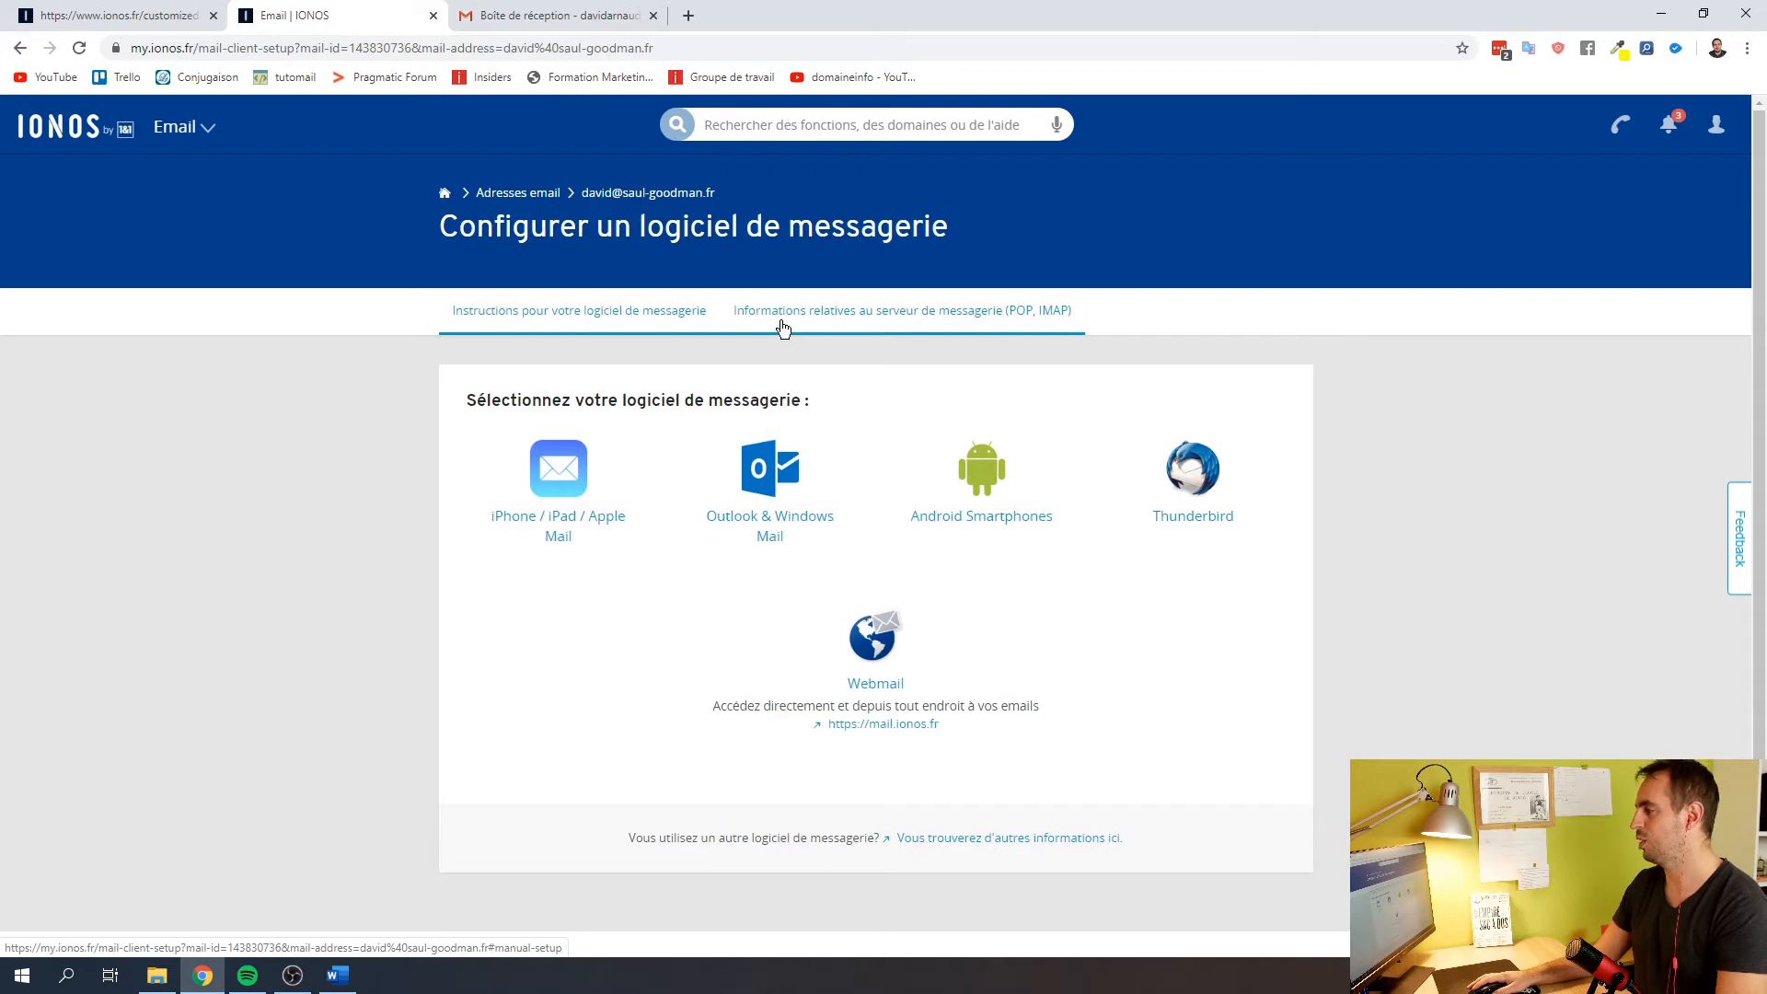
pyautogui.click(783, 329)
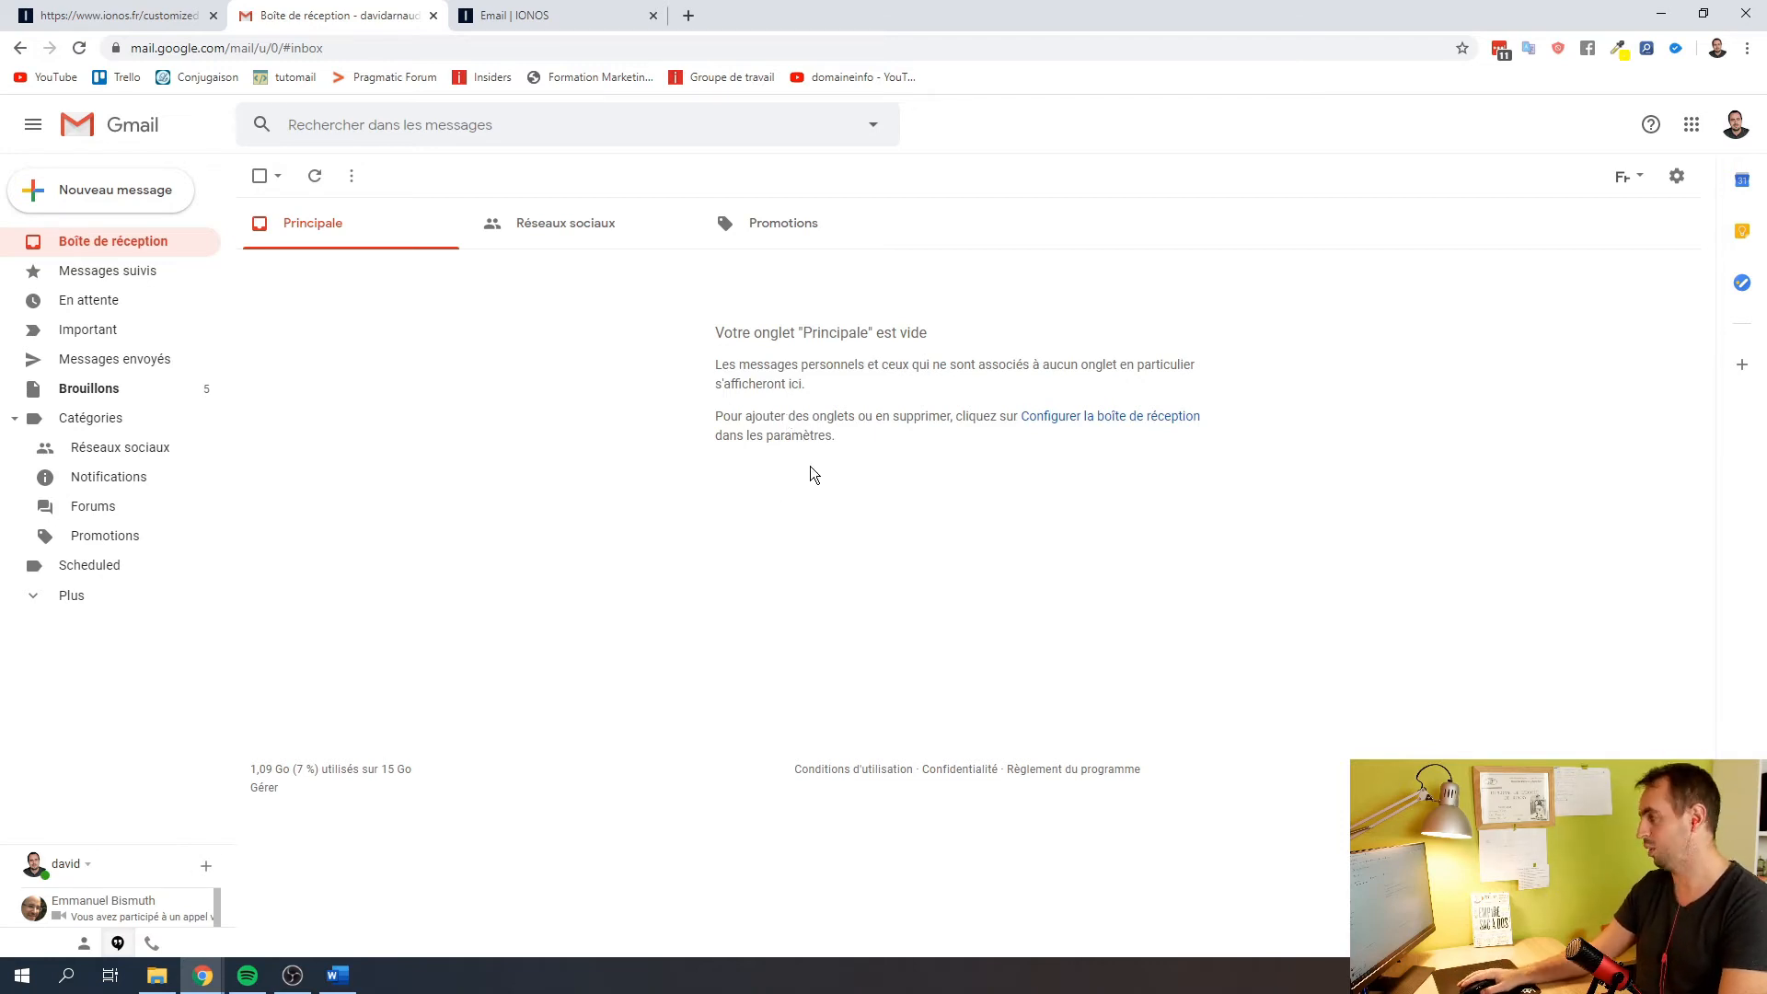
# Go to Gmail Settings > Comptes et importation and choose 'Ajouter une autre adresse e-mail'
pyautogui.click(1677, 184)
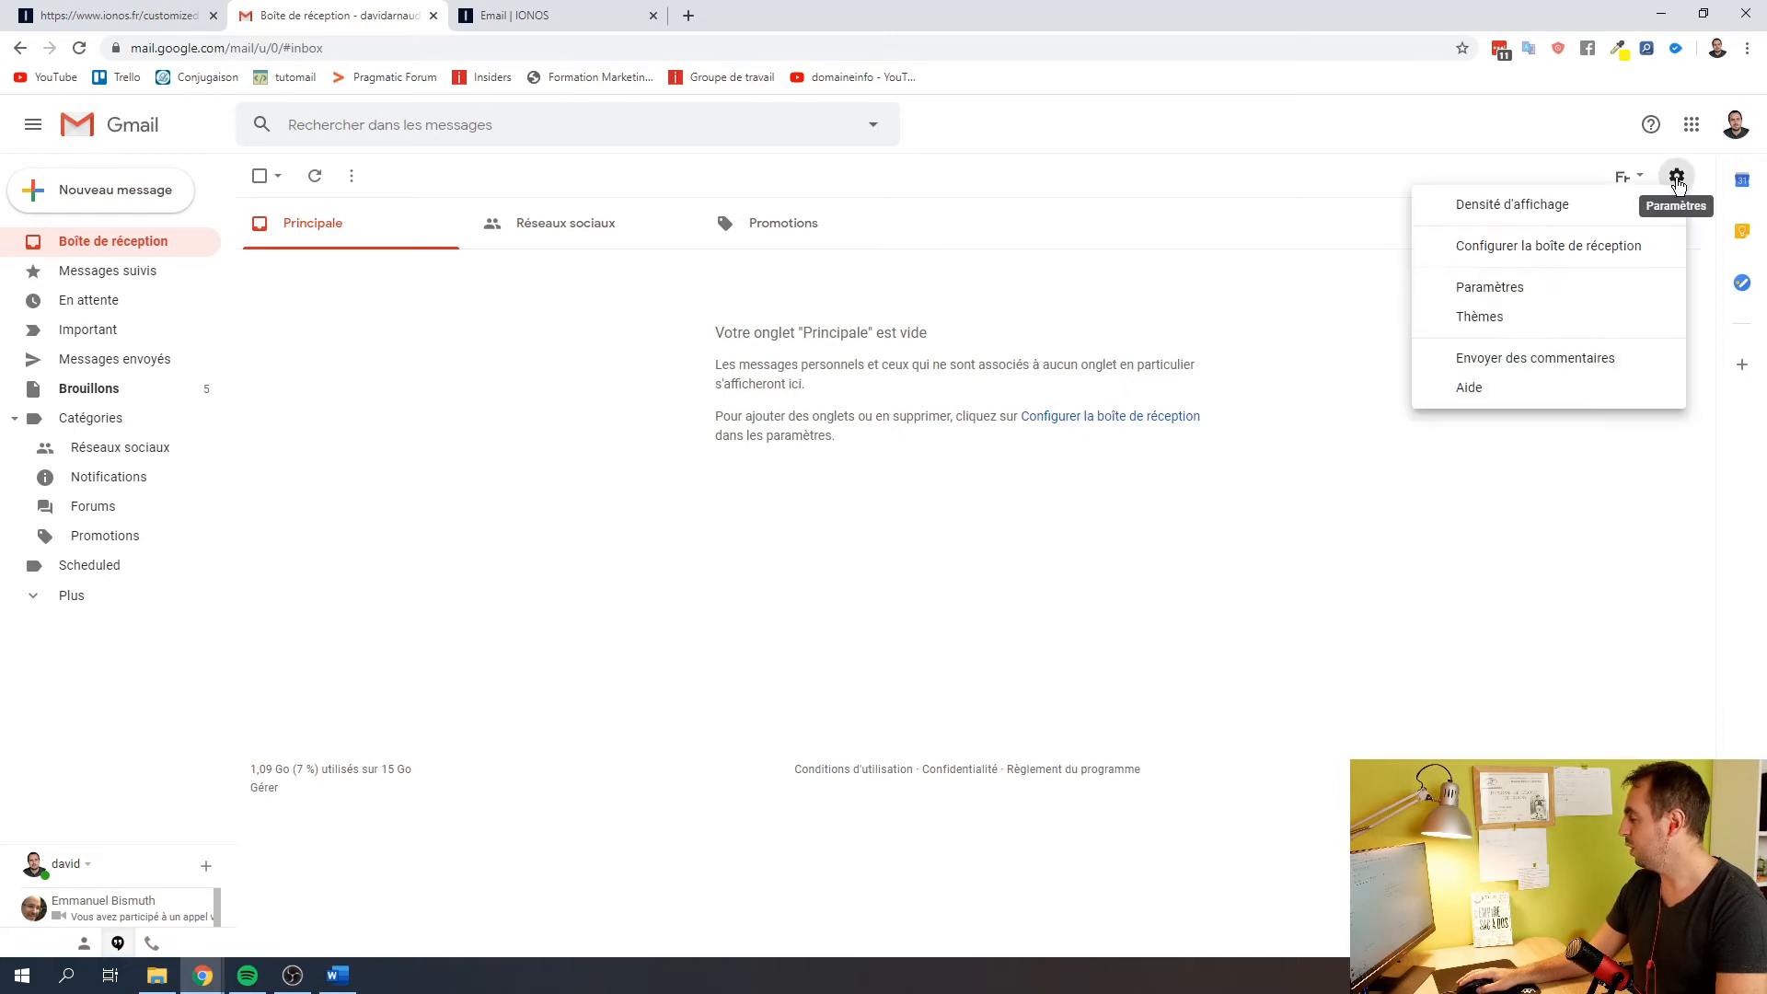
pyautogui.click(1476, 293)
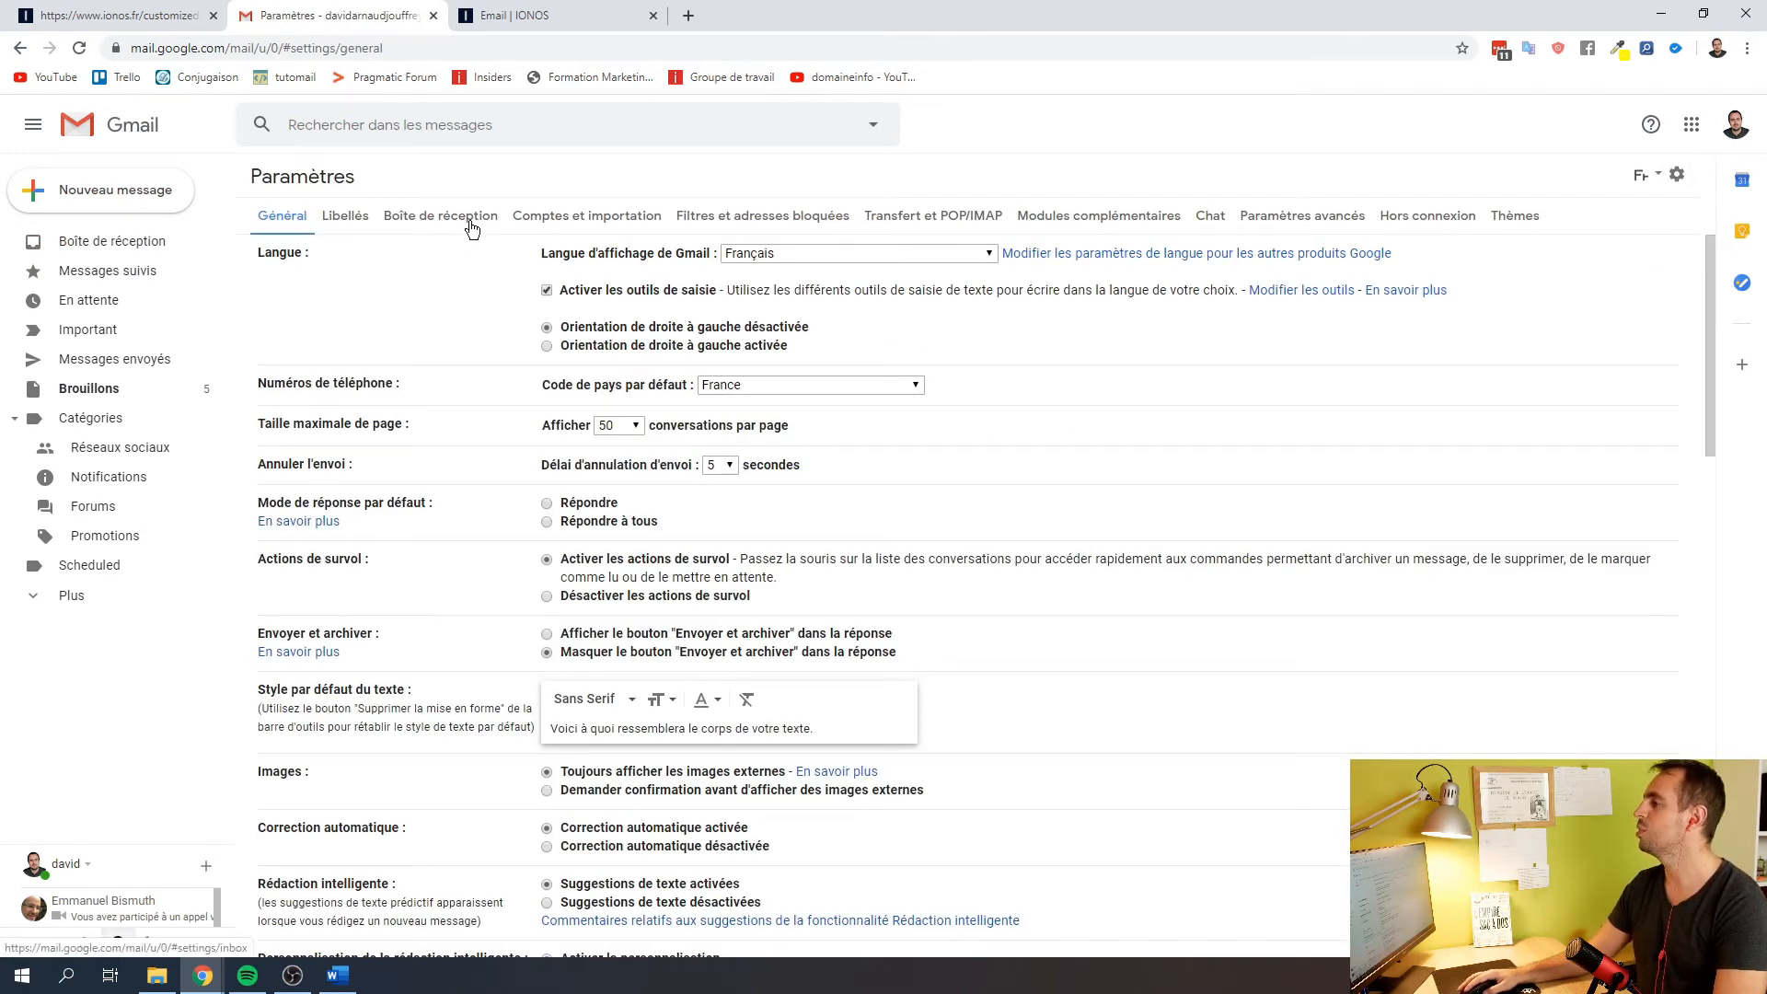
pyautogui.click(592, 221)
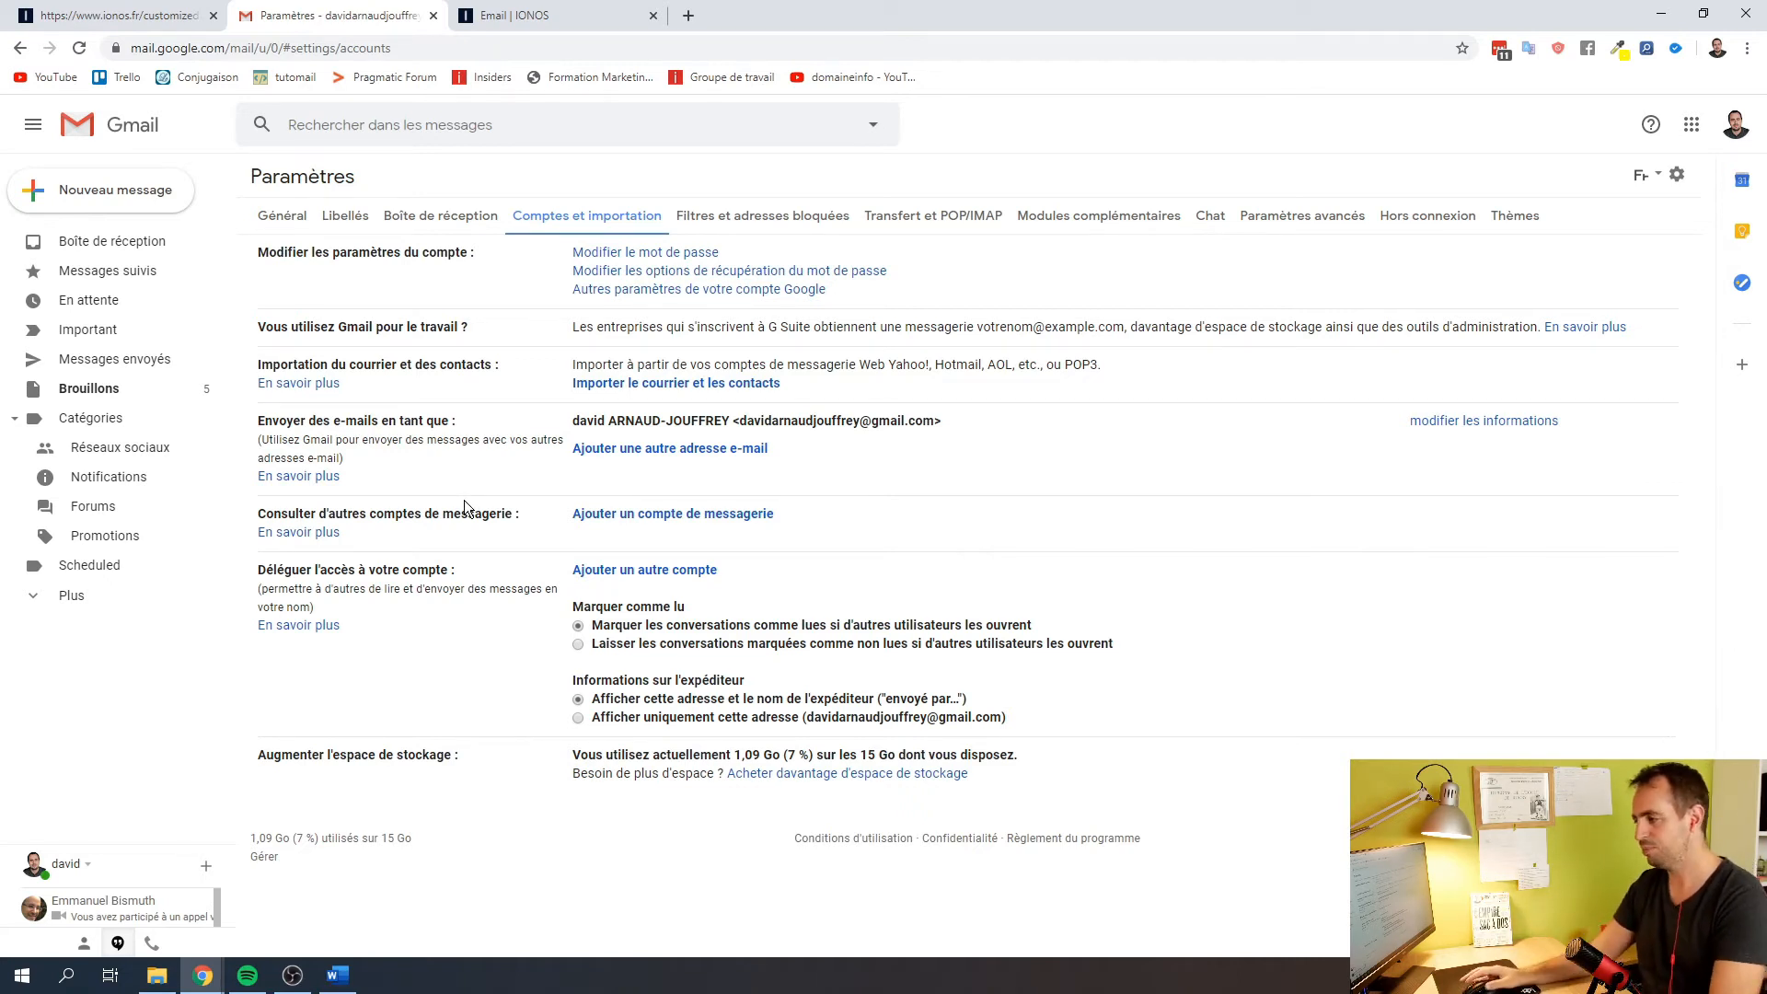
pyautogui.click(629, 451)
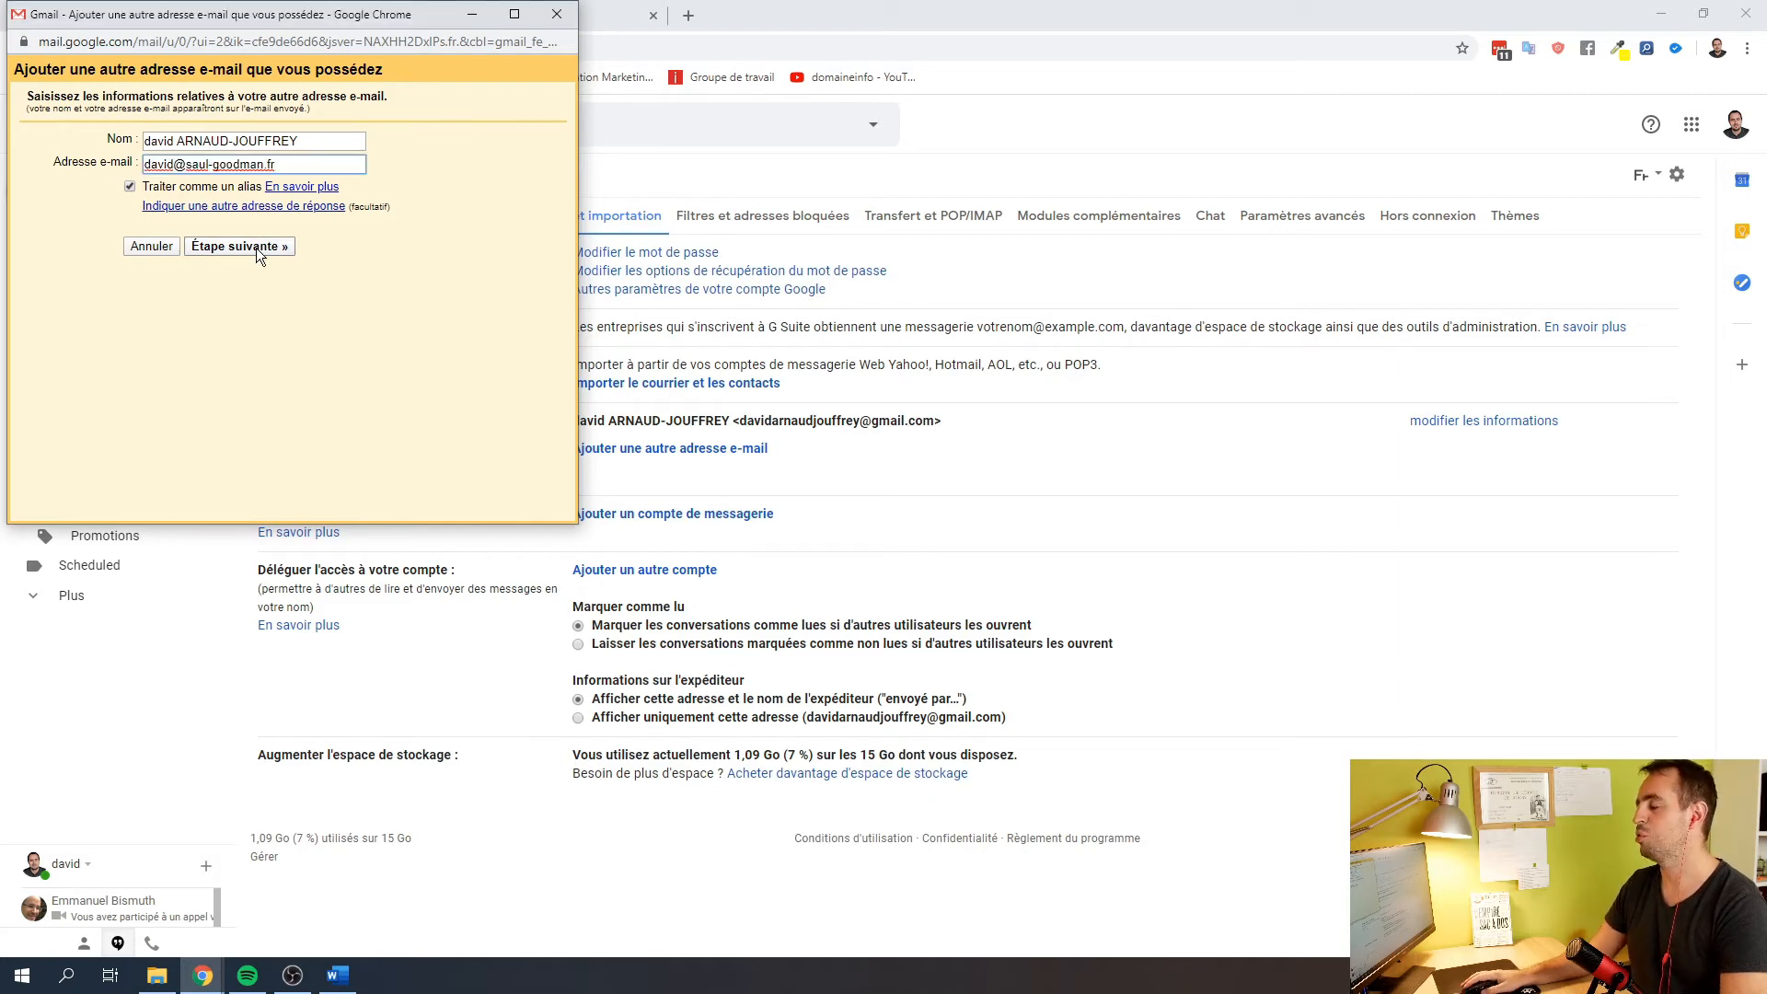
# Advance to the SMTP server step and dock it beside the IONOS server settings window
pyautogui.click(256, 247)
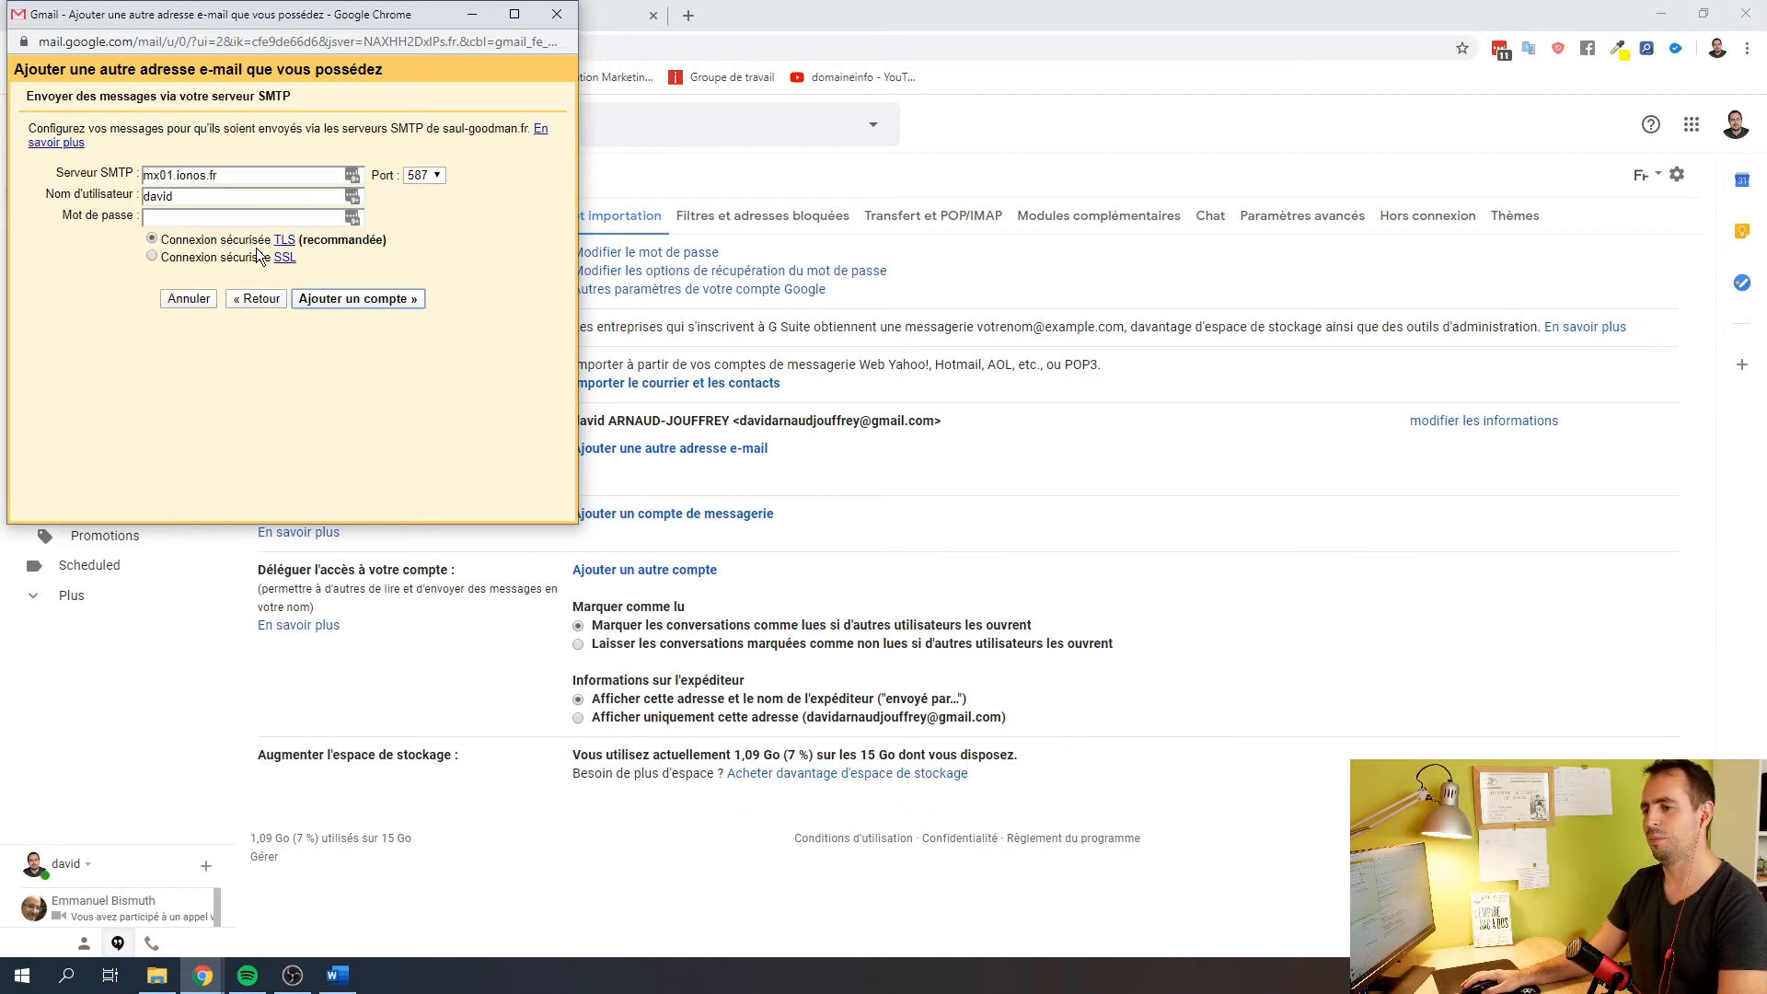
pyautogui.moveTo(290, 14); pyautogui.dragTo(768, 185)
pyautogui.click(512, 16)
pyautogui.moveTo(511, 18); pyautogui.dragTo(2, 331)
pyautogui.moveTo(962, 7); pyautogui.dragTo(1766, 198)
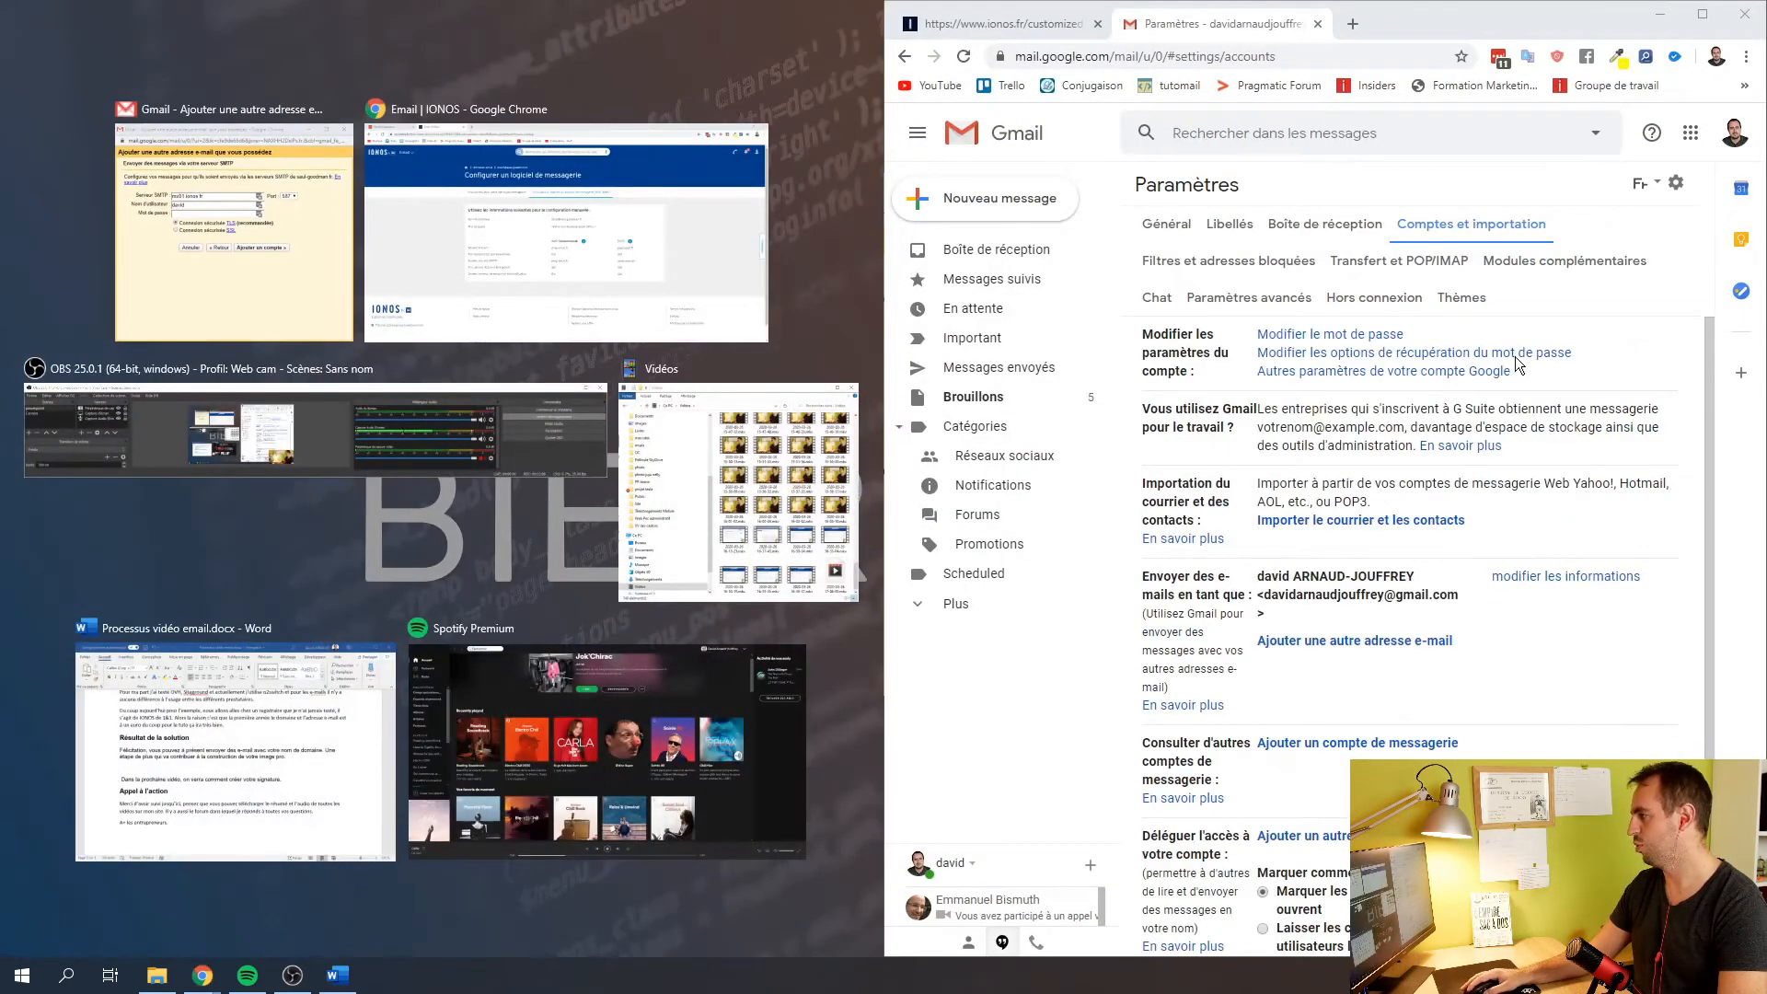
pyautogui.click(225, 112)
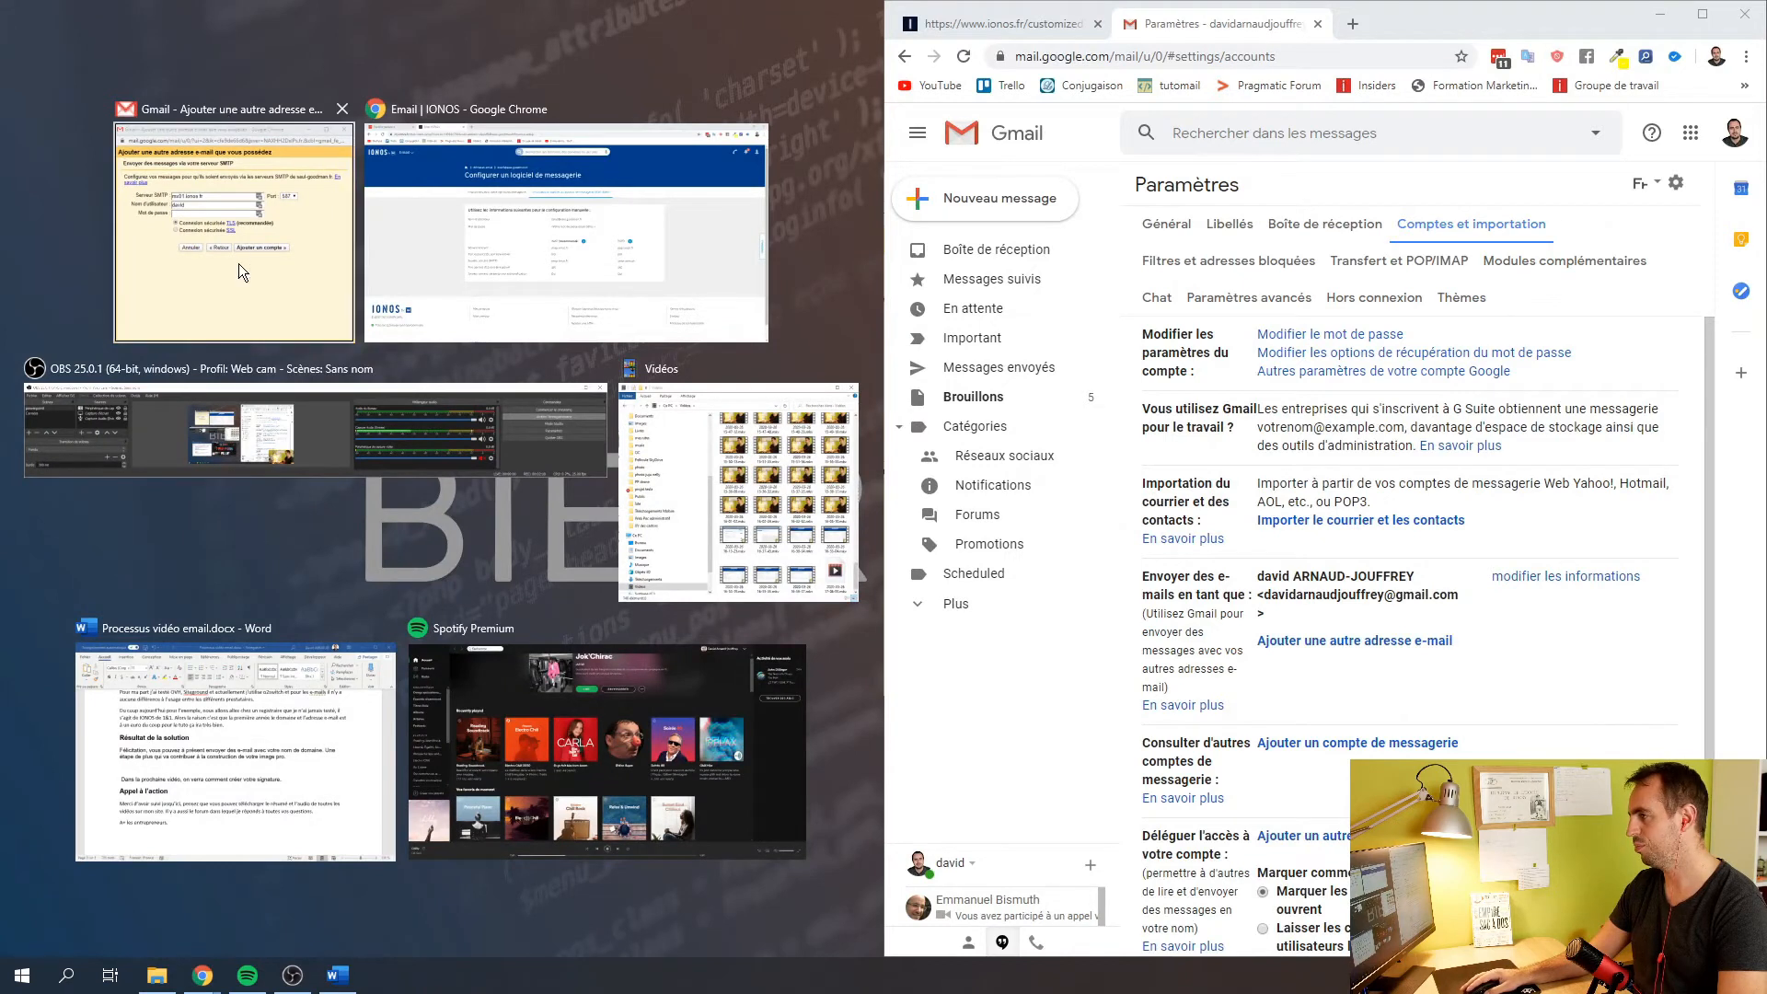
pyautogui.moveTo(552, 1); pyautogui.dragTo(1117, 1)
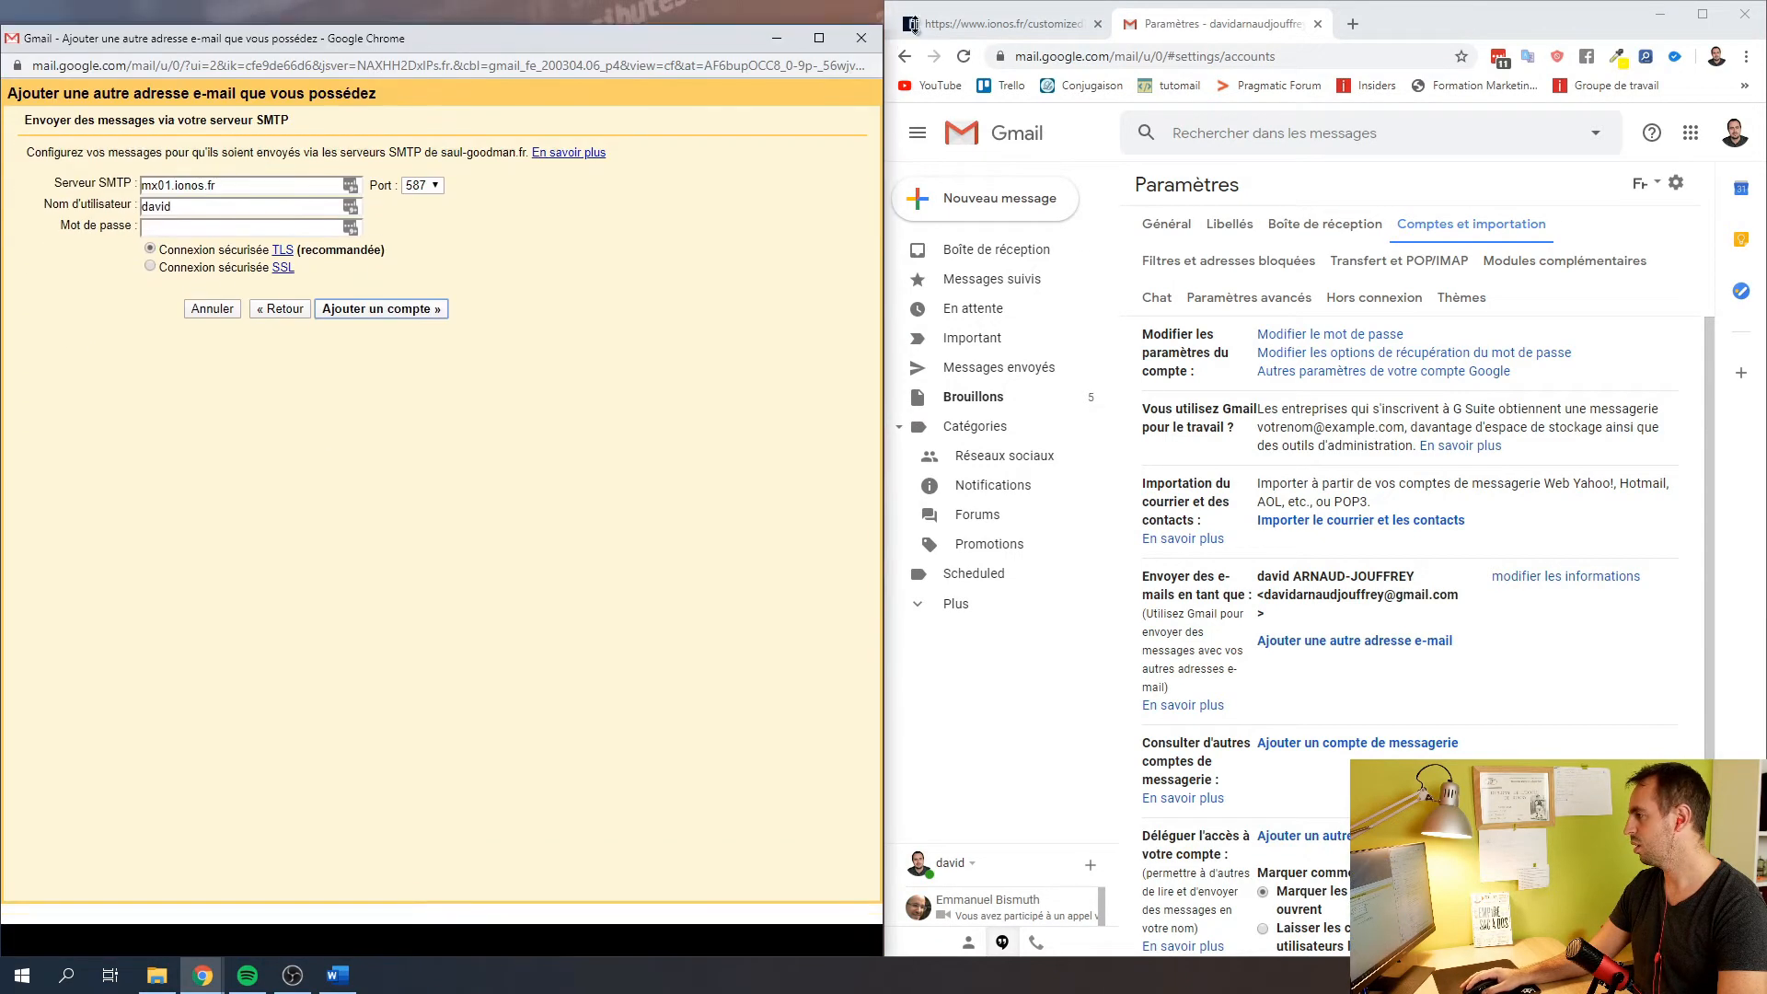
pyautogui.moveTo(0, 444); pyautogui.dragTo(1221, 20)
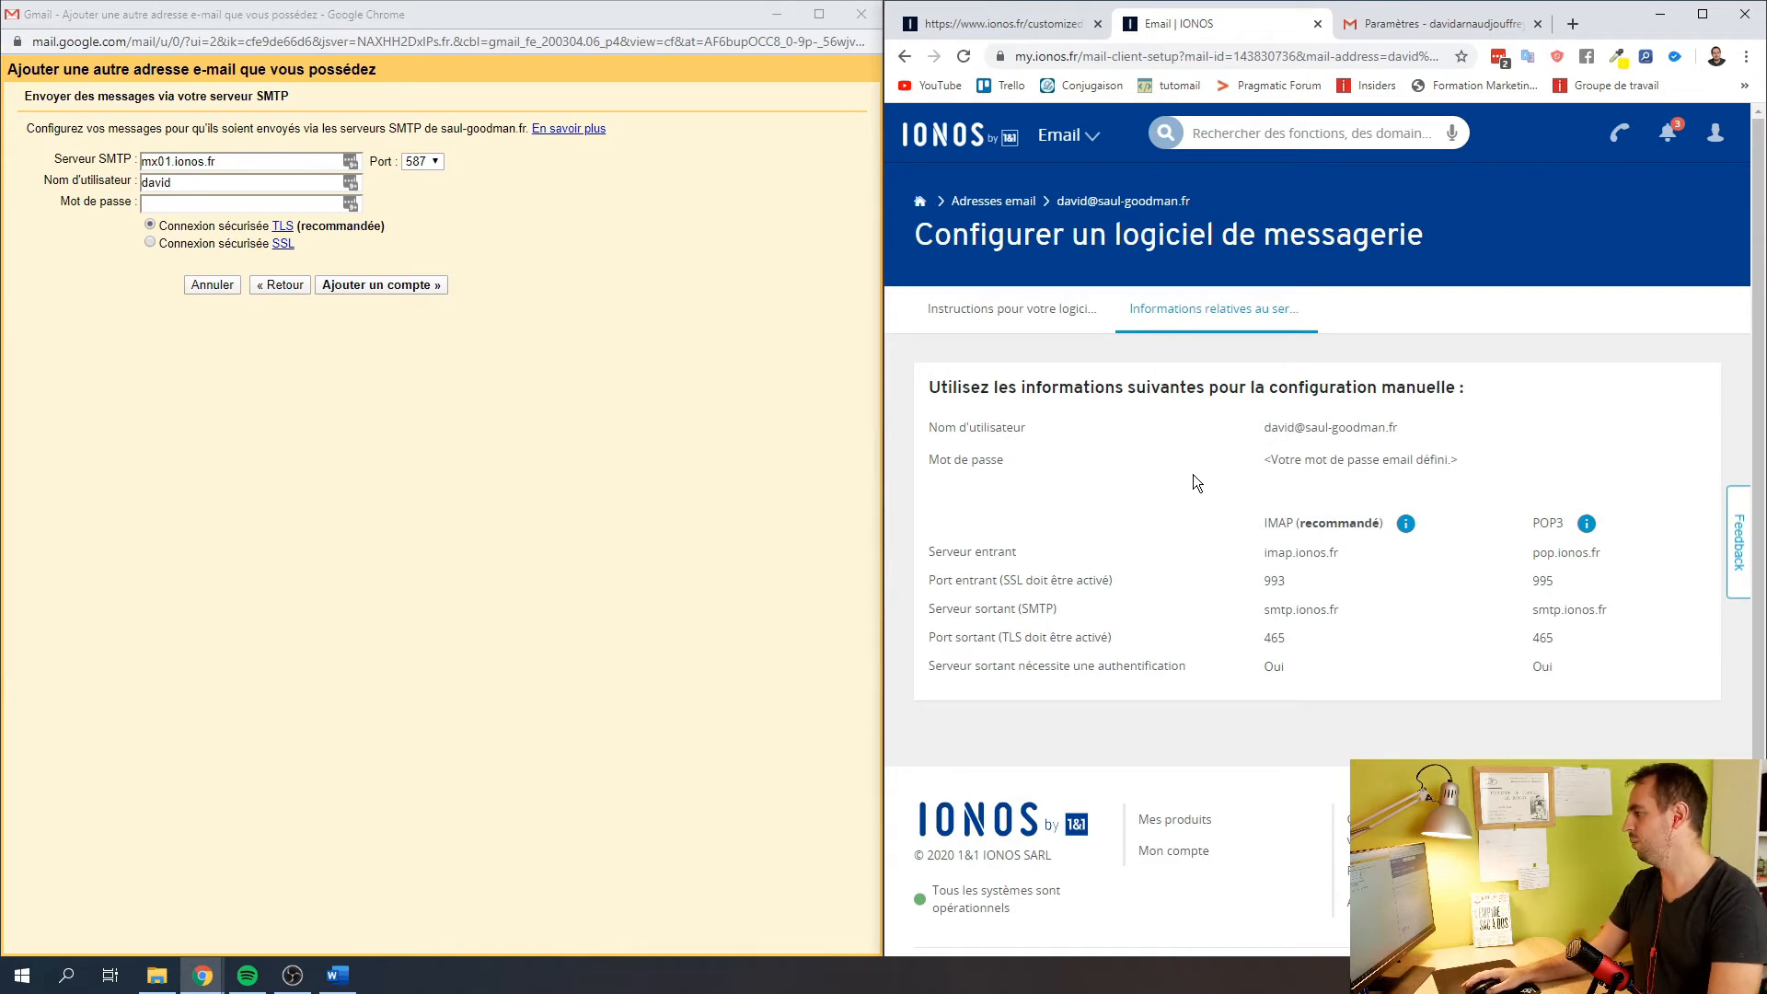
# Replace the SMTP server mx01.ionos.fr with smtp.ionos.fr copied from the IONOS page
pyautogui.scroll(-1, 1171, 493)
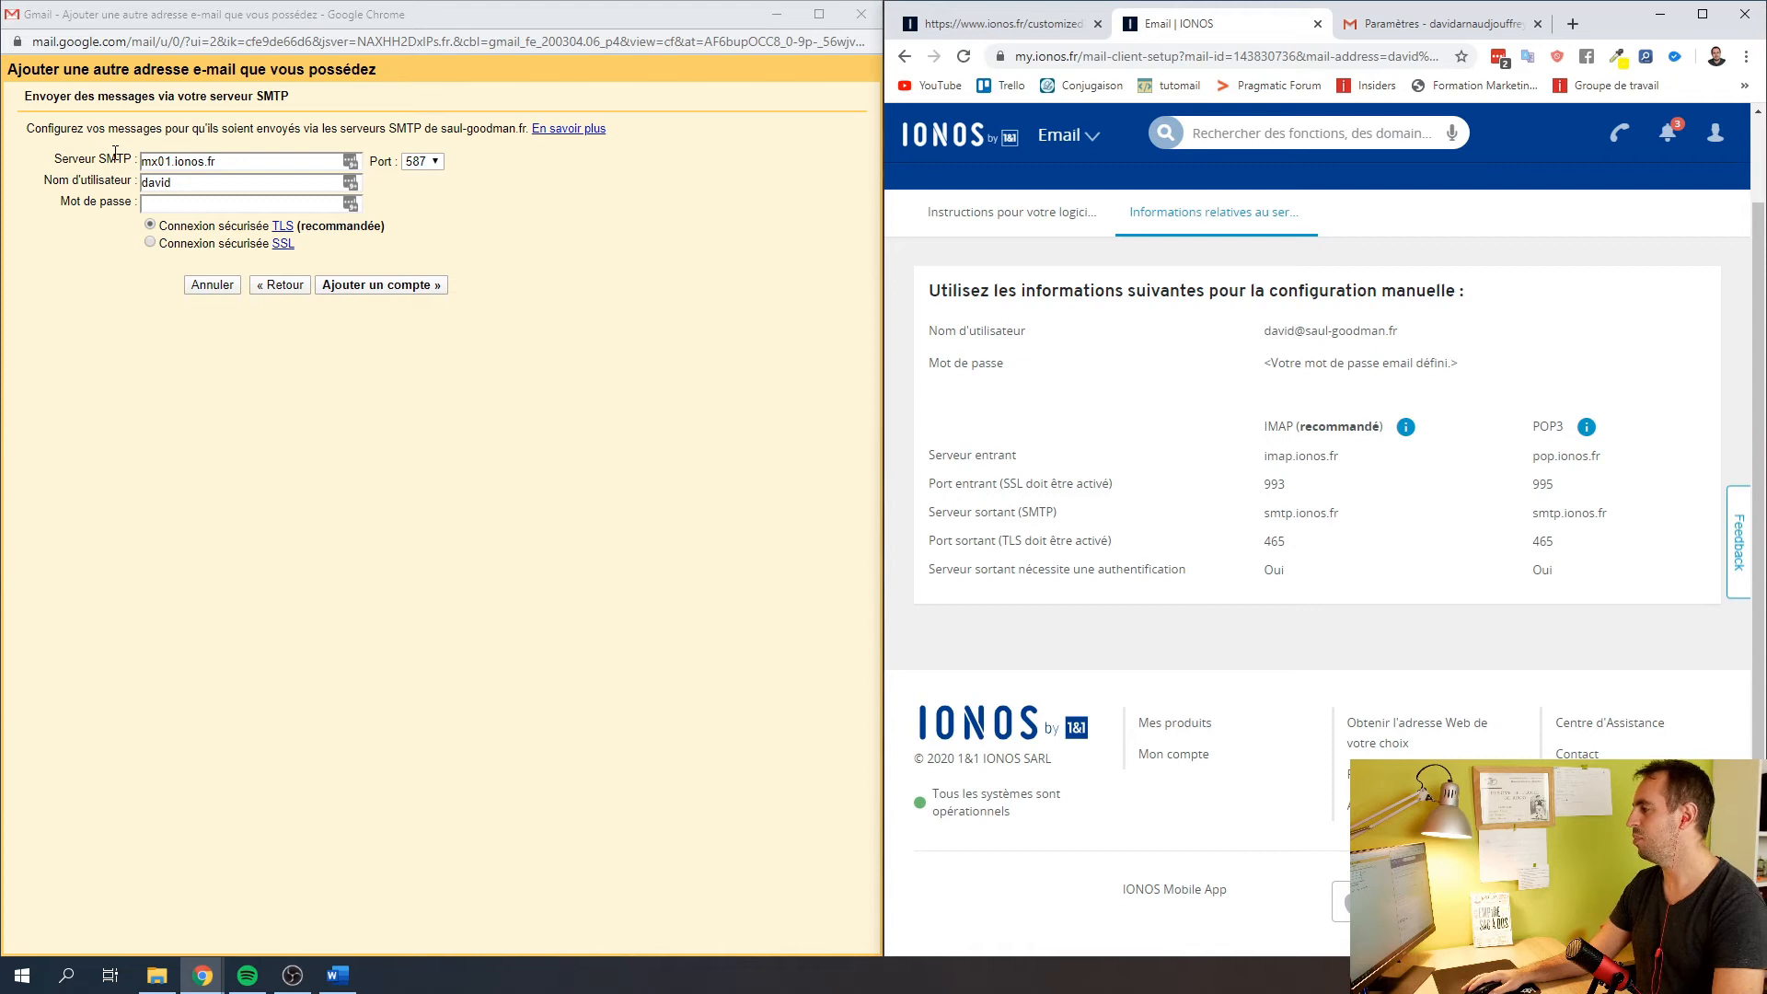
pyautogui.click(212, 161)
pyautogui.moveTo(231, 161); pyautogui.dragTo(136, 150)
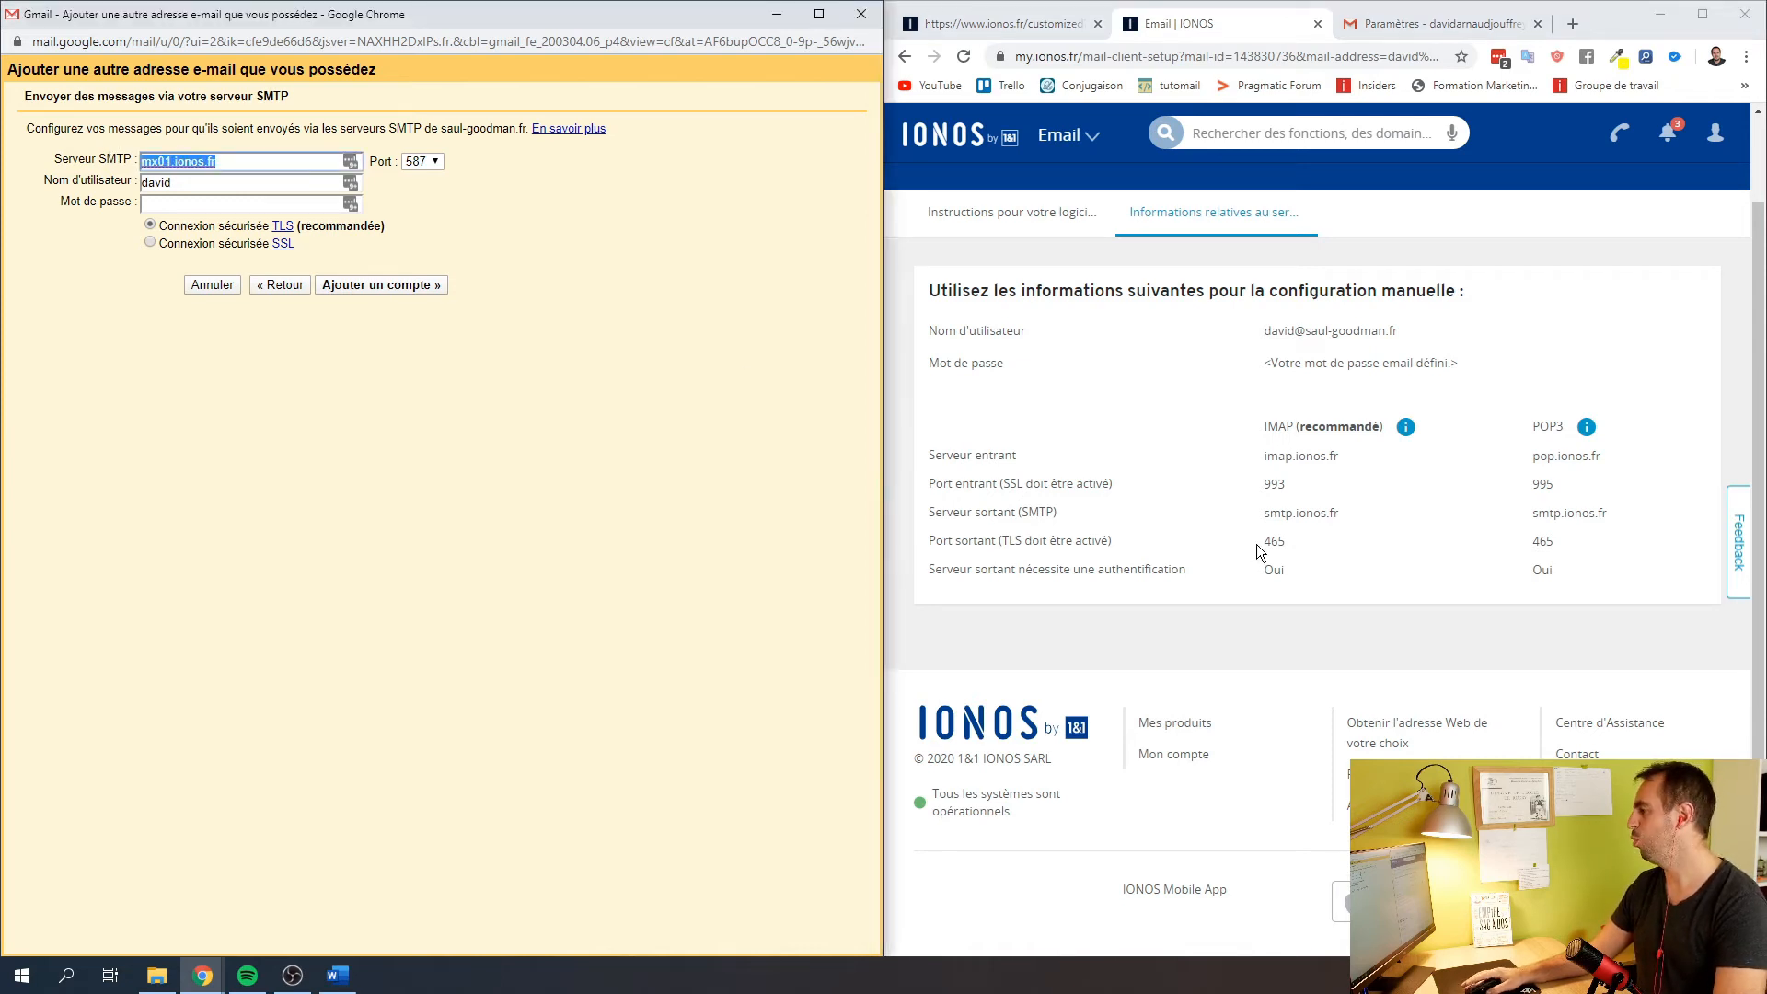
pyautogui.moveTo(1339, 513); pyautogui.dragTo(1273, 518)
pyautogui.hotkey('ctrl', 'c')
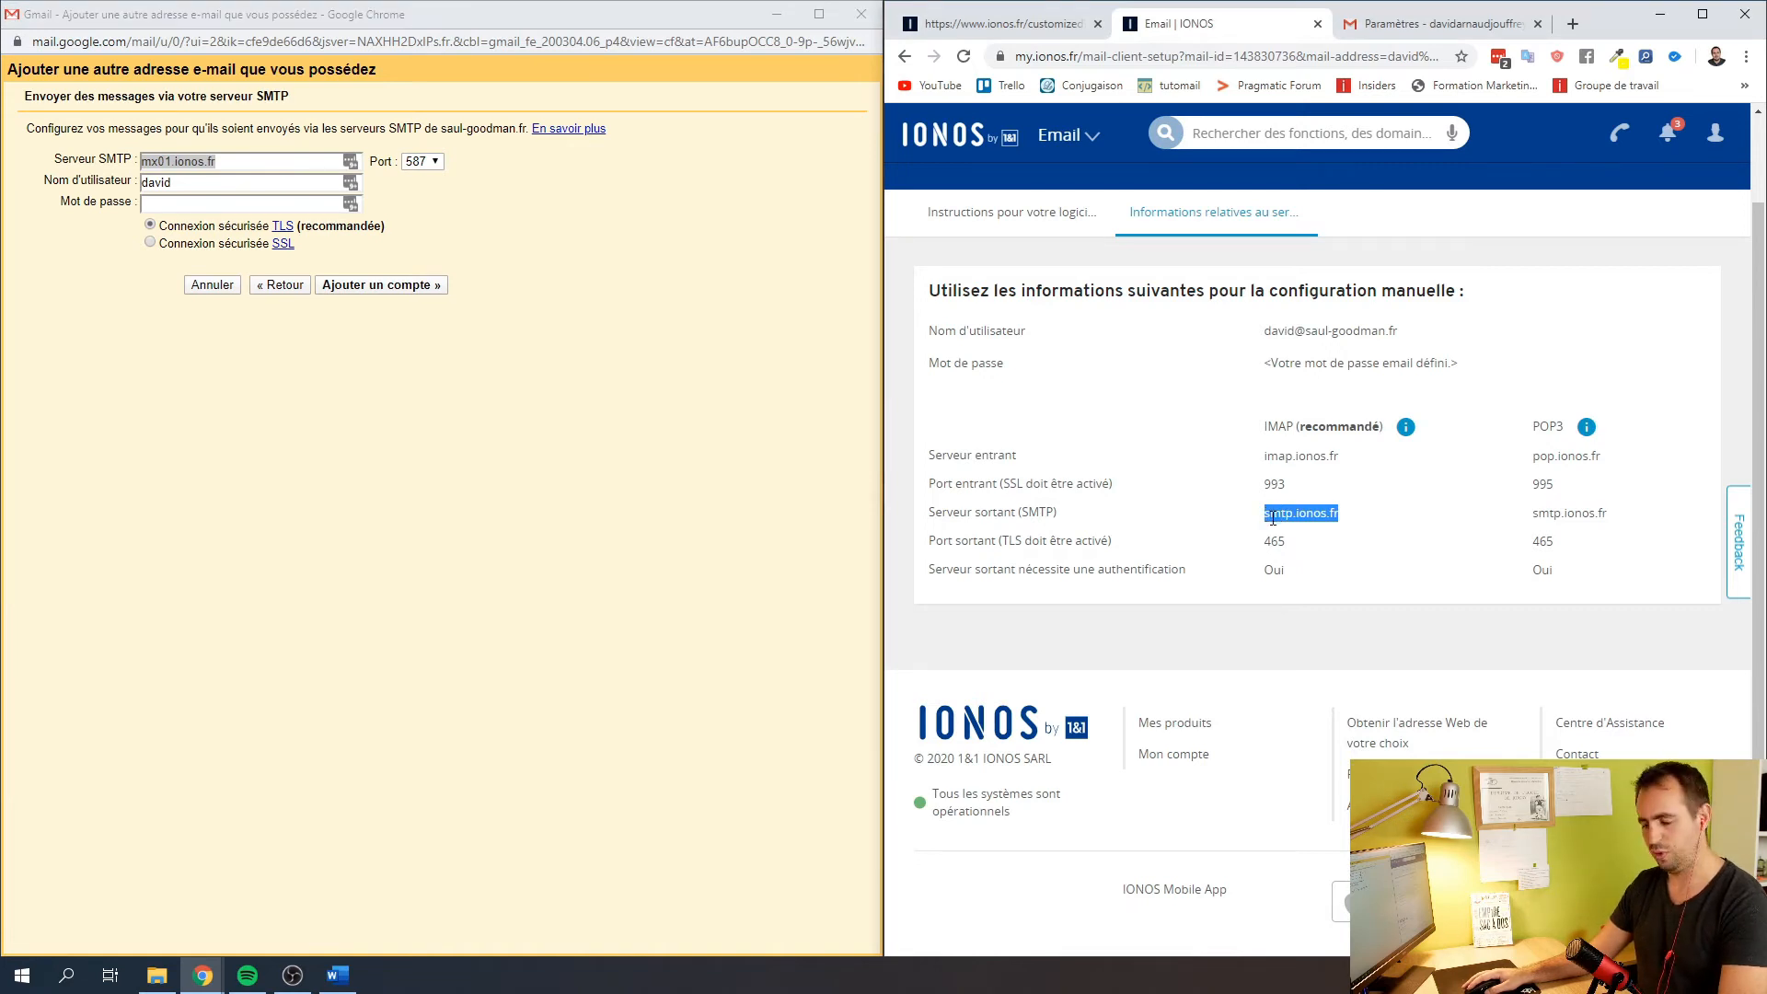
pyautogui.click(350, 161)
pyautogui.hotkey('ctrl', 'v')
# Replace the short SMTP username with the full IONOS mailbox address
pyautogui.click(242, 182)
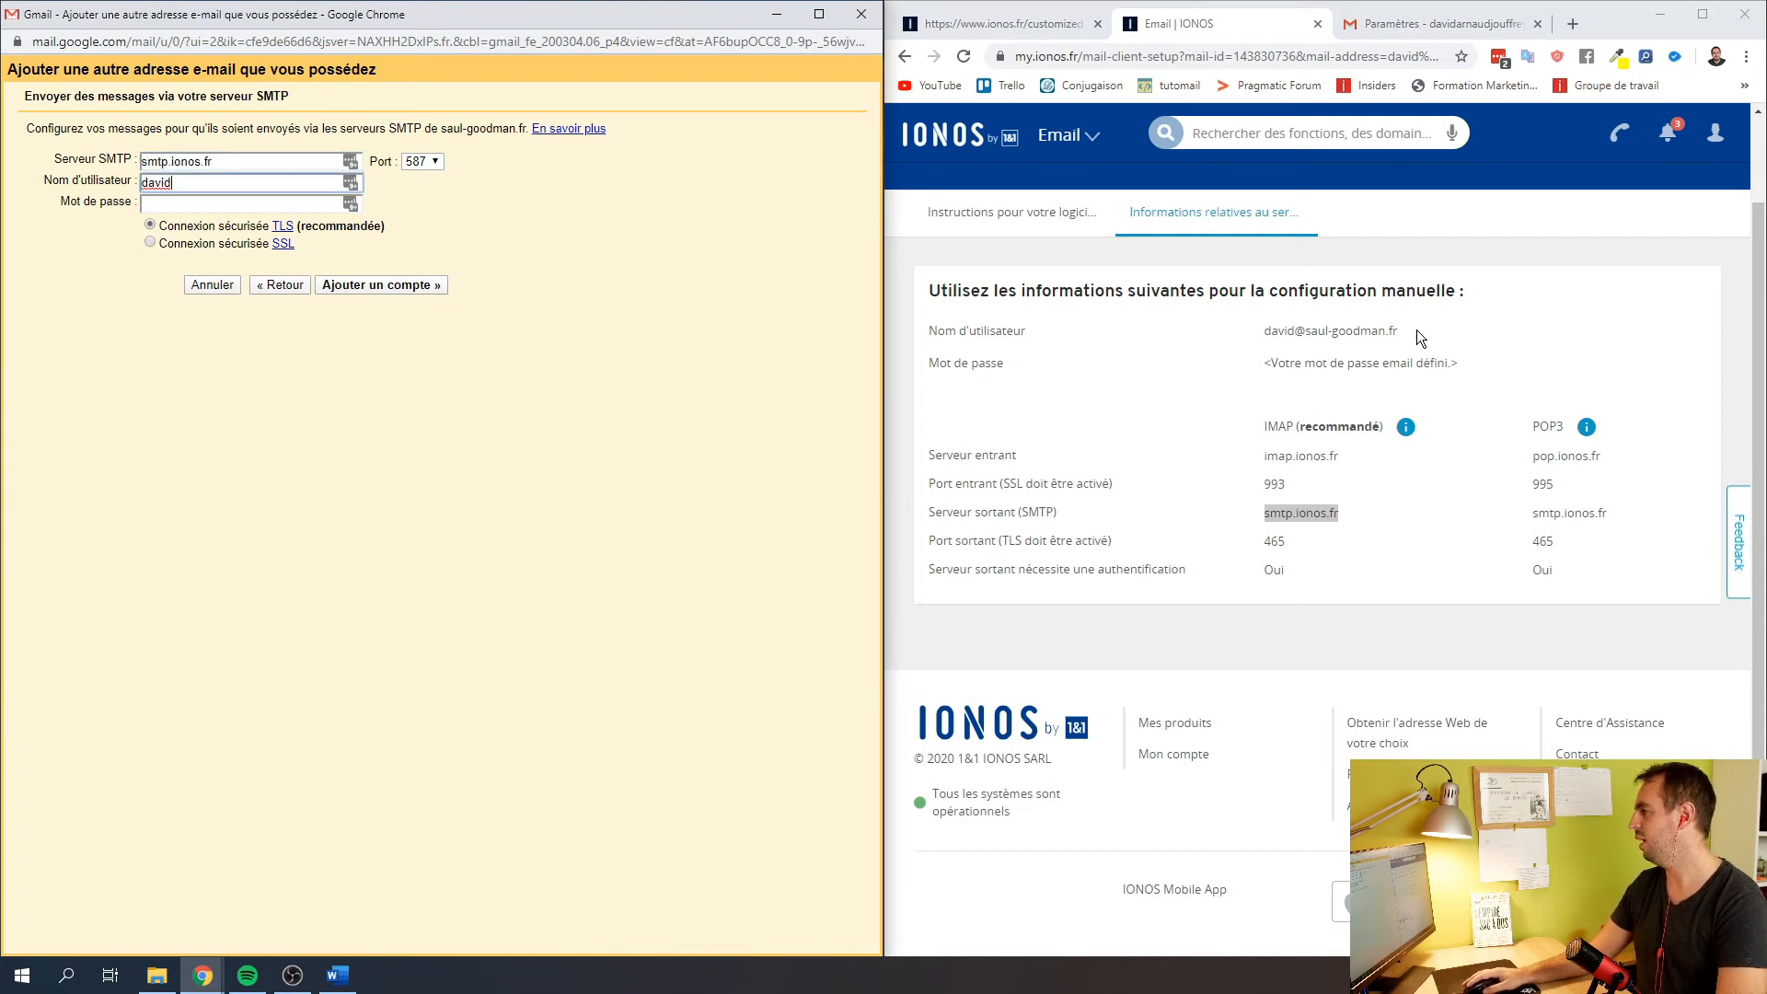
pyautogui.moveTo(1403, 331); pyautogui.dragTo(1266, 333)
pyautogui.hotkey('ctrl', 'c')
pyautogui.doubleClick(193, 182)
pyautogui.hotkey('ctrl', 'v')
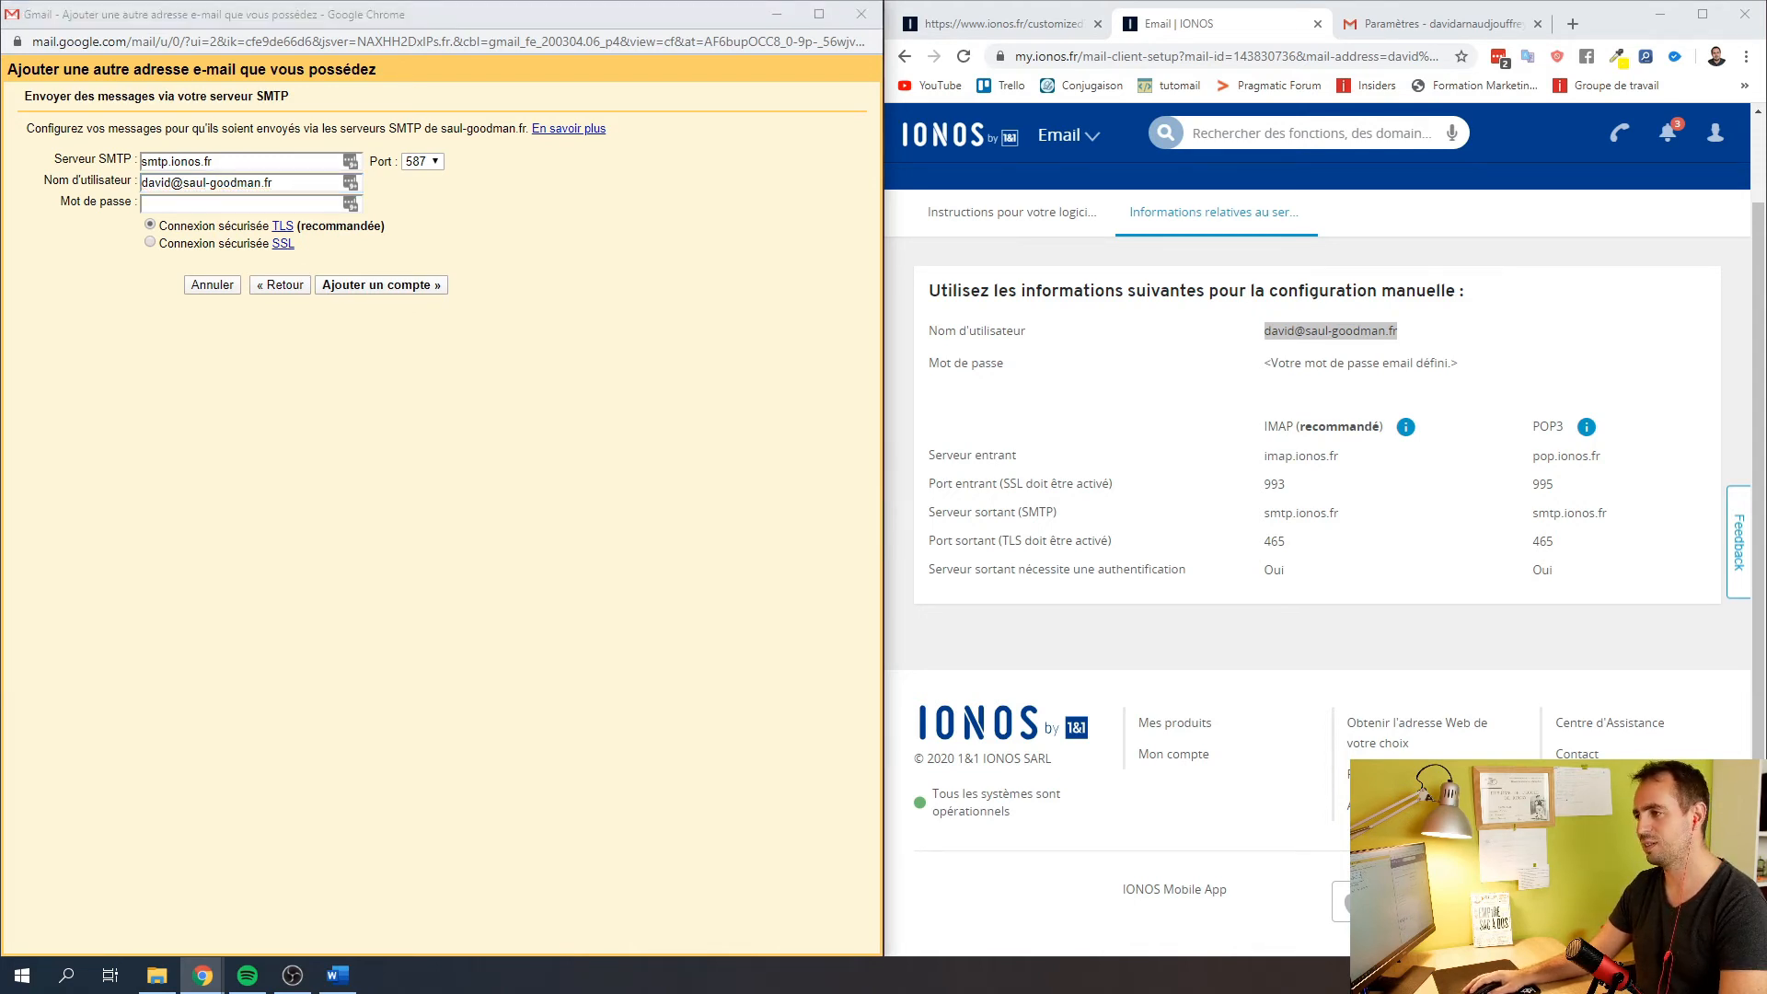
pyautogui.moveTo(0, 138); pyautogui.dragTo(726, 178)
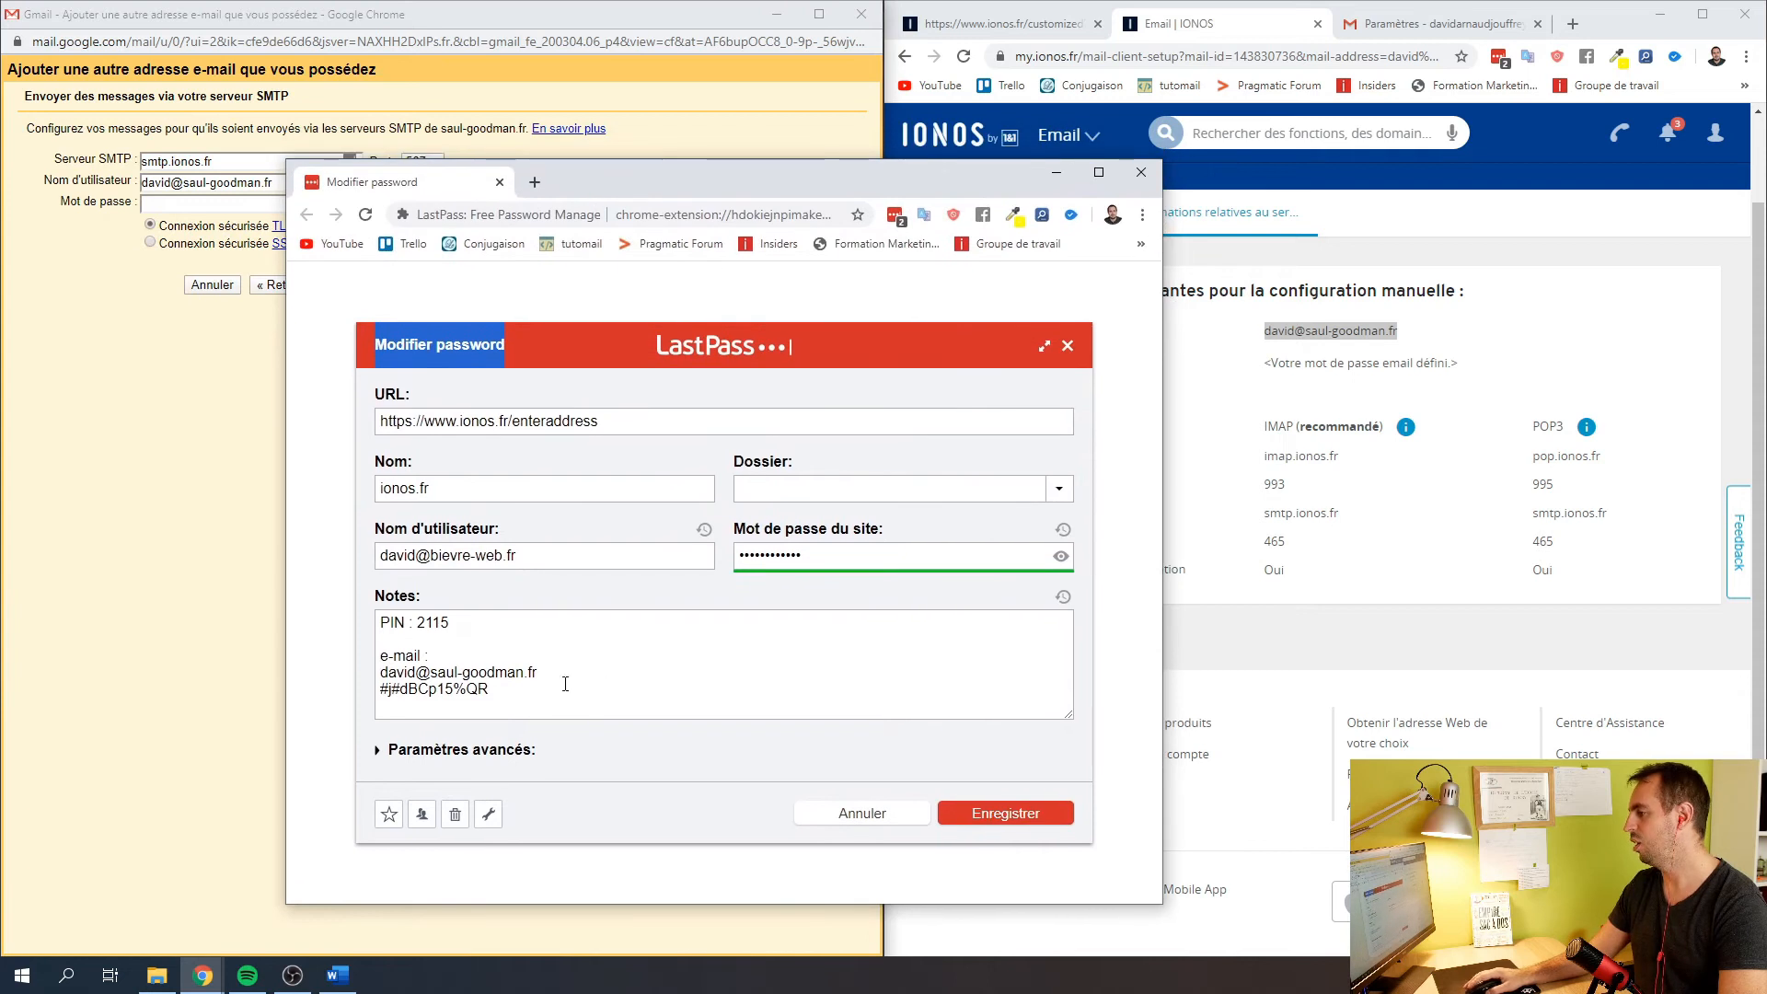
# Copy the mailbox password from the LastPass entry's notes into the SMTP password field
pyautogui.moveTo(512, 692); pyautogui.dragTo(366, 693)
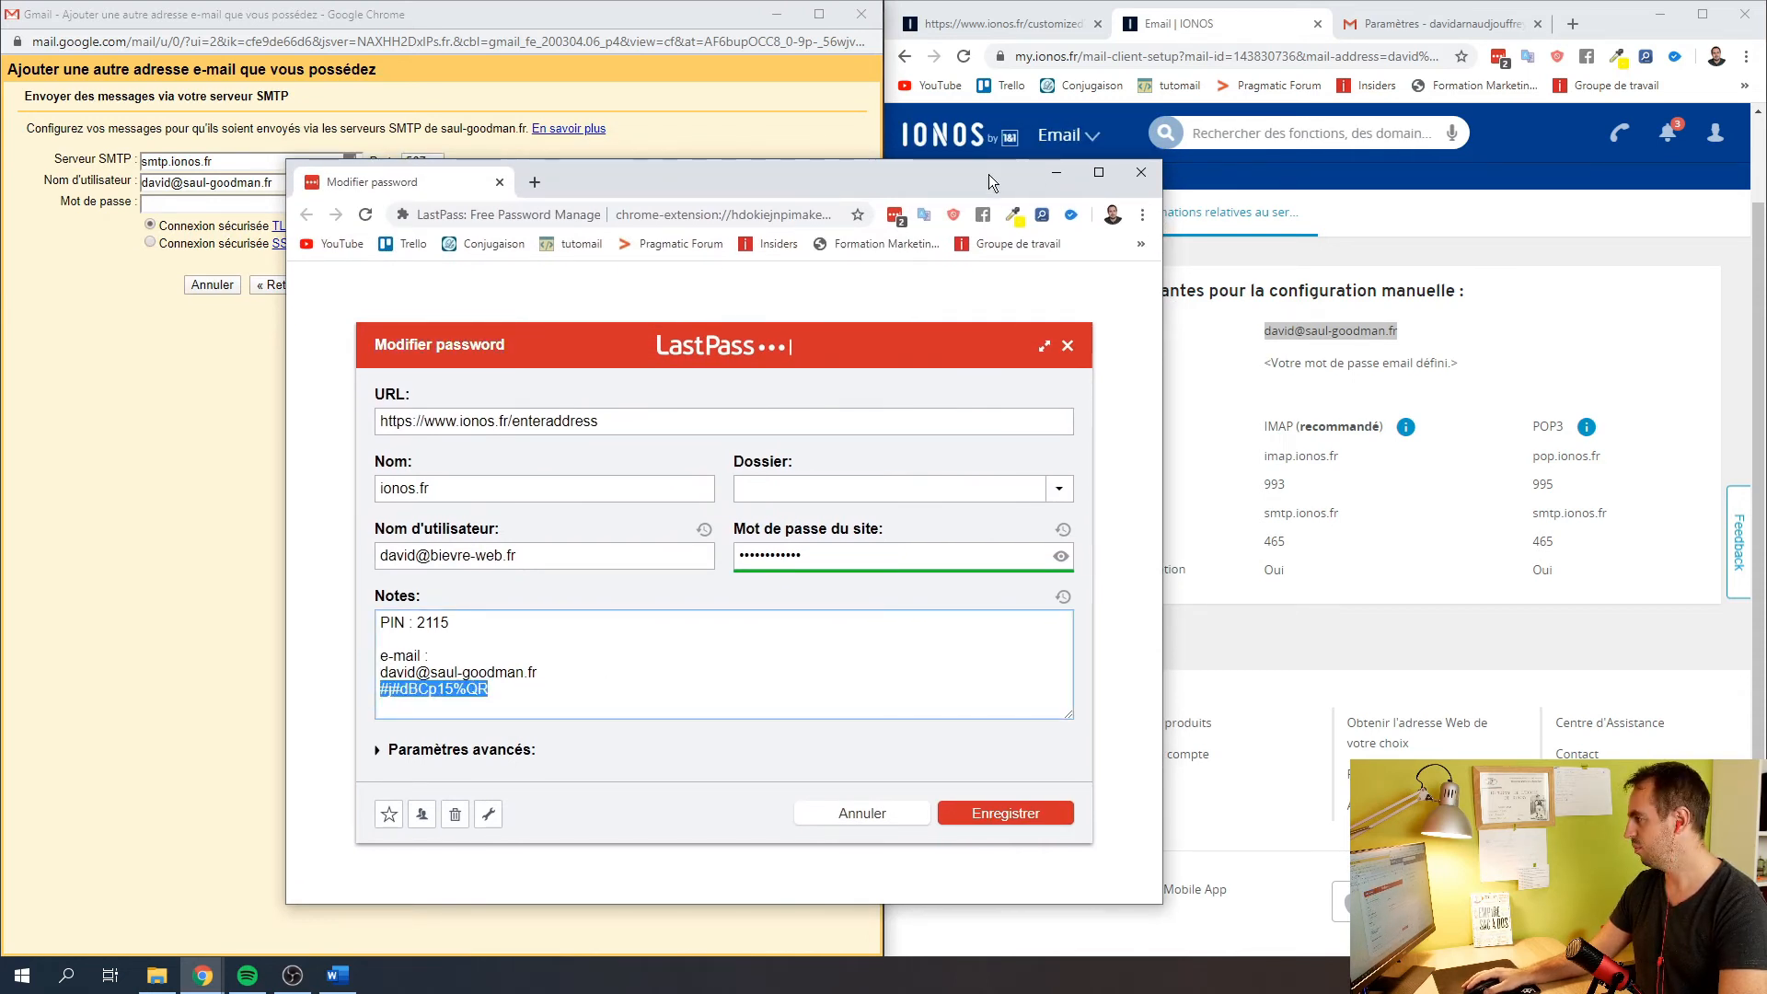
pyautogui.moveTo(990, 175); pyautogui.dragTo(0, 198)
pyautogui.click(161, 202)
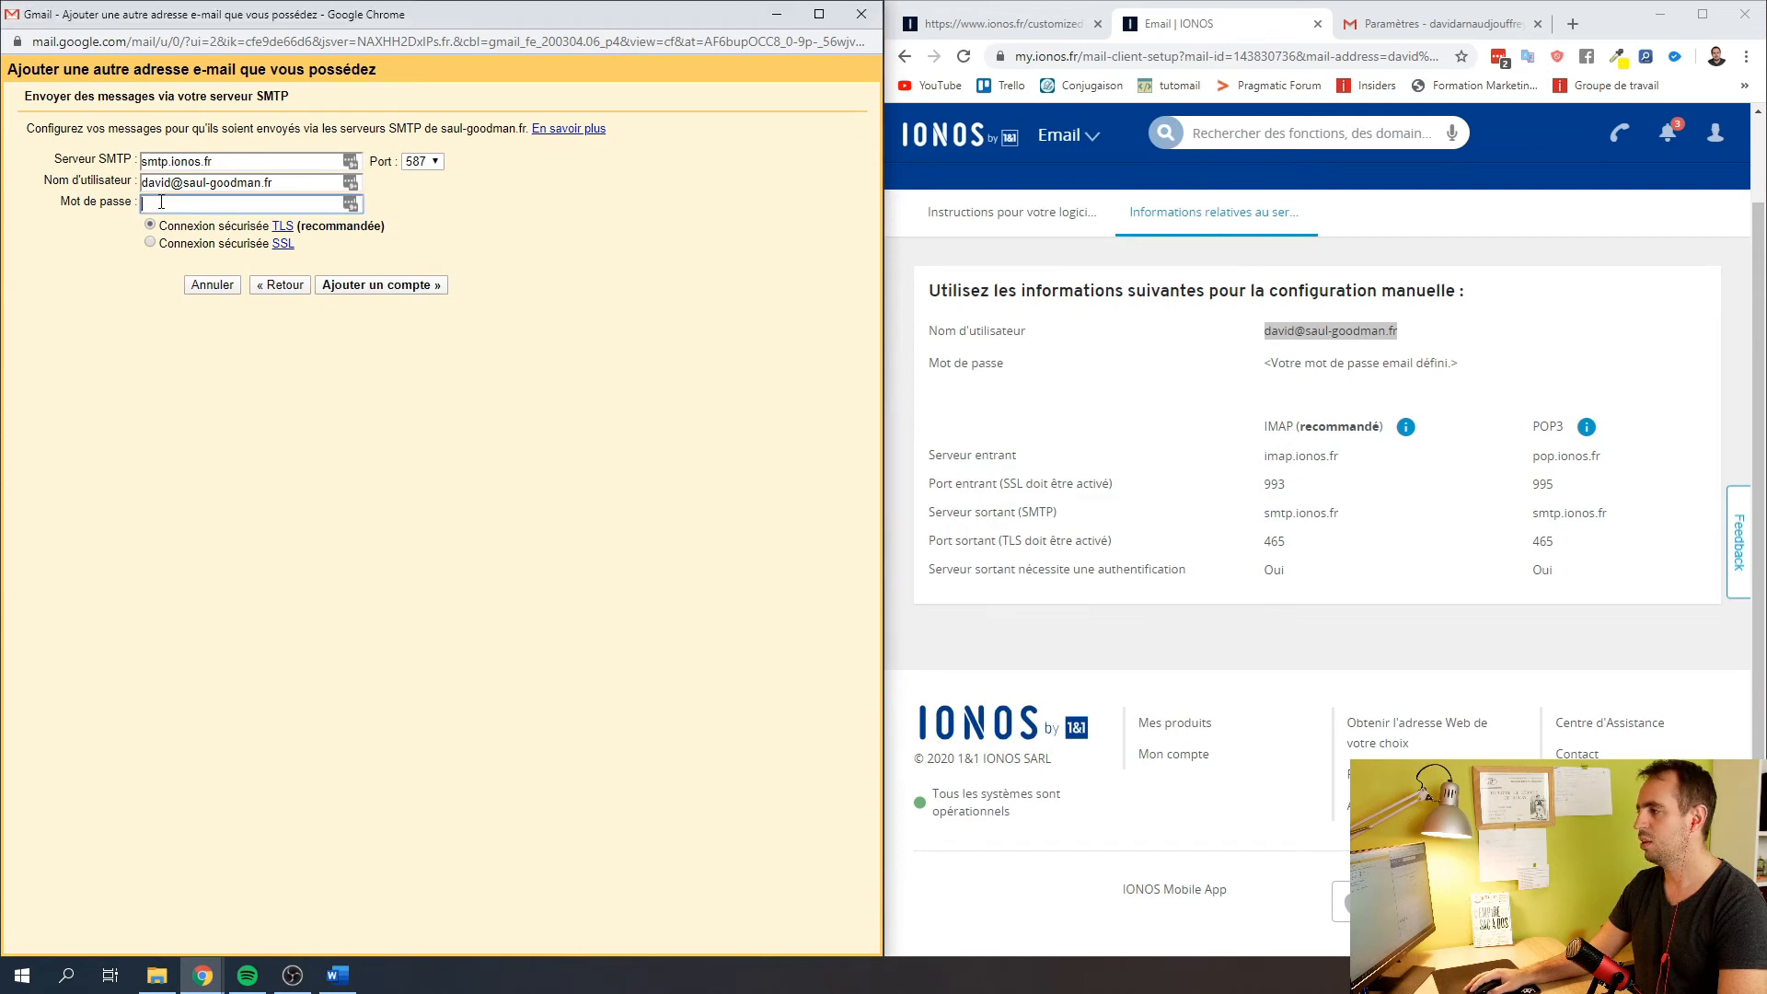
pyautogui.hotkey('ctrl', 'v')
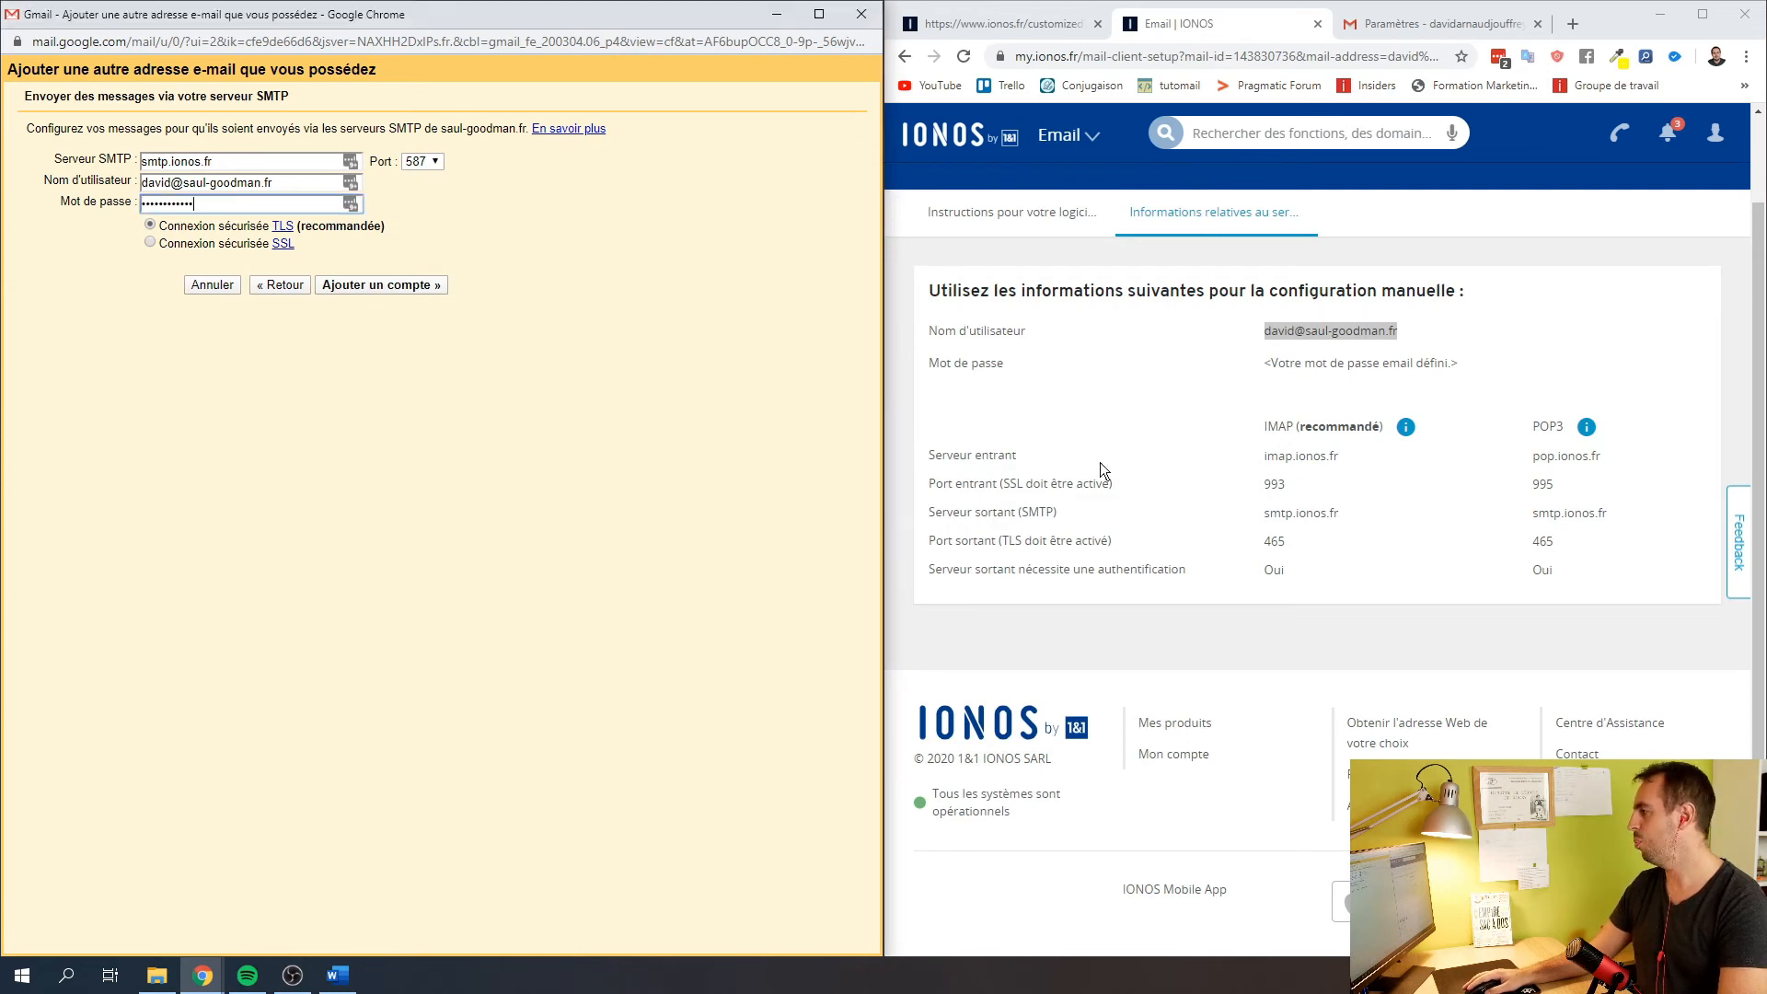
# Set the SMTP port to 465 with a TLS connection and submit the account
pyautogui.click(421, 163)
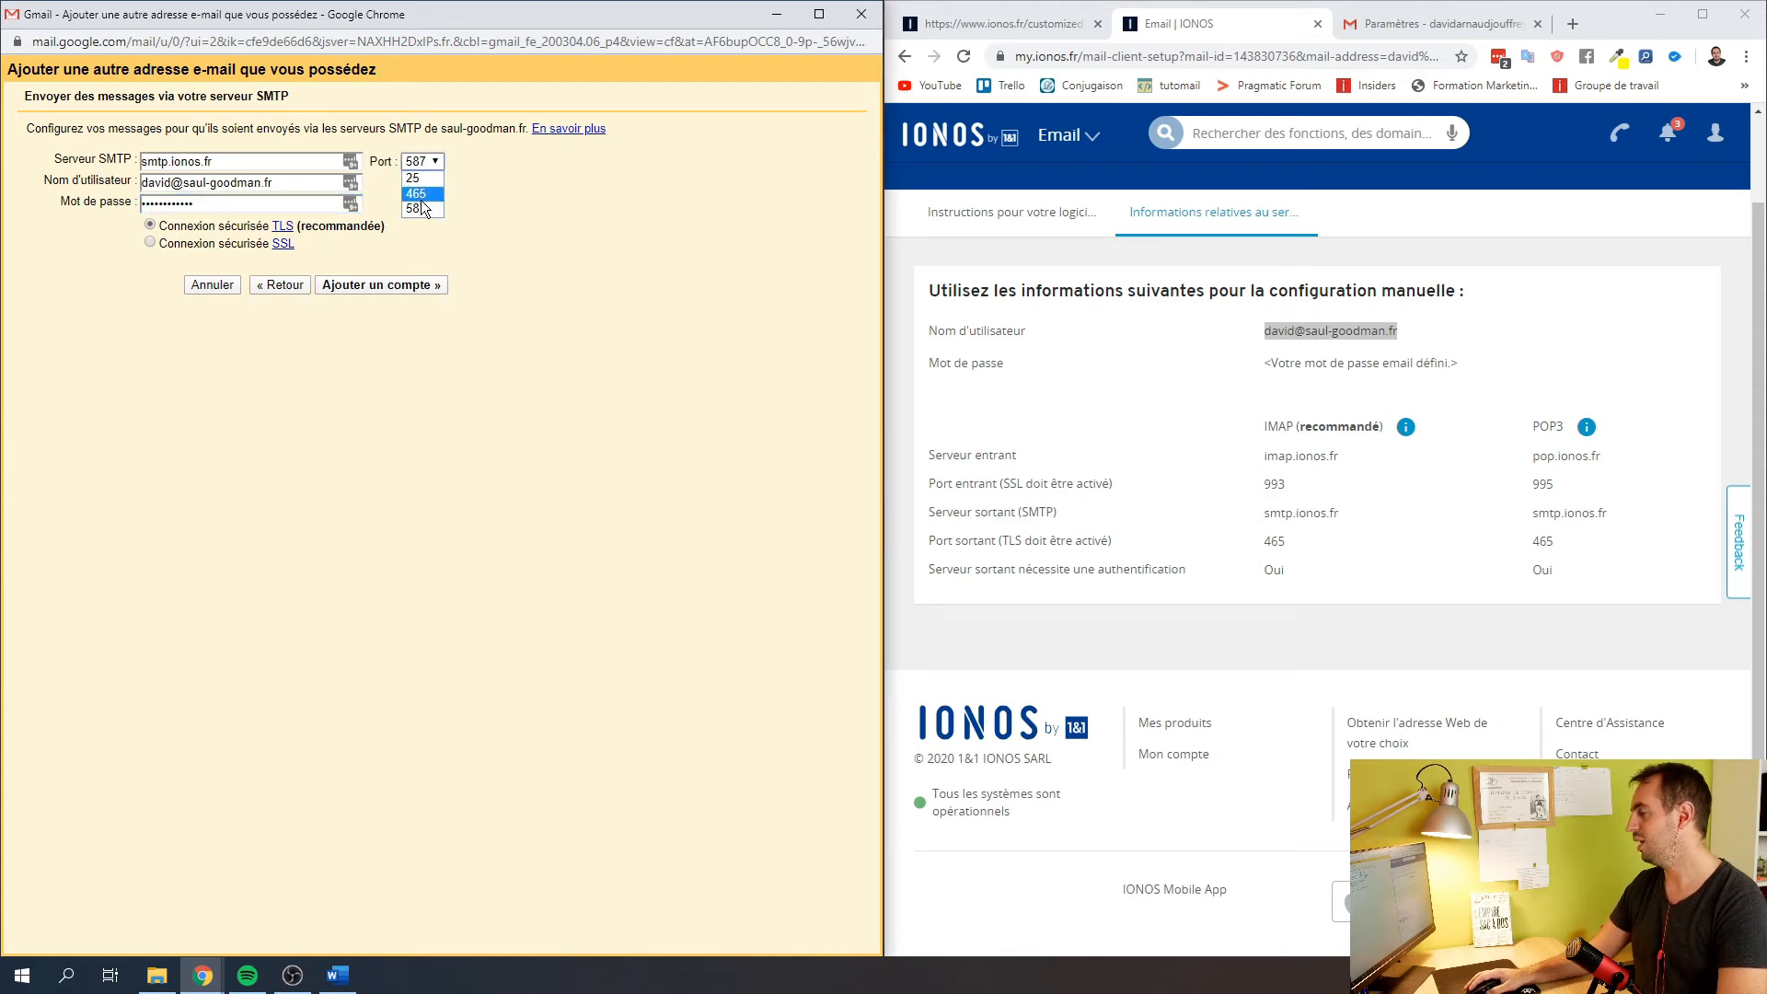
pyautogui.click(420, 195)
pyautogui.moveTo(1286, 541)
pyautogui.mouseDown()
pyautogui.moveTo(1235, 545)
pyautogui.moveTo(1267, 540)
pyautogui.mouseUp()
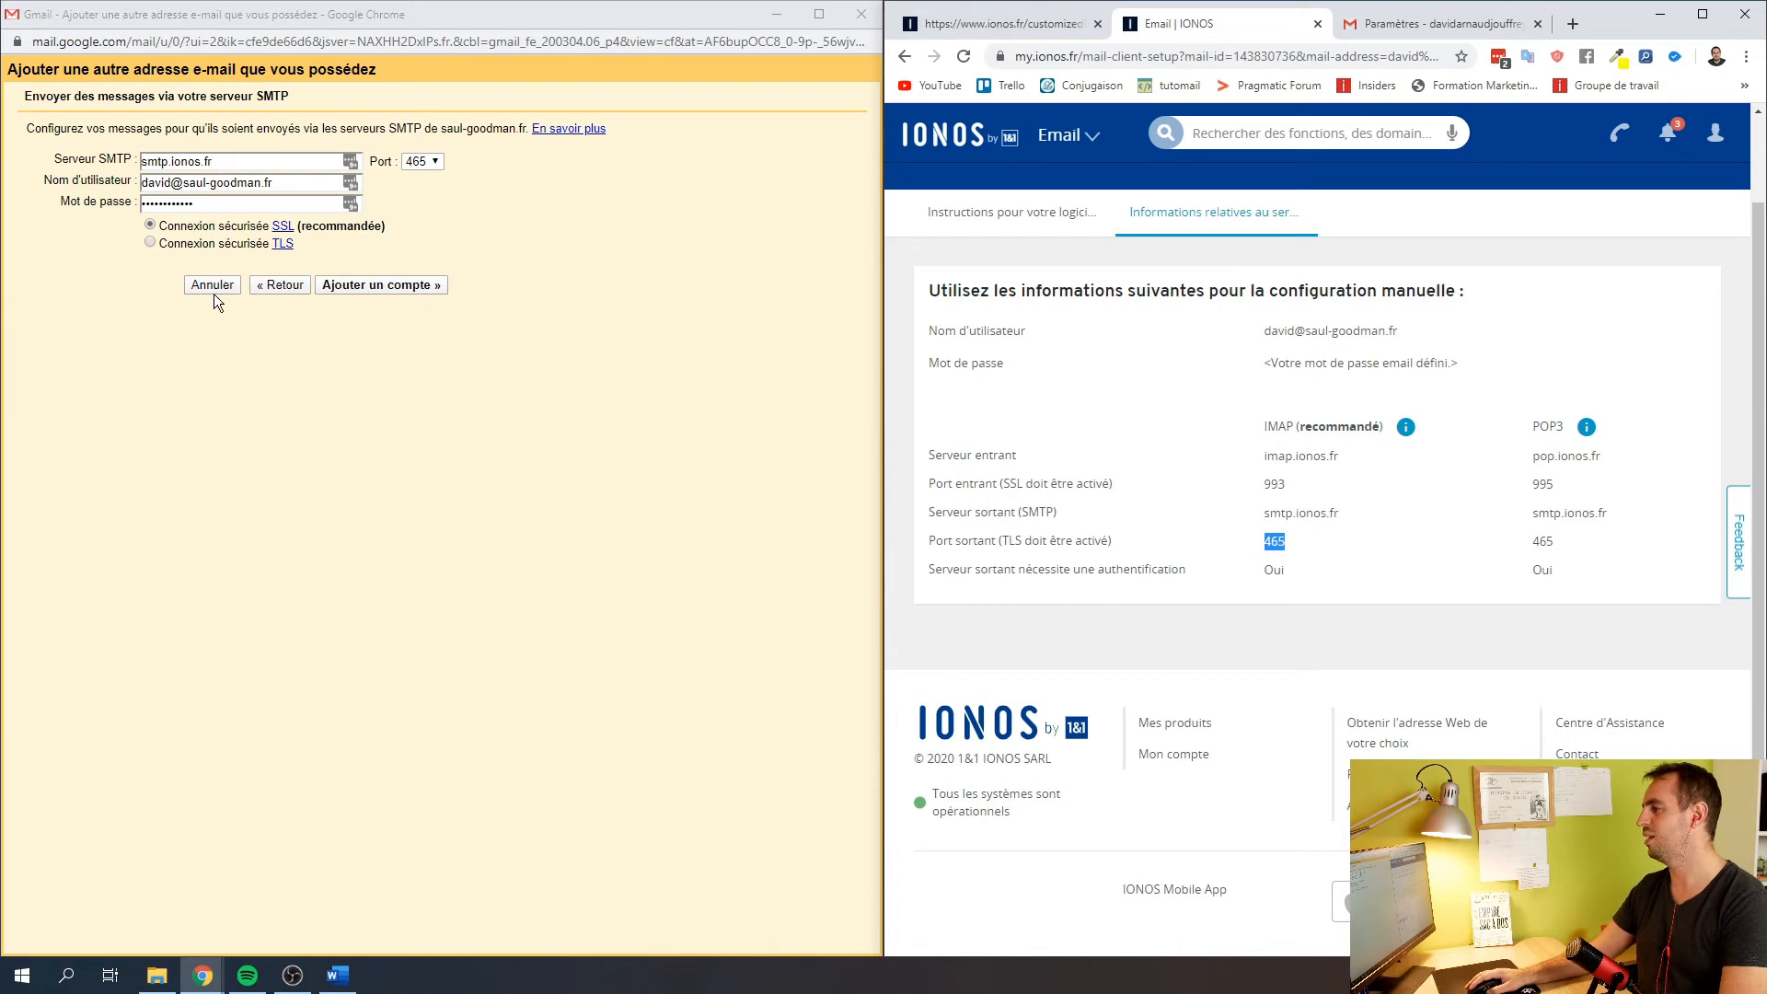
pyautogui.click(150, 244)
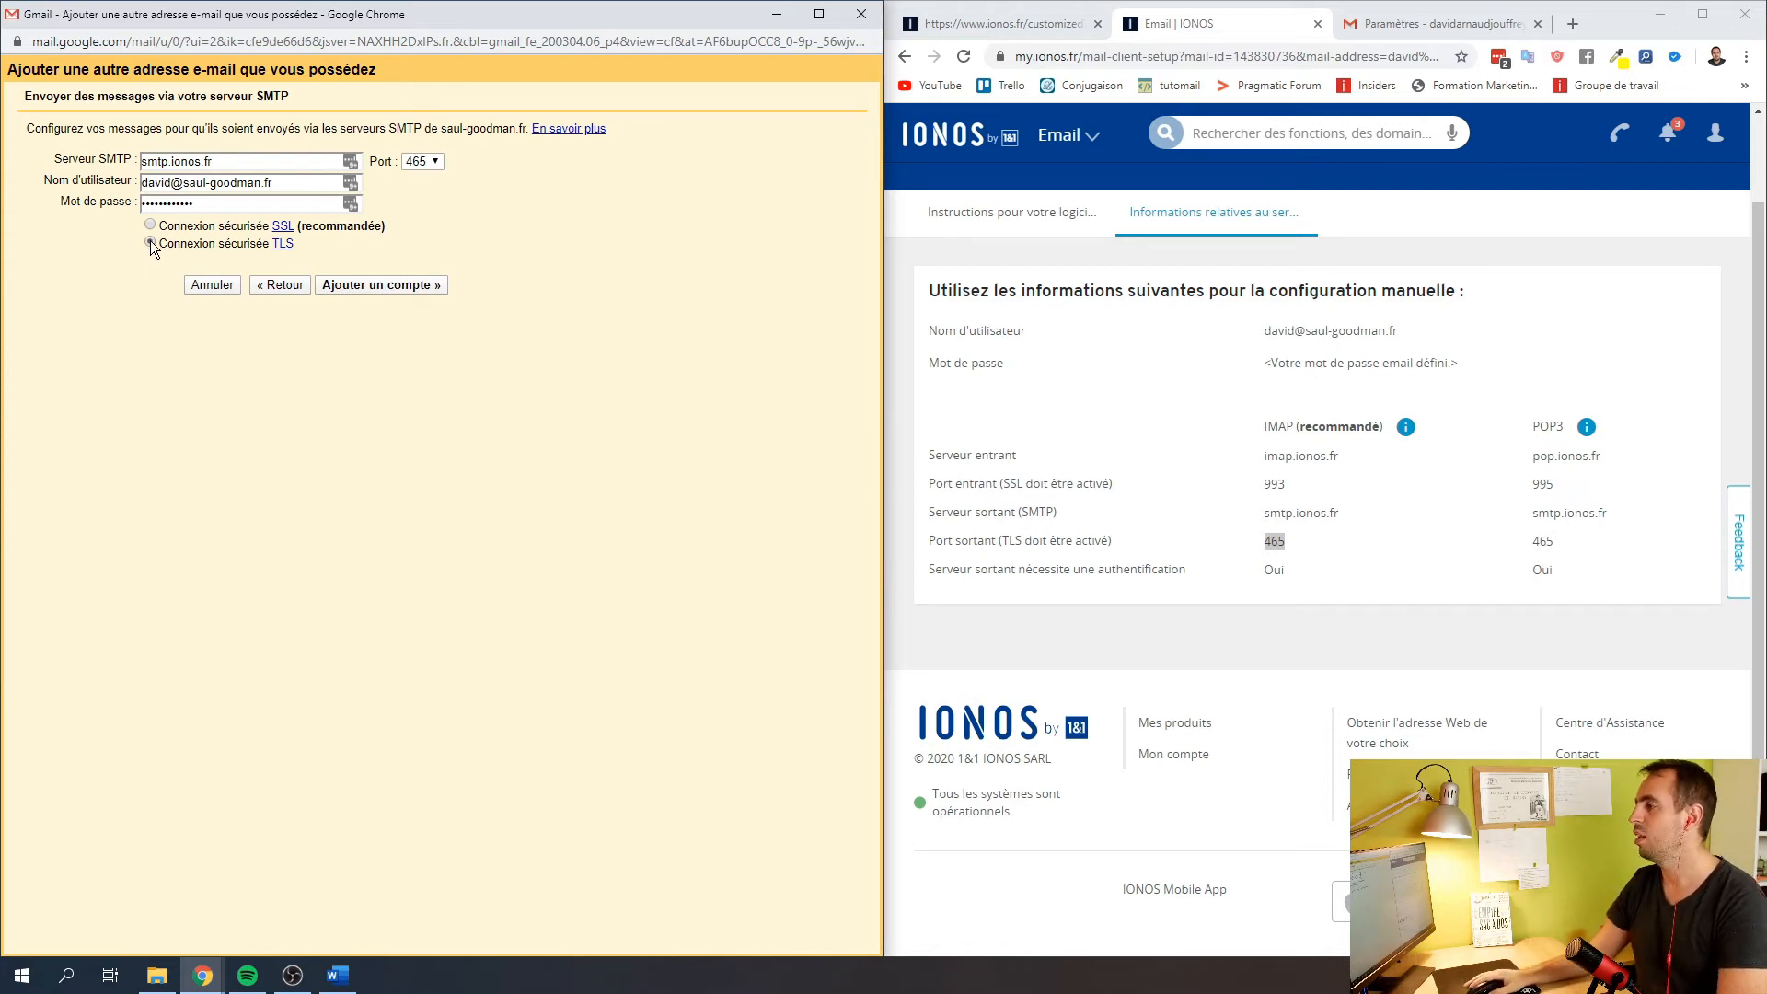
pyautogui.click(348, 284)
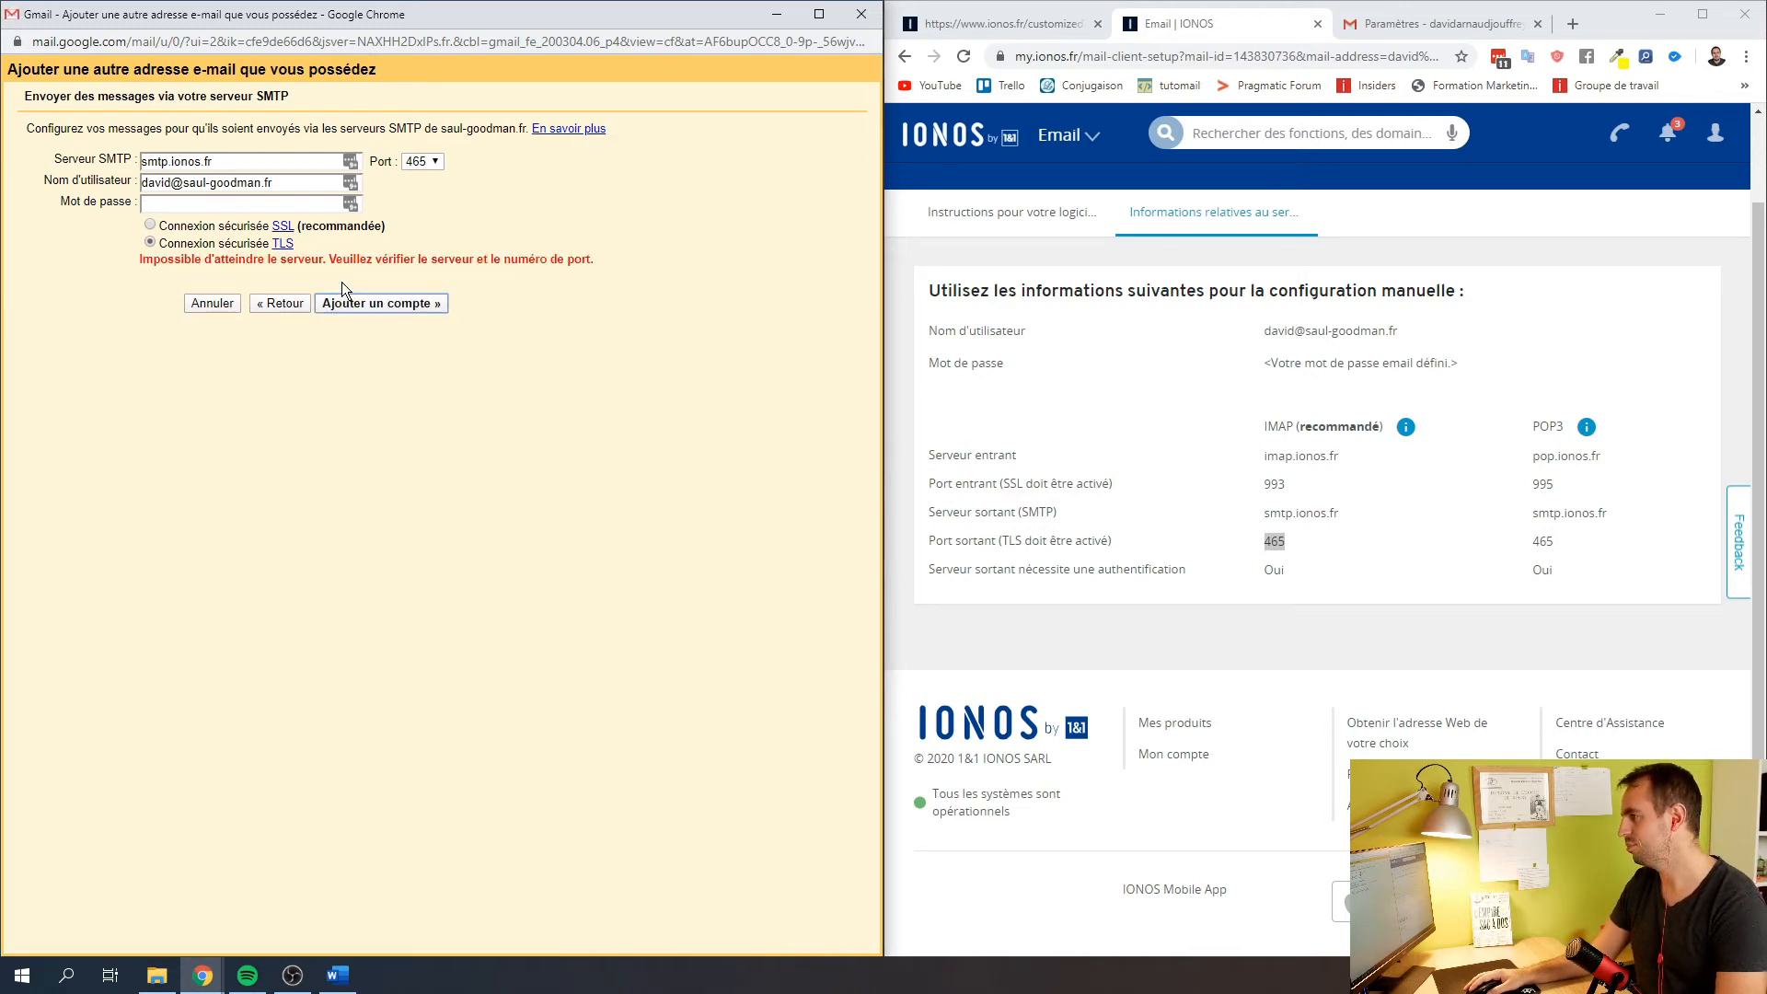
# After the connection error, re-enter the mailbox password and switch to SSL
pyautogui.click(198, 200)
pyautogui.hotkey('ctrl', 'v')
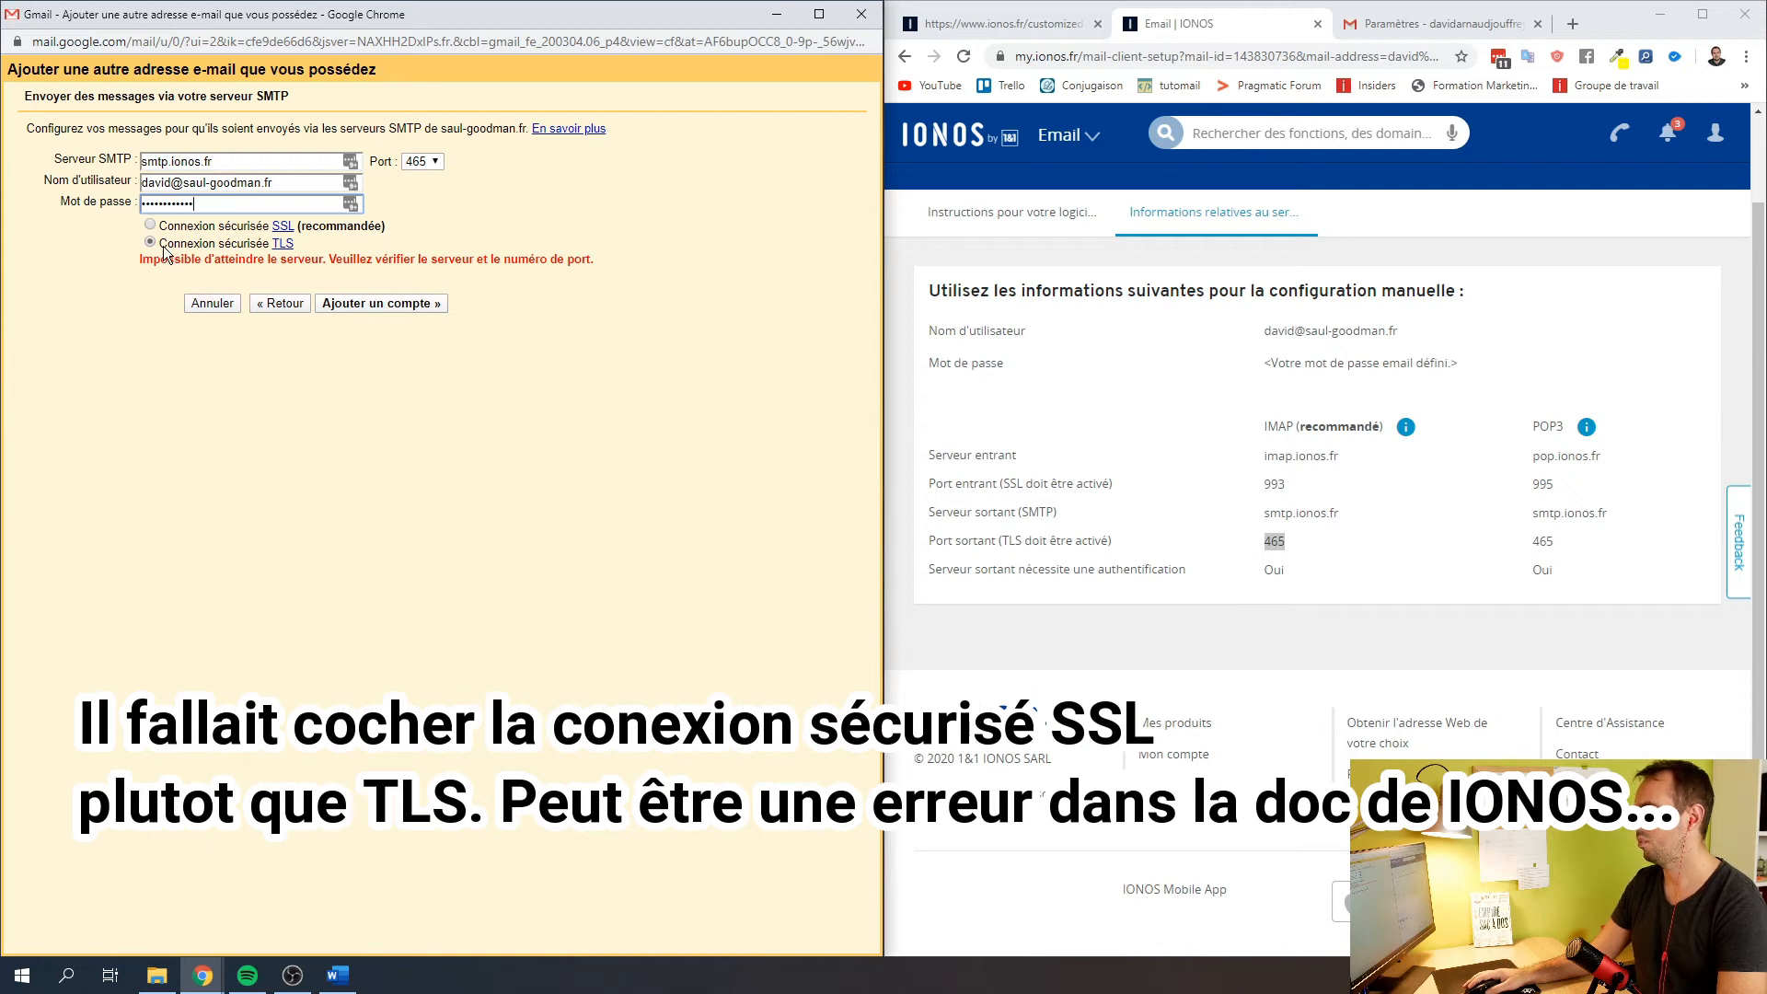
pyautogui.click(150, 224)
# Resubmit the SMTP settings with SSL, then go to the IONOS webmail inbox
pyautogui.click(385, 305)
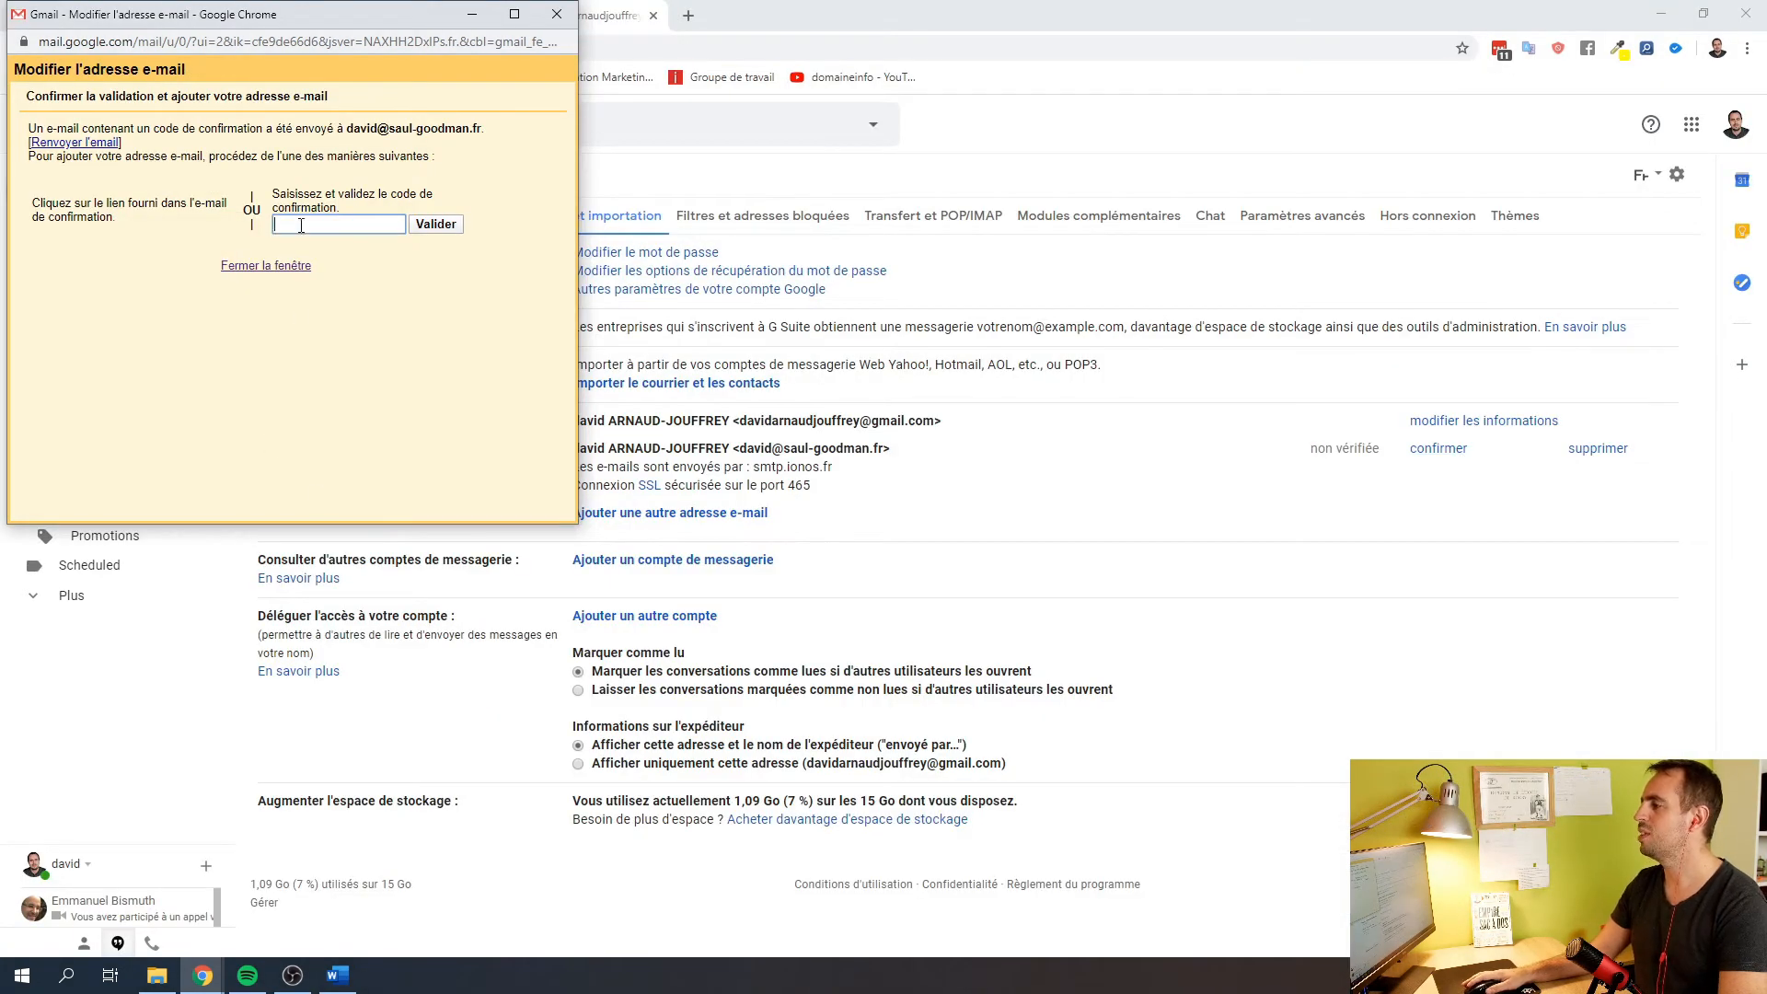
pyautogui.click(469, 16)
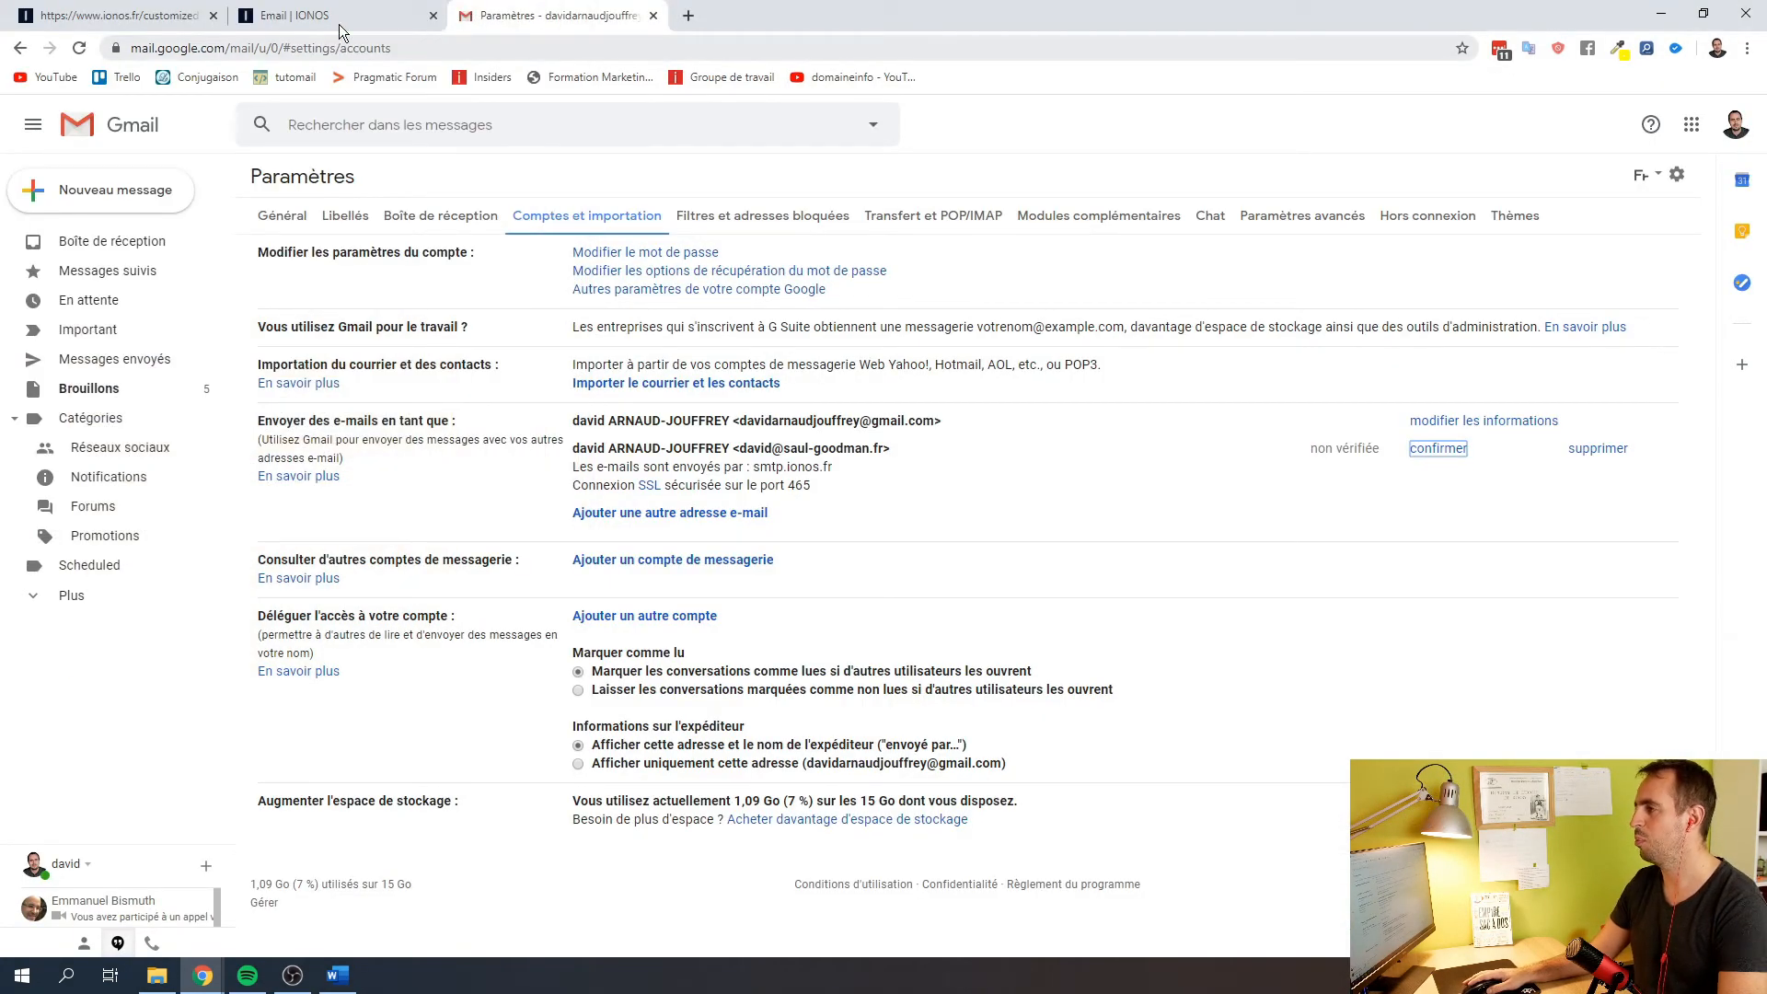
pyautogui.click(322, 16)
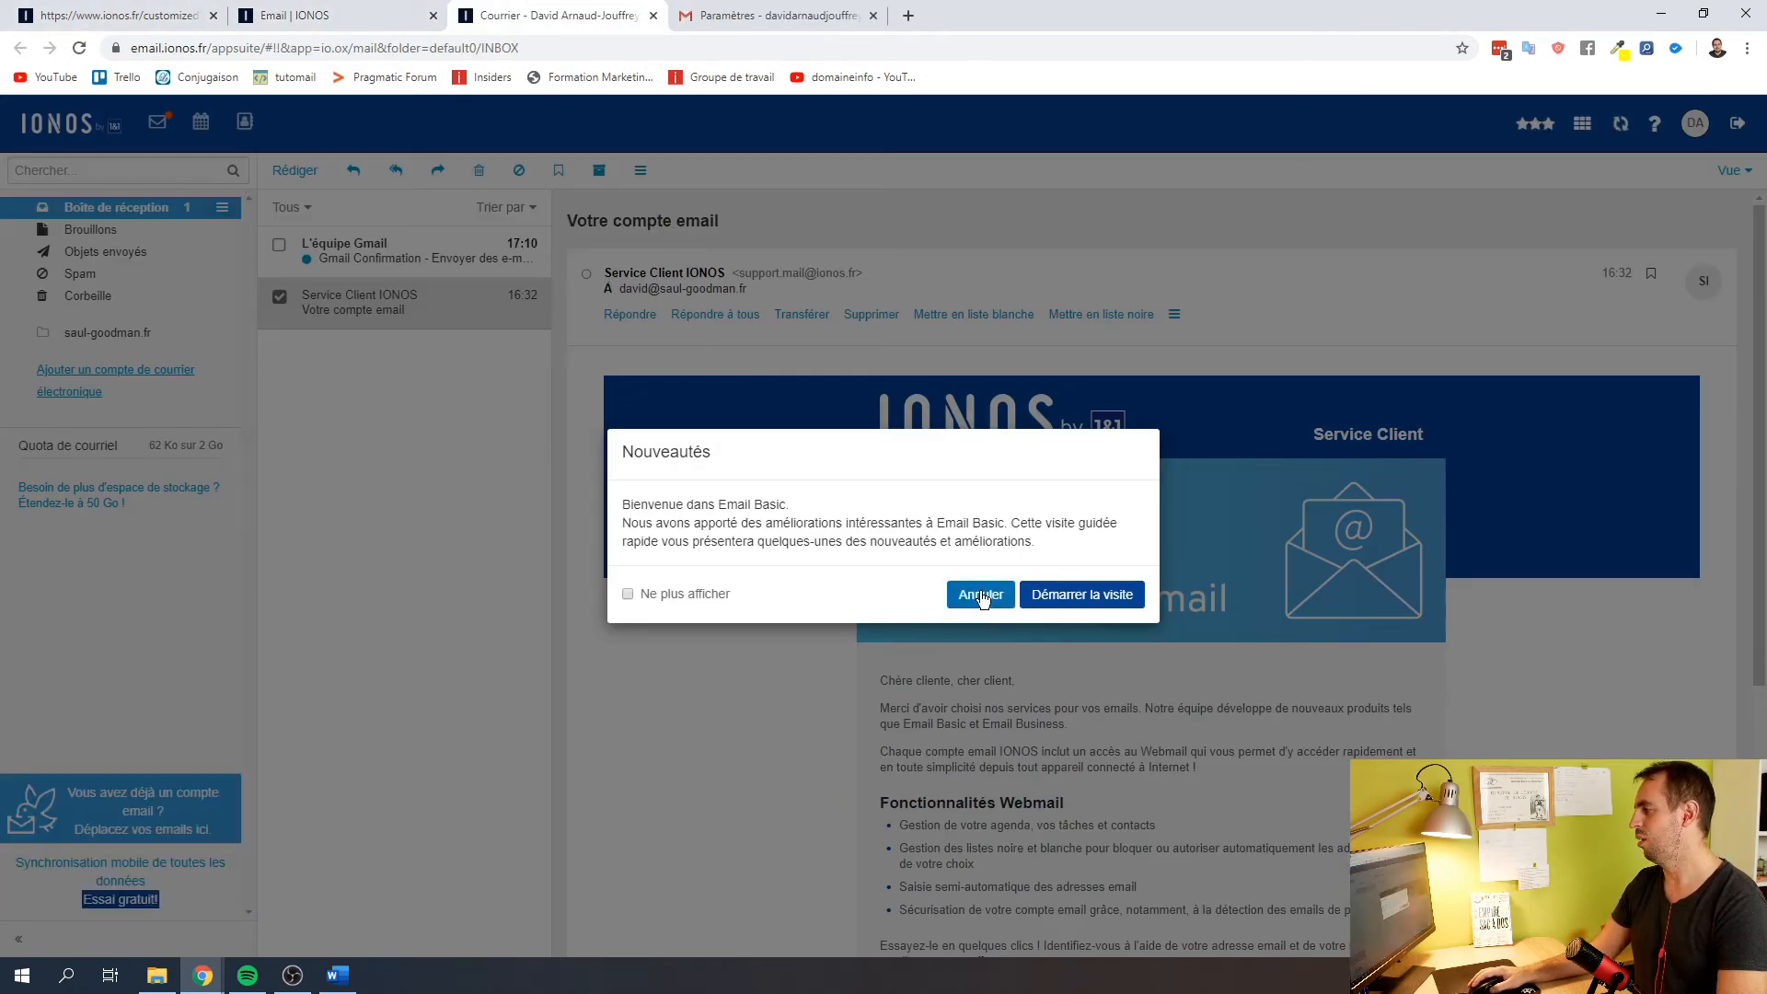
pyautogui.click(980, 594)
# Open Gmail's confirmation email, select its confirmation code and return to Gmail settings
pyautogui.click(398, 269)
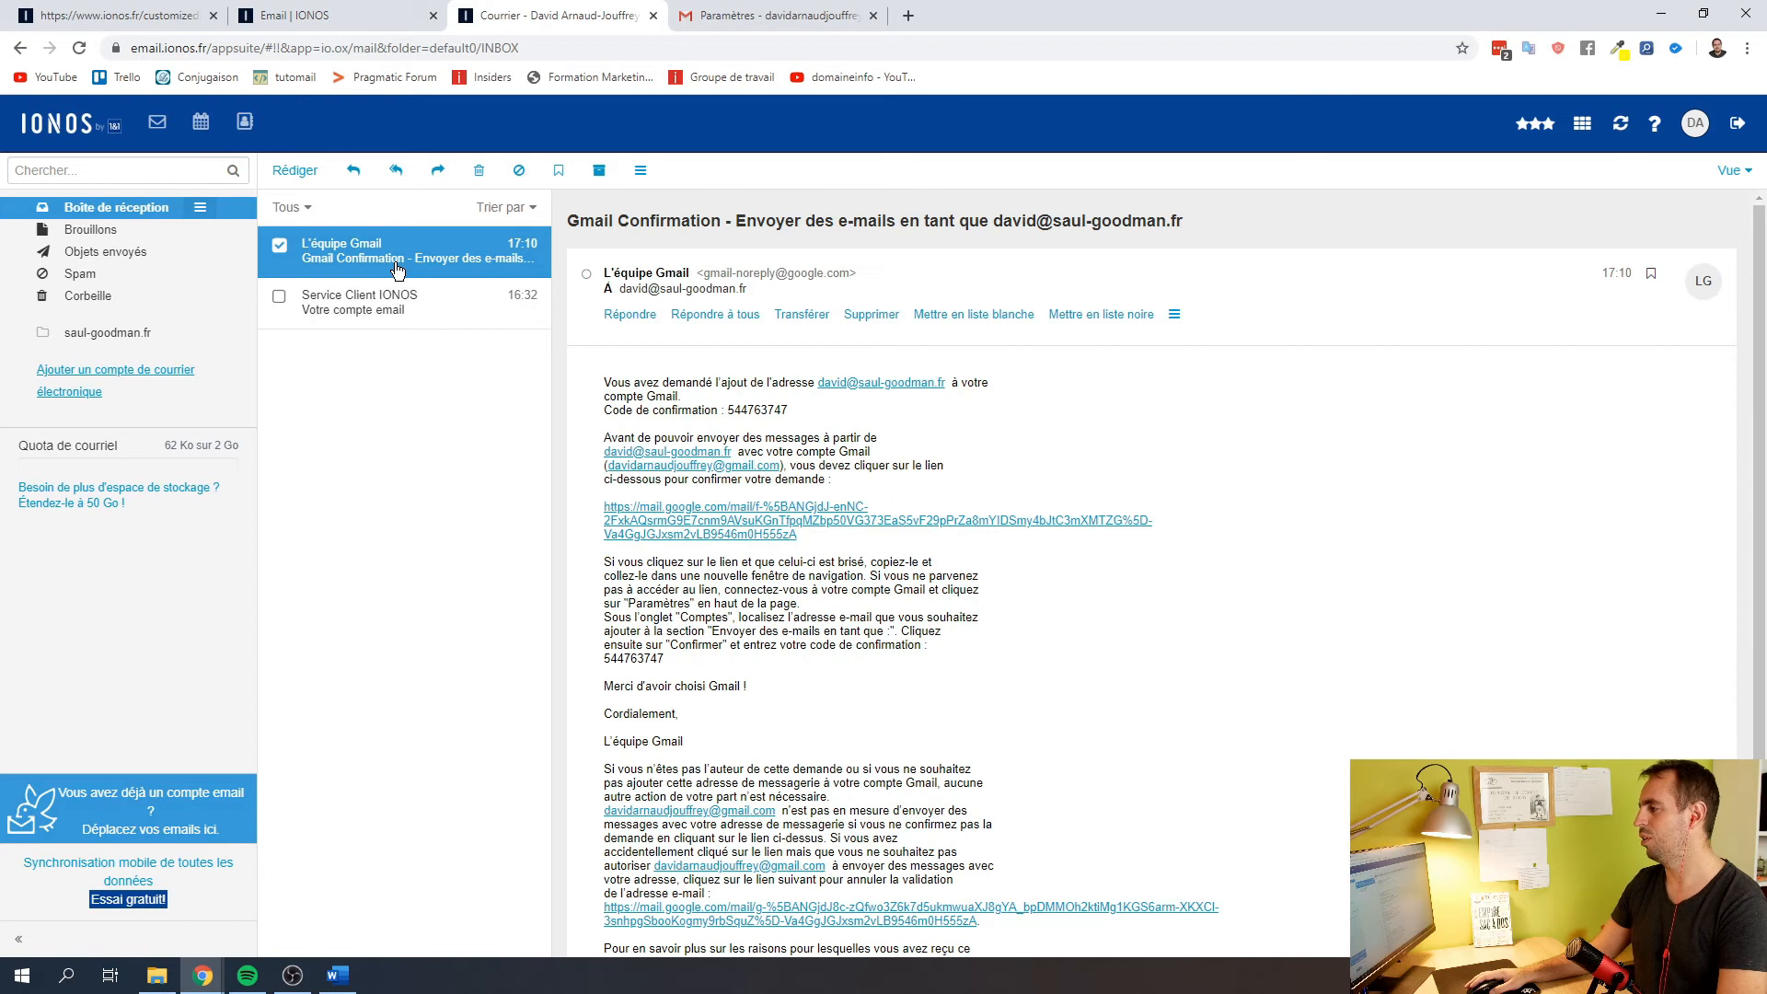
pyautogui.moveTo(789, 410); pyautogui.dragTo(730, 413)
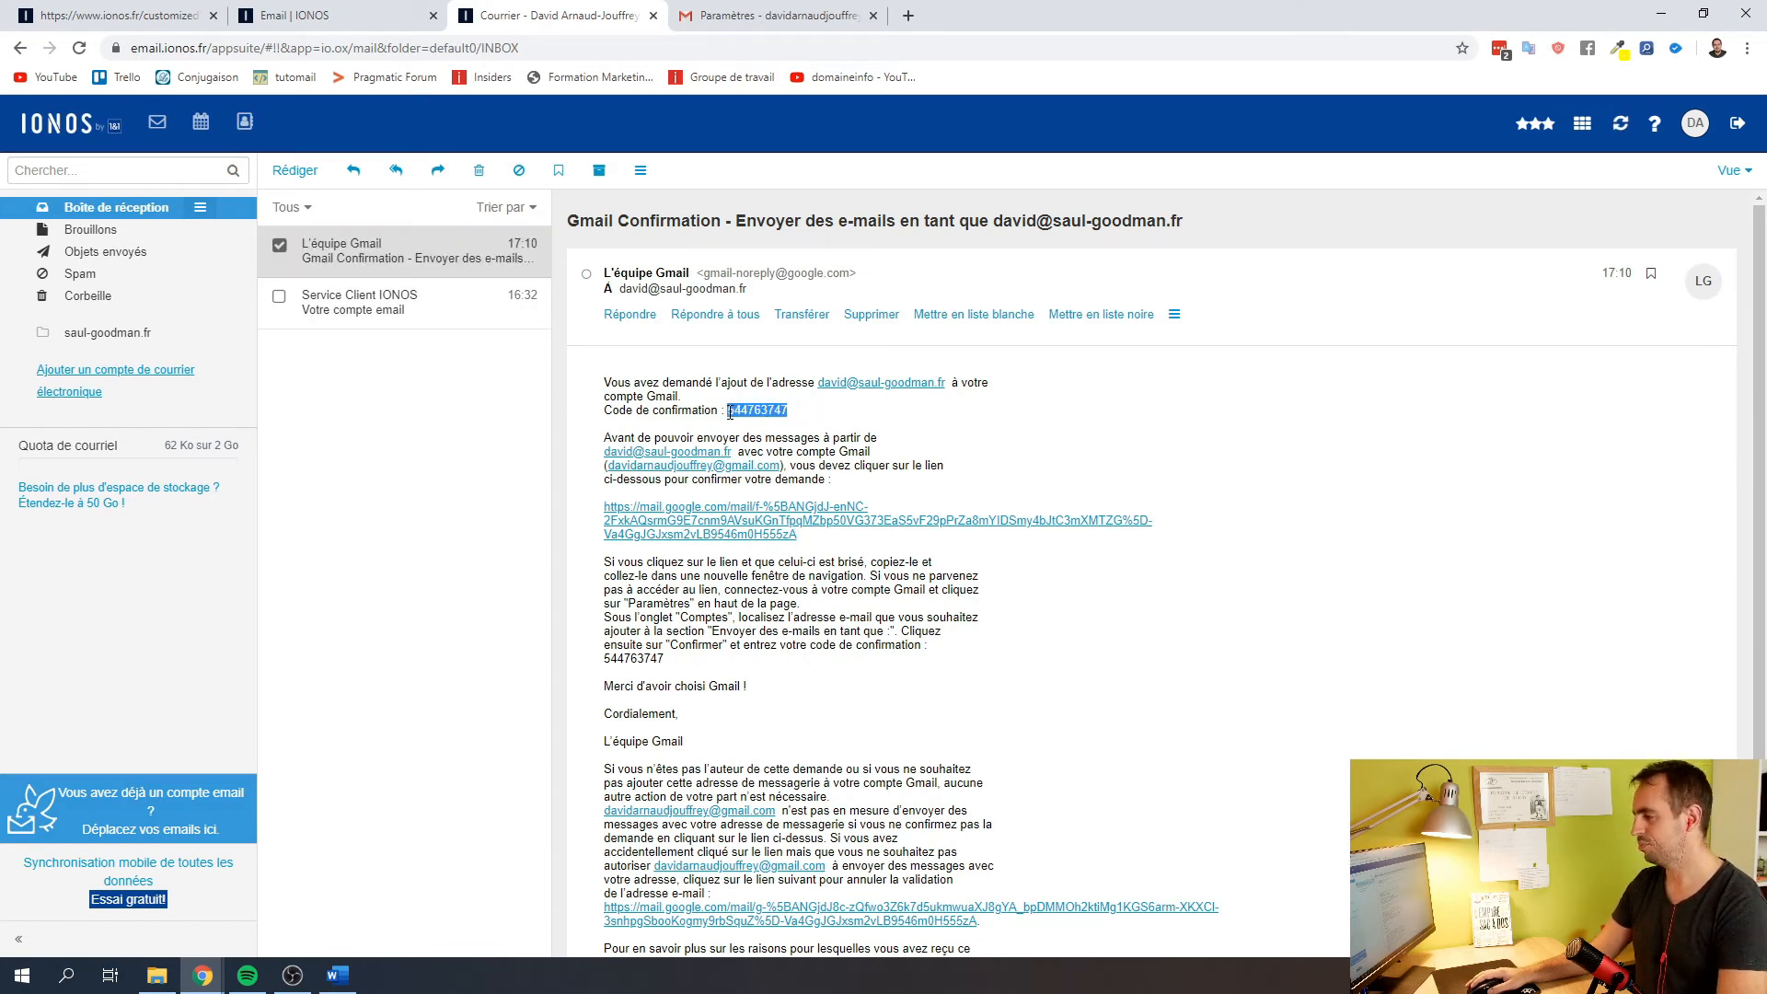
pyautogui.click(768, 15)
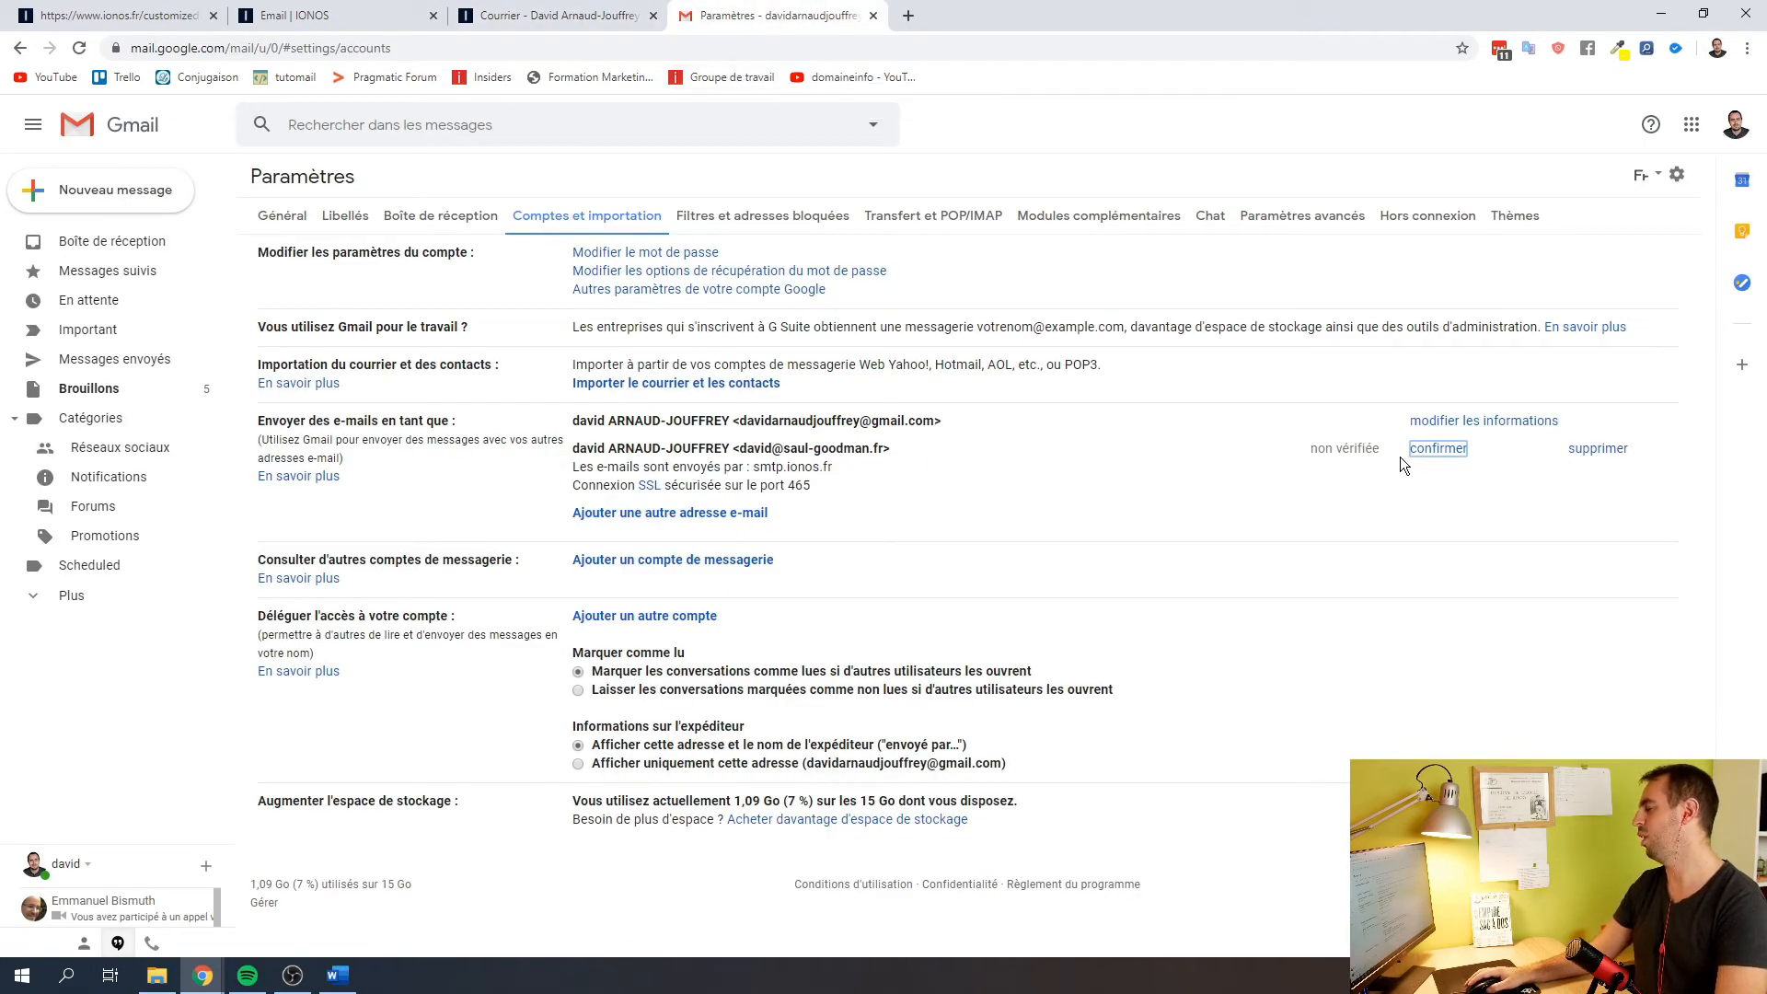
# Verify the saul-goodman.fr sender with the pasted confirmation code and make it Gmail's default sender
pyautogui.click(1438, 448)
pyautogui.click(368, 225)
pyautogui.hotkey('ctrl', 'v')
pyautogui.click(440, 225)
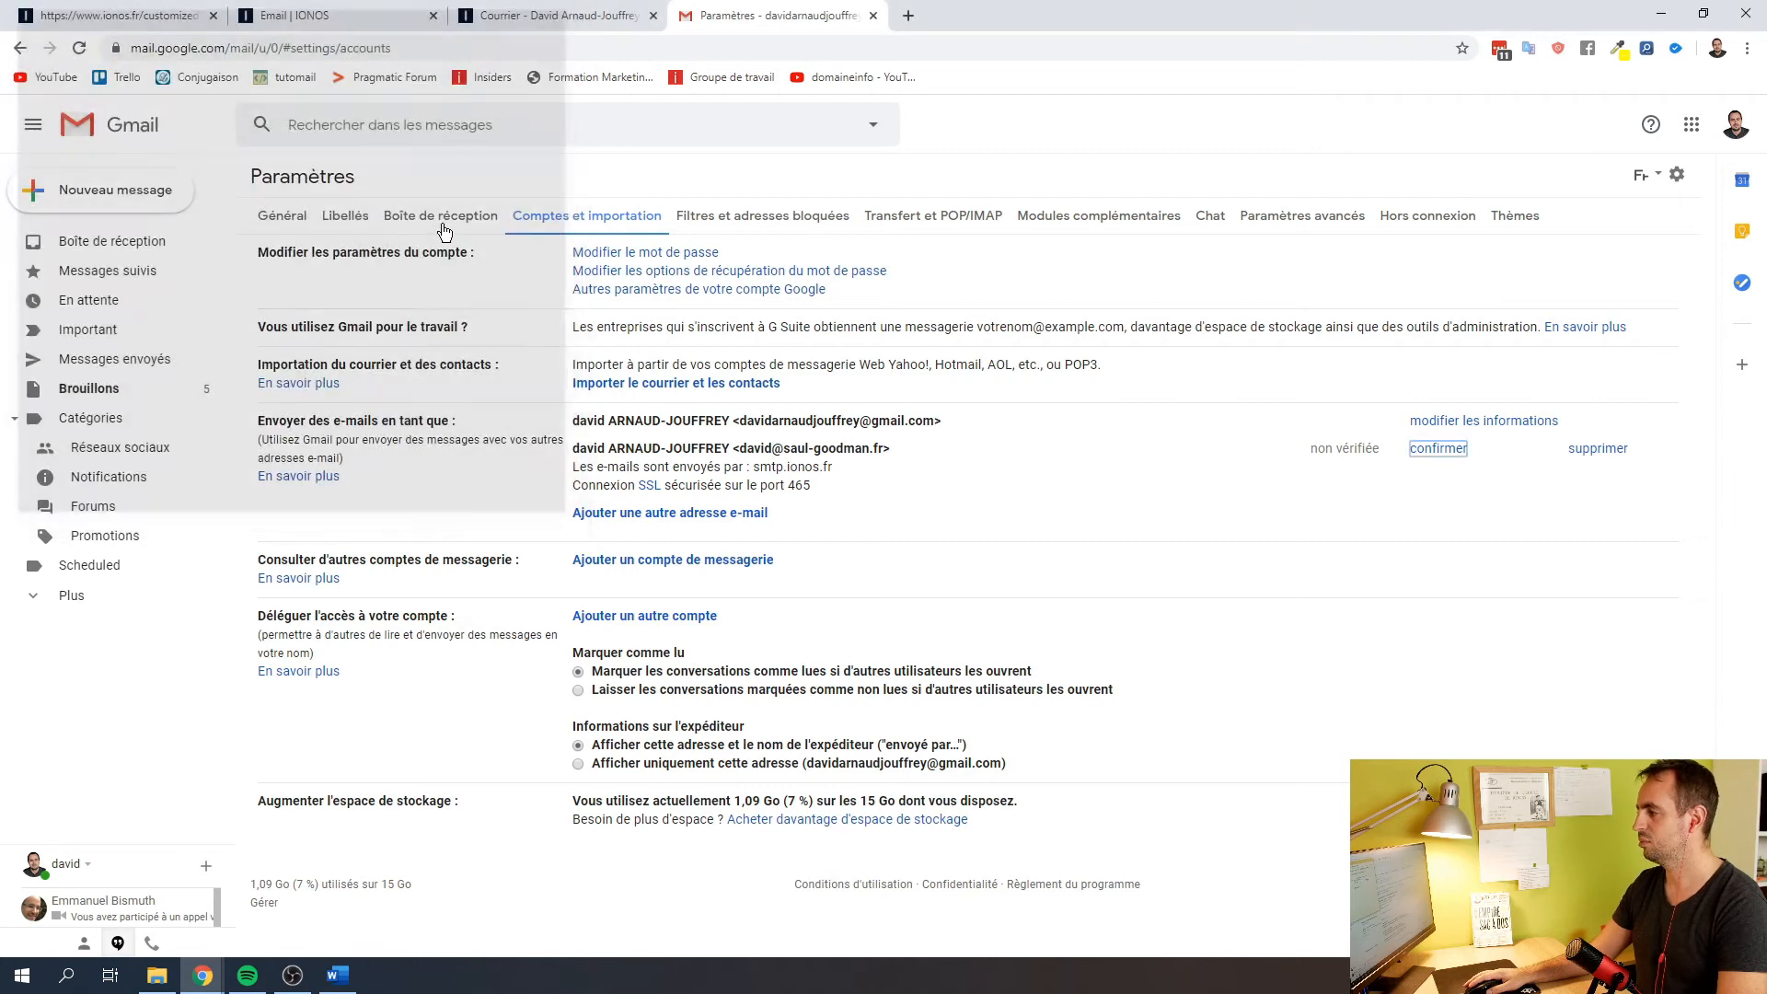
pyautogui.click(1349, 451)
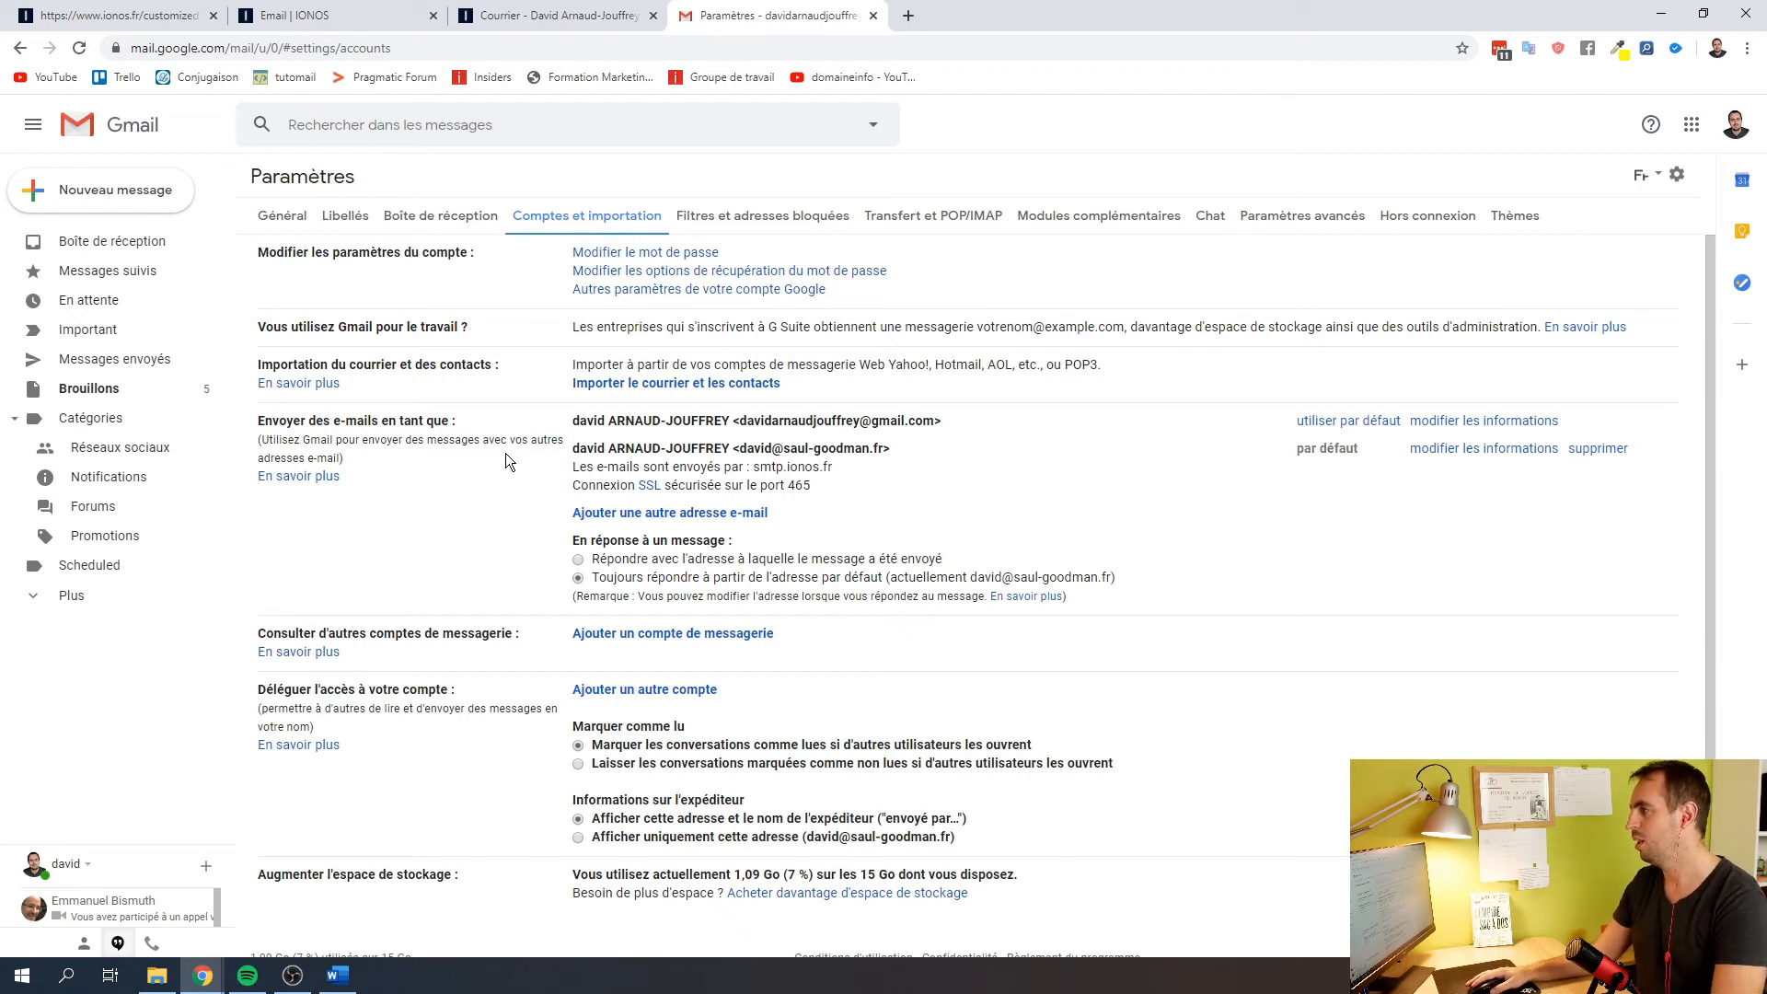
pyautogui.click(94, 190)
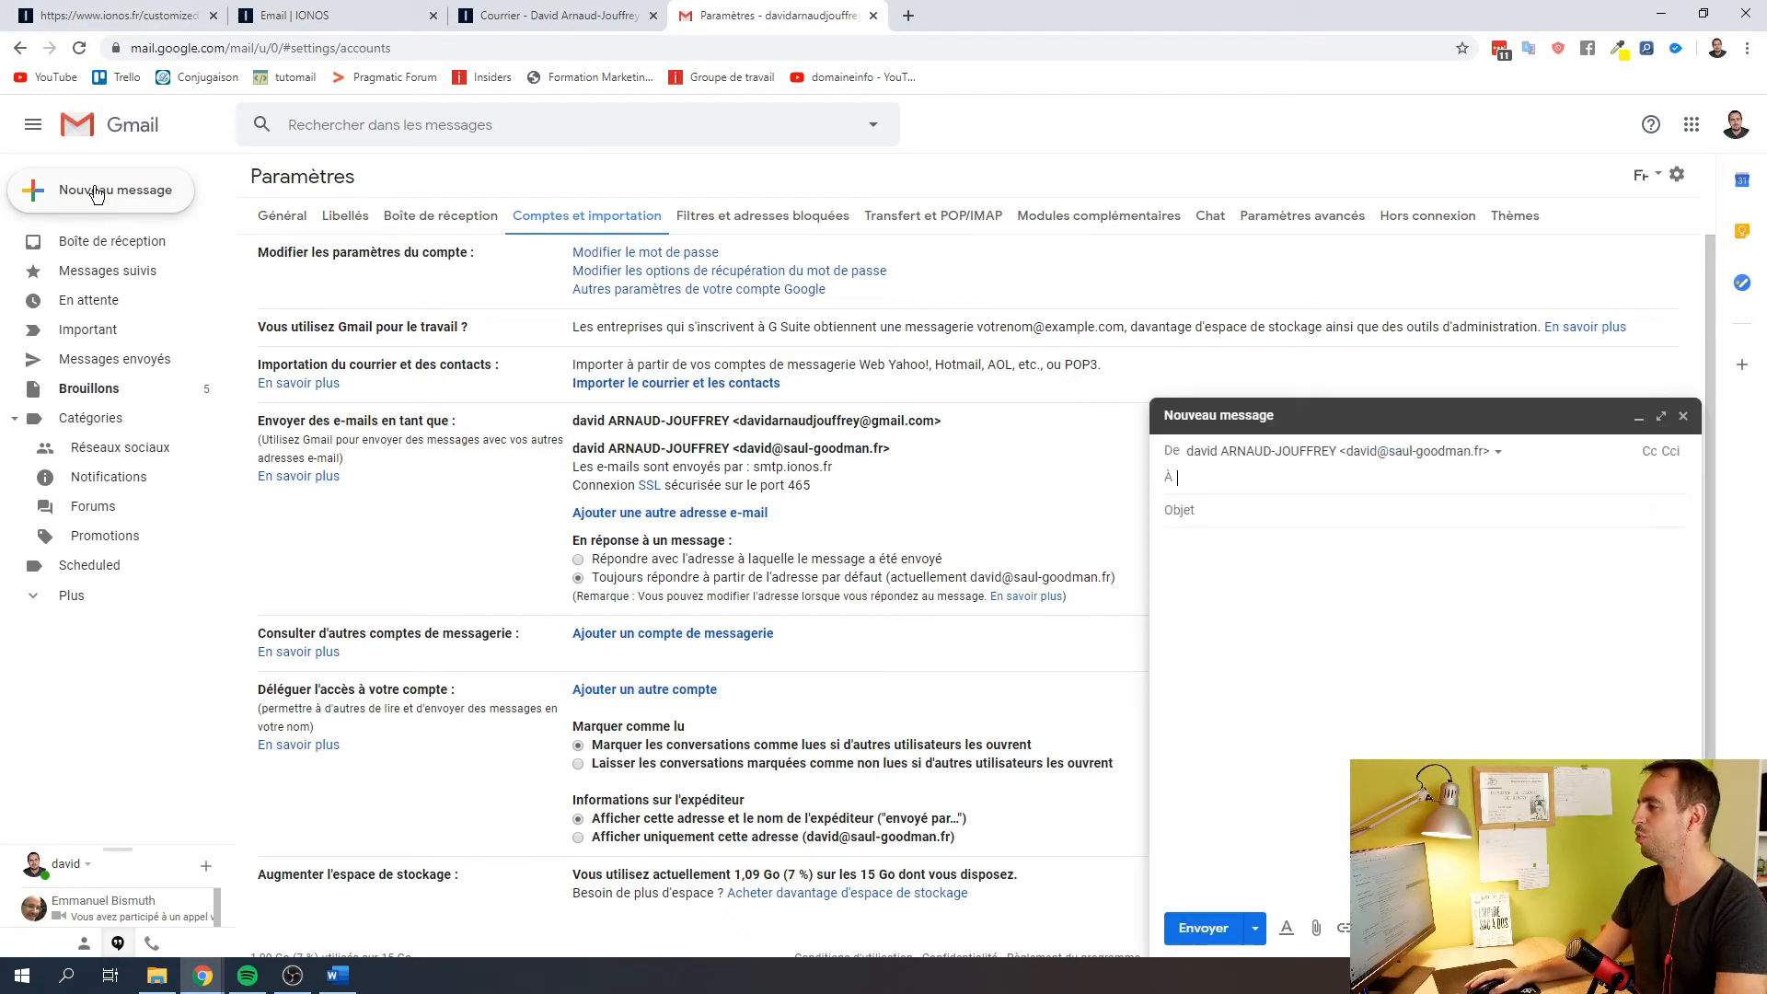
# Choose the saul-goodman.fr address as the sender of the new message
pyautogui.click(1353, 452)
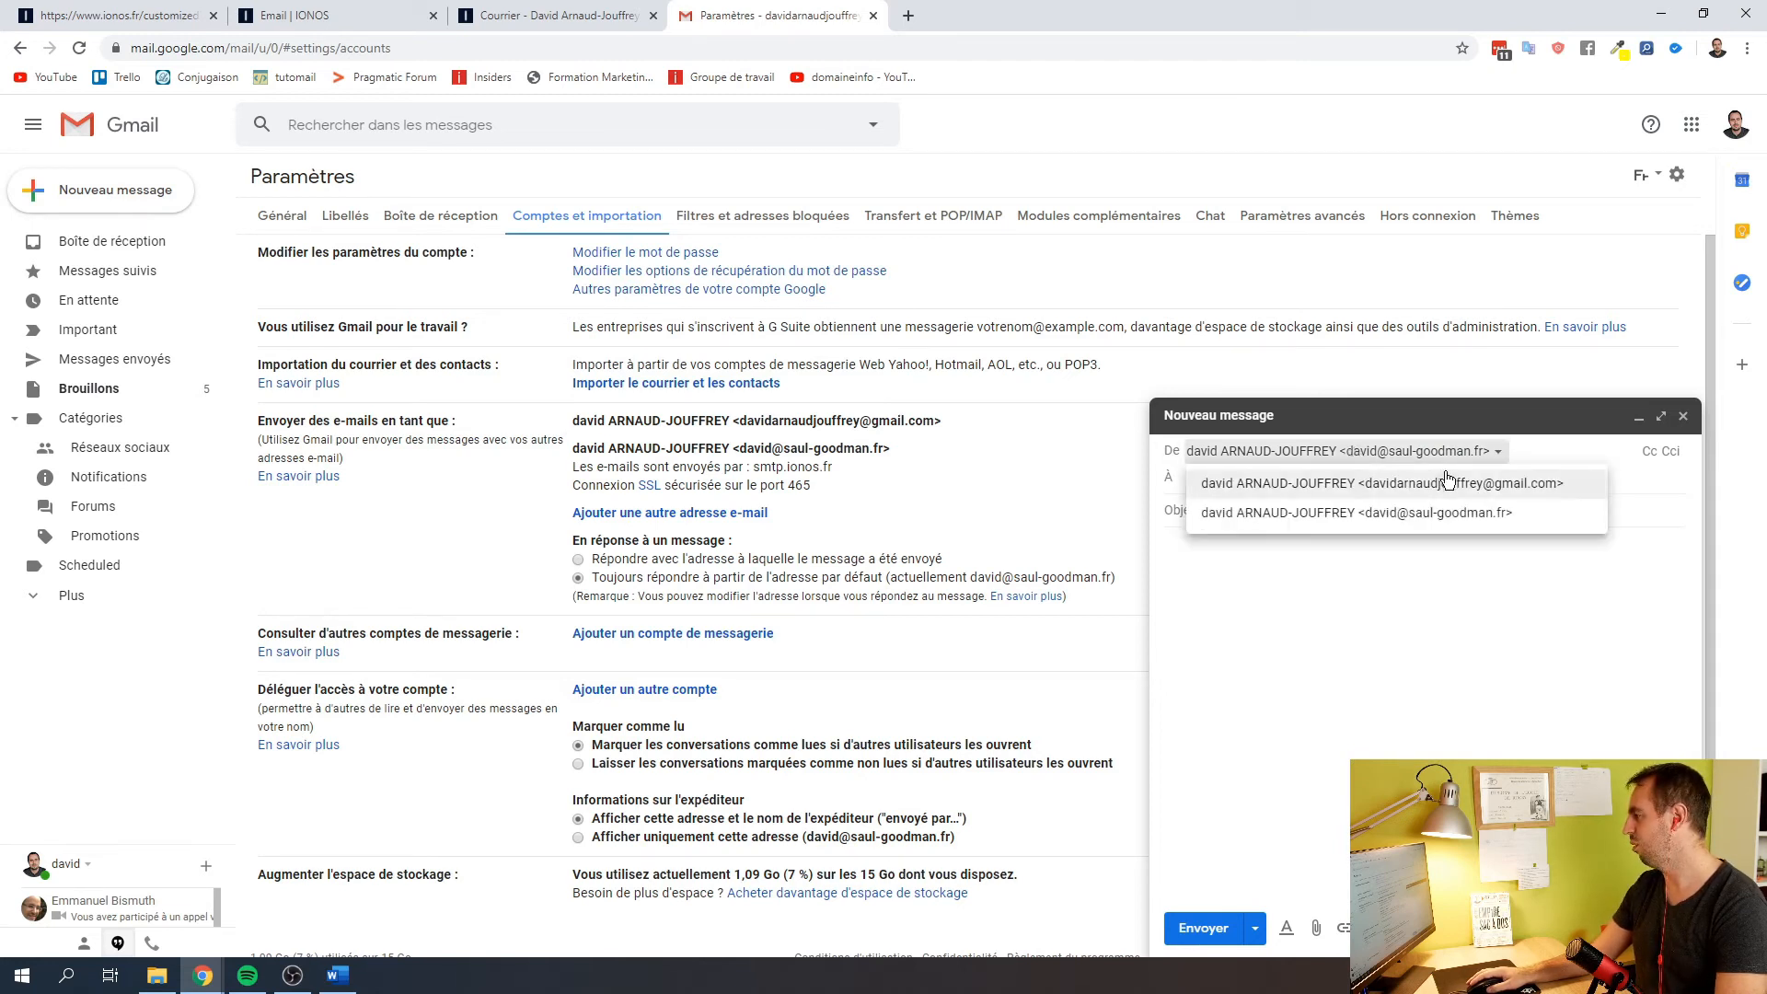
pyautogui.click(1406, 483)
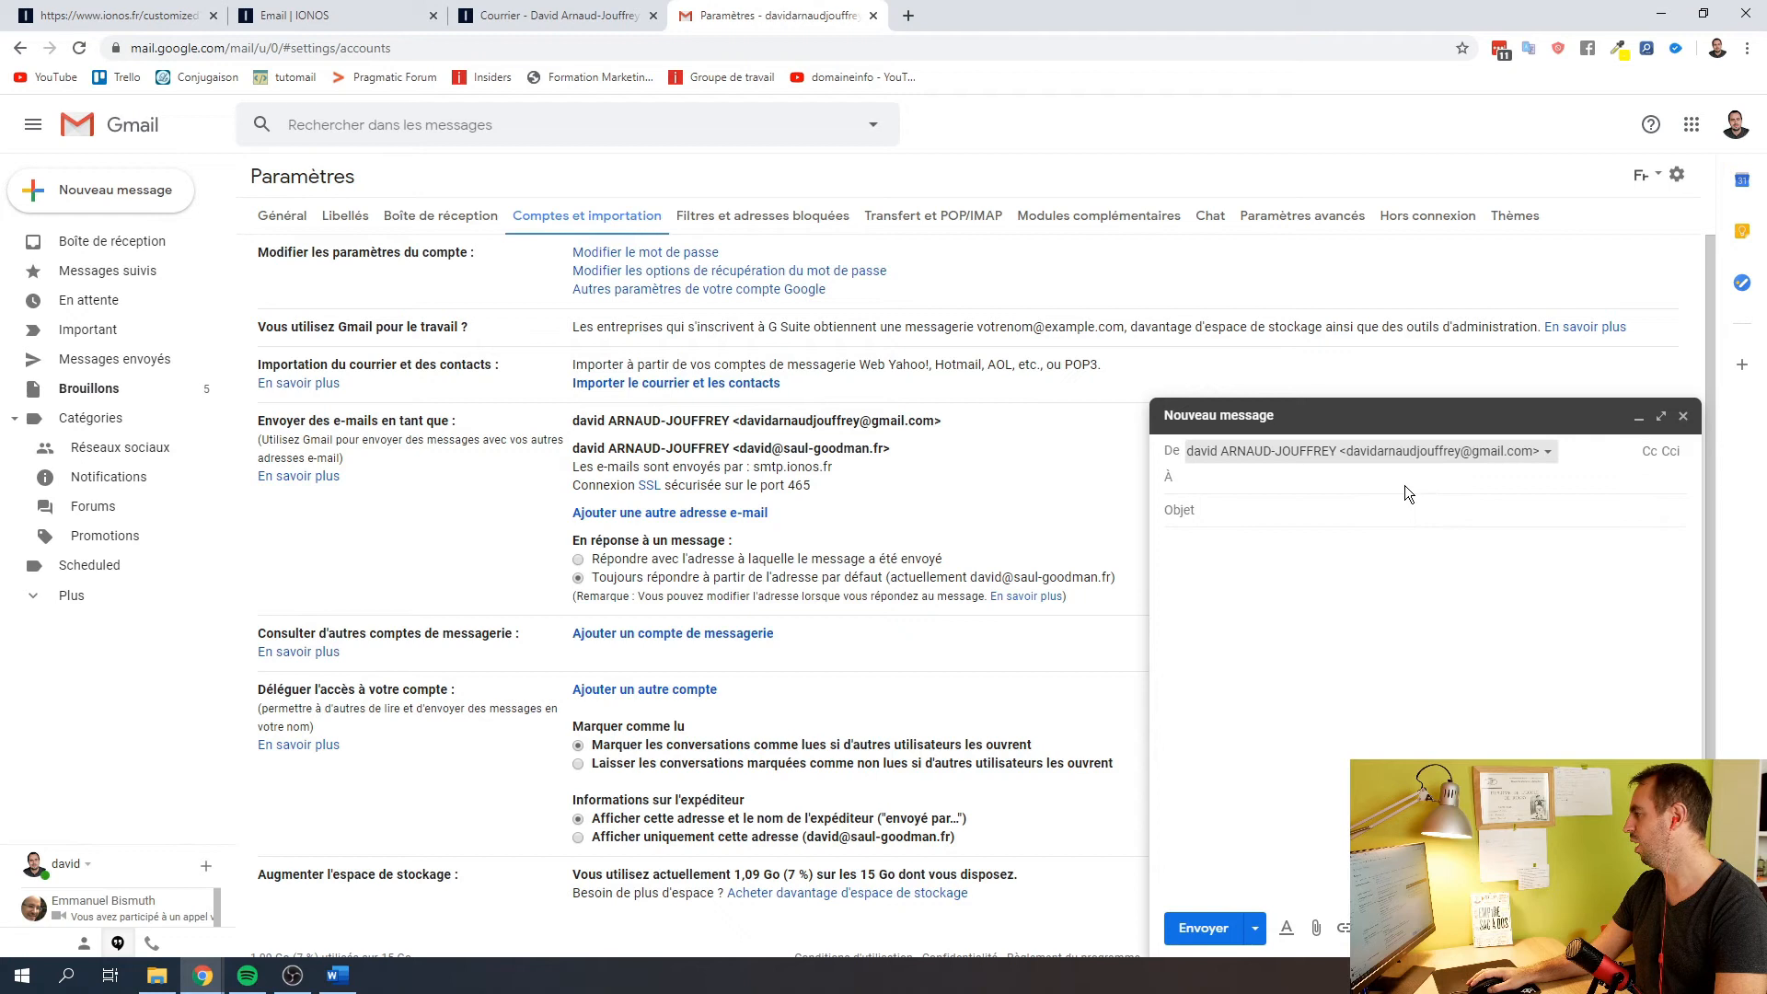
pyautogui.click(1291, 484)
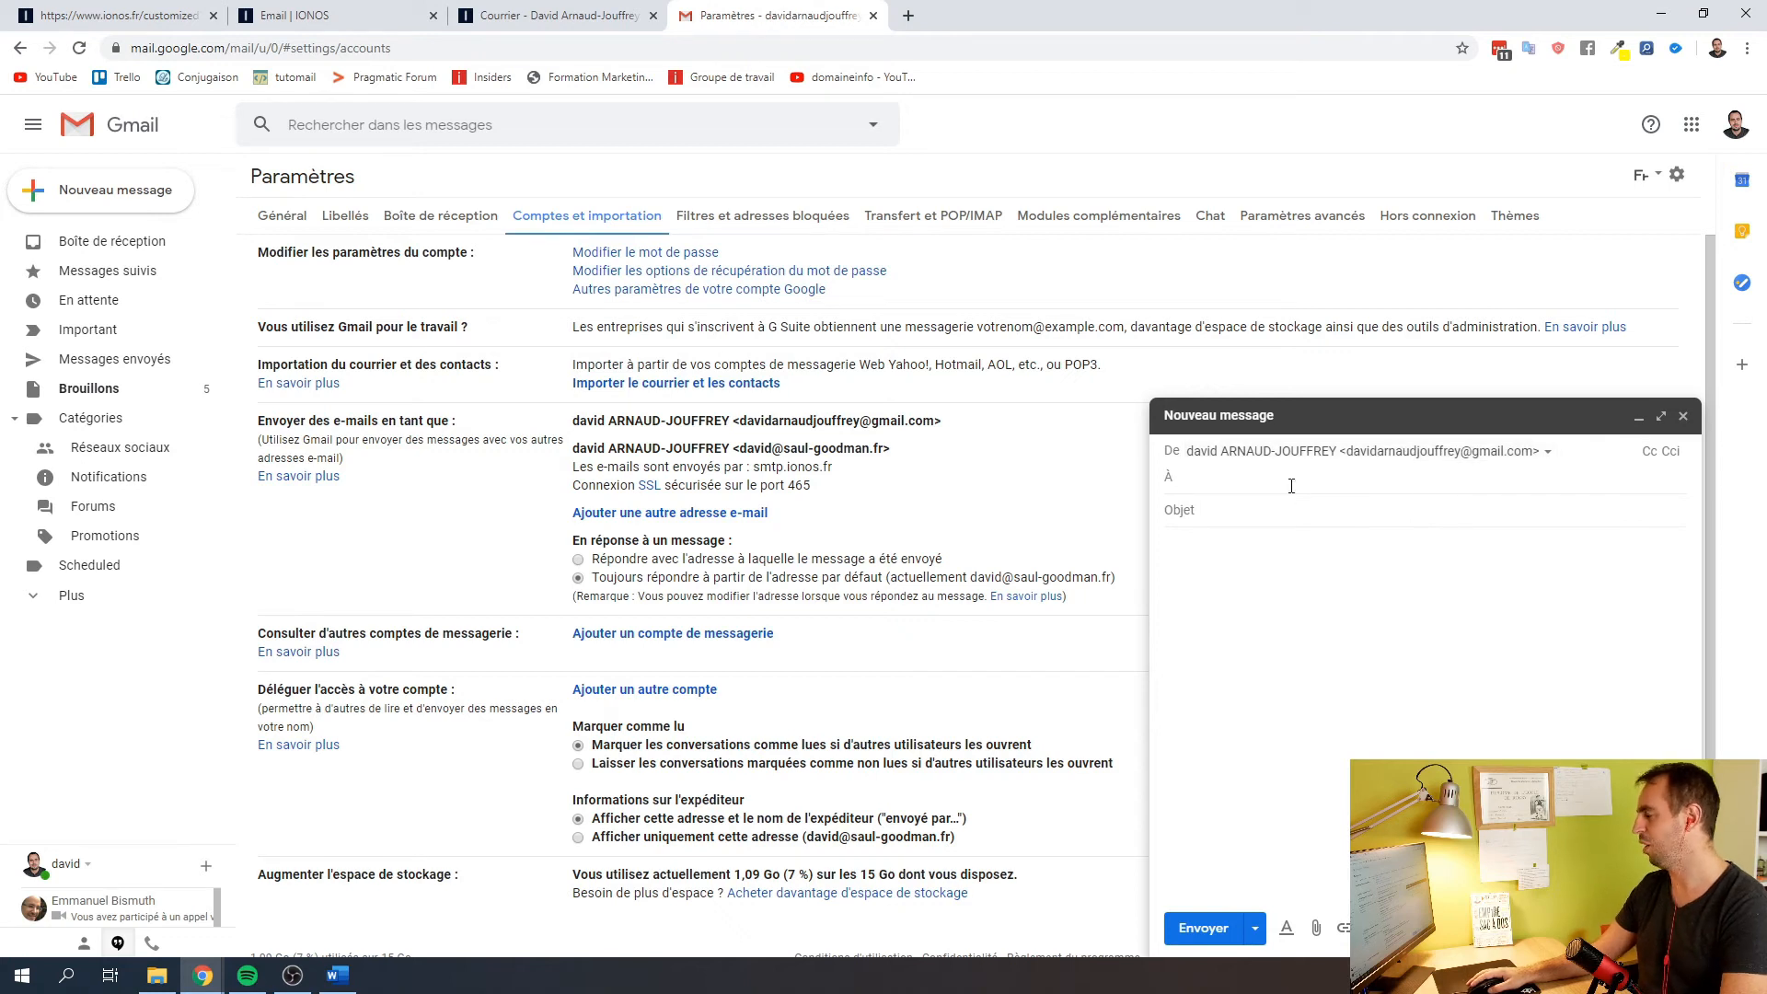
pyautogui.click(1335, 452)
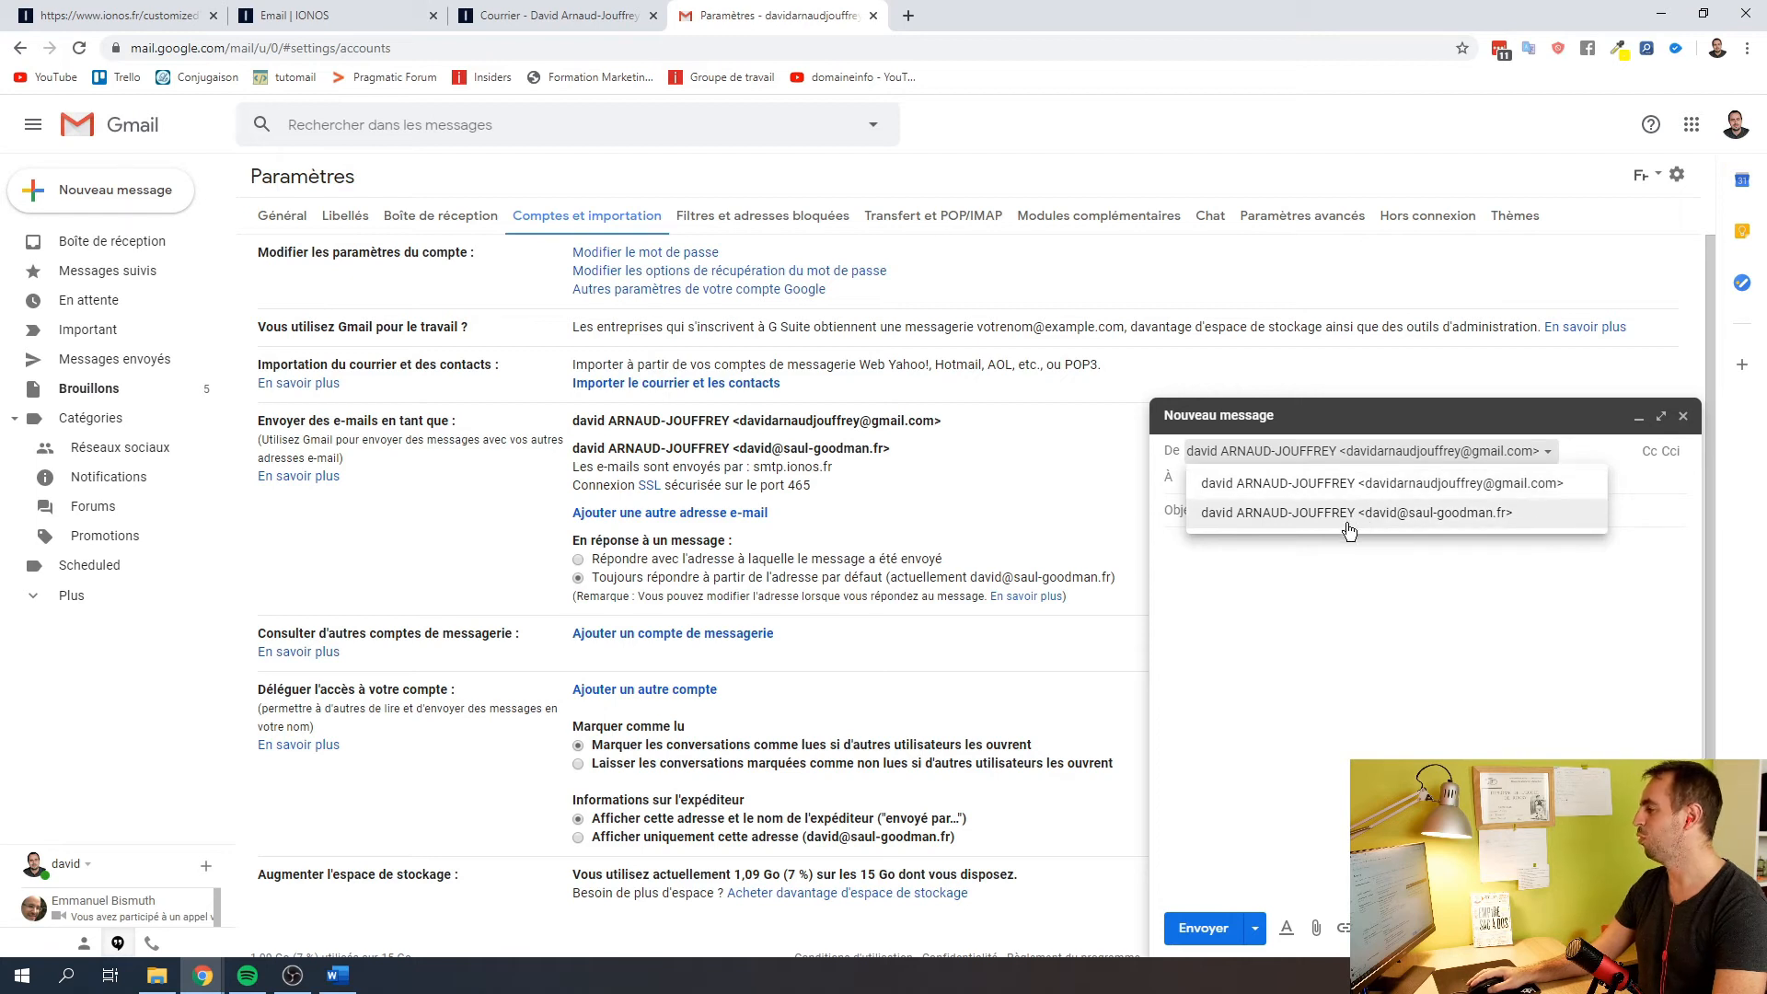
pyautogui.click(1344, 513)
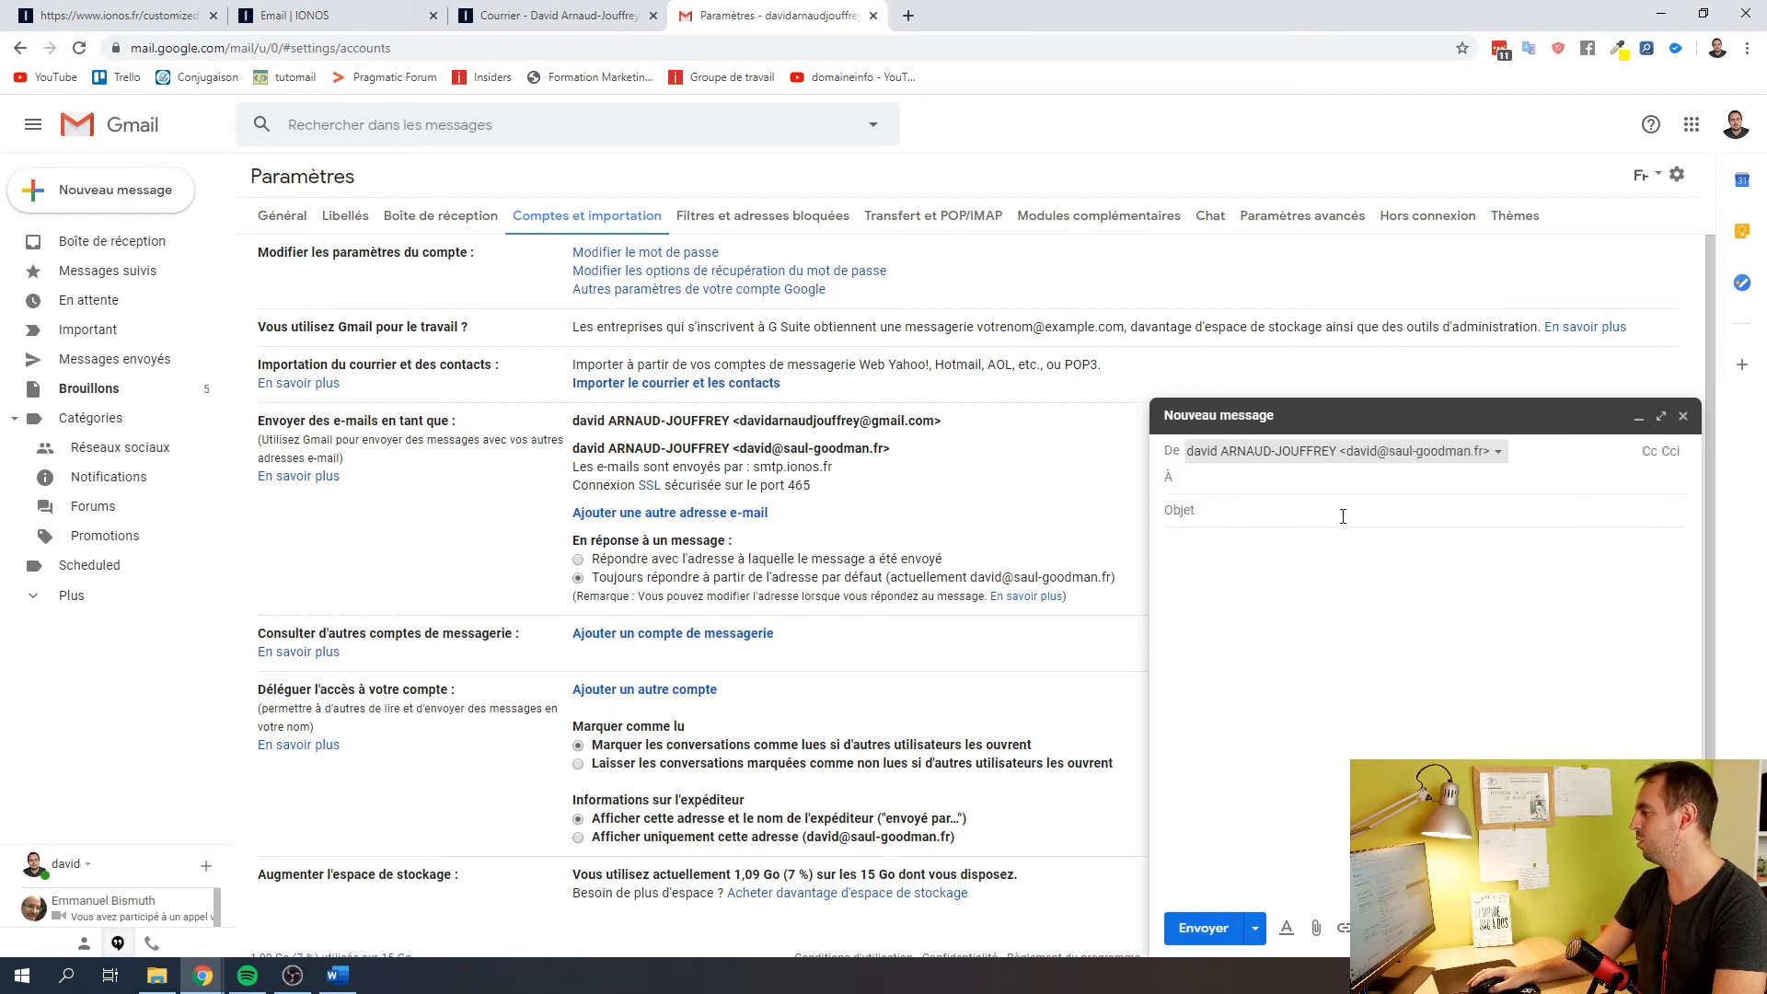
# Address it to the personal Gmail account with subject and body 'test', and send it
pyautogui.click(1282, 486)
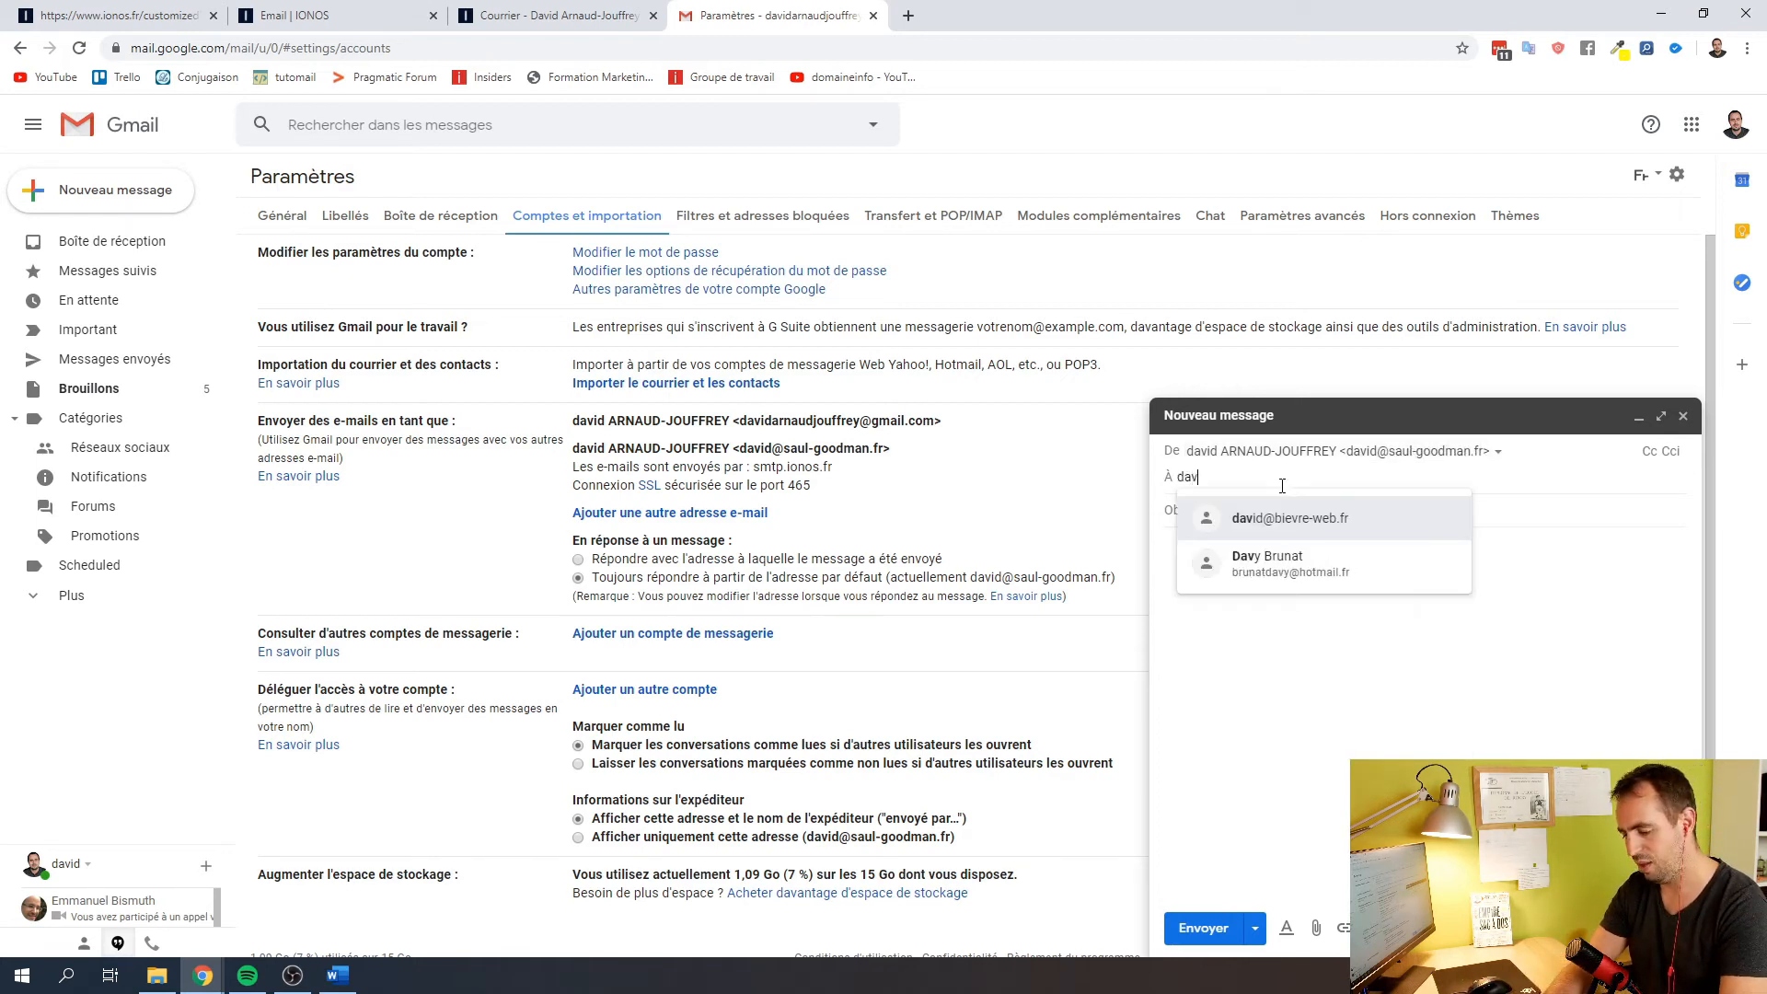
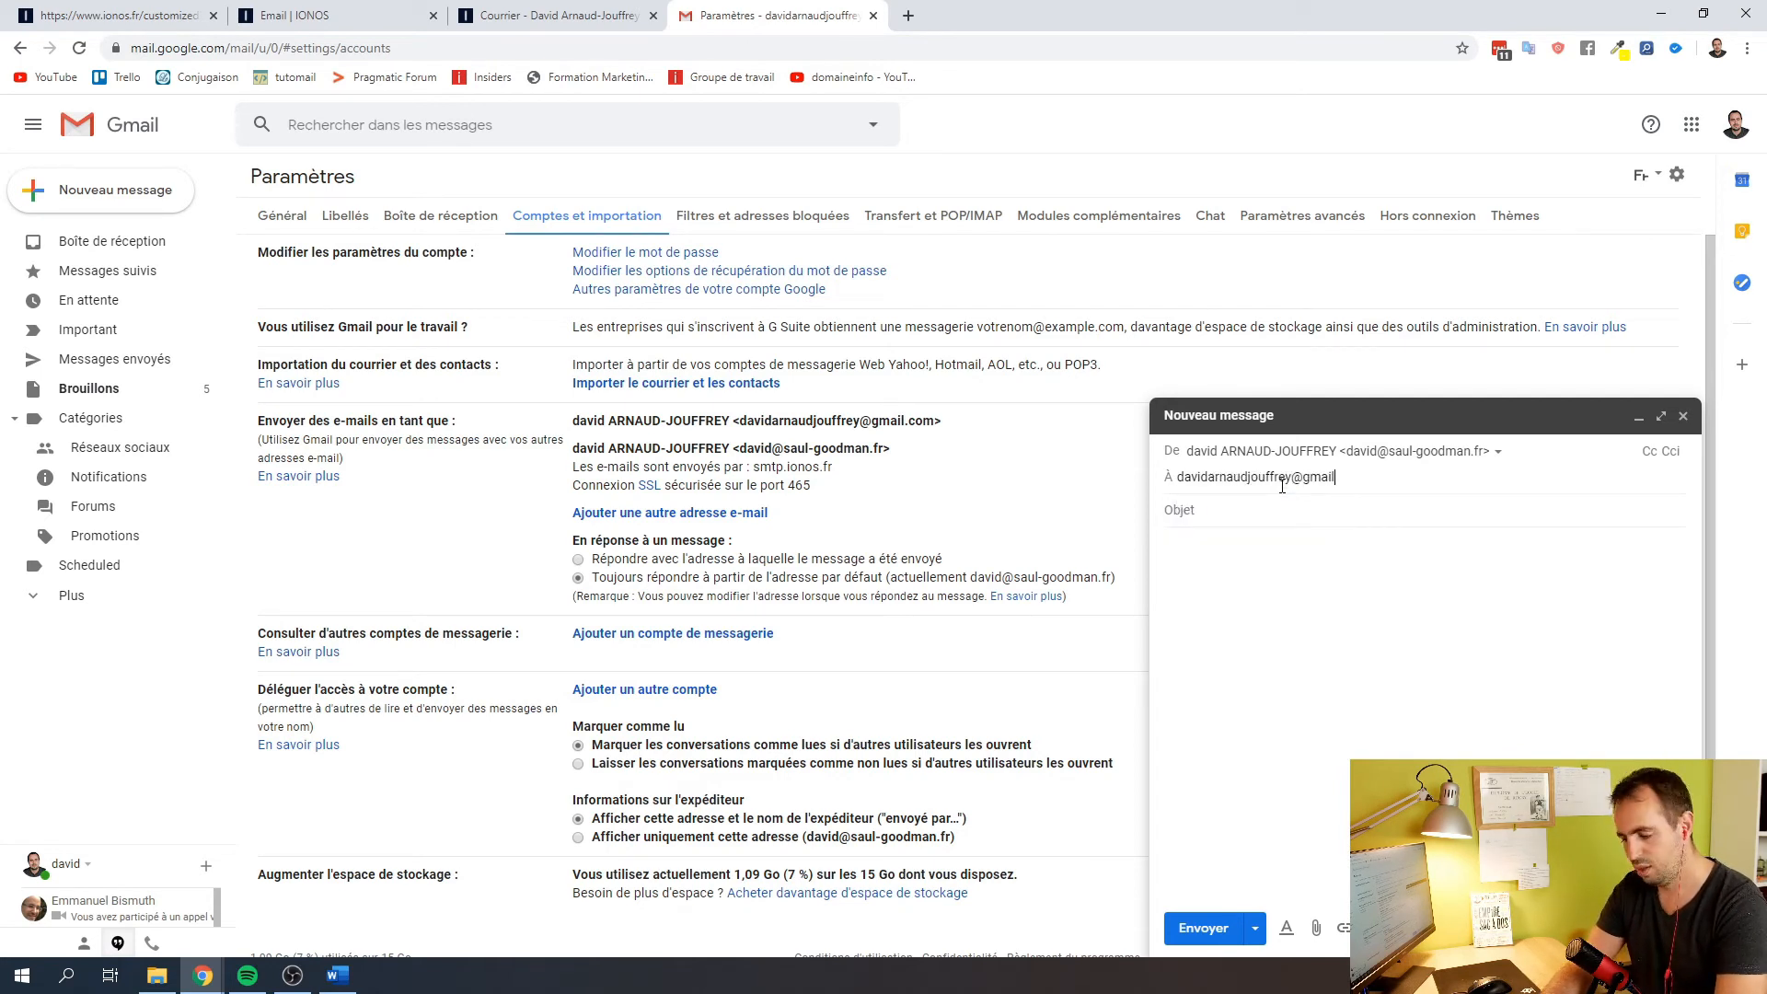
pyautogui.click(1257, 513)
pyautogui.write('tes')
pyautogui.click(1256, 574)
pyautogui.write('test')
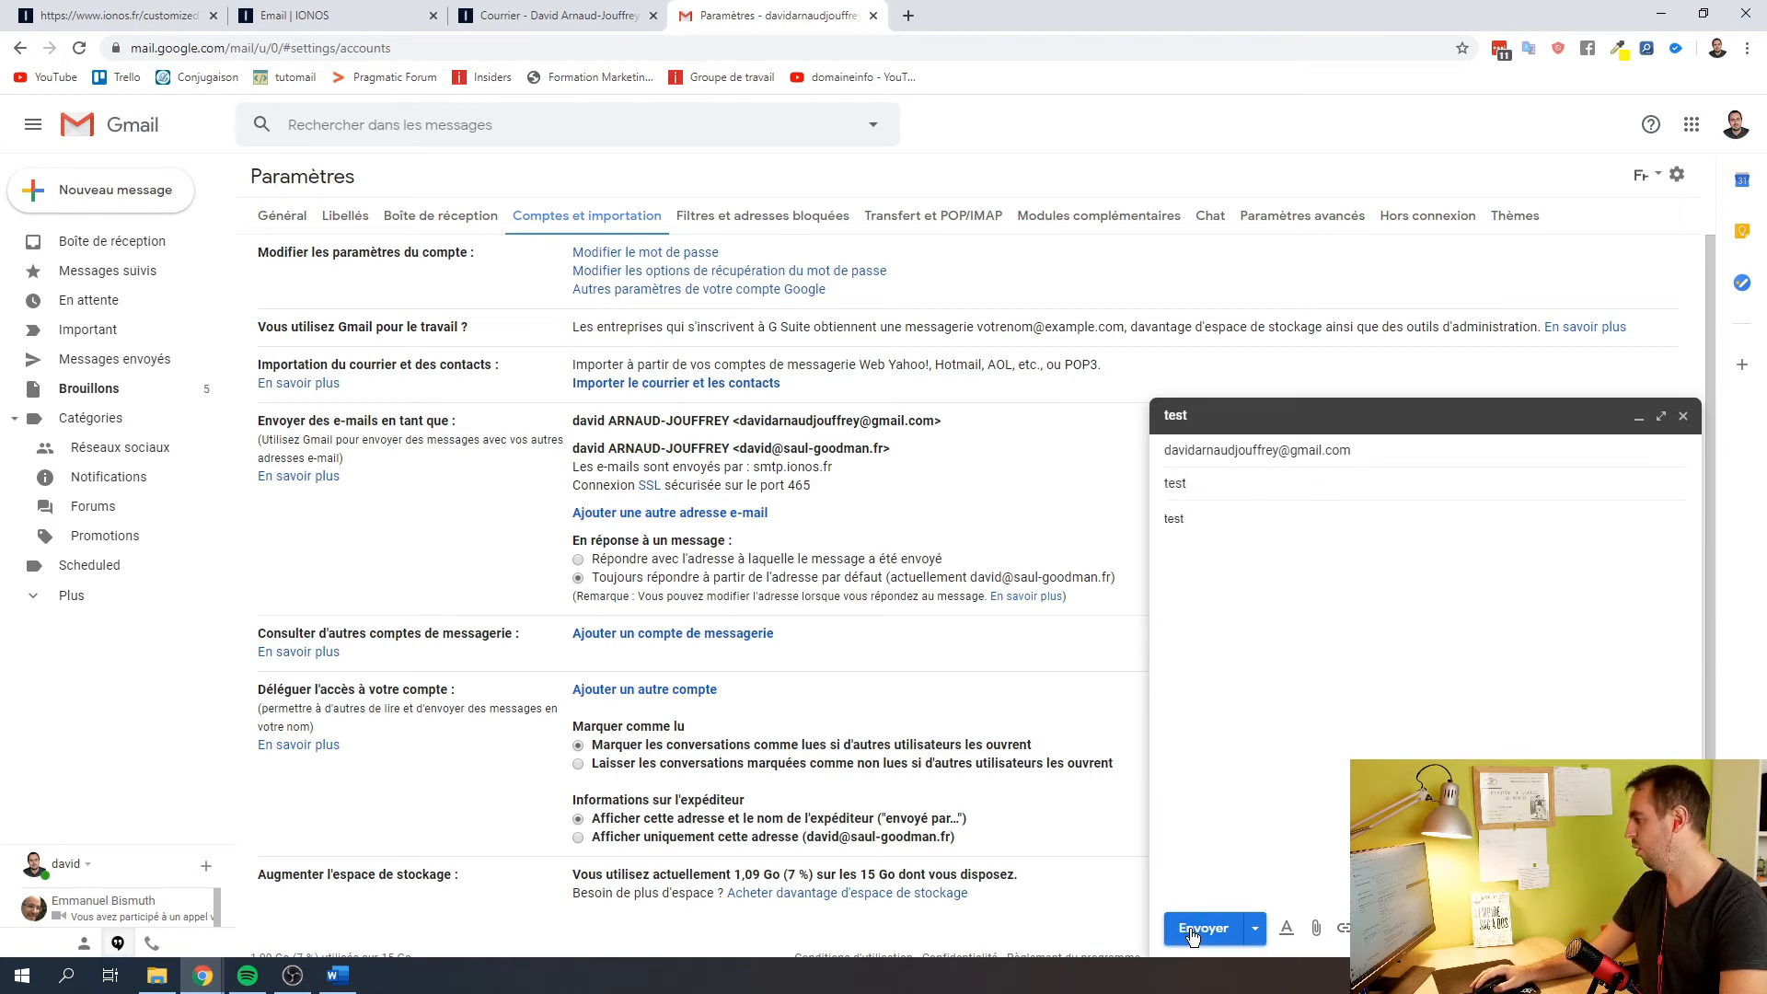
pyautogui.click(1192, 929)
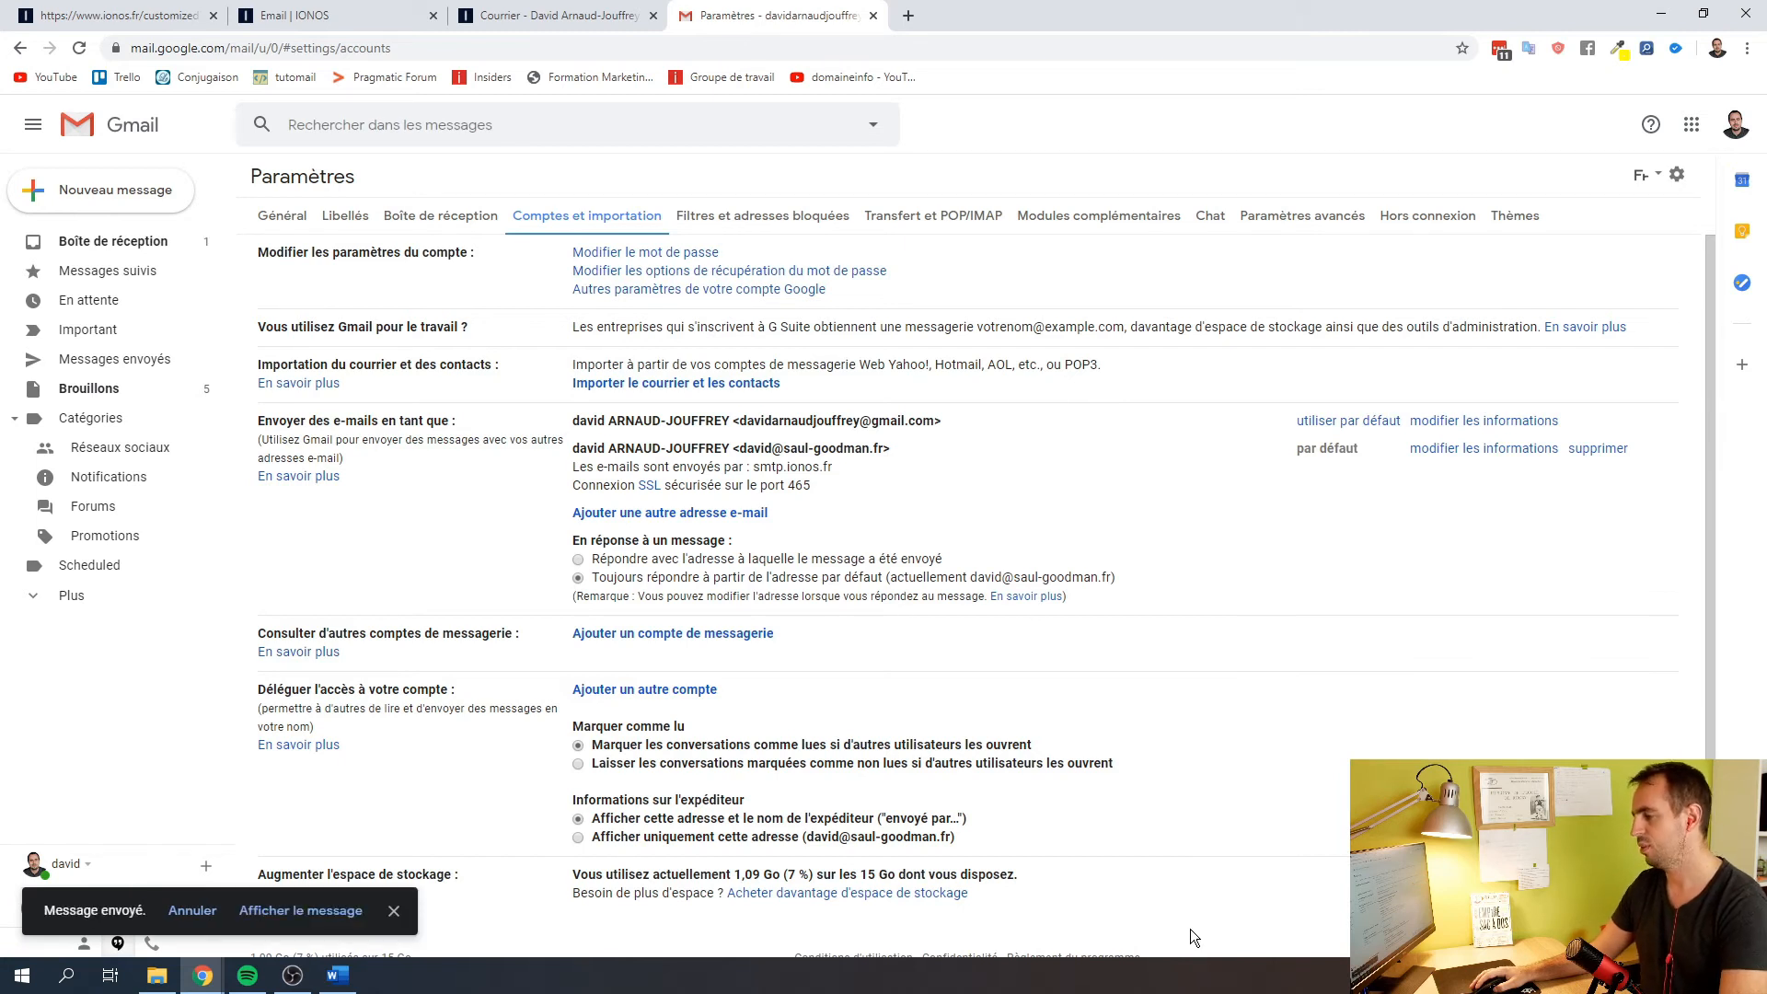
# Open the 'test' email received from the saul-goodman.fr address, then open Gmail's full settings
pyautogui.click(143, 241)
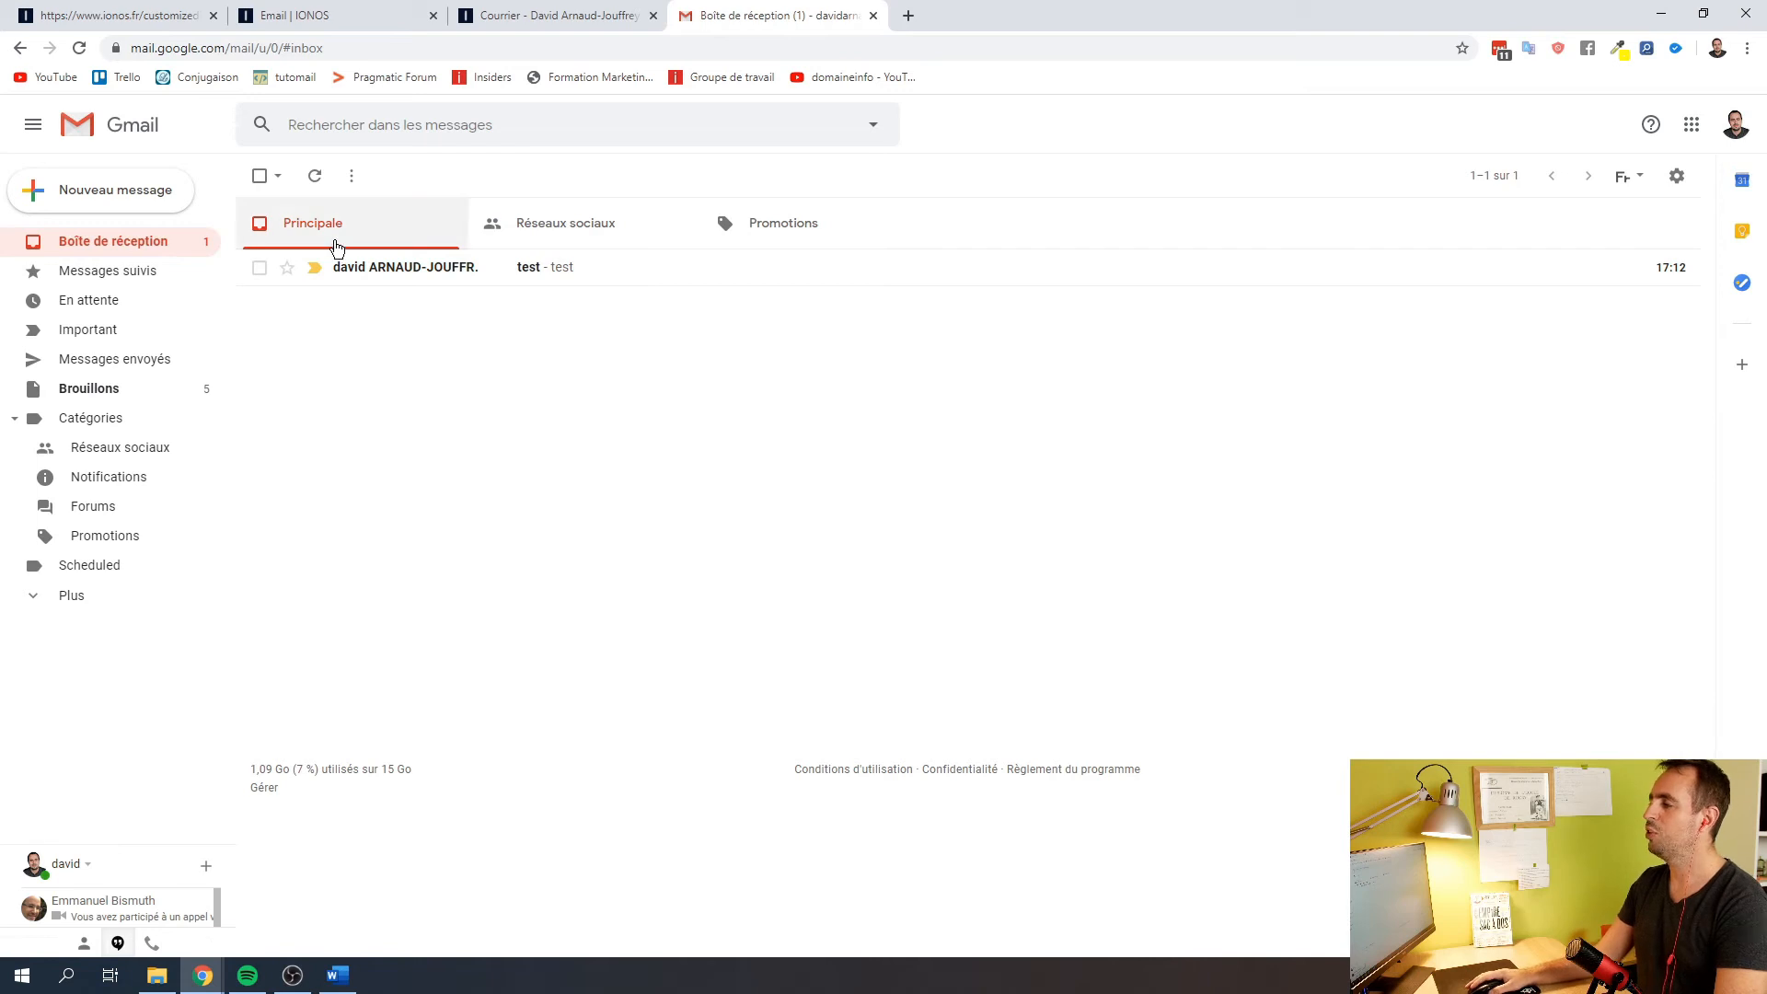
pyautogui.click(379, 280)
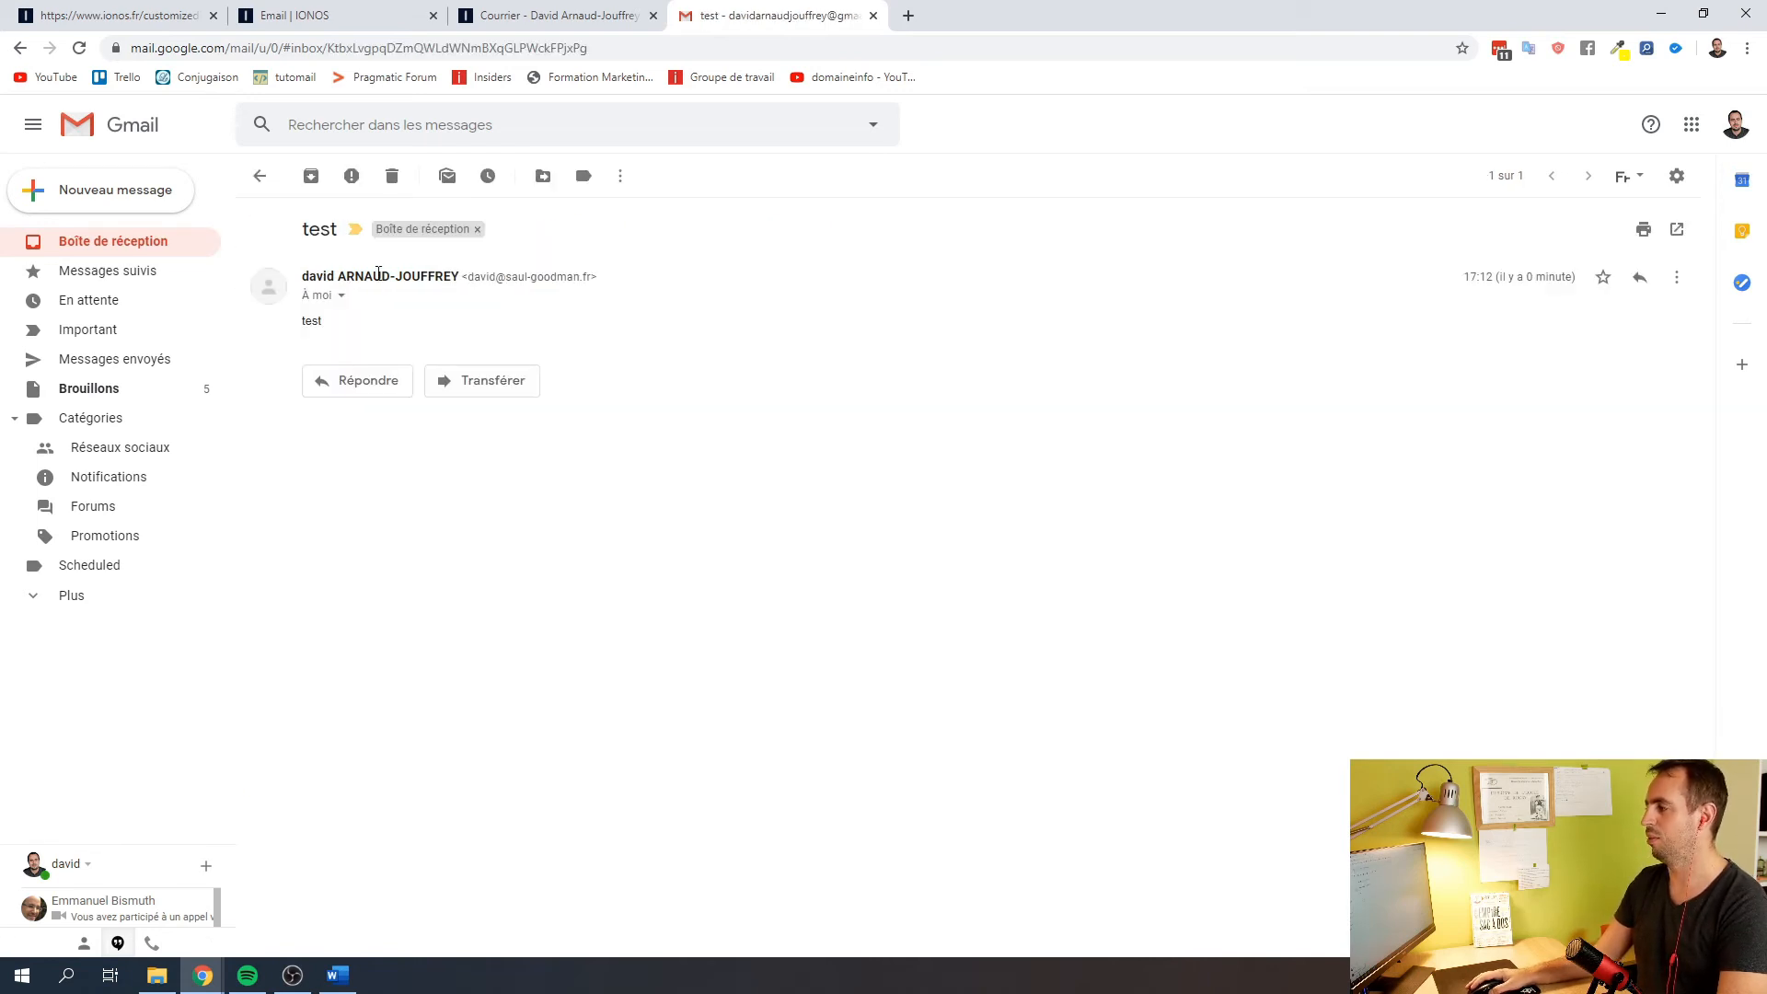
pyautogui.moveTo(563, 273)
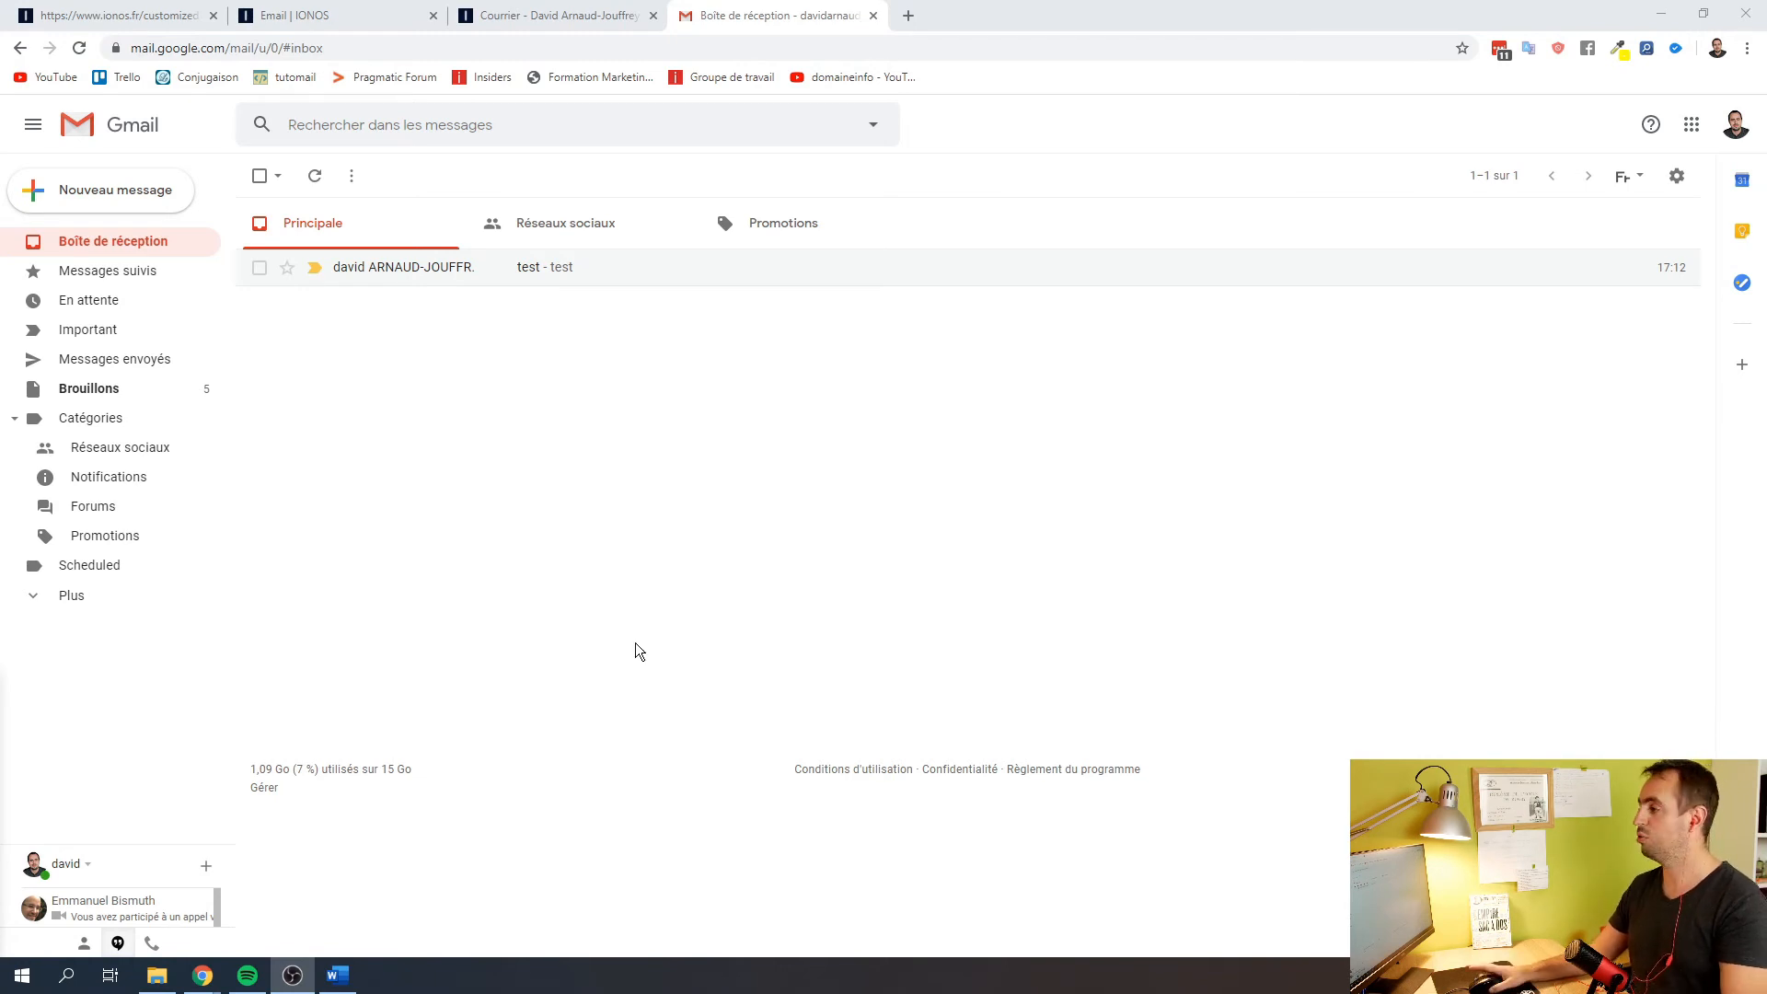
pyautogui.click(1673, 175)
pyautogui.click(1478, 291)
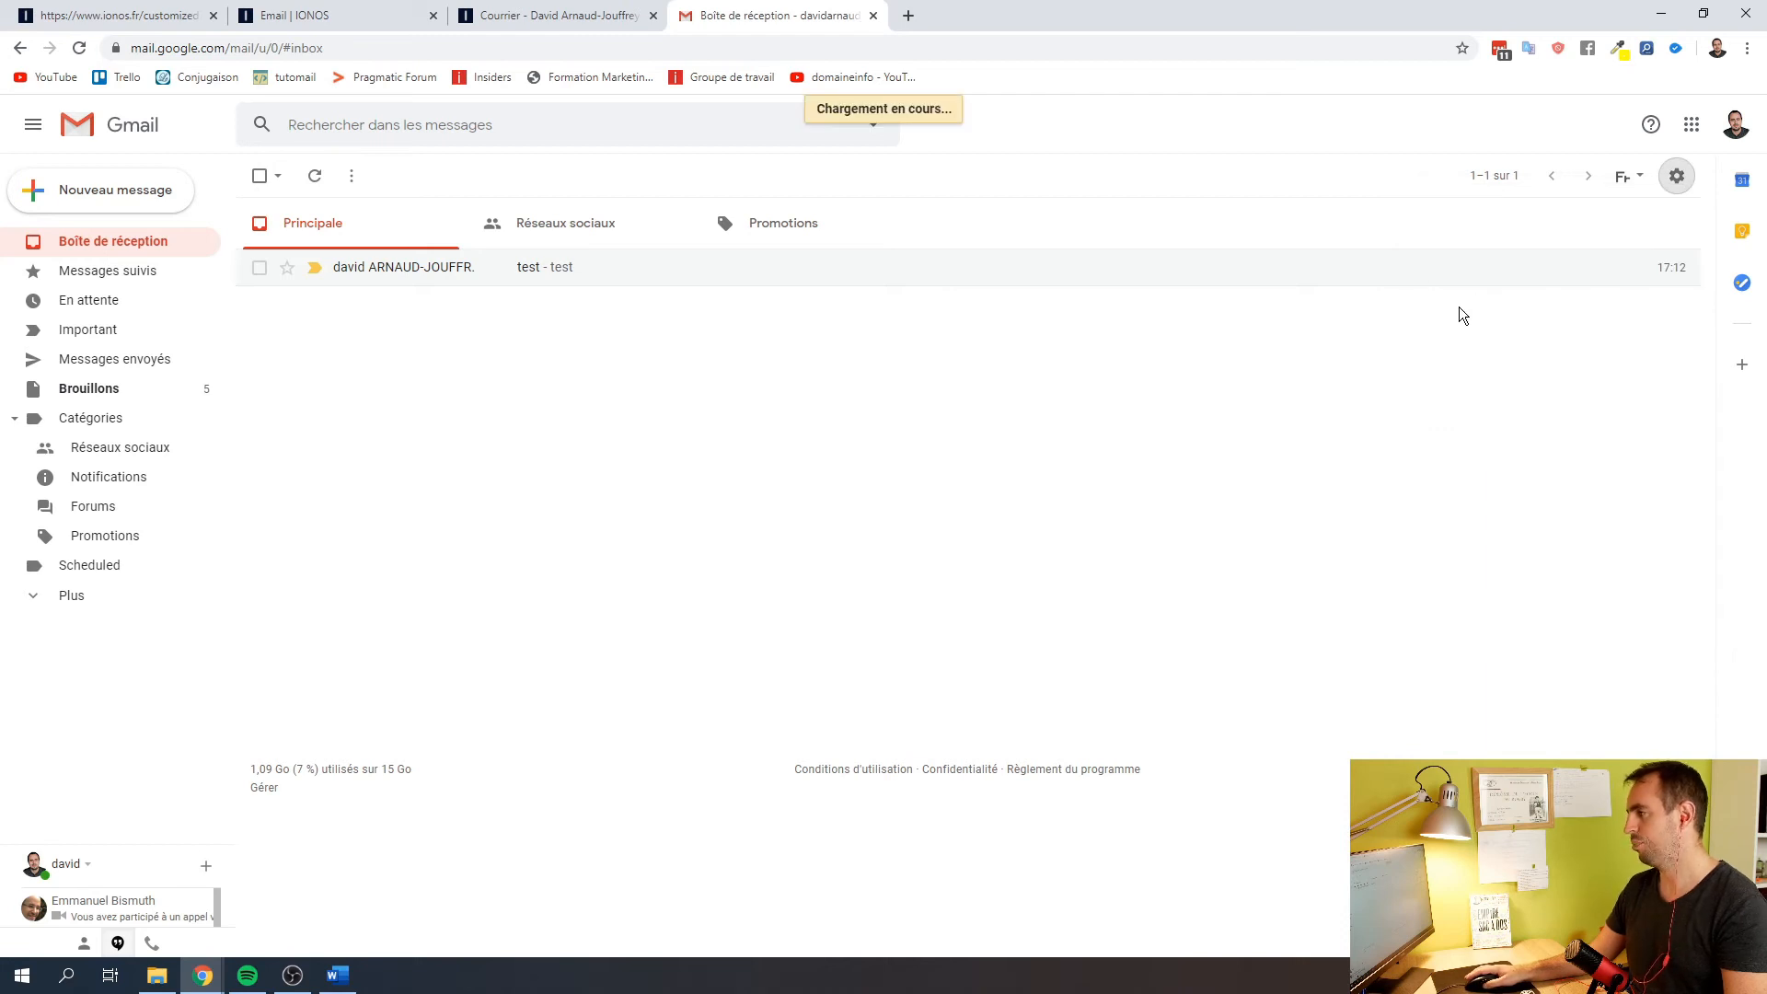
# Under Comptes et importation, start adding the saul-goodman.fr mailbox as an account to check
pyautogui.click(576, 212)
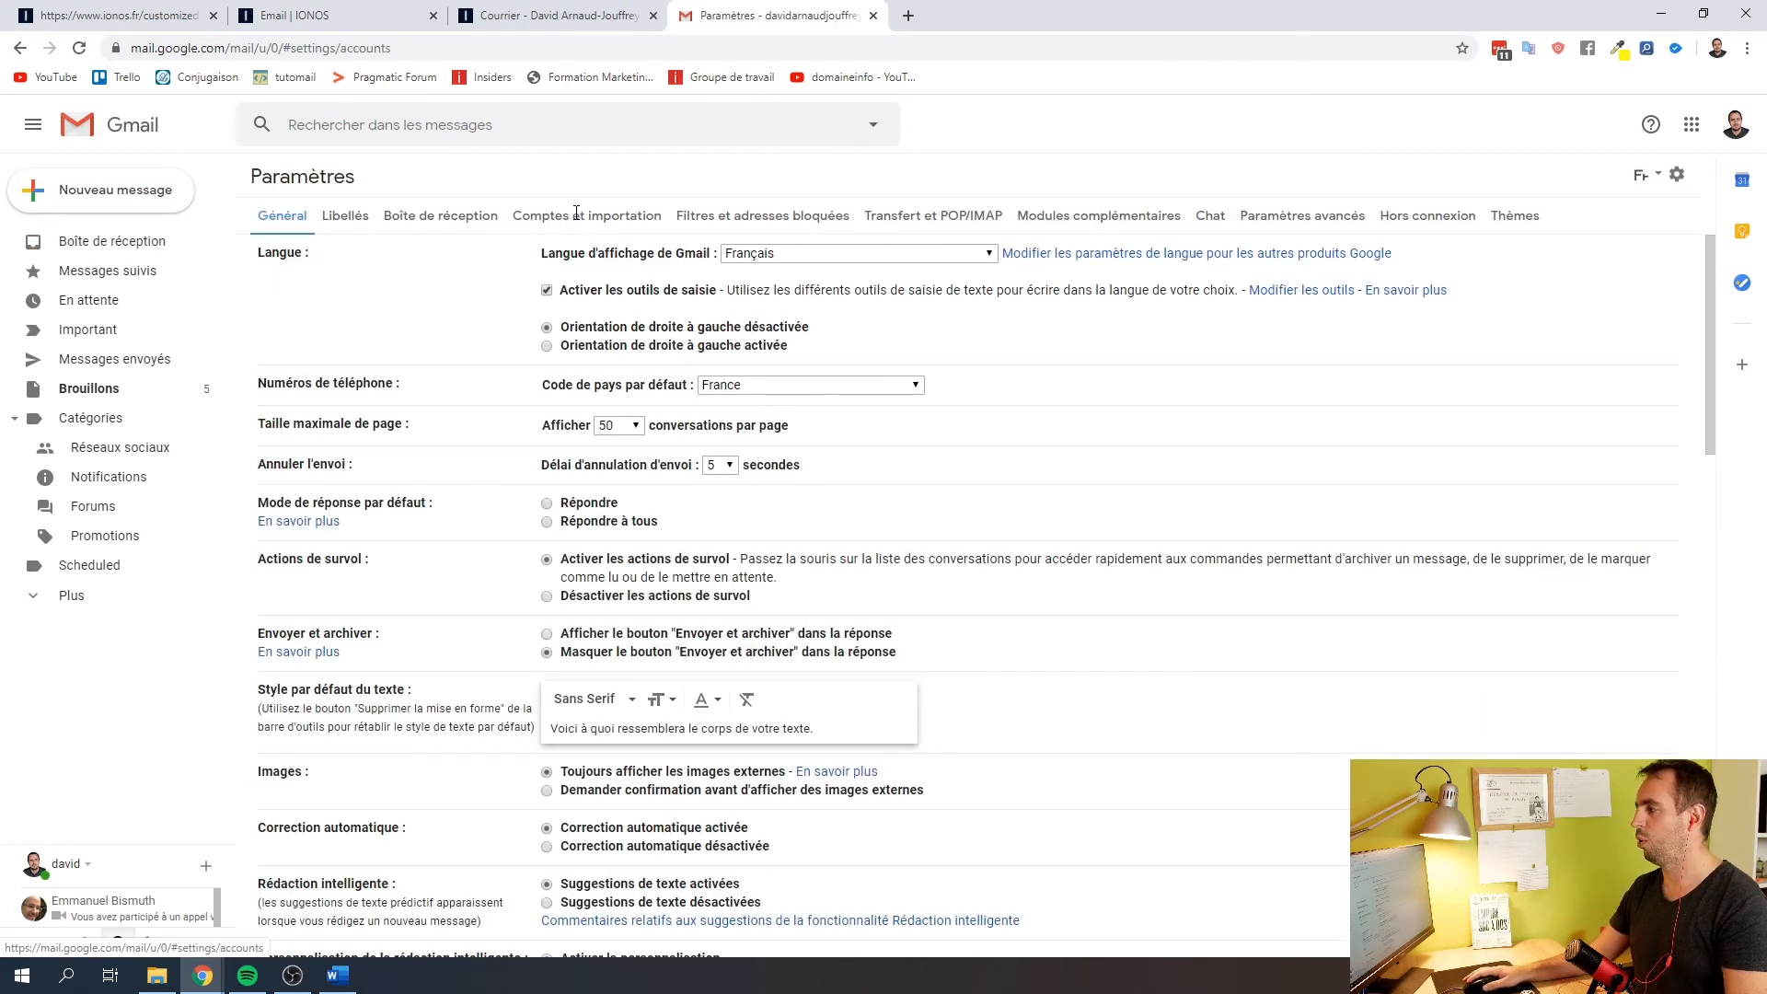
pyautogui.scroll(-2, 280, 594)
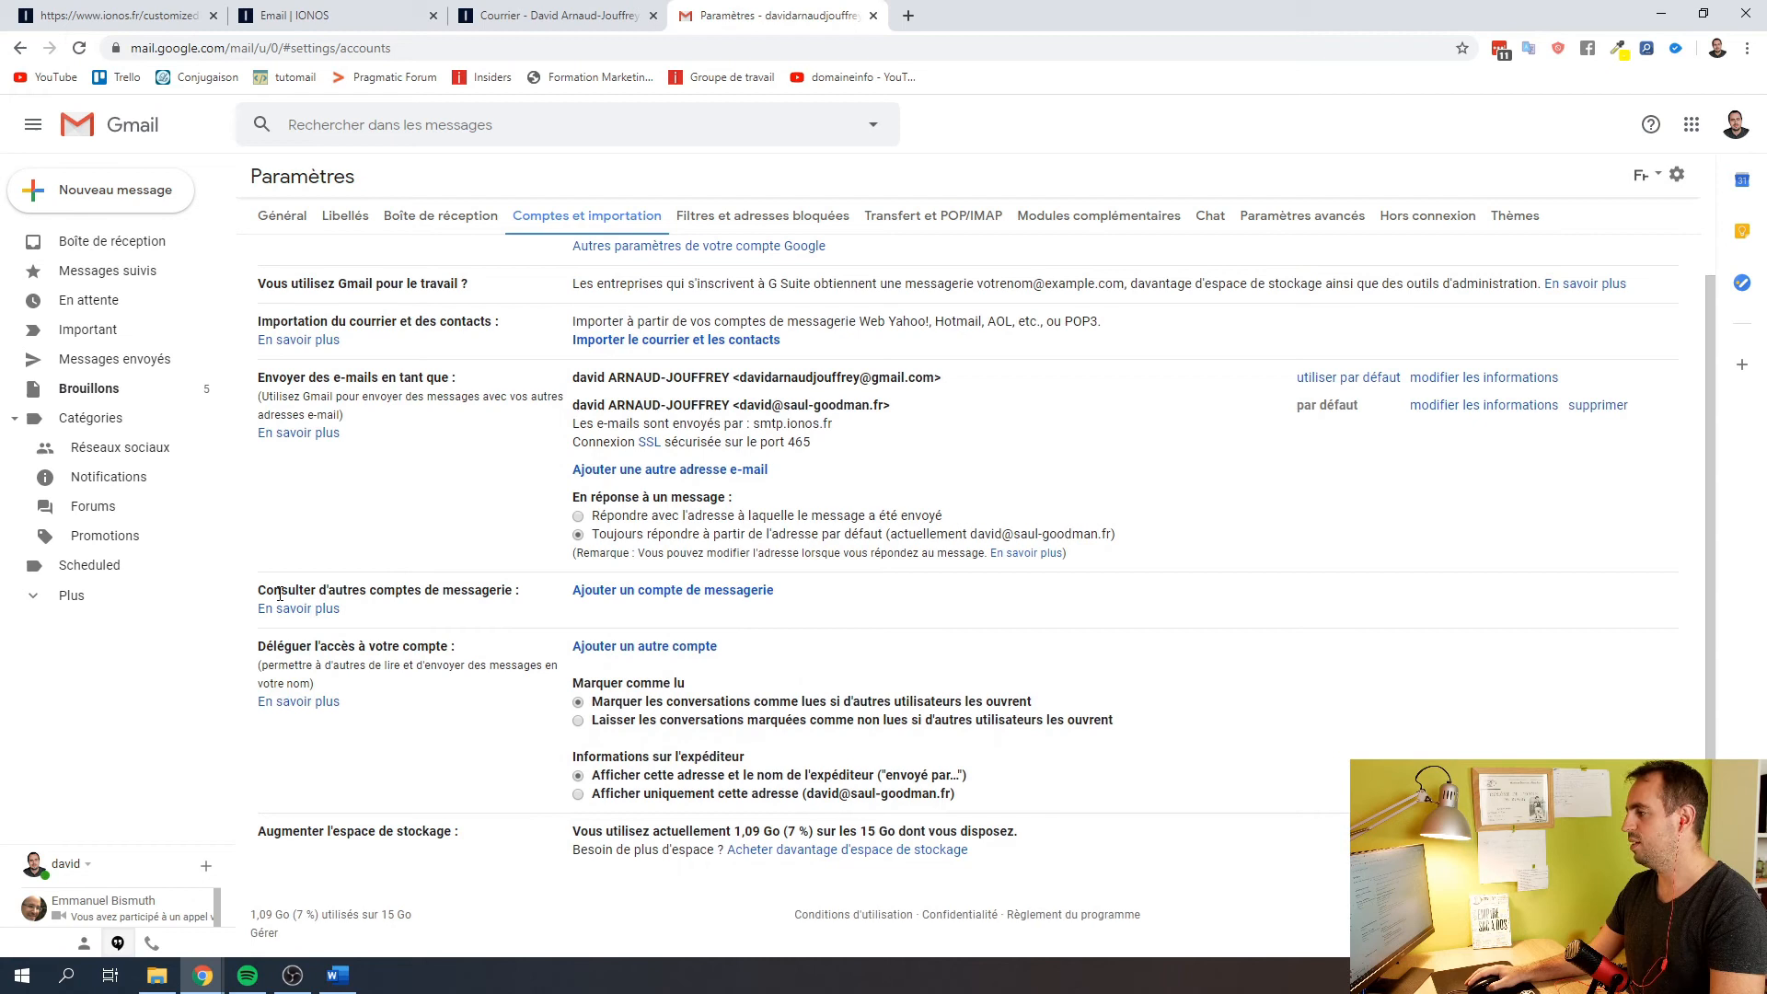
pyautogui.click(635, 591)
pyautogui.click(226, 130)
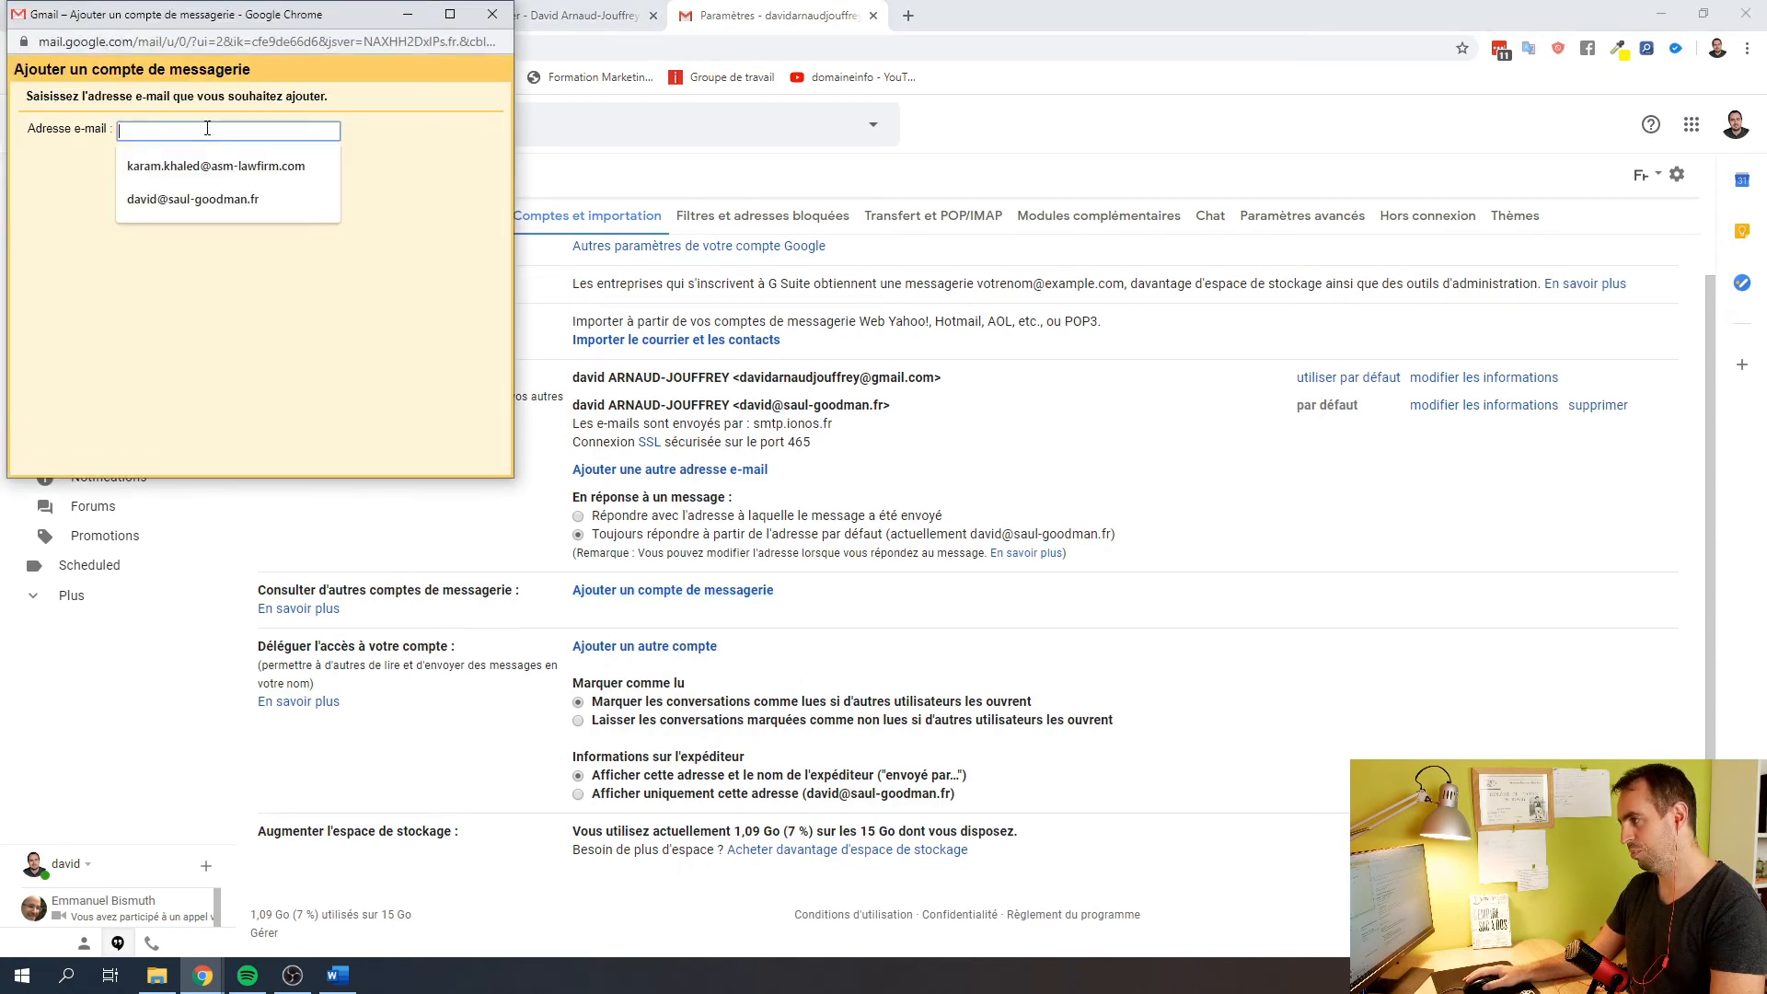
pyautogui.click(201, 166)
pyautogui.click(295, 173)
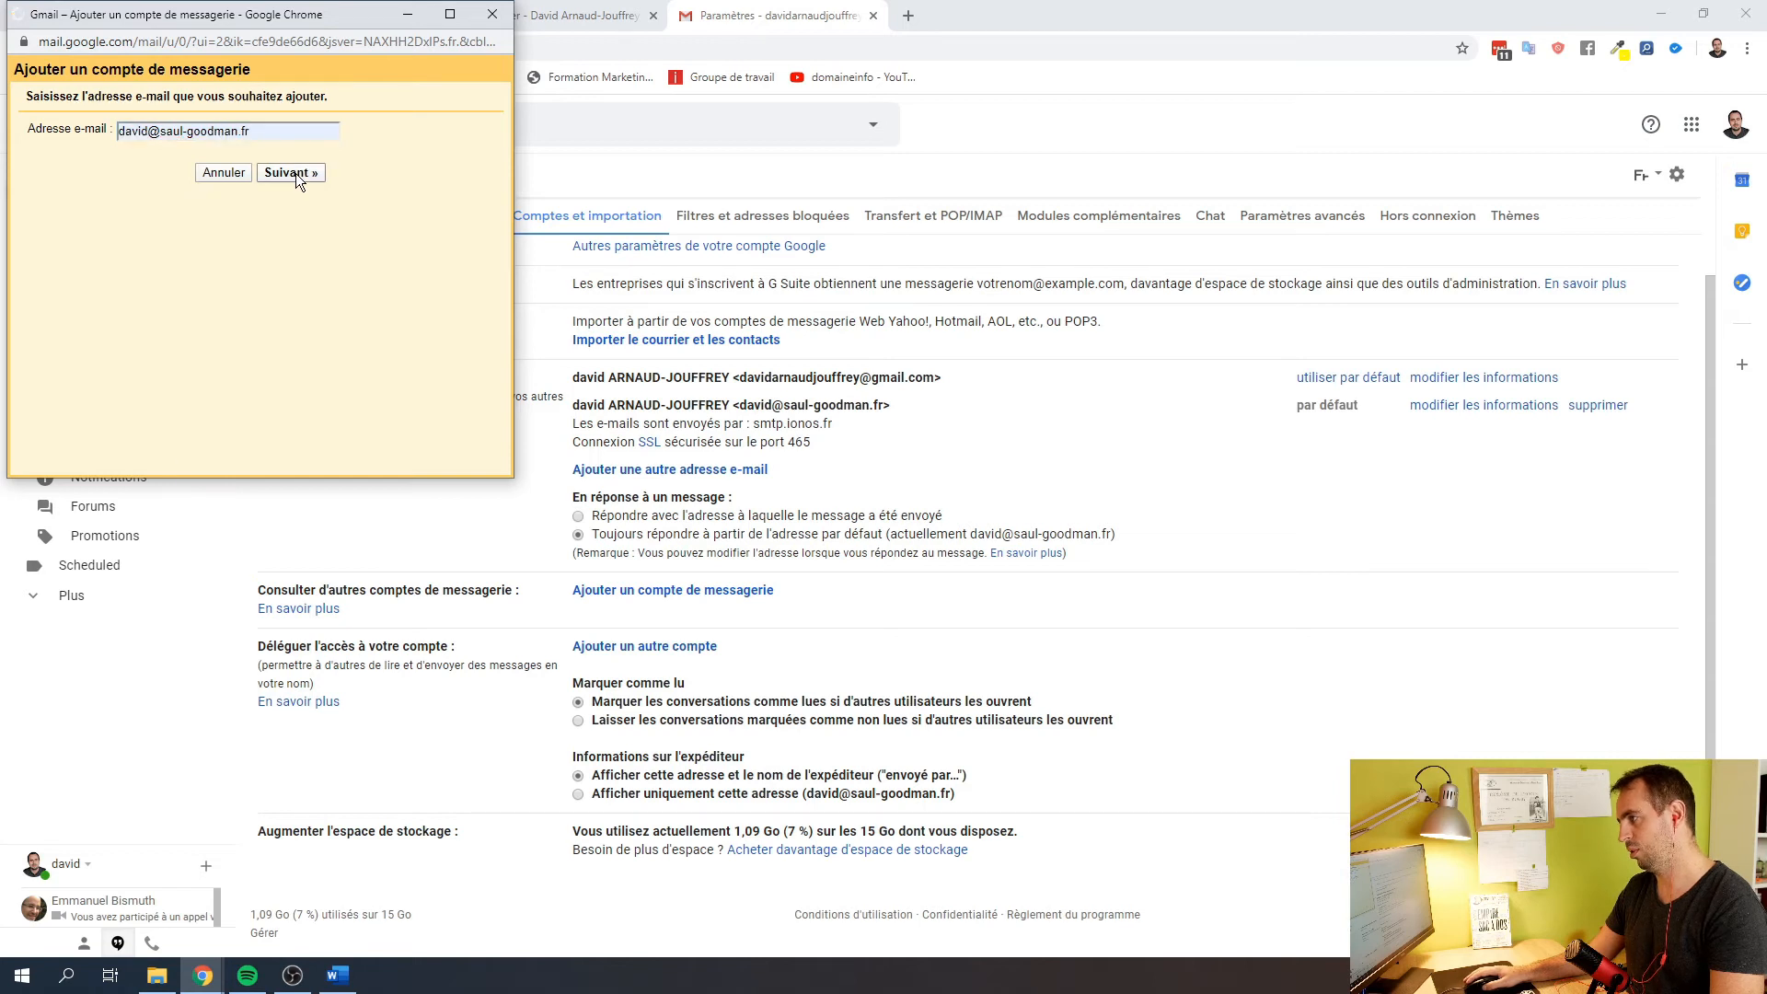
# Review the POP3 import option offered for the saul-goodman.fr mailbox
pyautogui.moveTo(242, 15); pyautogui.dragTo(688, 161)
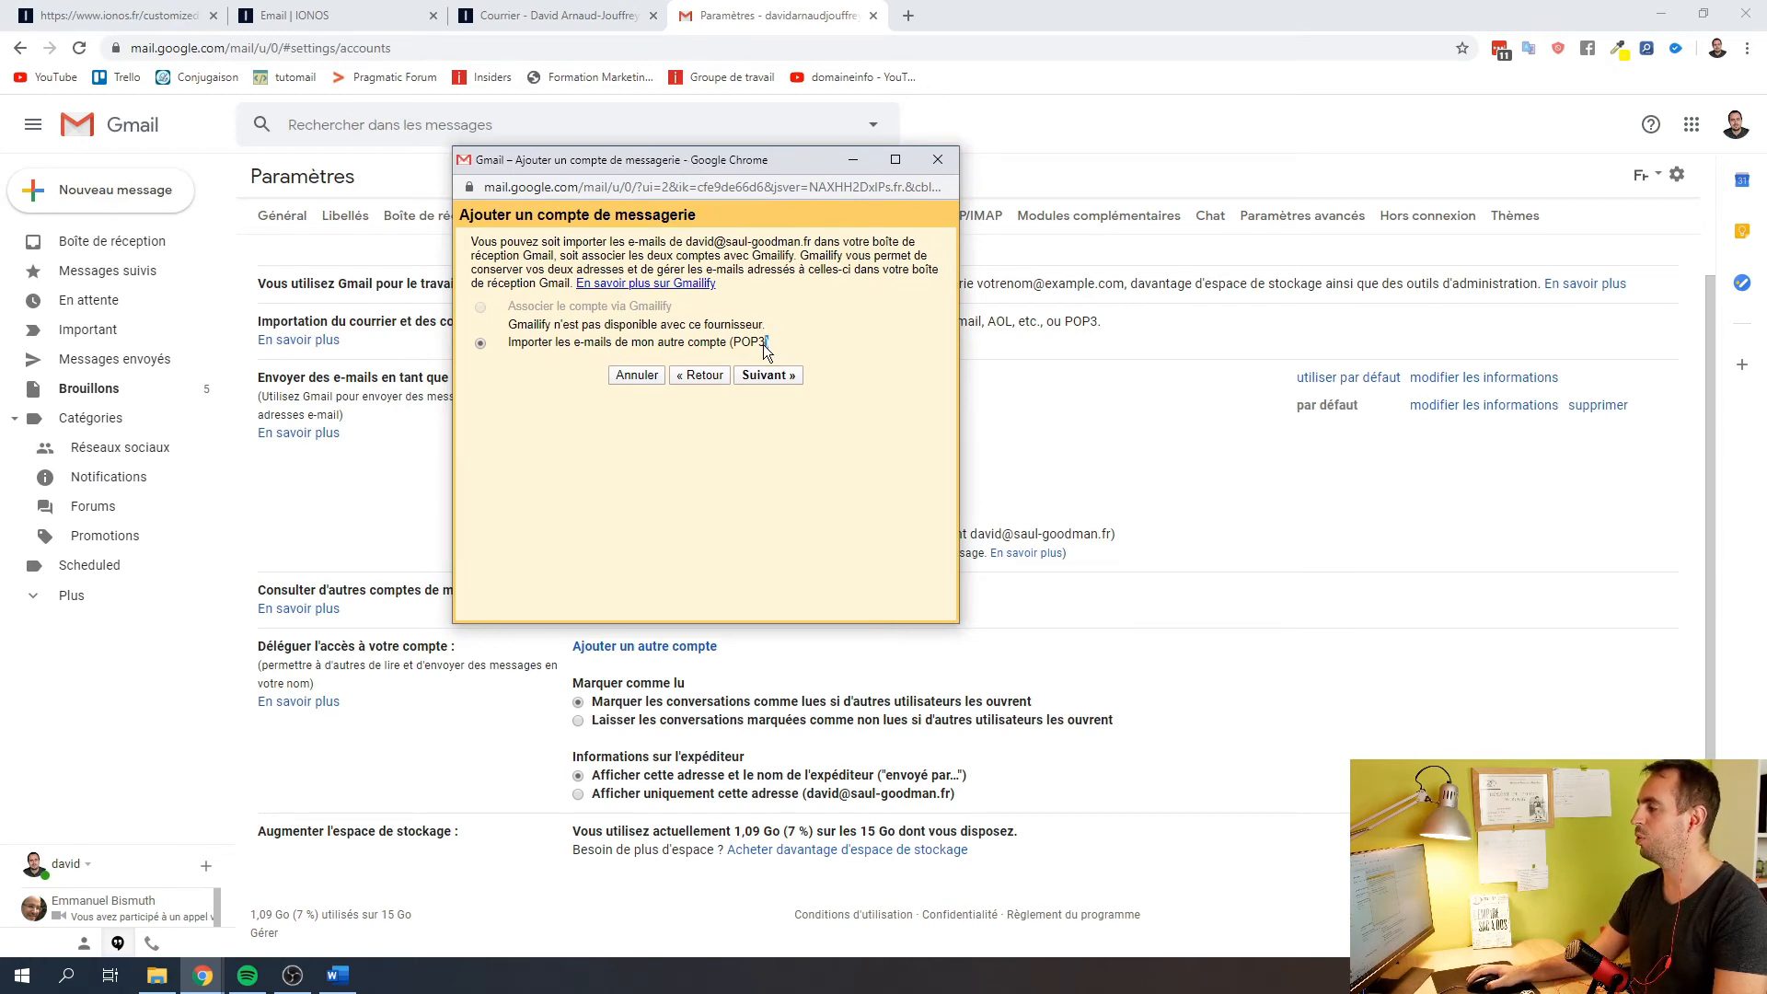
pyautogui.moveTo(779, 344); pyautogui.dragTo(578, 346)
pyautogui.moveTo(683, 188); pyautogui.dragTo(649, 261)
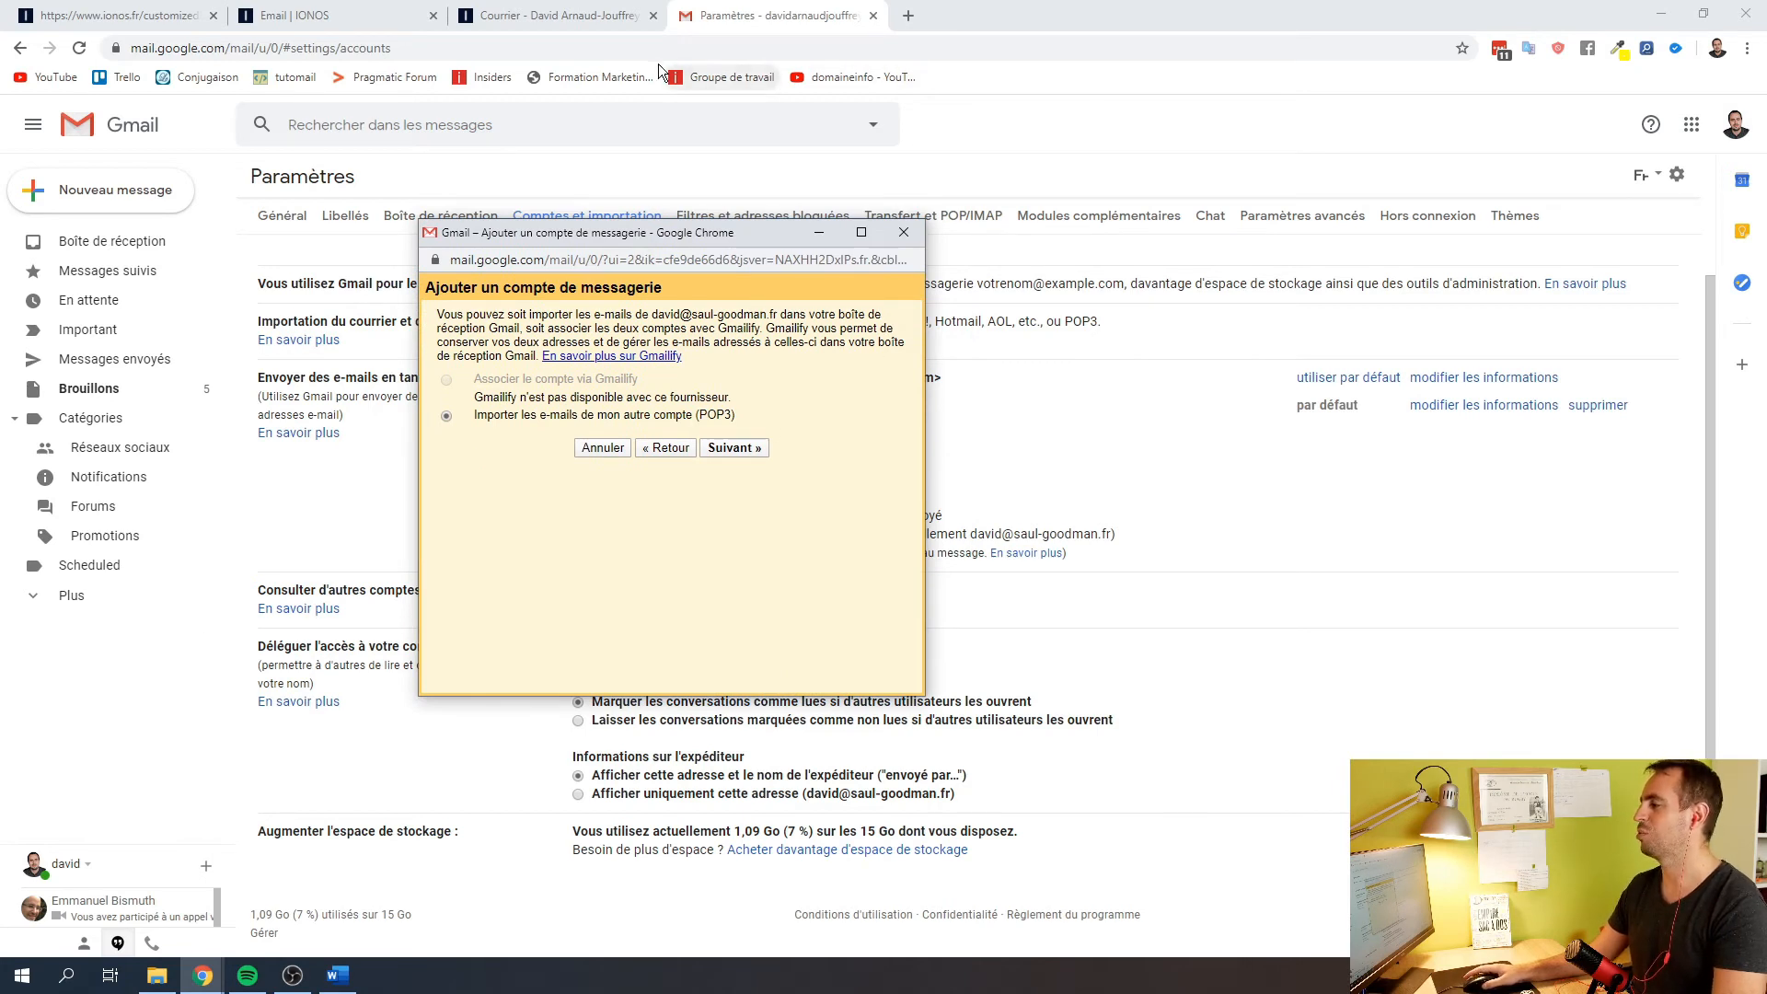
pyautogui.moveTo(523, 242); pyautogui.dragTo(499, 251)
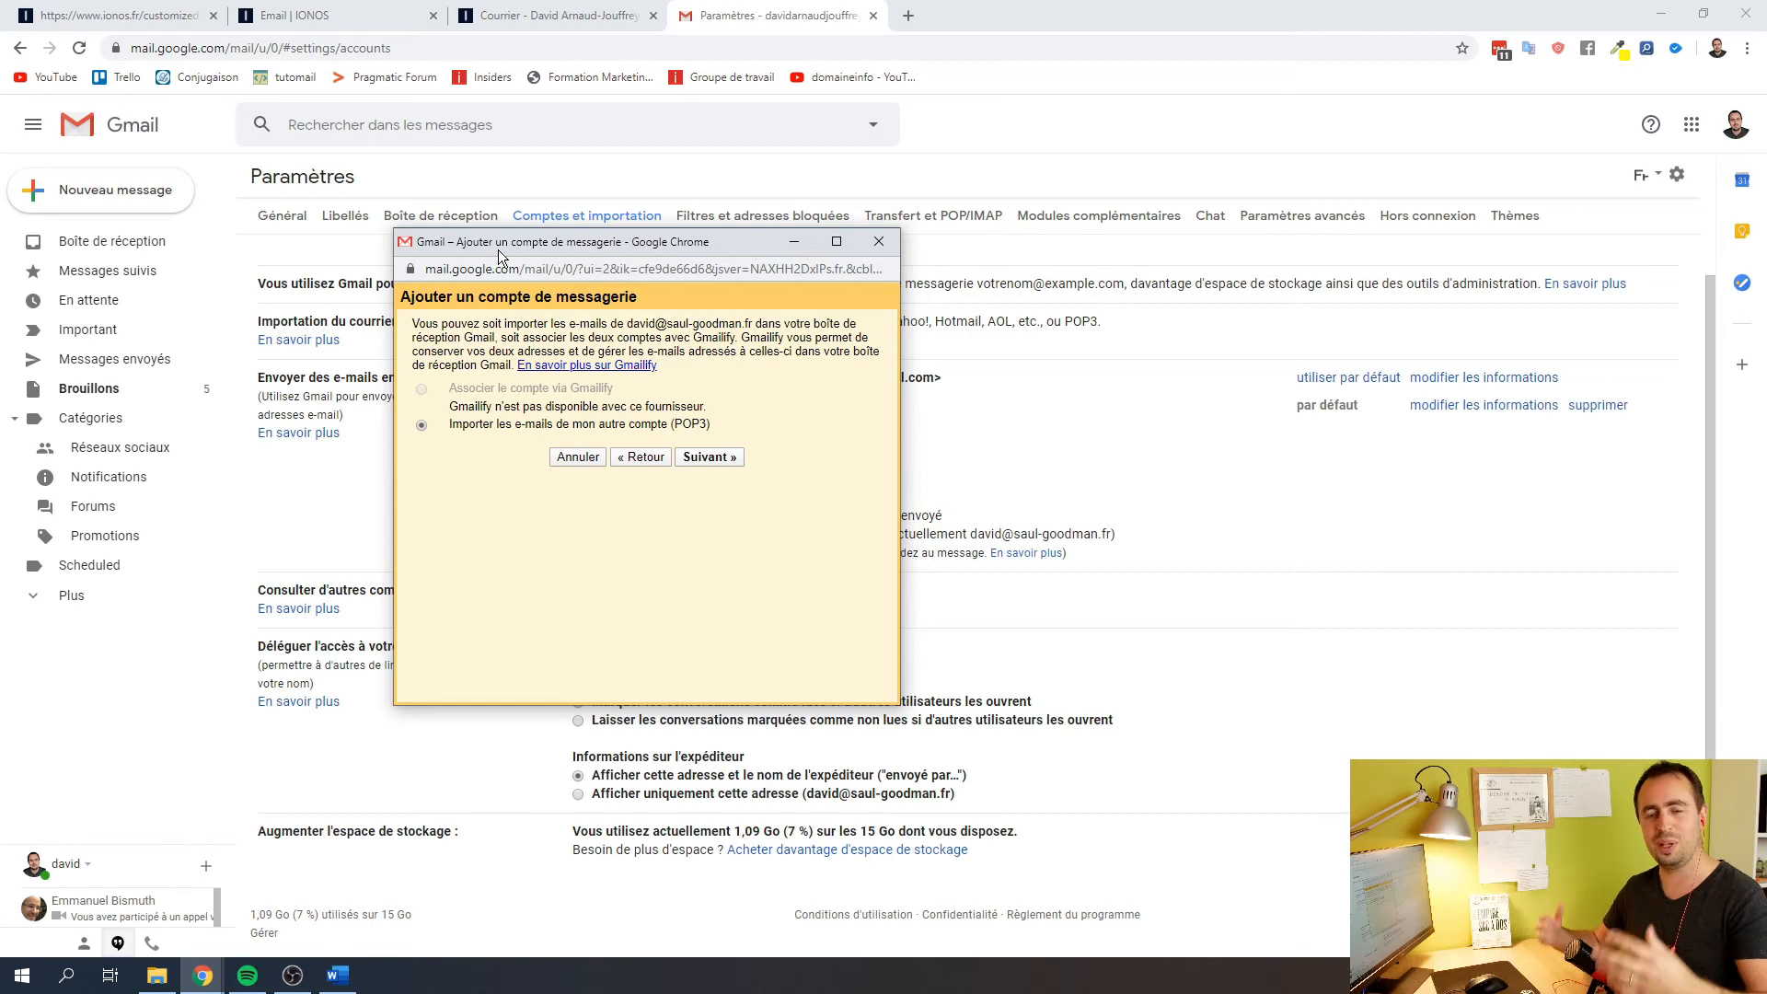
pyautogui.moveTo(499, 250); pyautogui.dragTo(438, 192)
pyautogui.moveTo(650, 366); pyautogui.dragTo(393, 372)
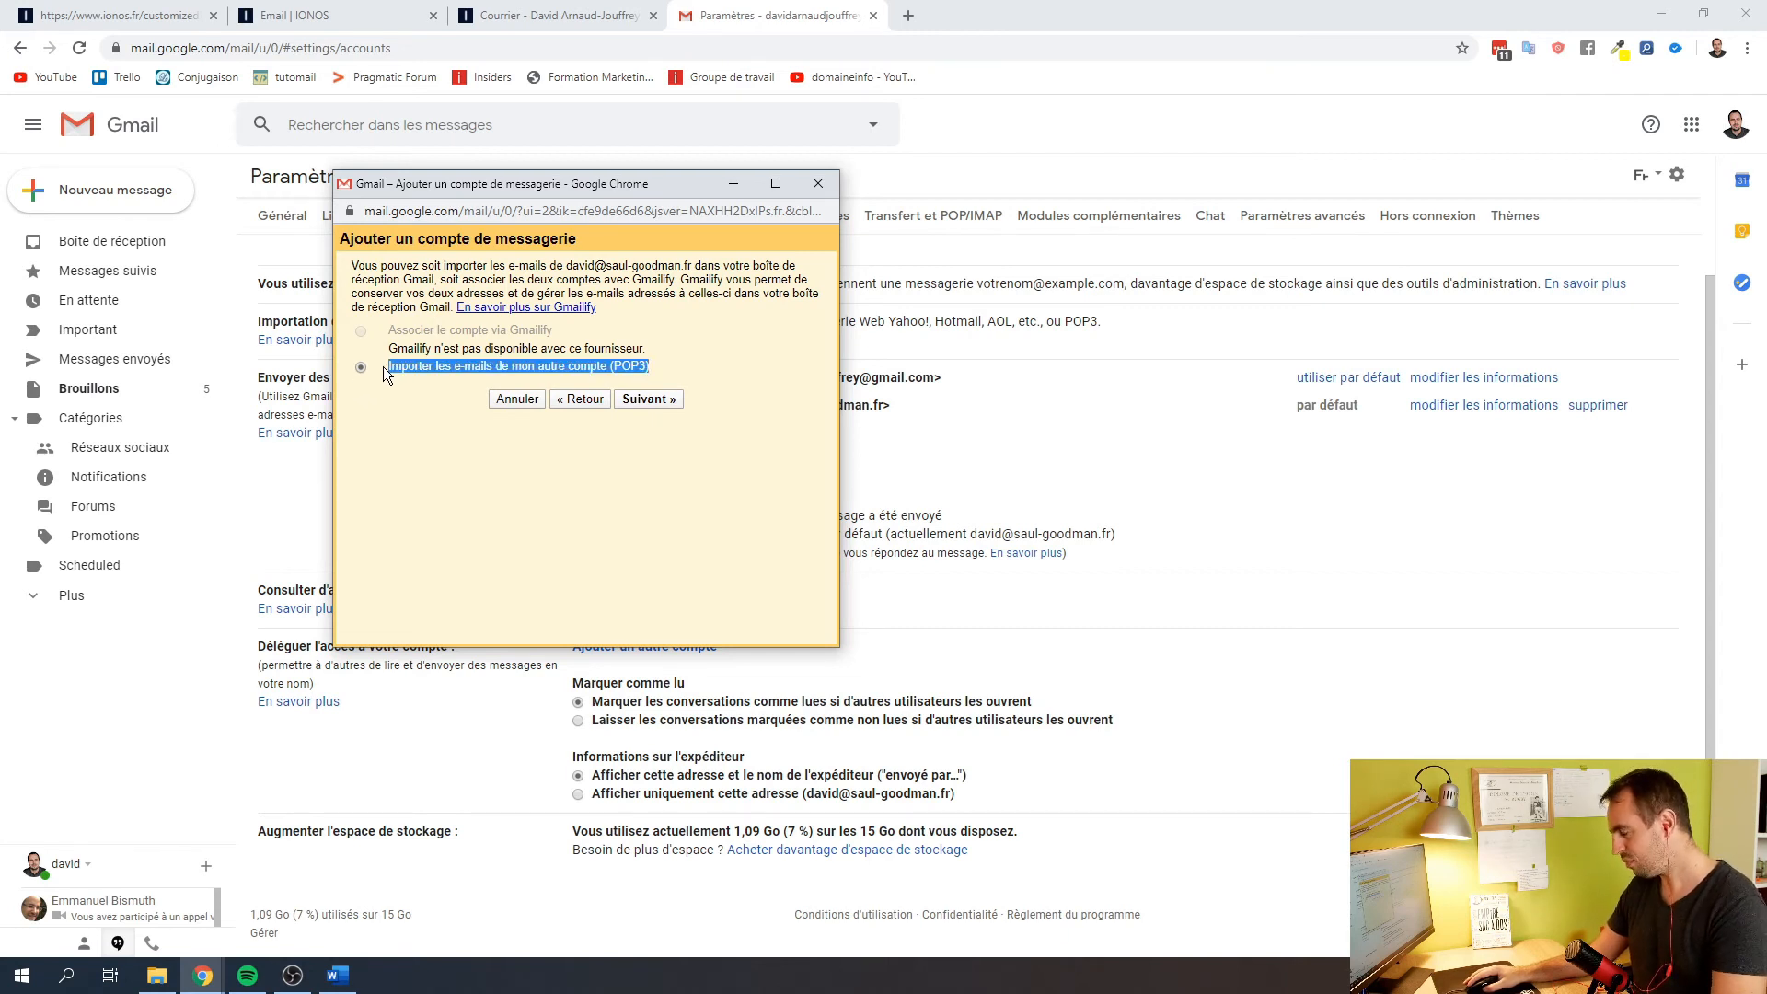
# Continue with POP3 import to the server settings form for the saul-goodman.fr mailbox
pyautogui.click(647, 400)
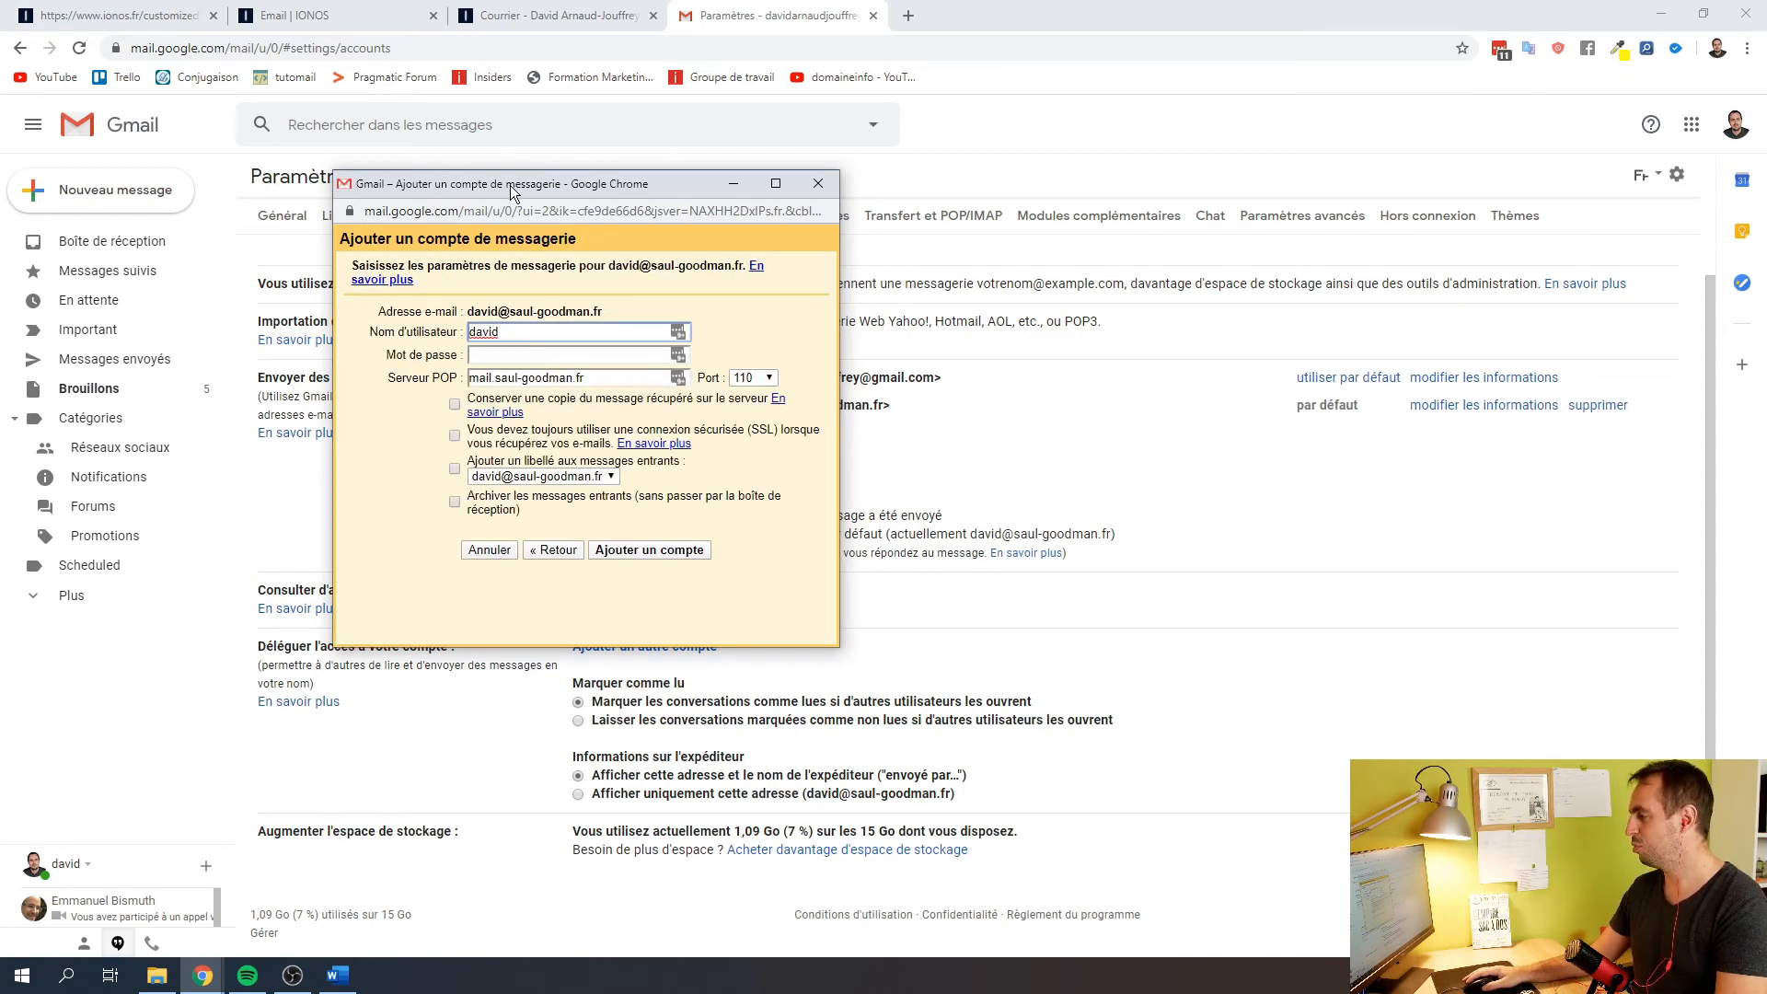
pyautogui.moveTo(510, 185); pyautogui.dragTo(622, 128)
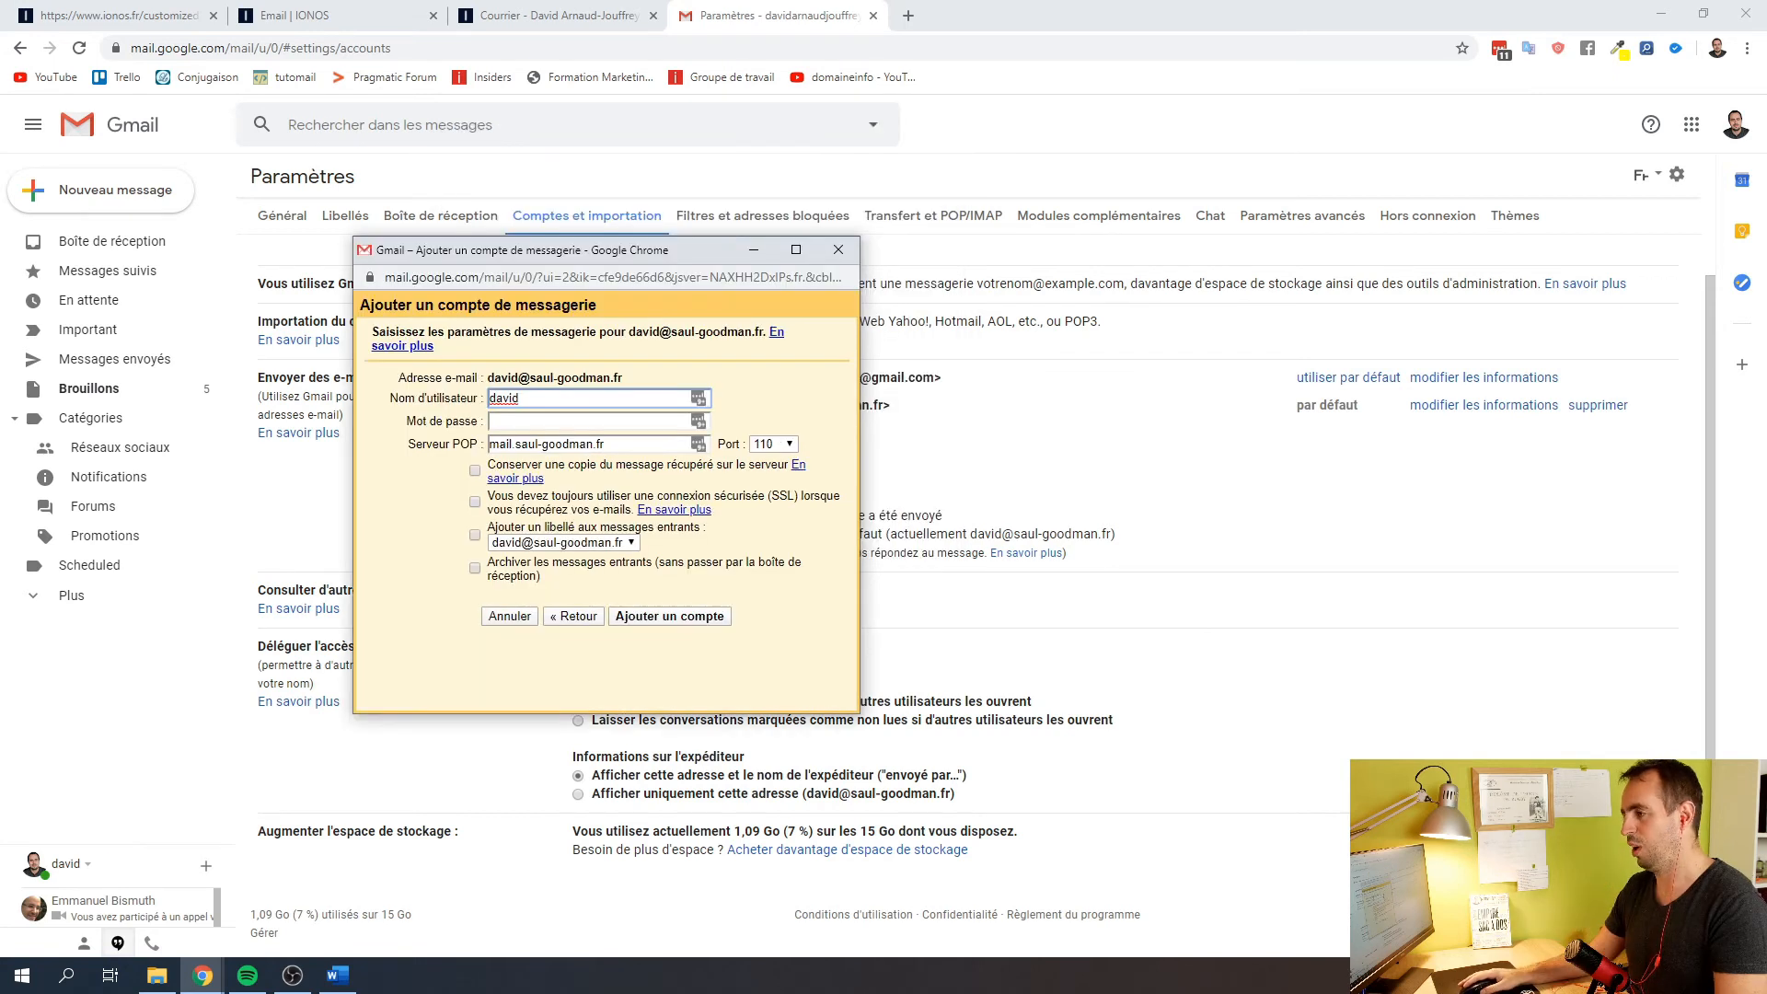
# Place the IONOS server details page on the right half beside Gmail's setup window
pyautogui.click(395, 14)
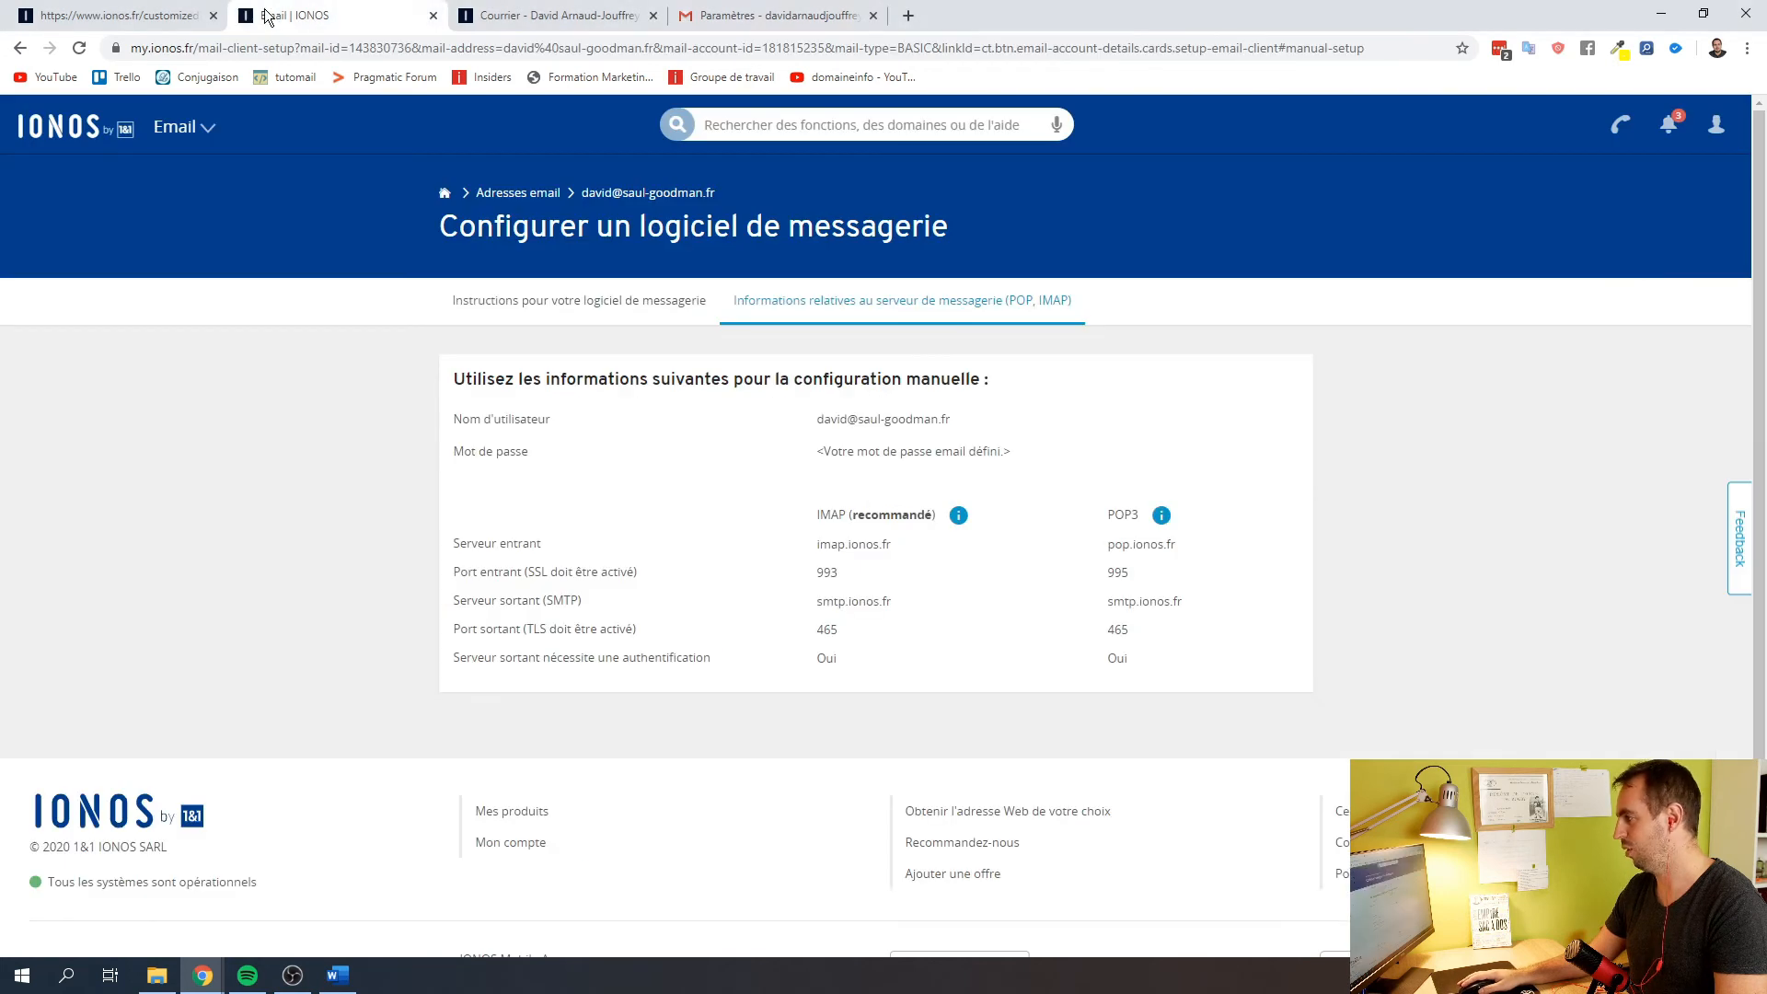
pyautogui.hotkey('alt', 'Tab')
pyautogui.hotkey('alt', 'Tab')
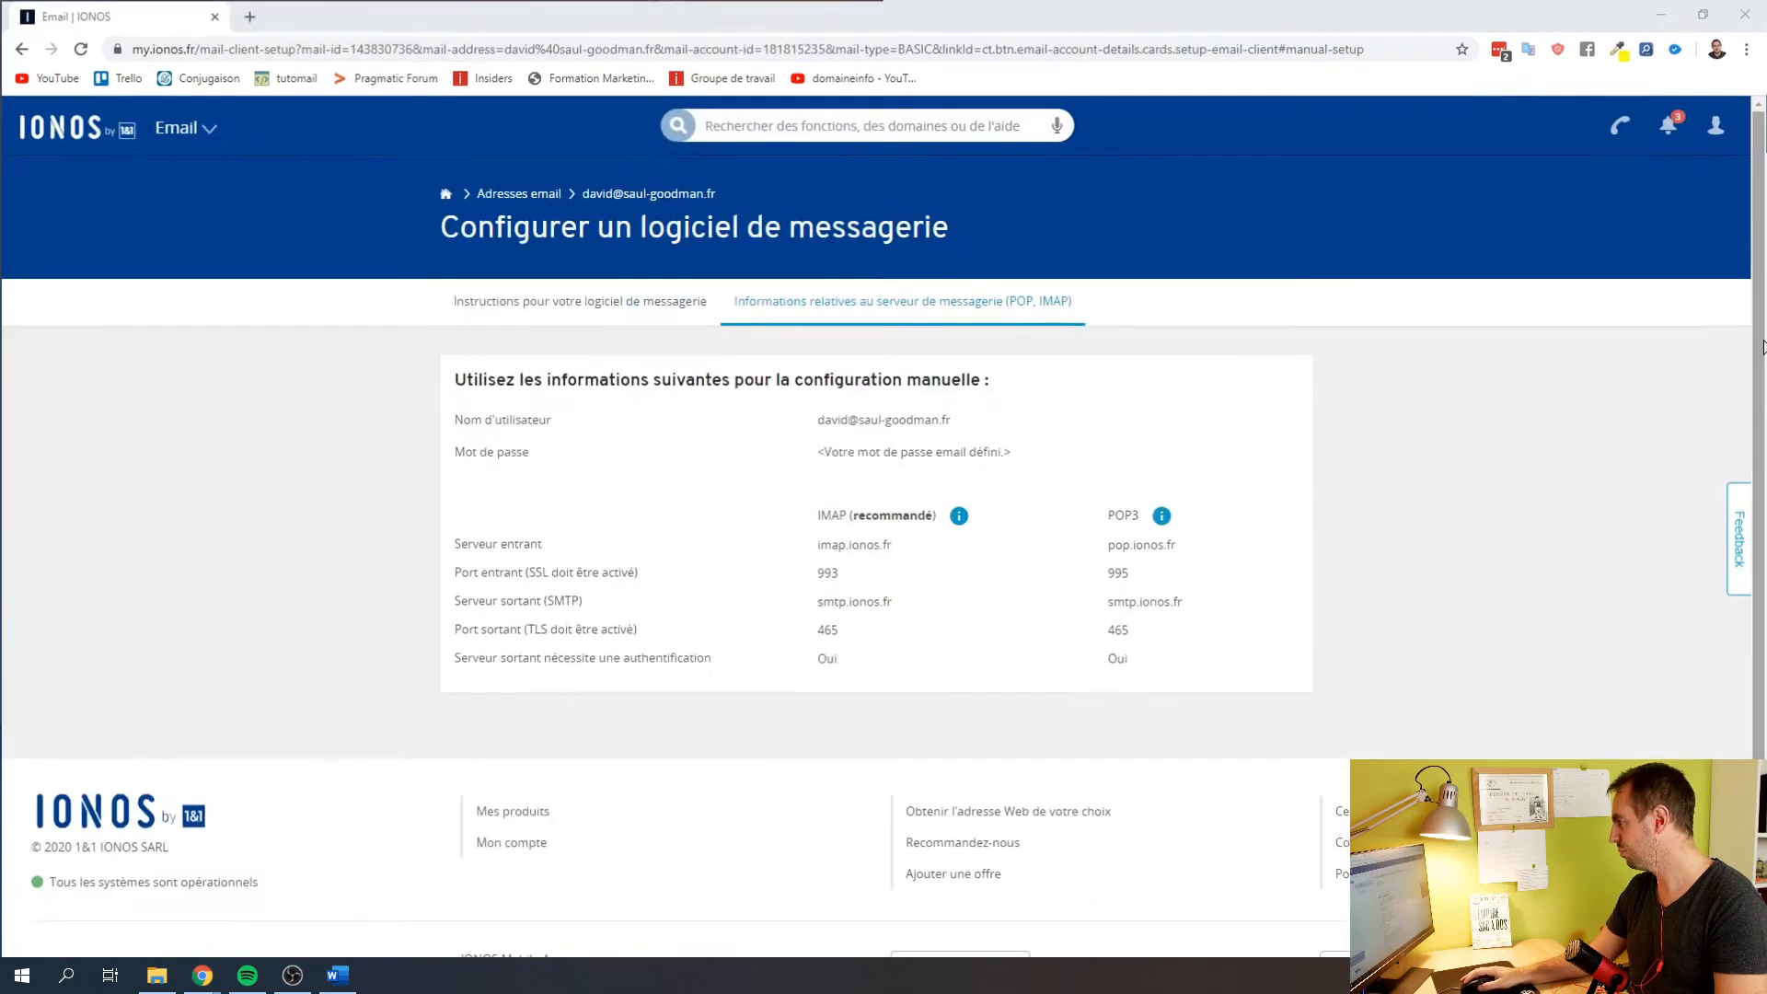
pyautogui.press('super+Tab')
pyautogui.click(639, 265)
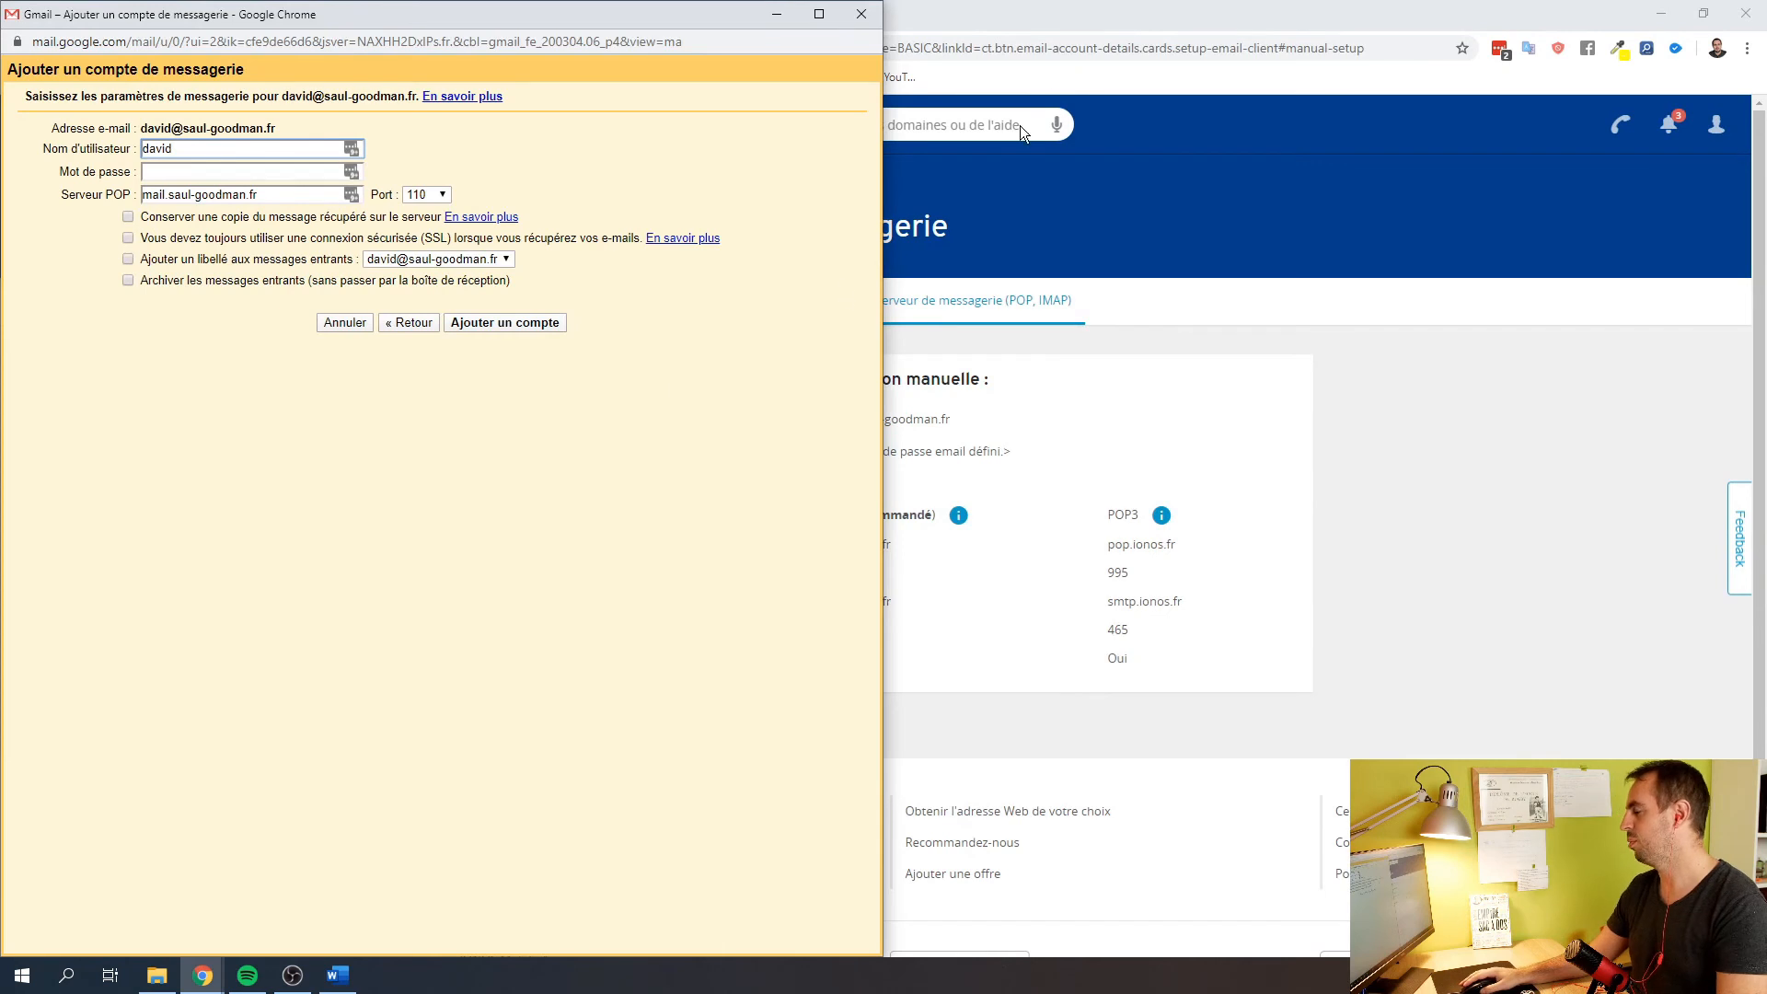
pyautogui.click(1056, 22)
pyautogui.moveTo(1056, 22); pyautogui.dragTo(1762, 221)
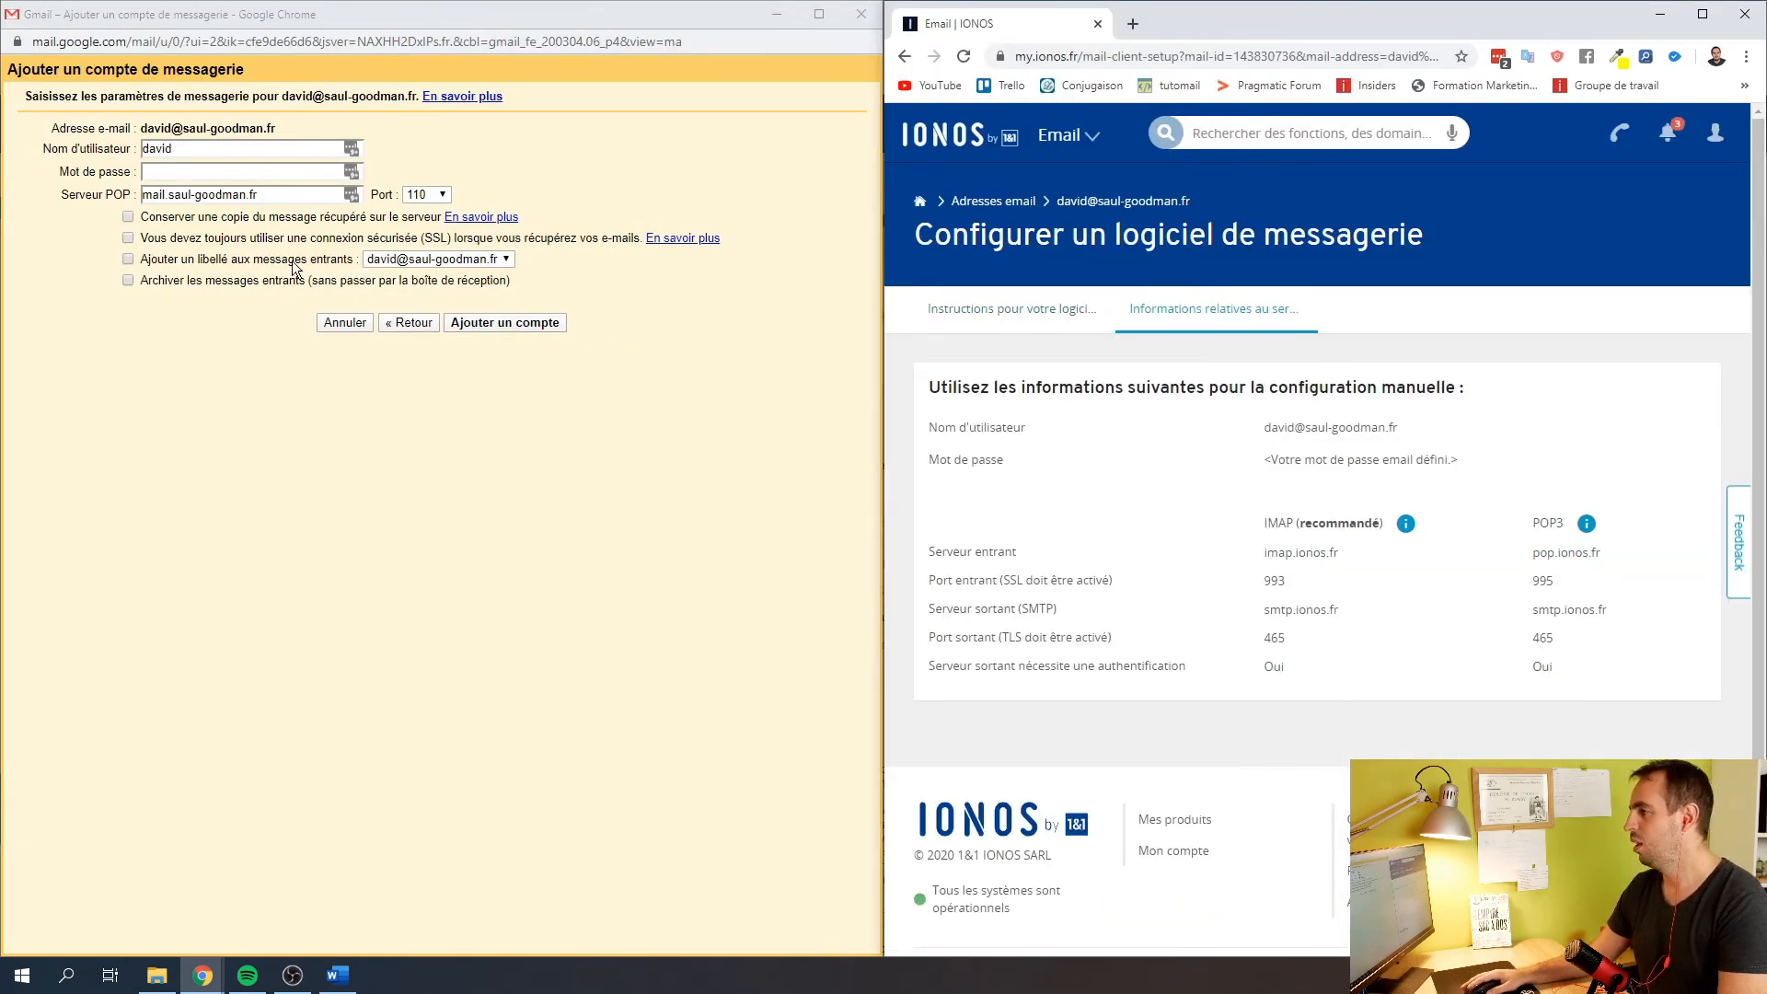
# Fill in the full mailbox address as username and the LastPass-stored mailbox password
pyautogui.moveTo(1401, 427); pyautogui.dragTo(1276, 426)
pyautogui.hotkey('ctrl', 'c')
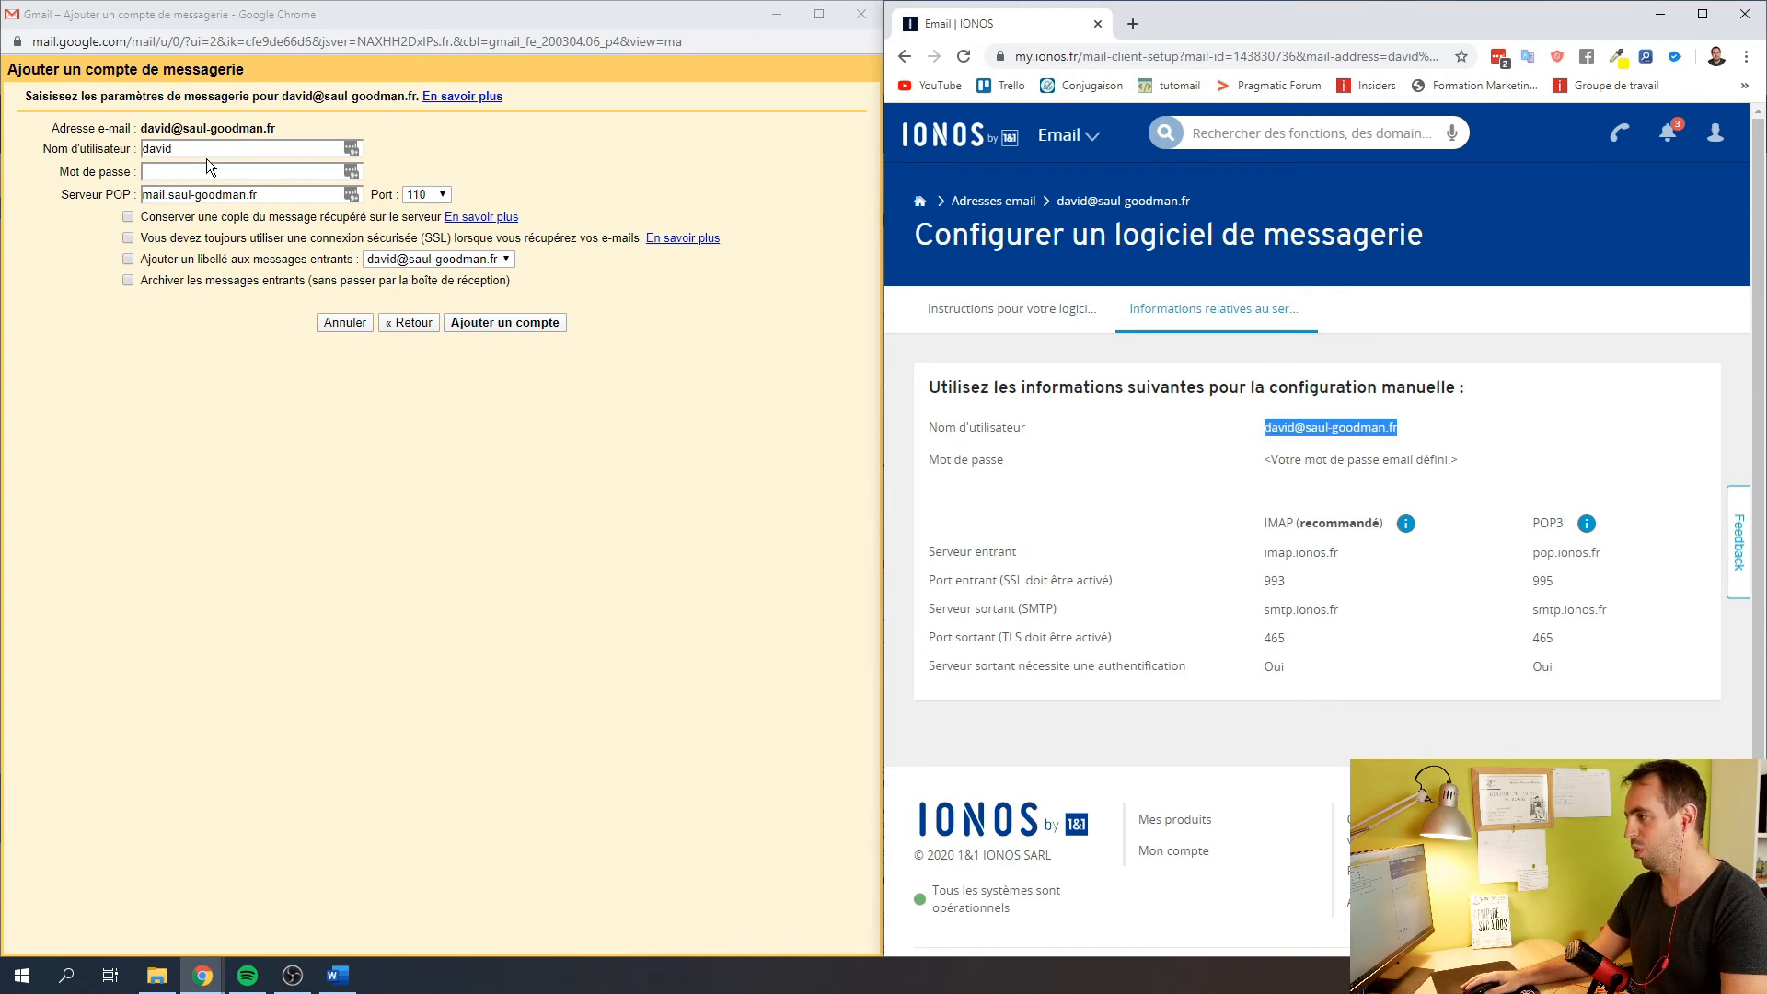
pyautogui.doubleClick(207, 148)
pyautogui.hotkey('ctrl', 'v')
pyautogui.press('Tab')
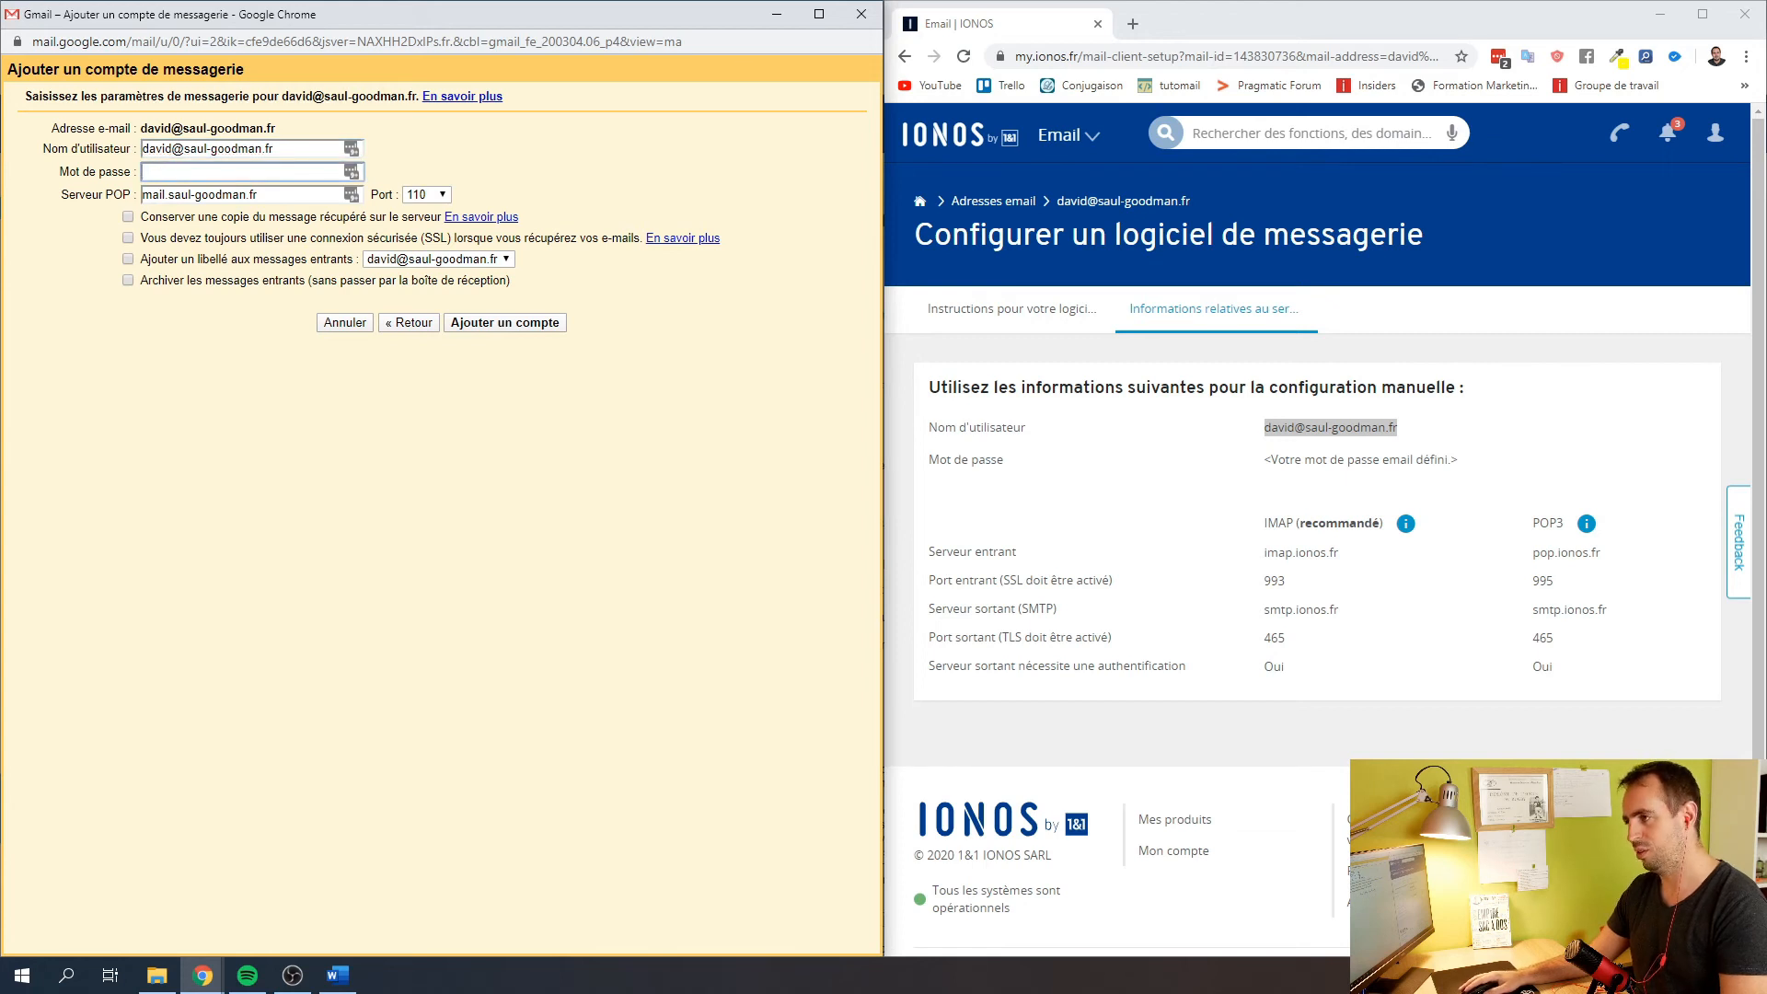
pyautogui.moveTo(0, 171); pyautogui.dragTo(501, 172)
pyautogui.moveTo(469, 687); pyautogui.dragTo(273, 690)
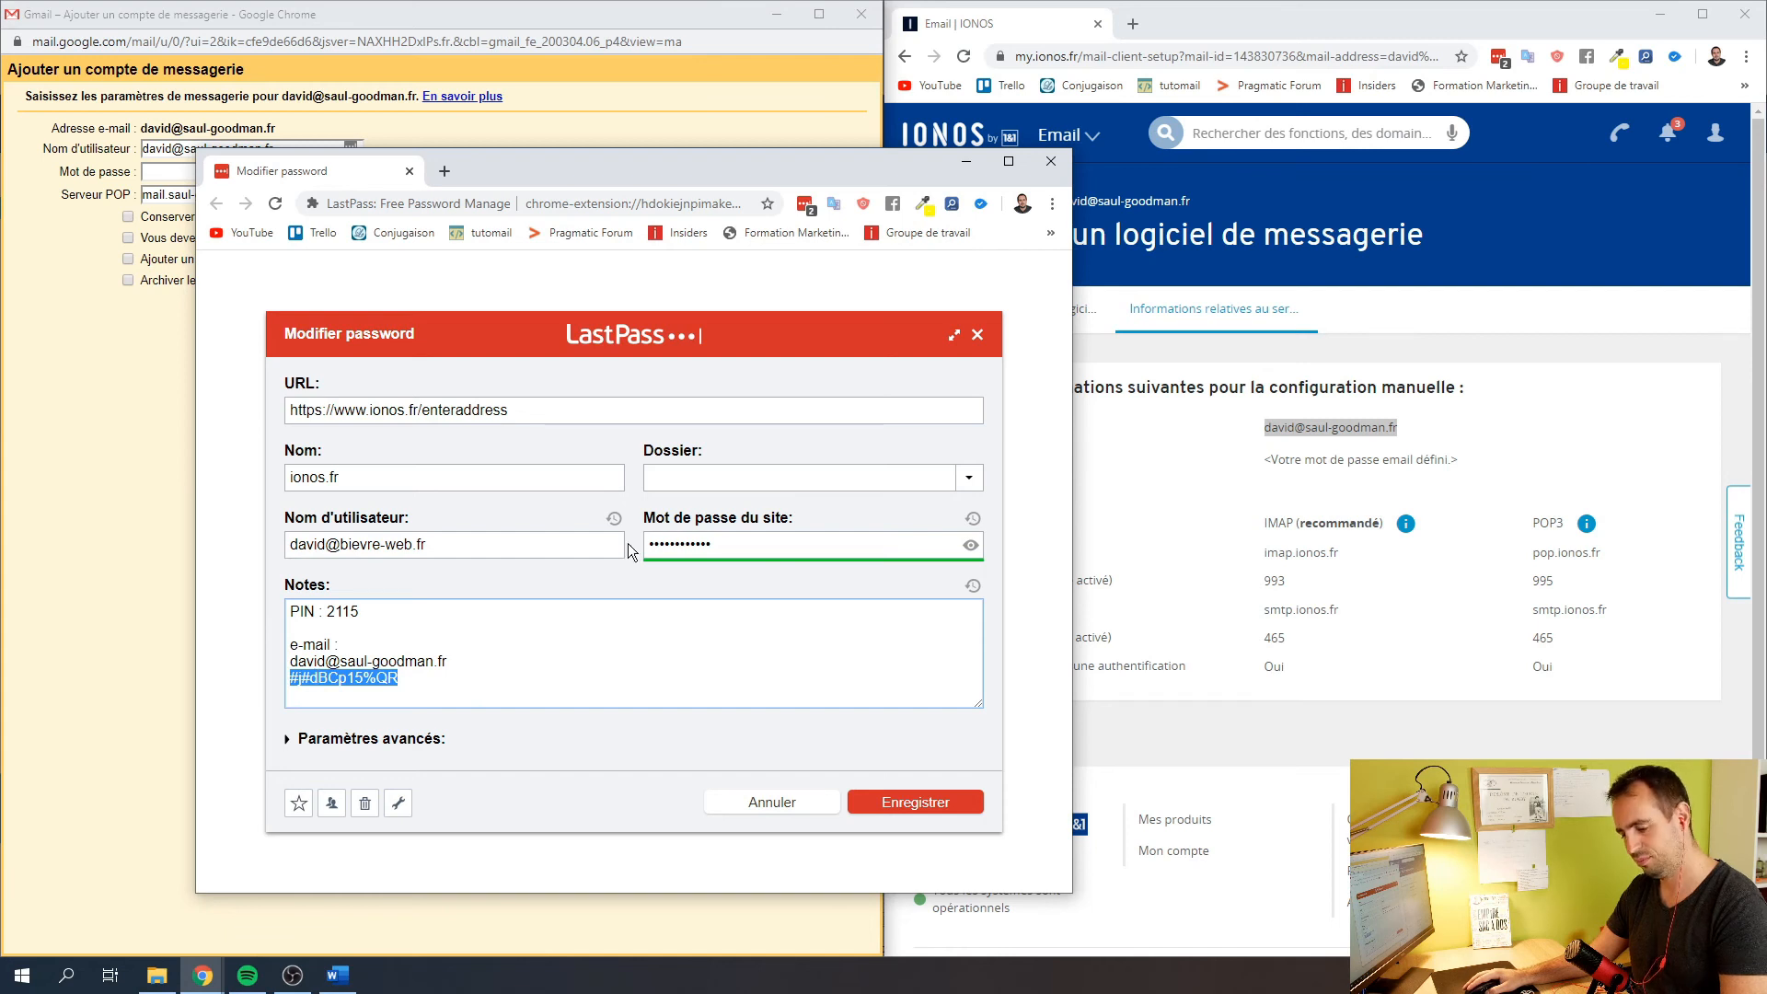
pyautogui.click(966, 161)
pyautogui.click(154, 173)
pyautogui.hotkey('ctrl', 'v')
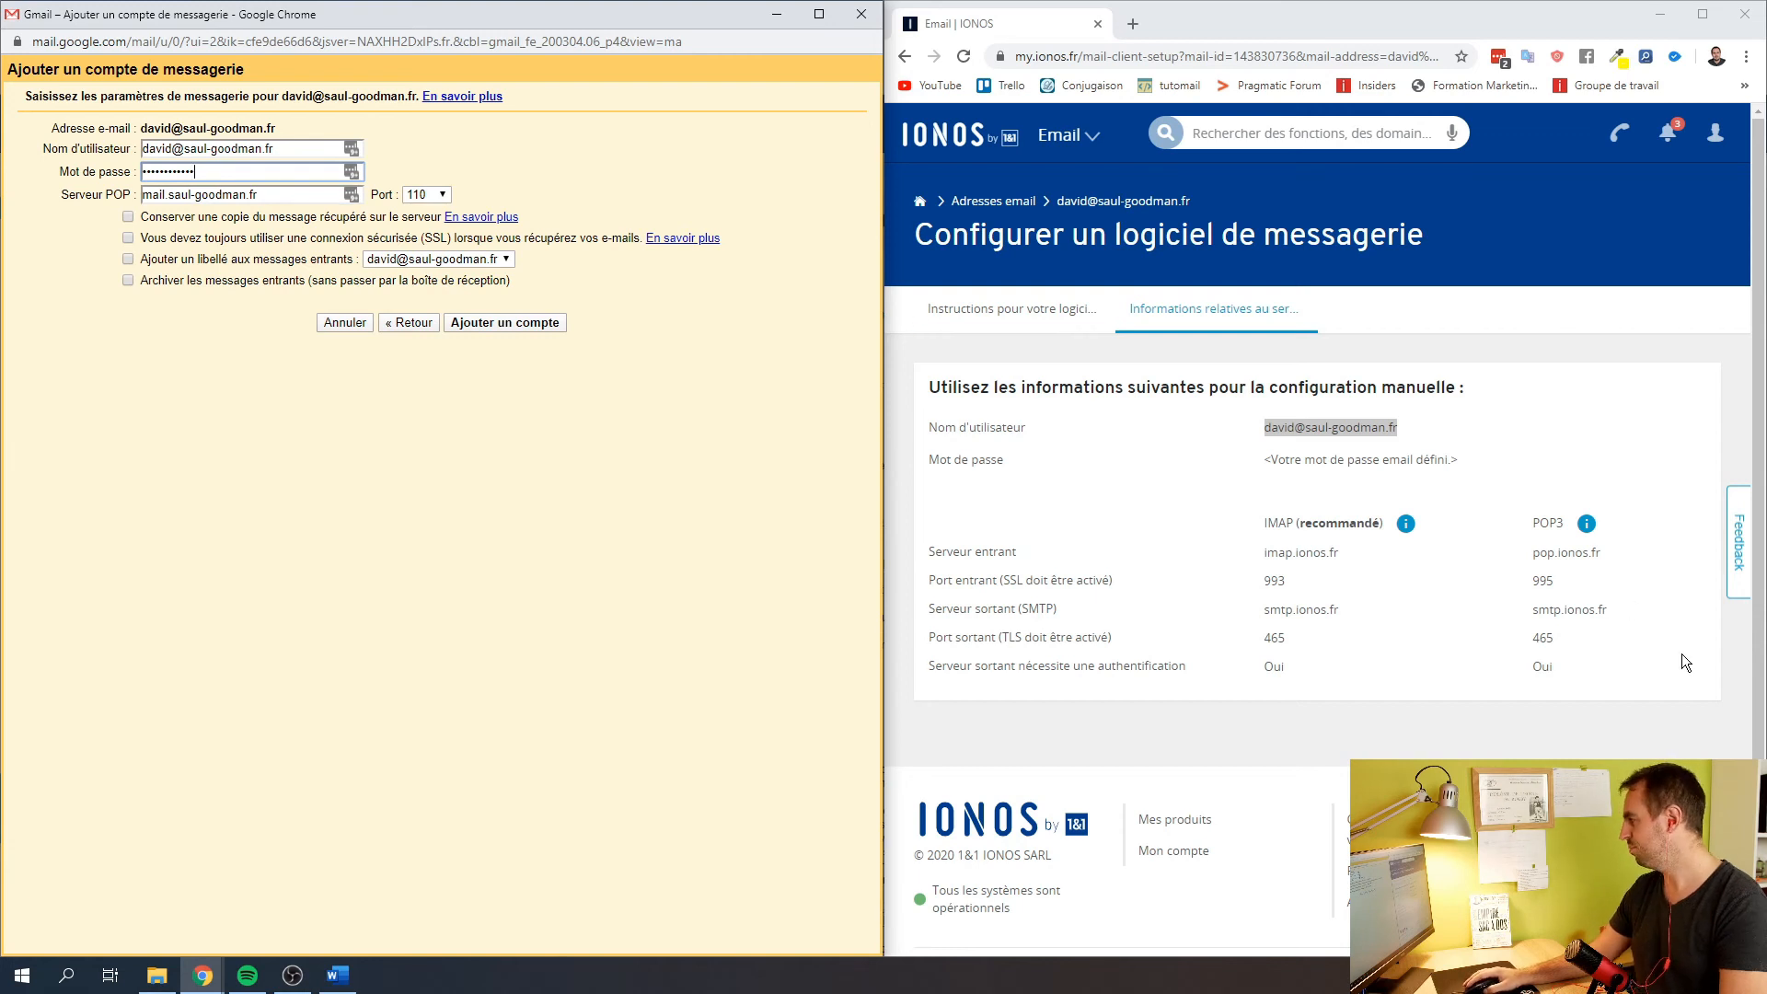
# Enter pop.ionos.fr as the POP server
pyautogui.moveTo(1605, 556); pyautogui.dragTo(1536, 554)
pyautogui.hotkey('ctrl', 'c')
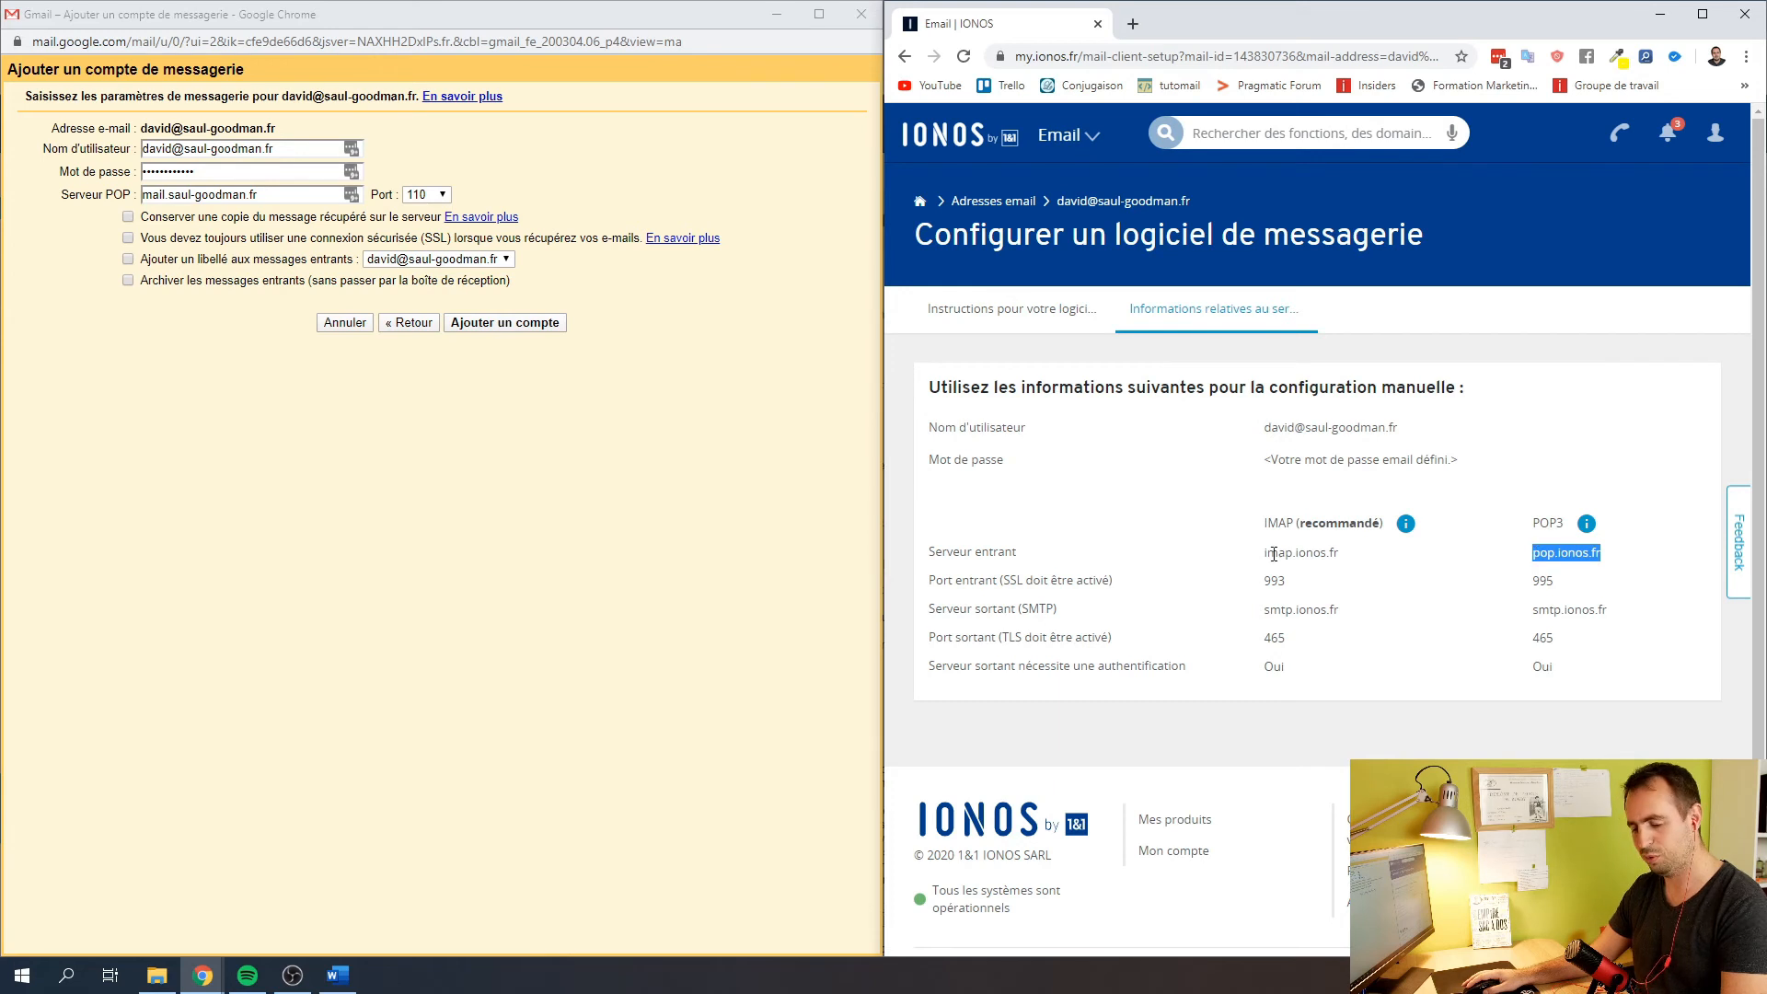
pyautogui.tripleClick(276, 194)
pyautogui.hotkey('ctrl', 'v')
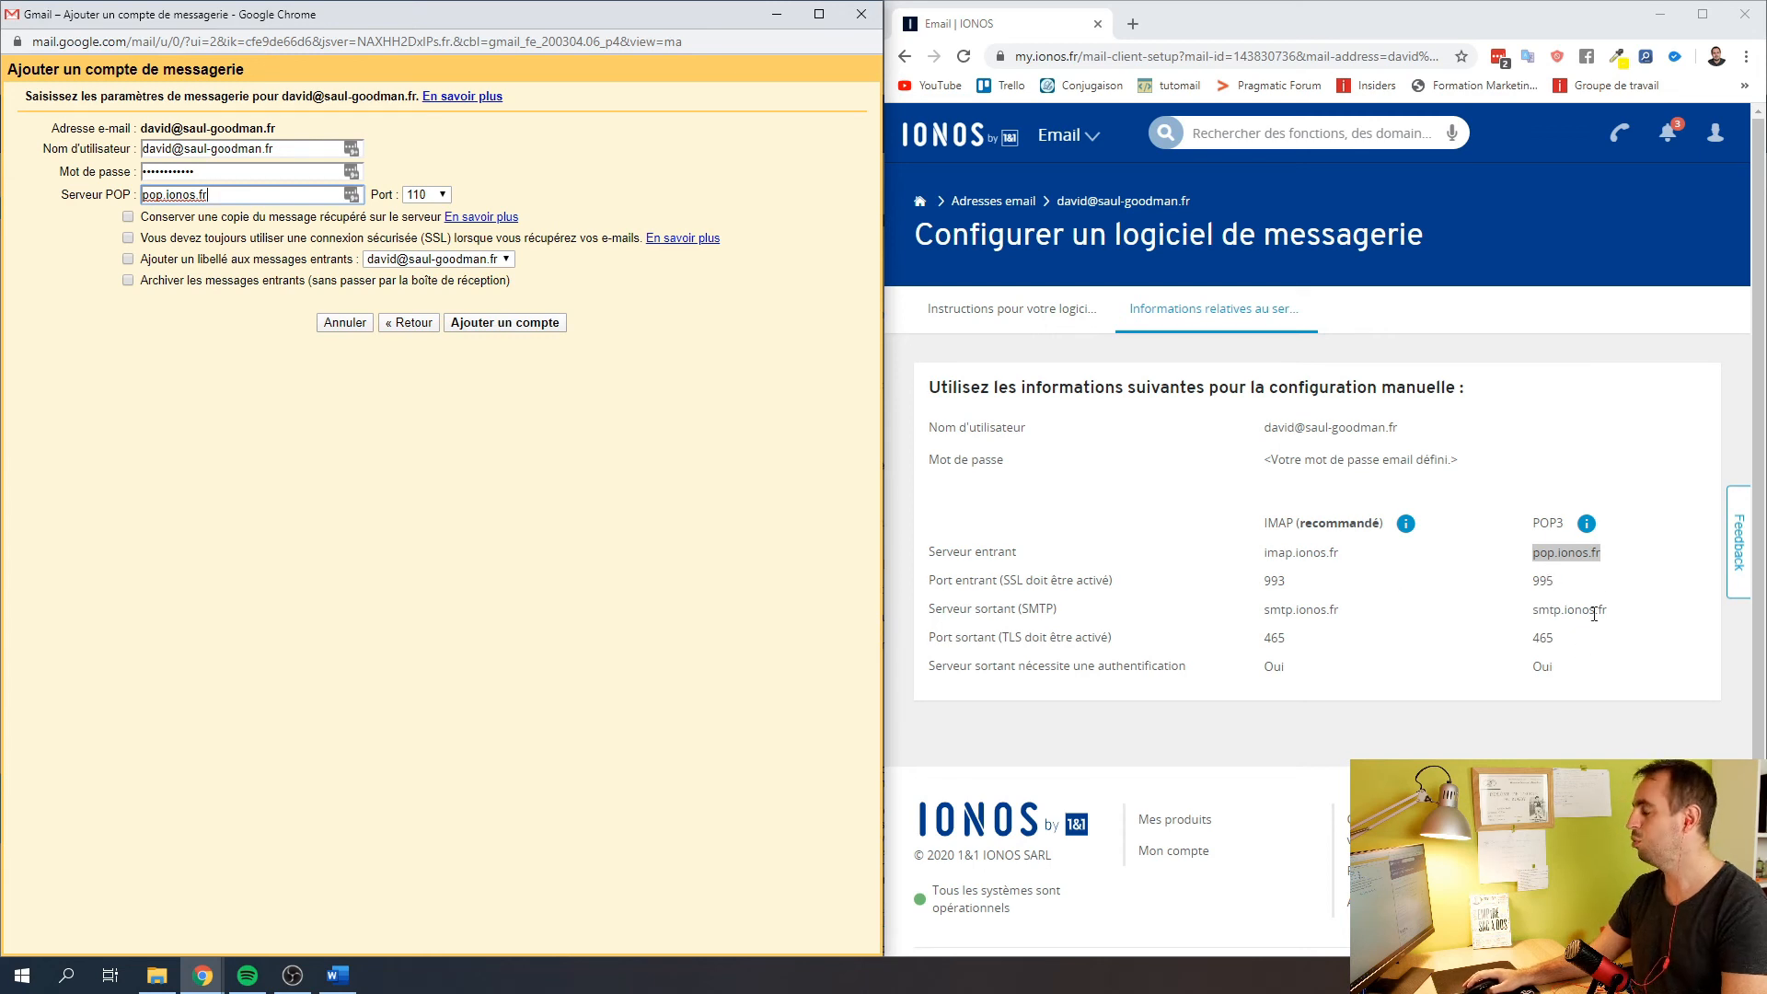
pyautogui.moveTo(1534, 524); pyautogui.dragTo(1608, 670)
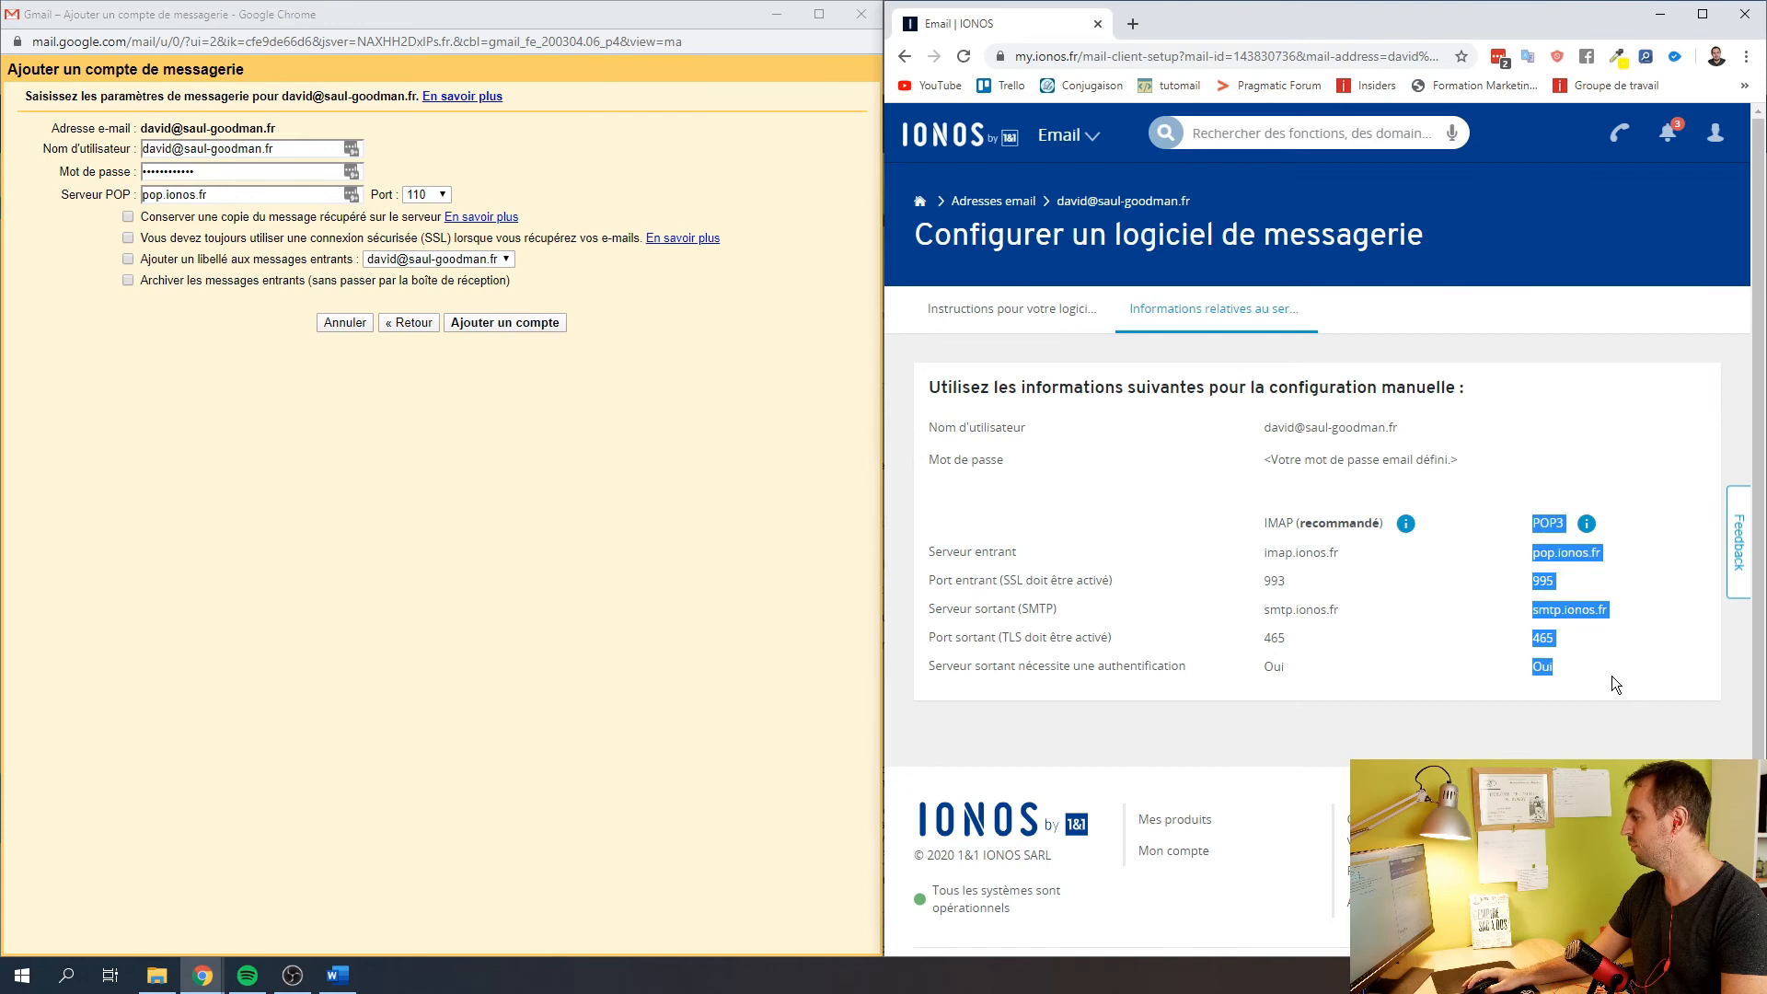
pyautogui.click(1605, 664)
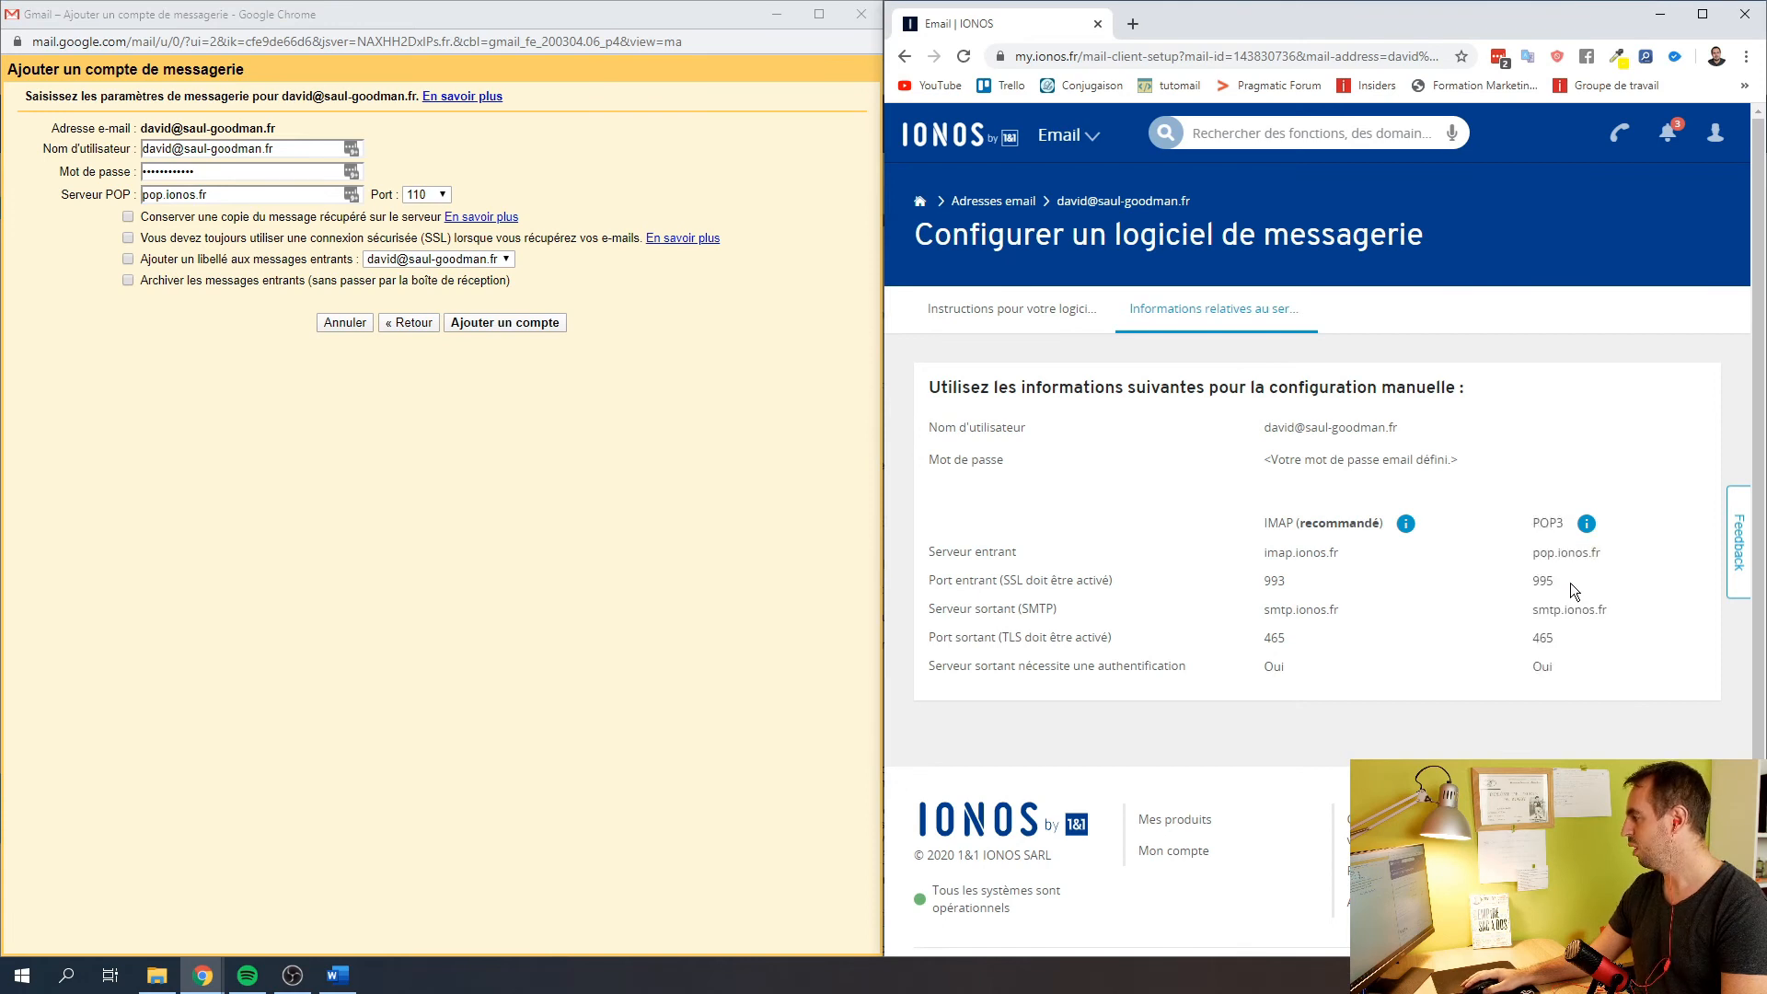
# Set the port to 995 and paste pop.ionos.fr into the server field again
pyautogui.click(411, 195)
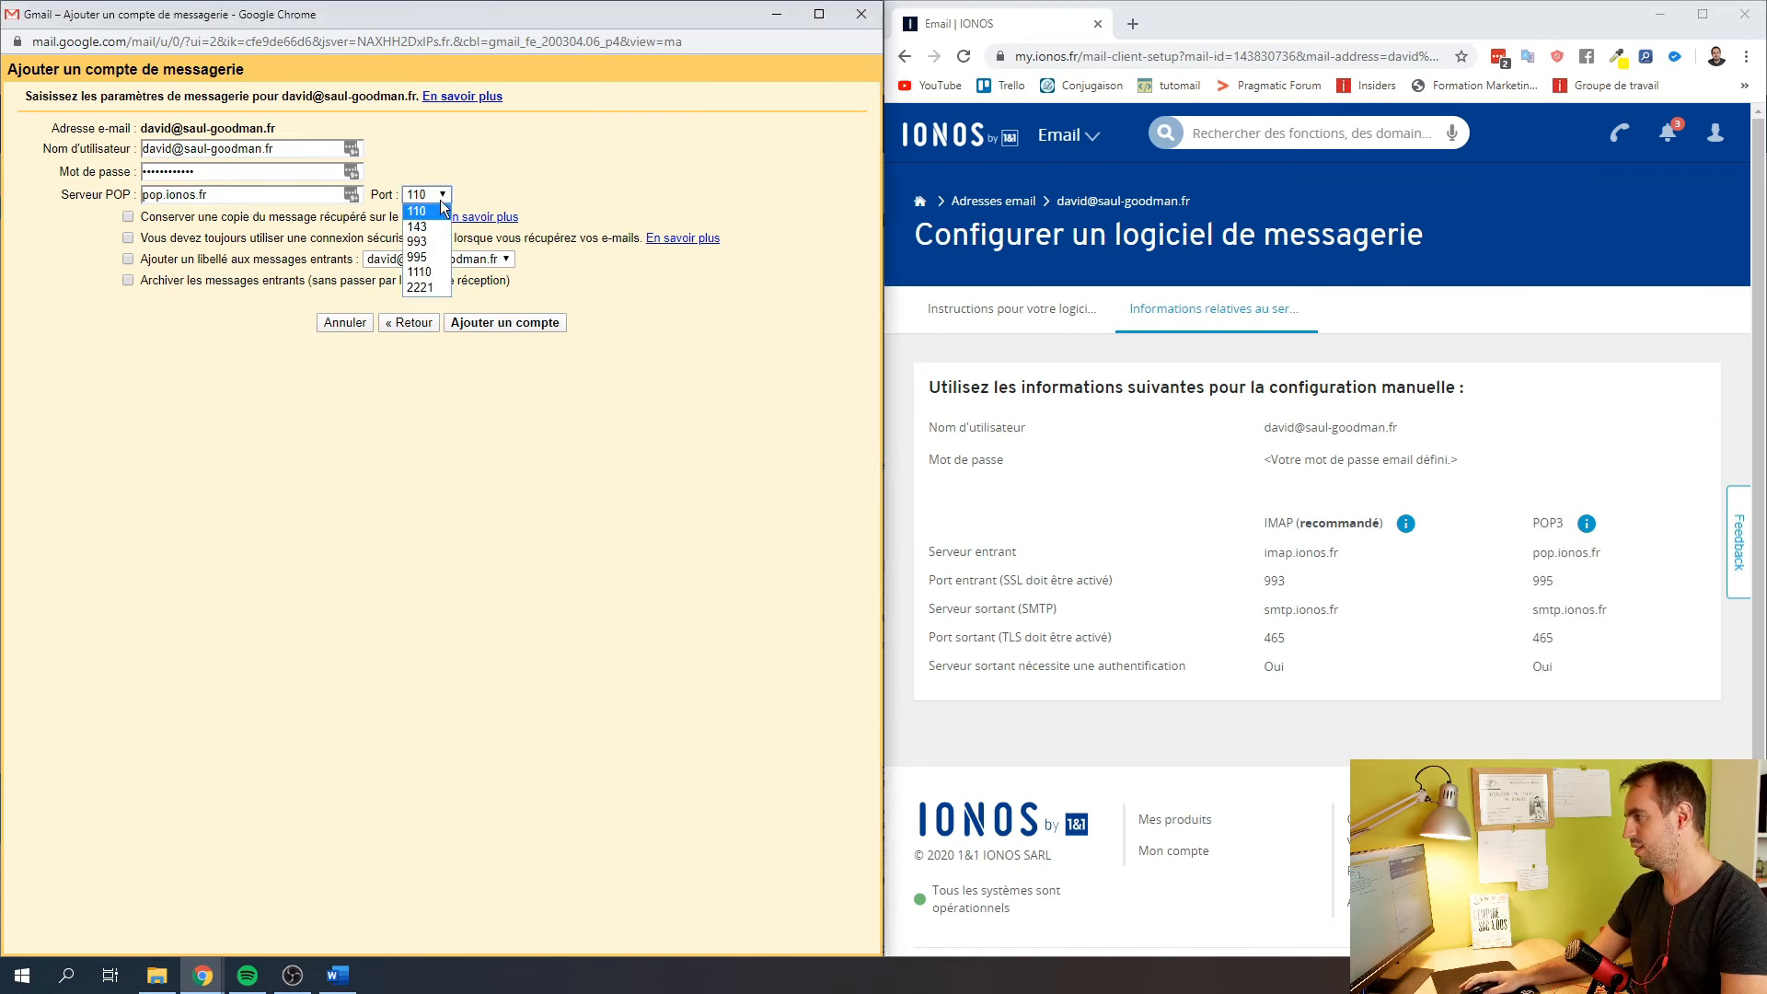
pyautogui.click(437, 258)
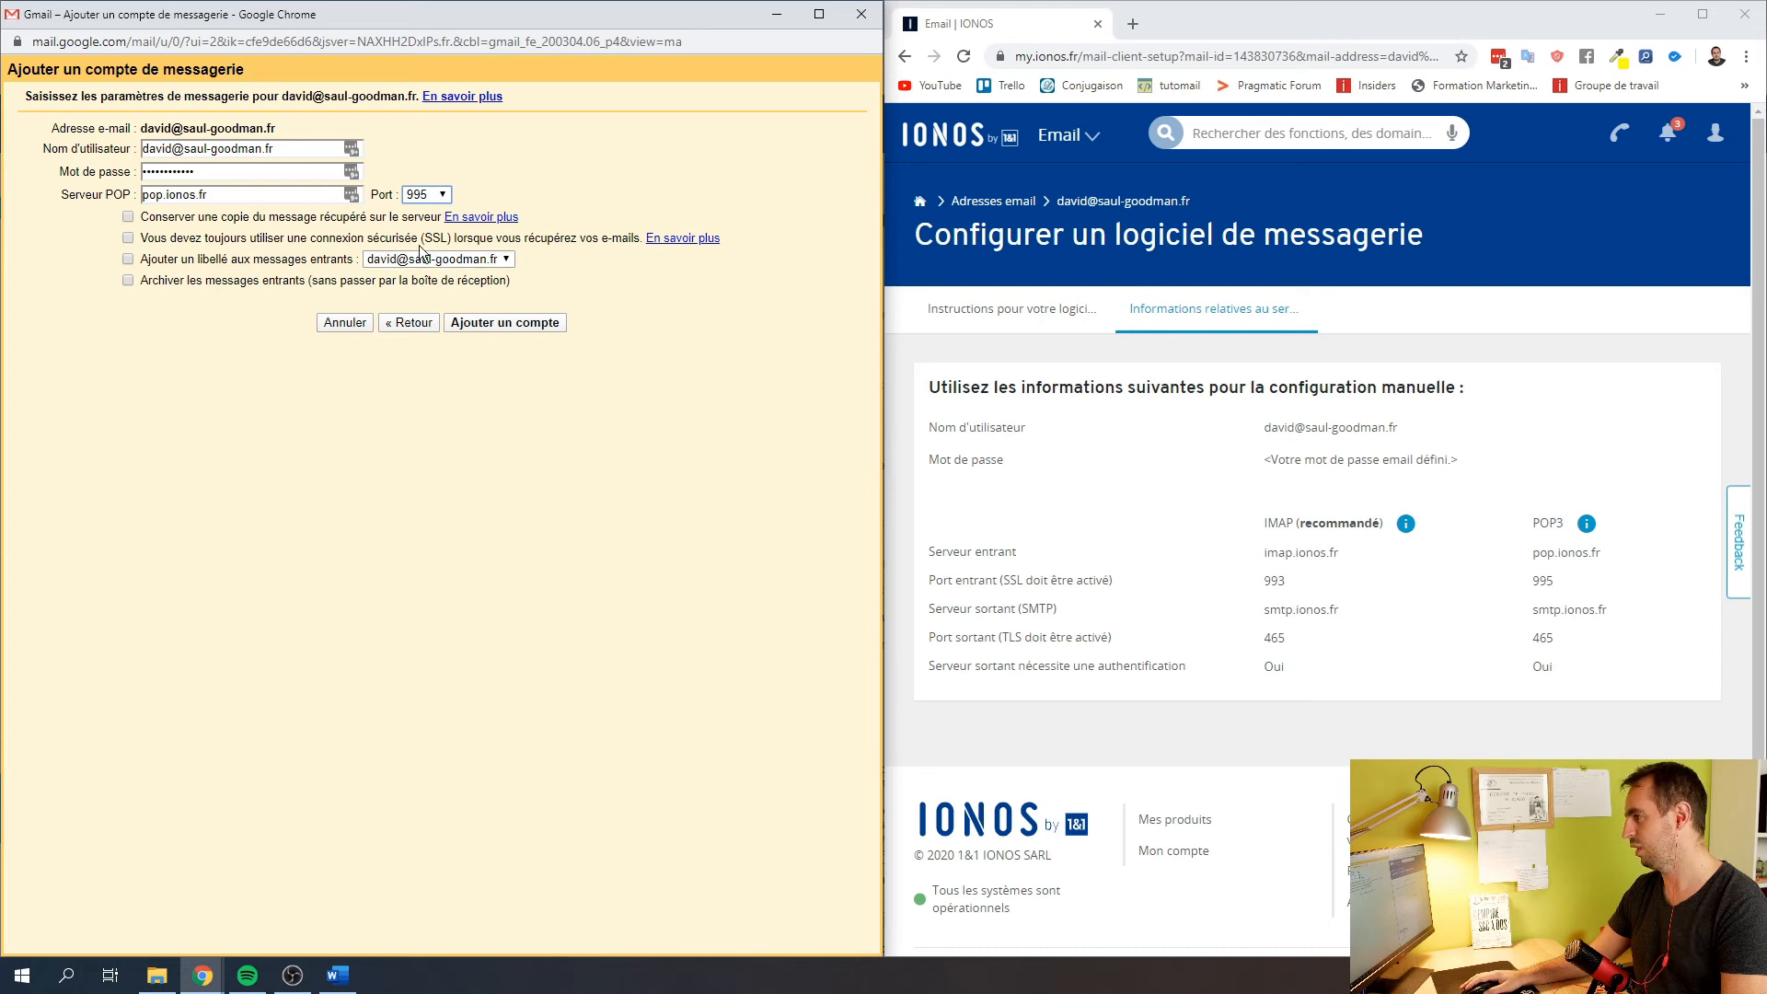
pyautogui.rightClick(1596, 628)
pyautogui.click(1589, 600)
pyautogui.moveTo(1607, 556); pyautogui.dragTo(1535, 561)
pyautogui.hotkey('ctrl', 'c')
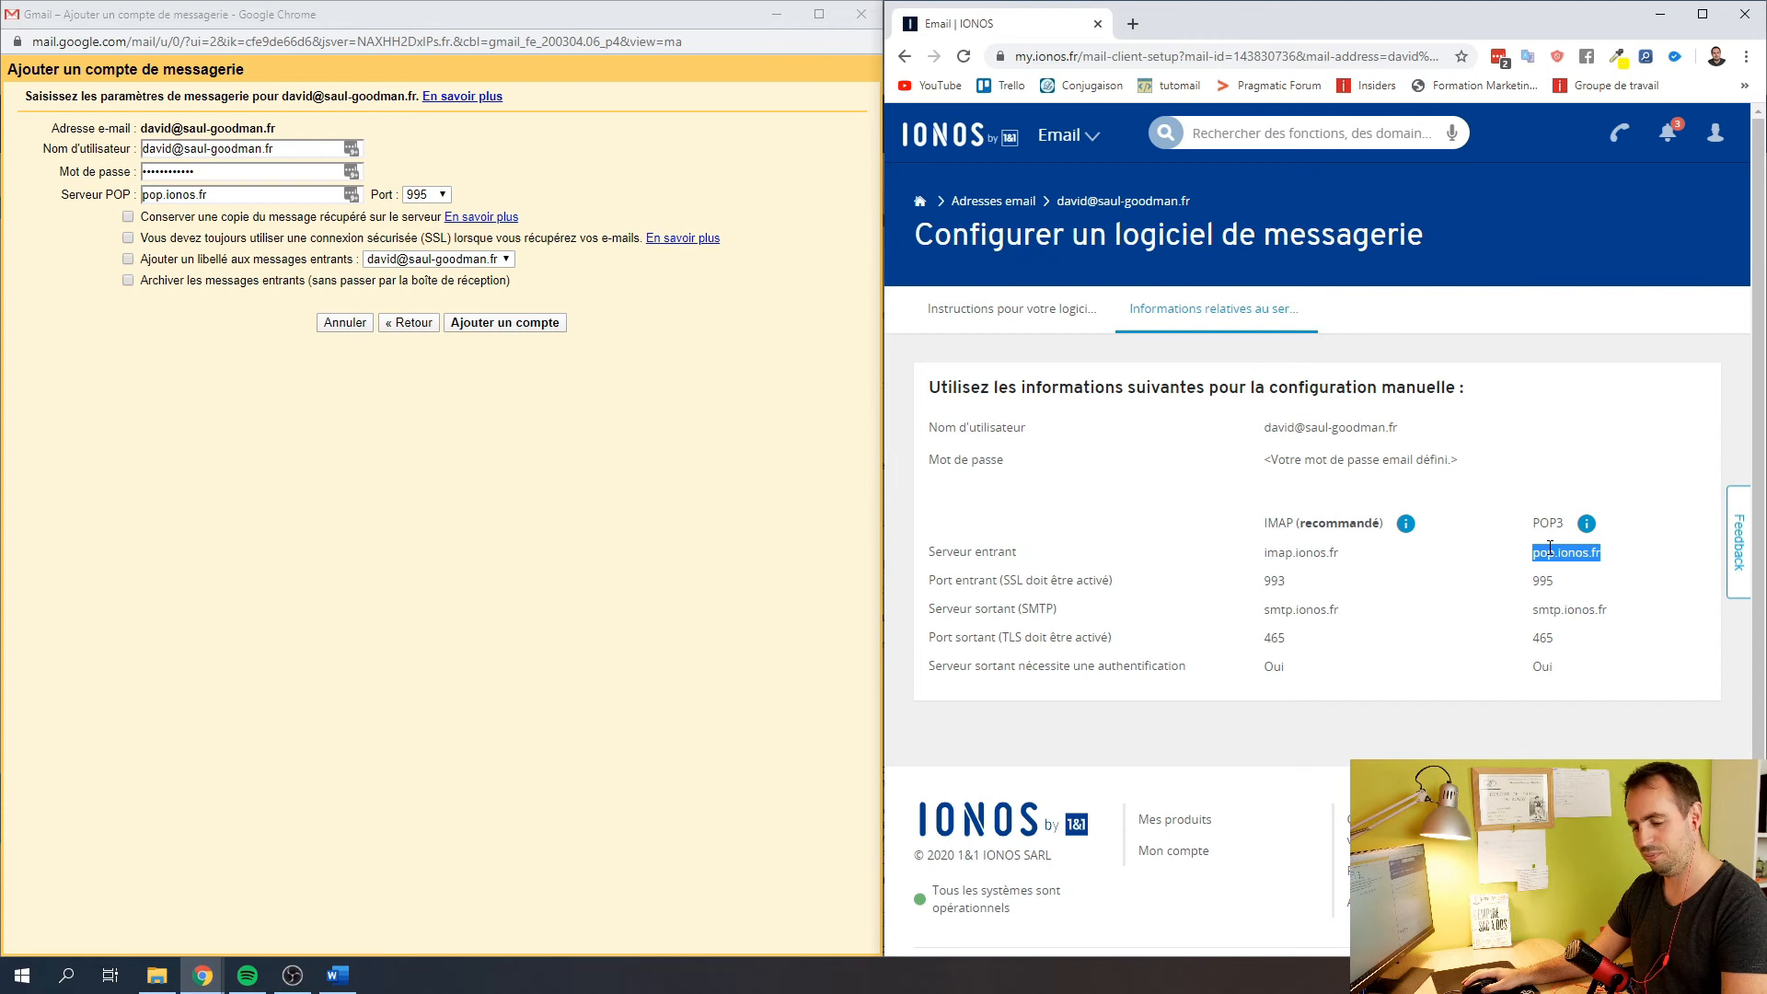
pyautogui.moveTo(230, 197); pyautogui.dragTo(142, 196)
pyautogui.hotkey('ctrl', 'v')
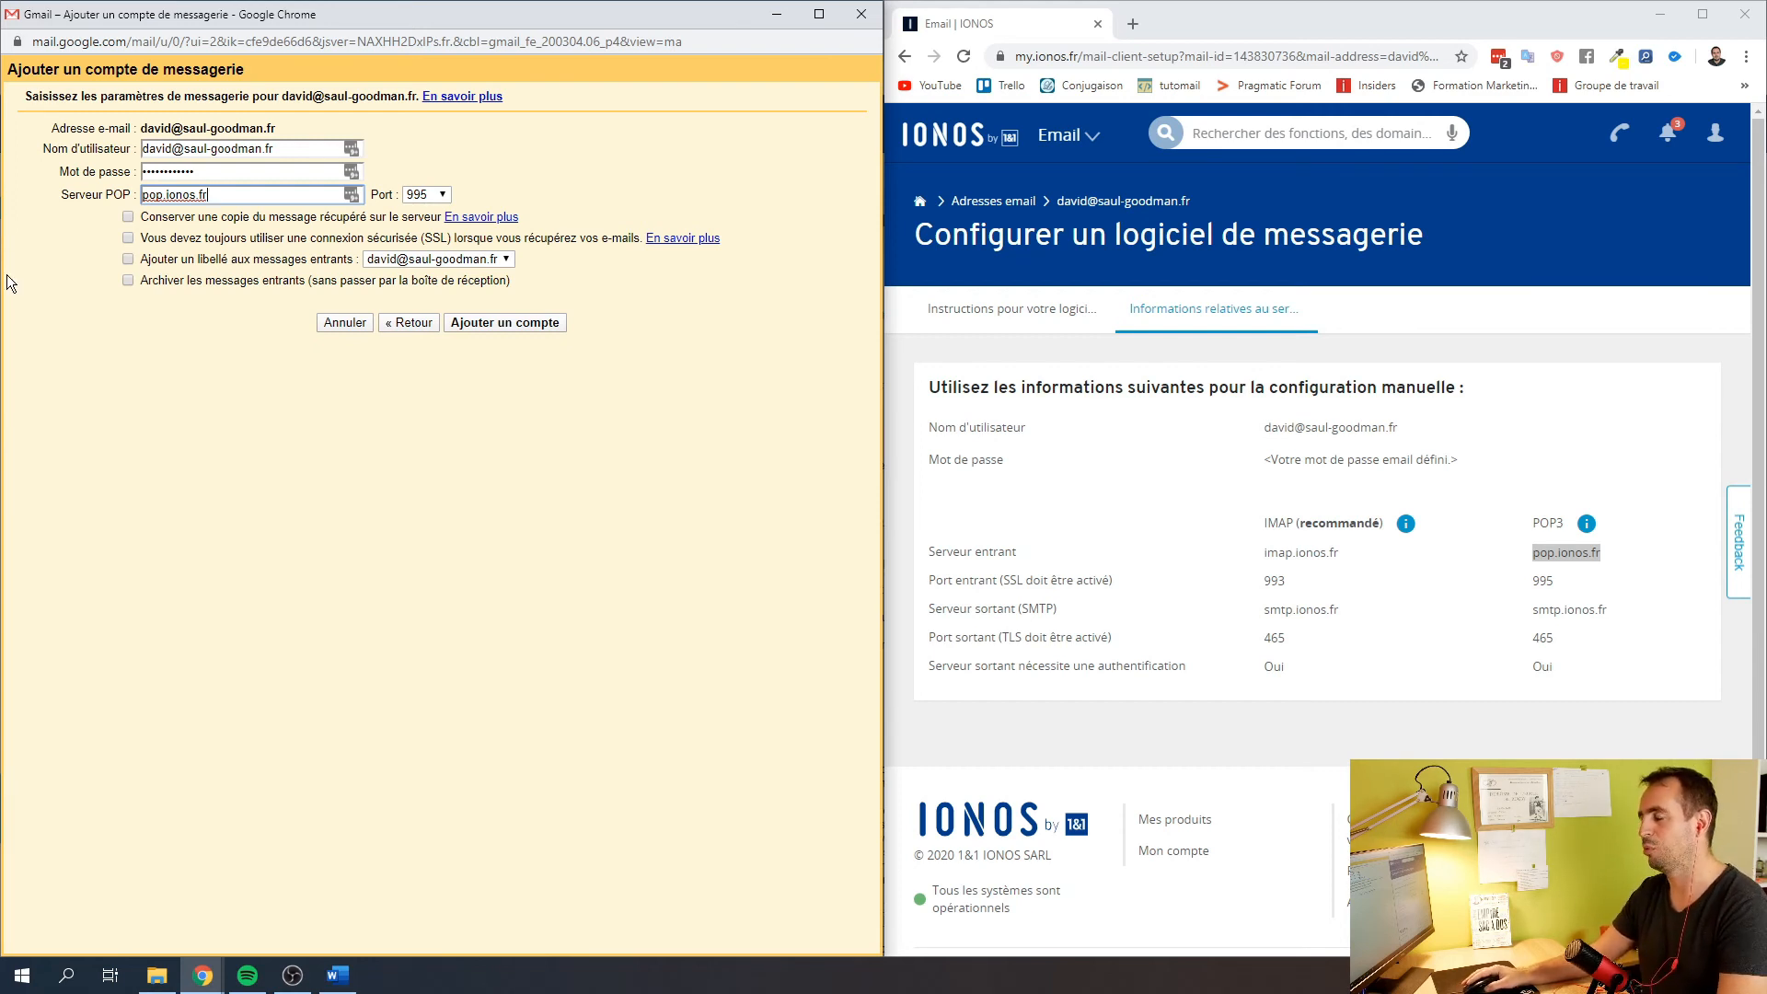
# Turn on SSL and incoming-message labelling, keep no server copy, and add the POP account
pyautogui.click(128, 218)
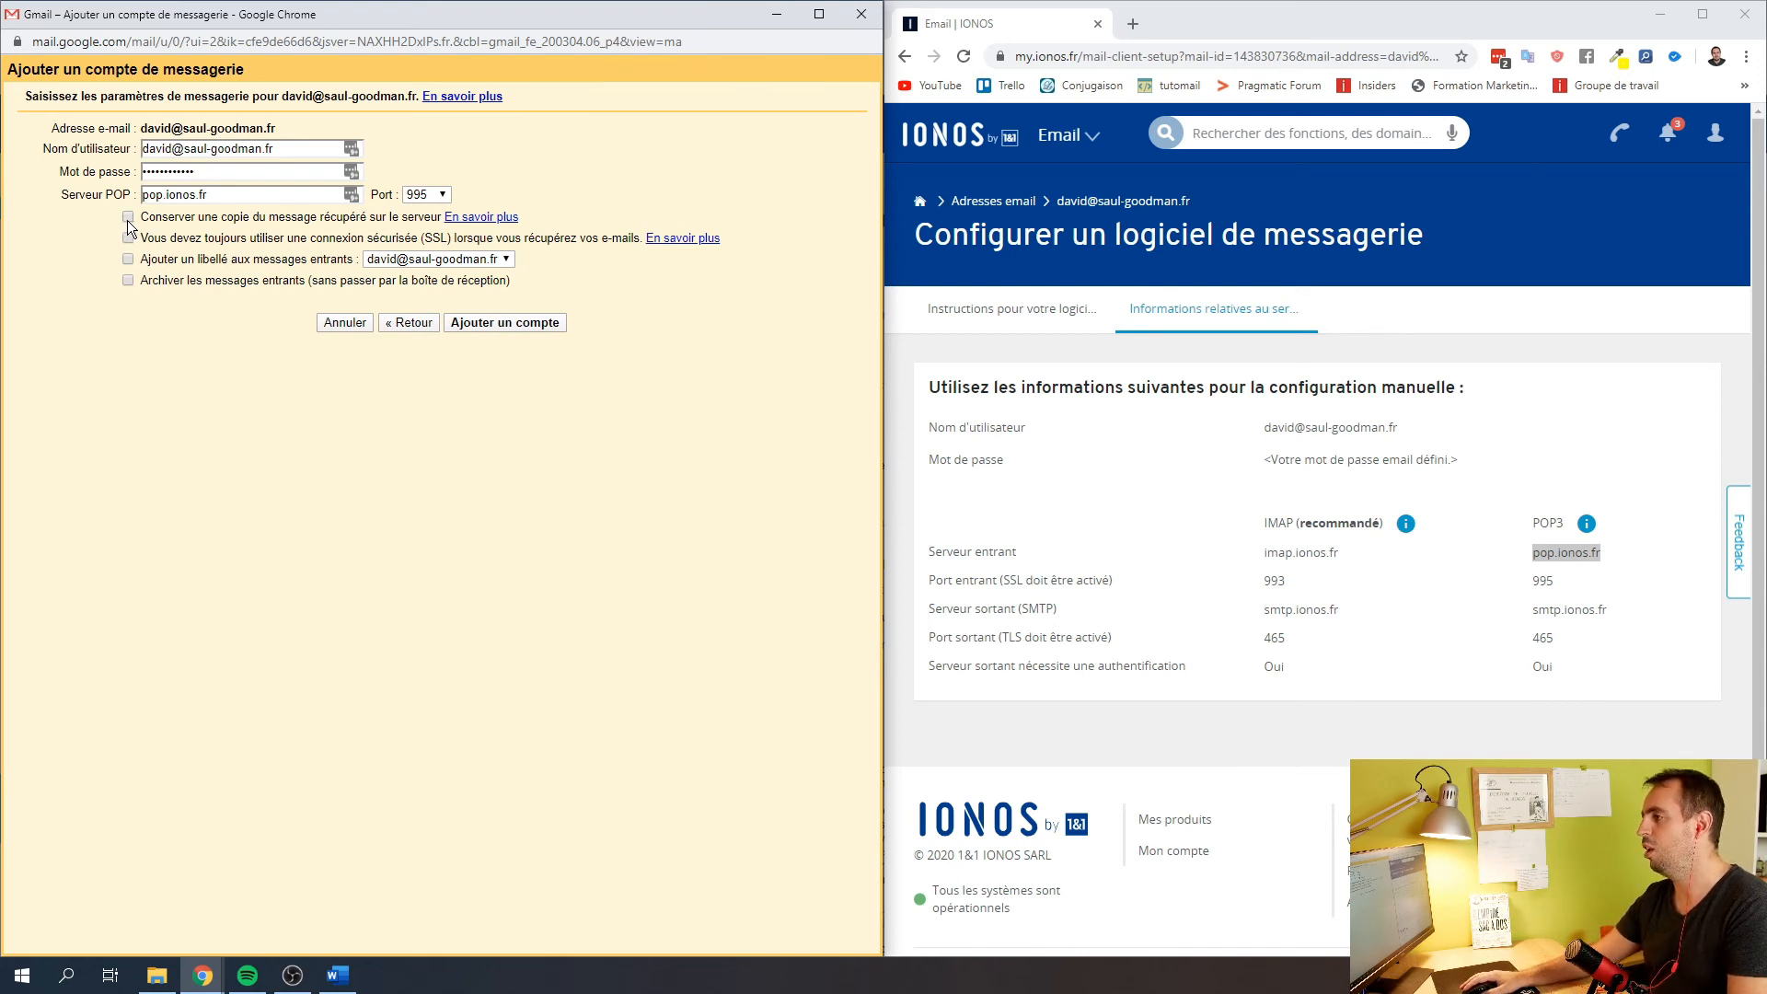
pyautogui.click(129, 220)
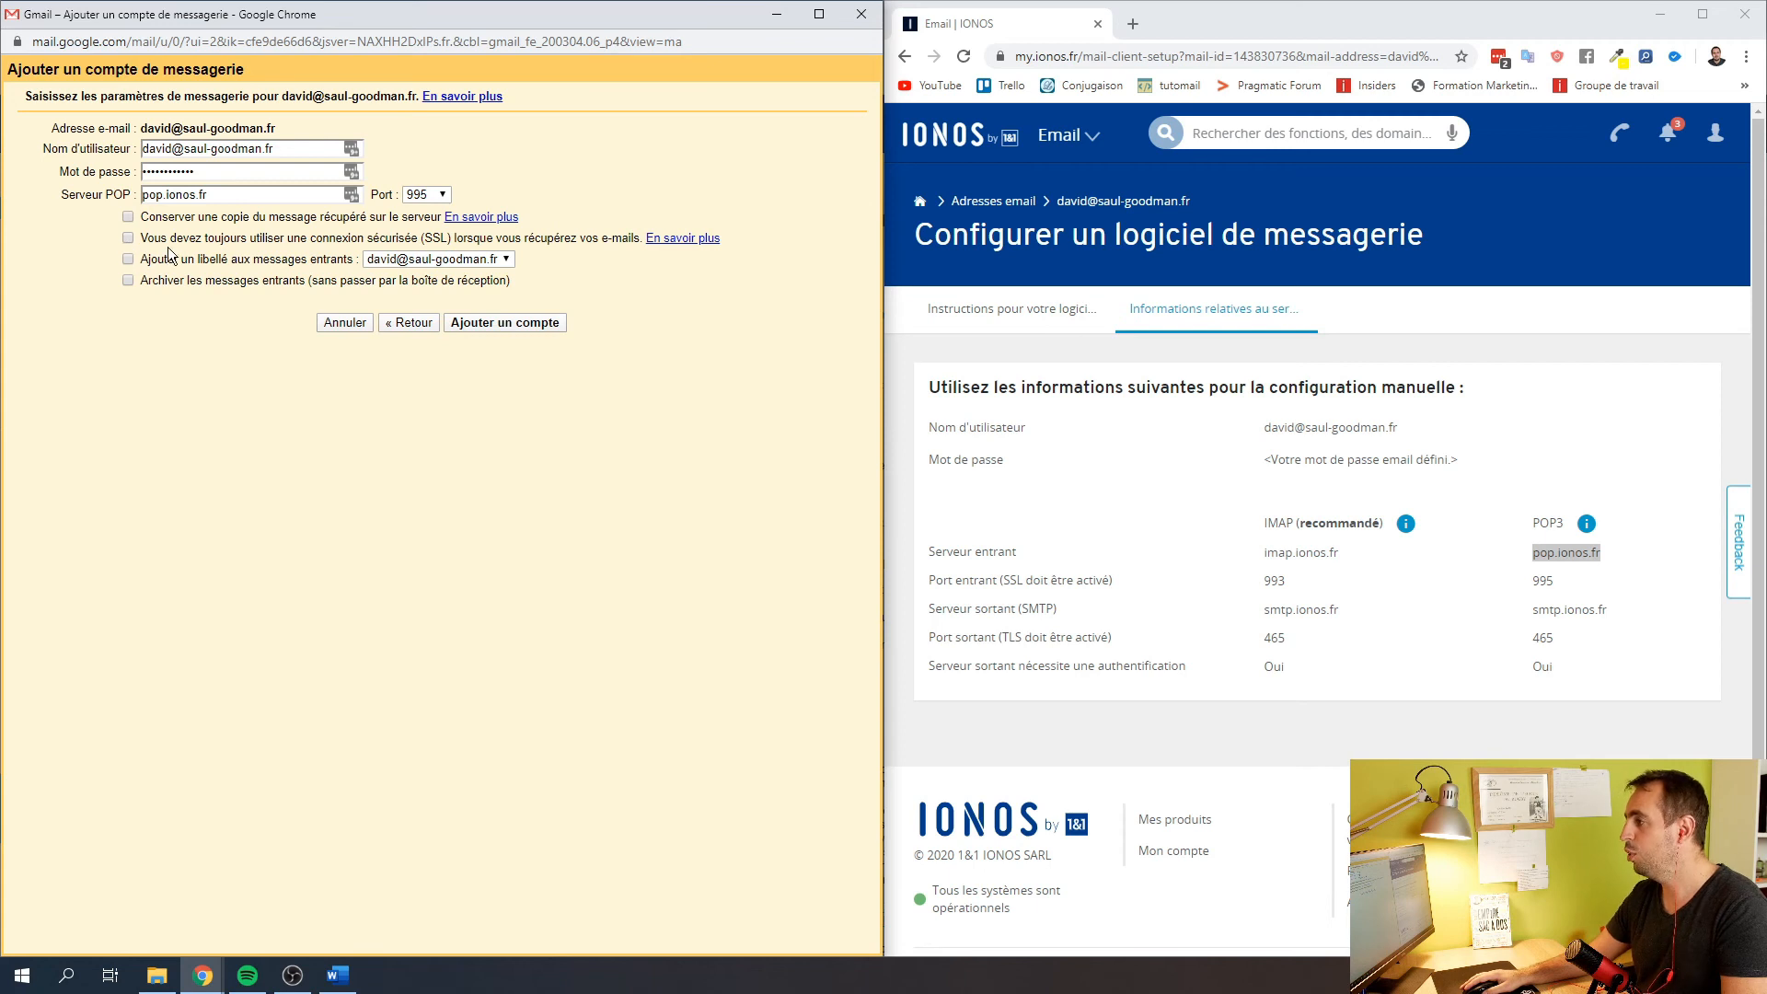
pyautogui.click(129, 239)
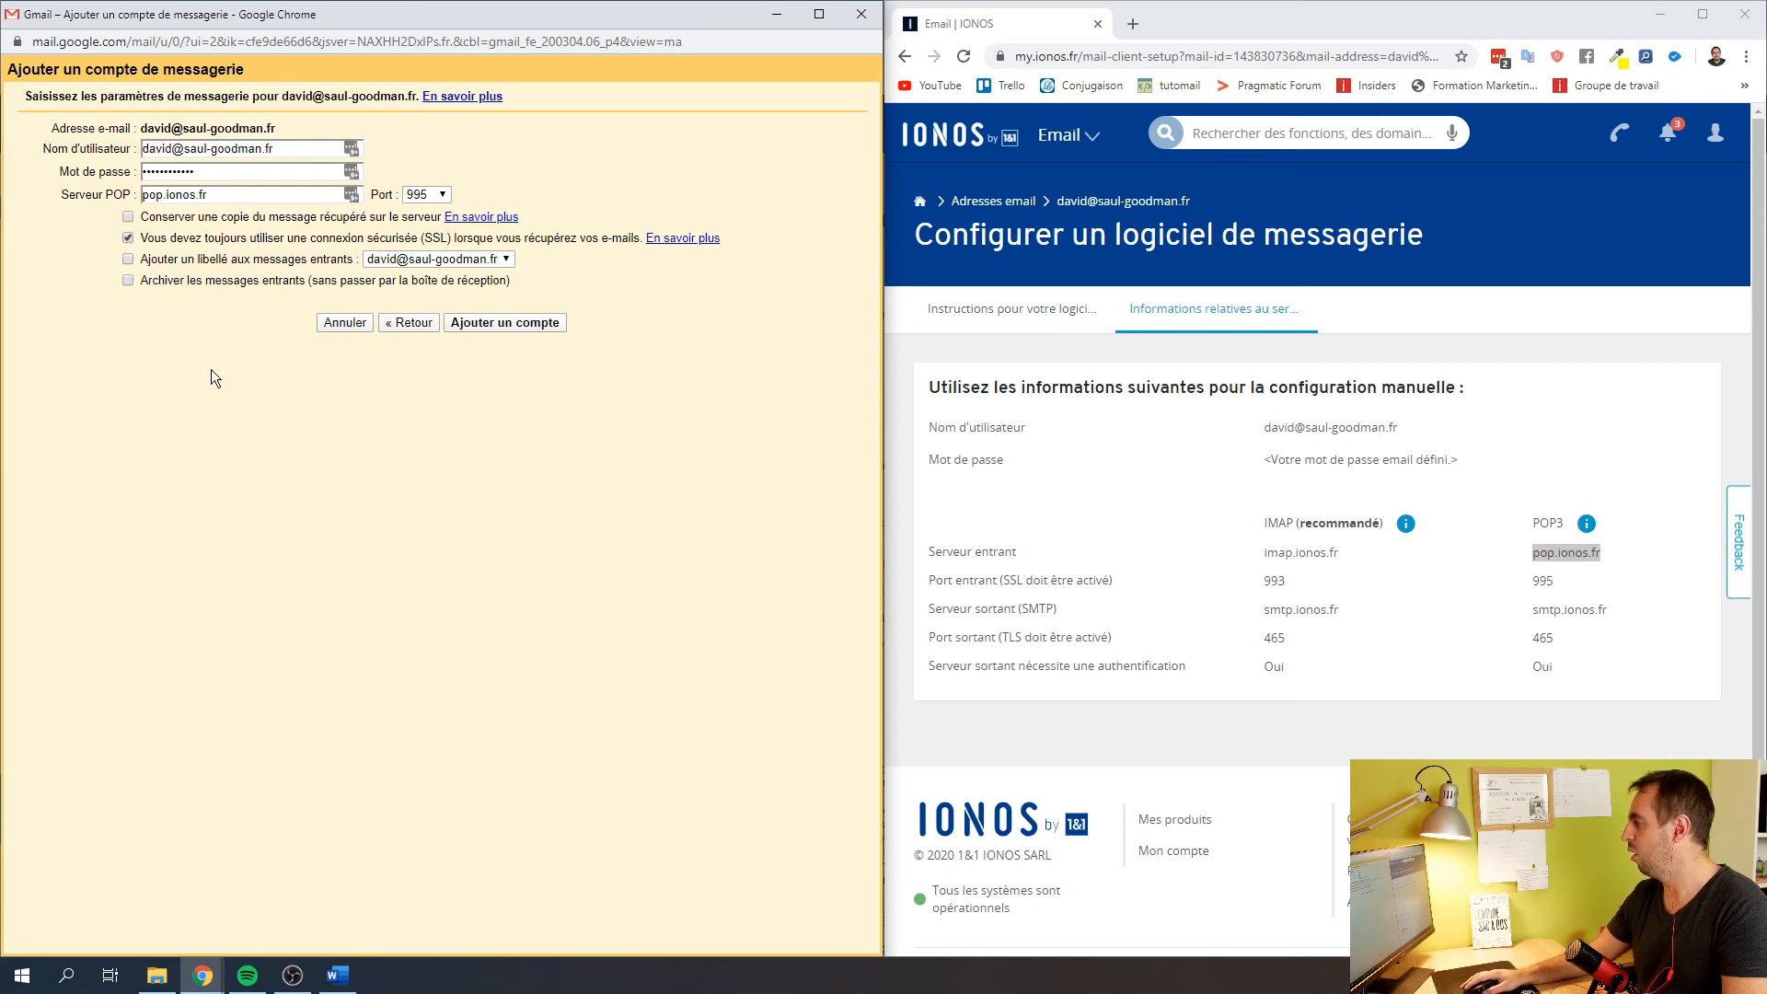
pyautogui.click(1583, 598)
pyautogui.moveTo(1158, 584); pyautogui.dragTo(915, 580)
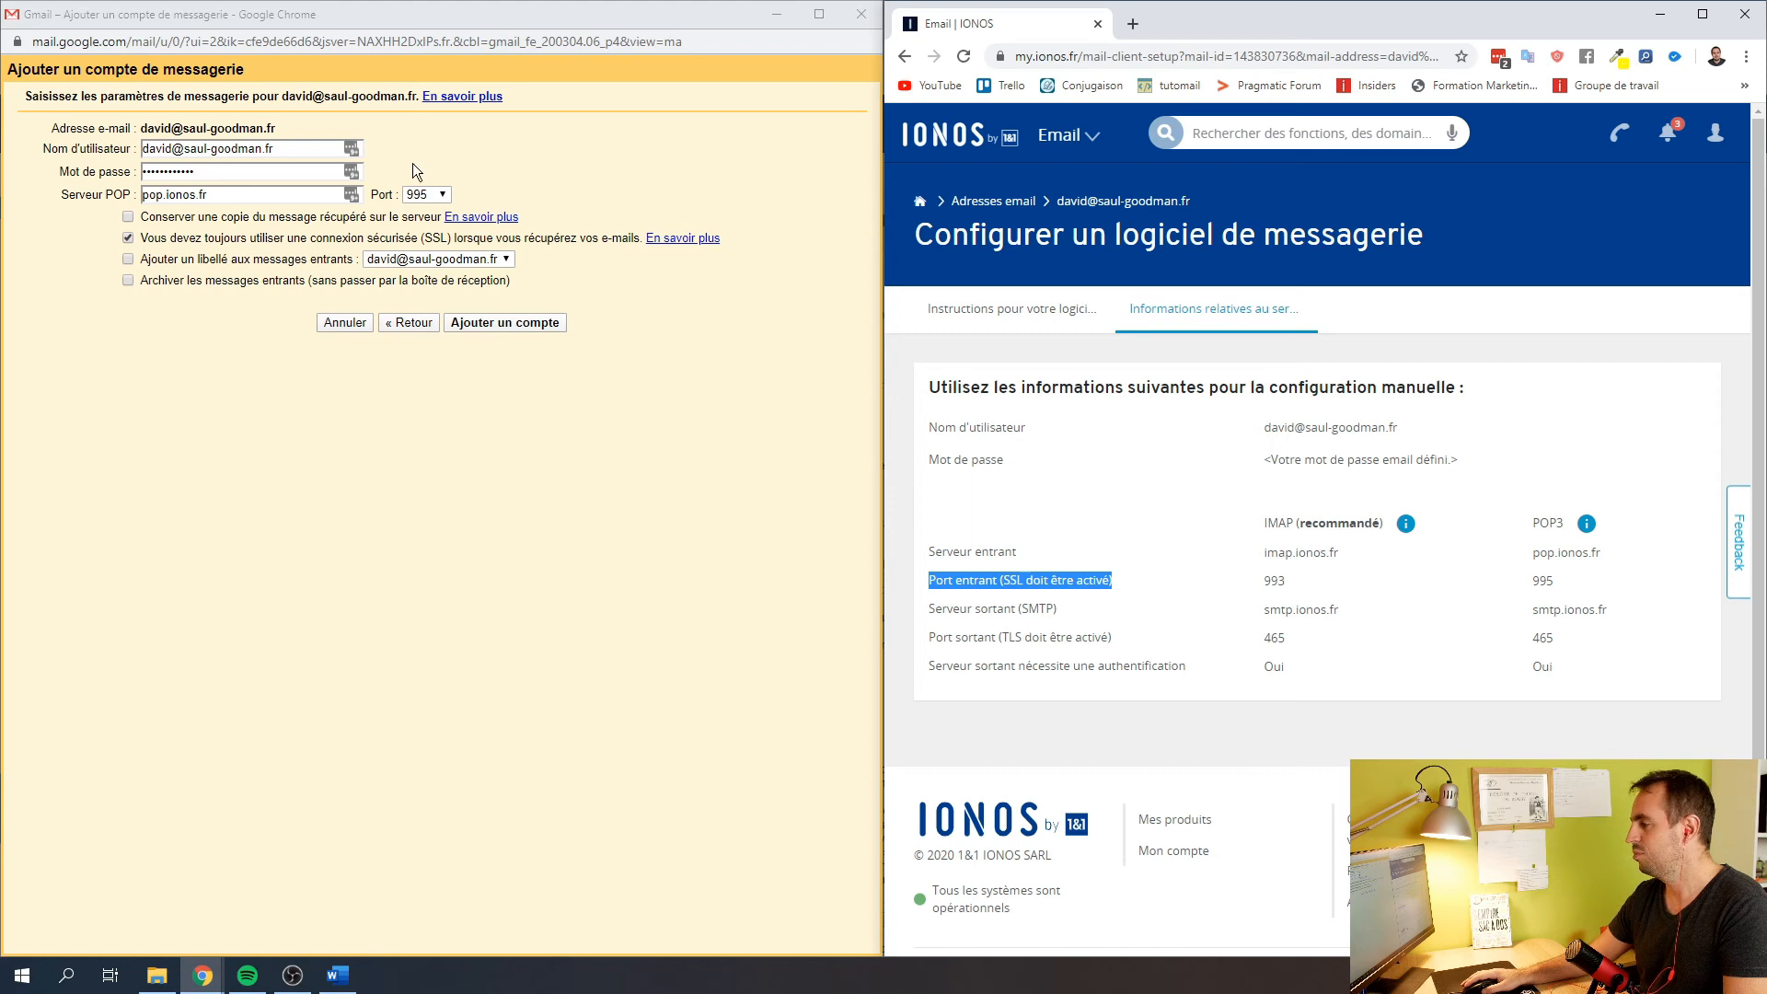
pyautogui.click(128, 260)
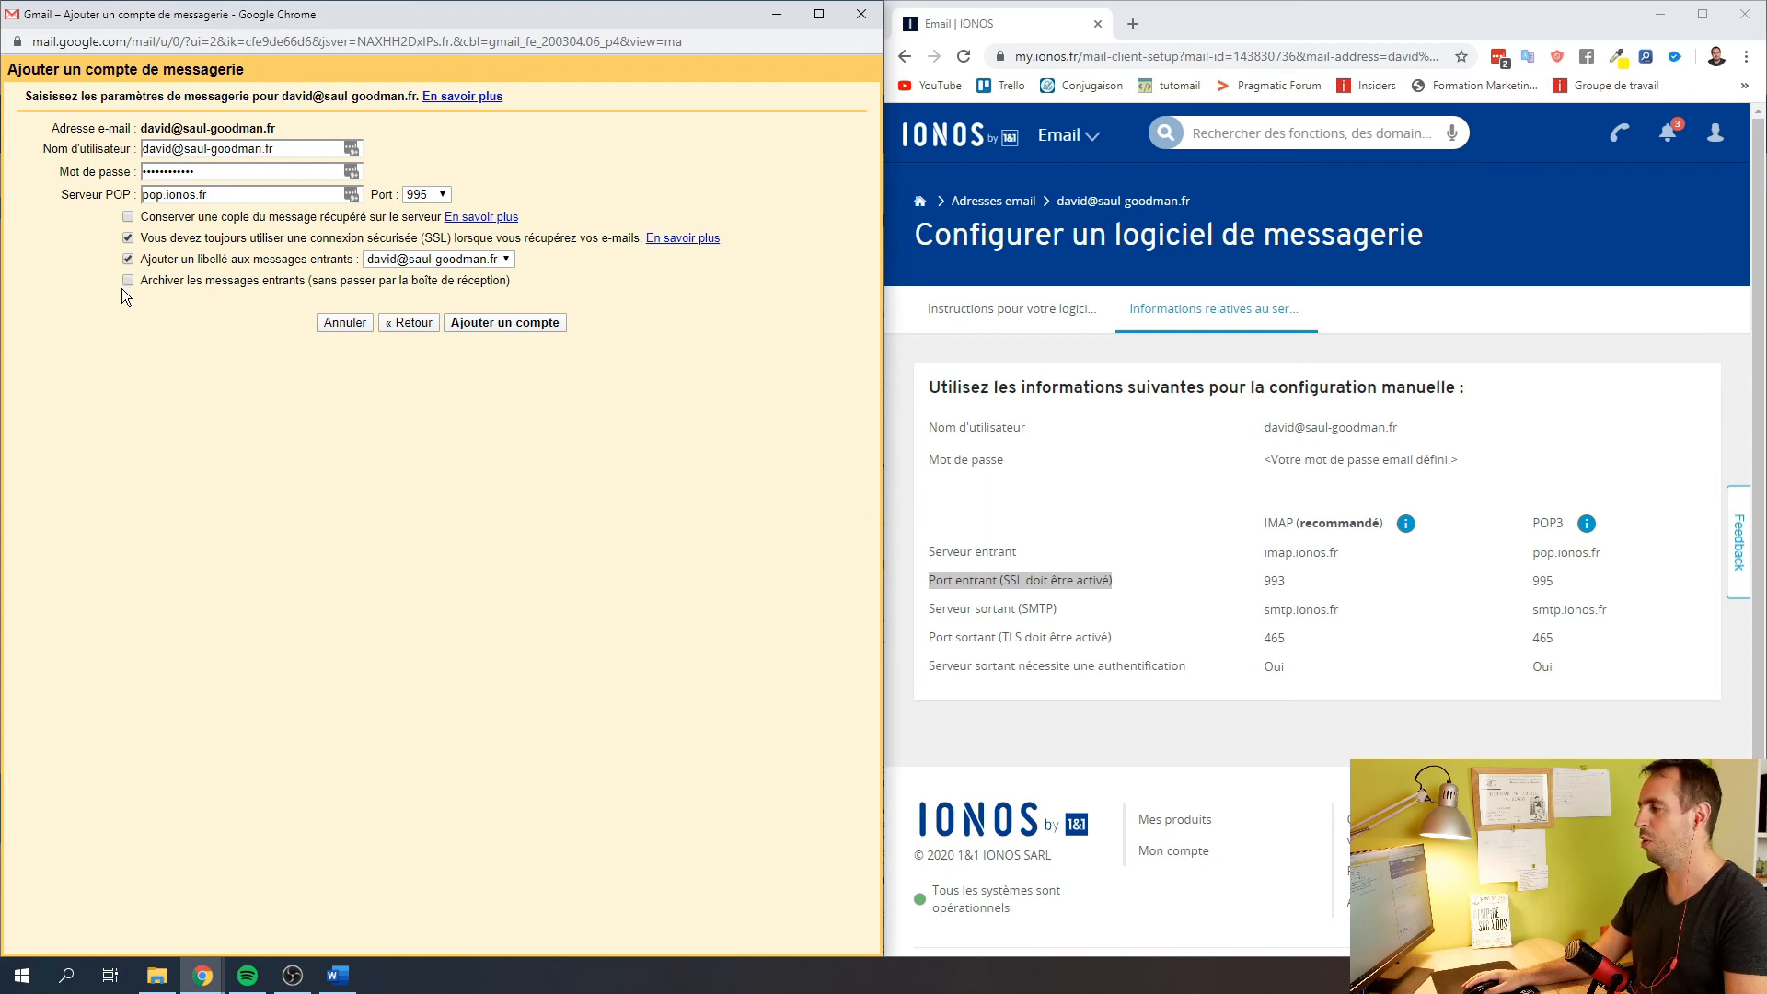
pyautogui.click(484, 322)
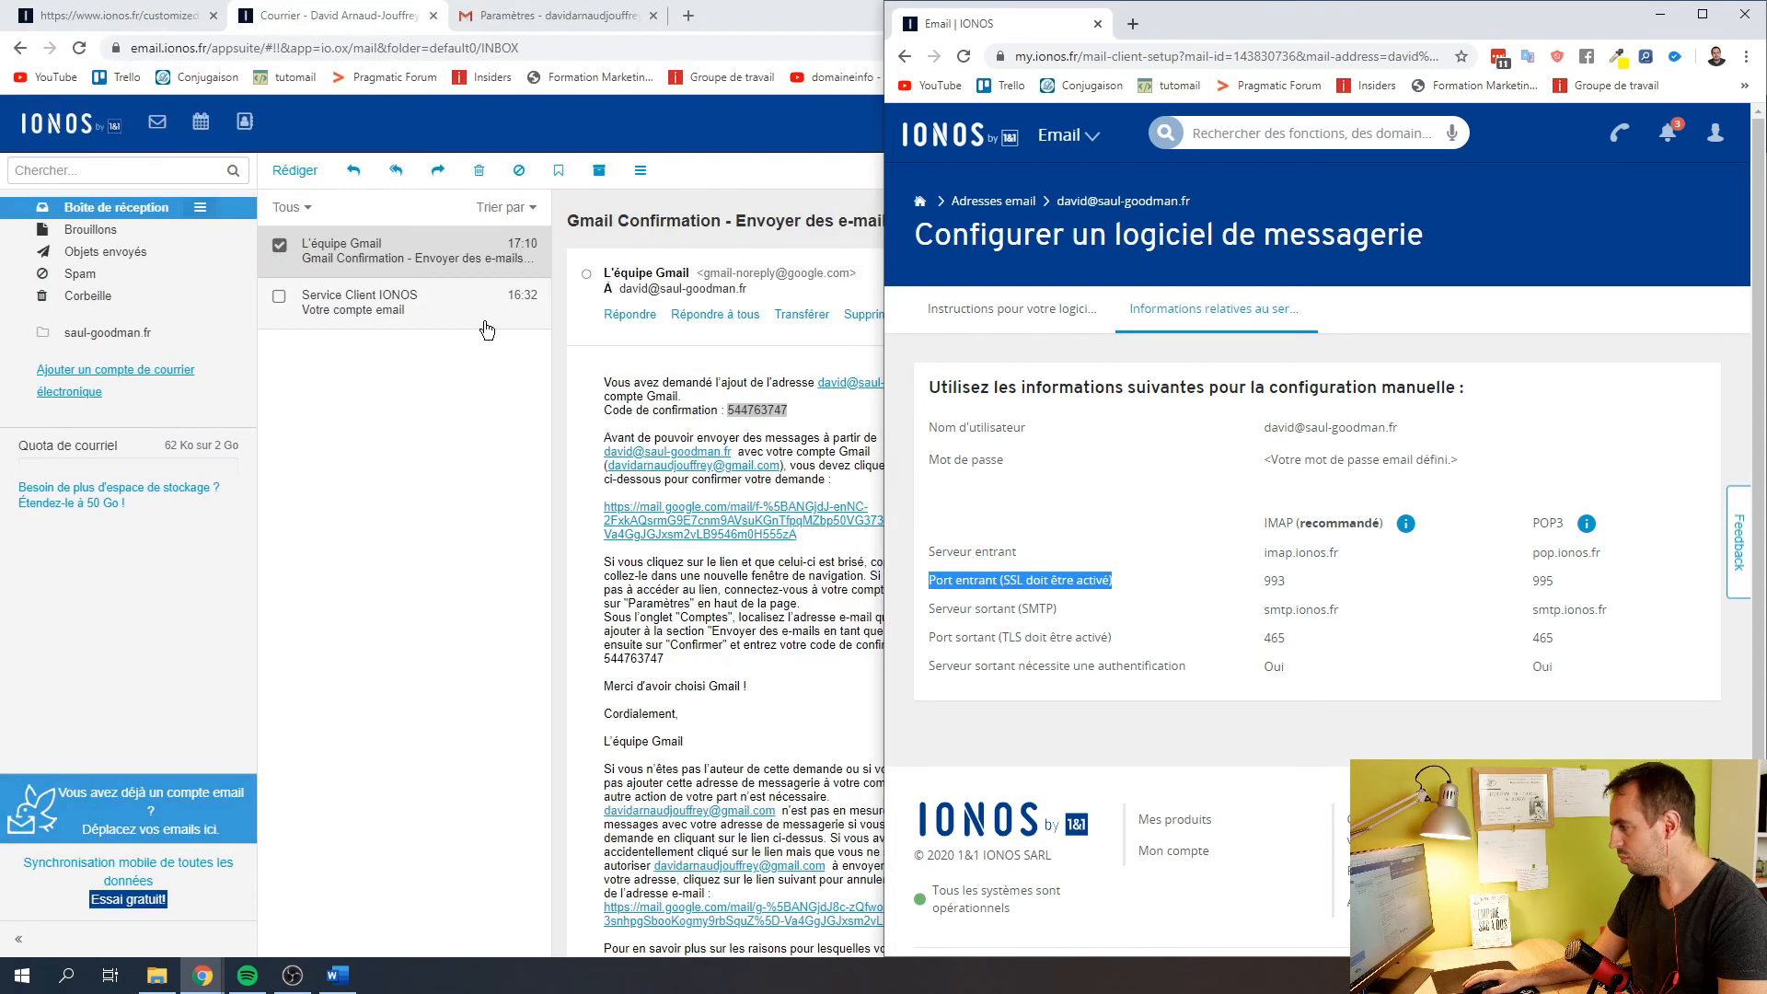
# Open the imported IONOS Service Client welcome email in the inbox and check when it arrived
pyautogui.click(465, 15)
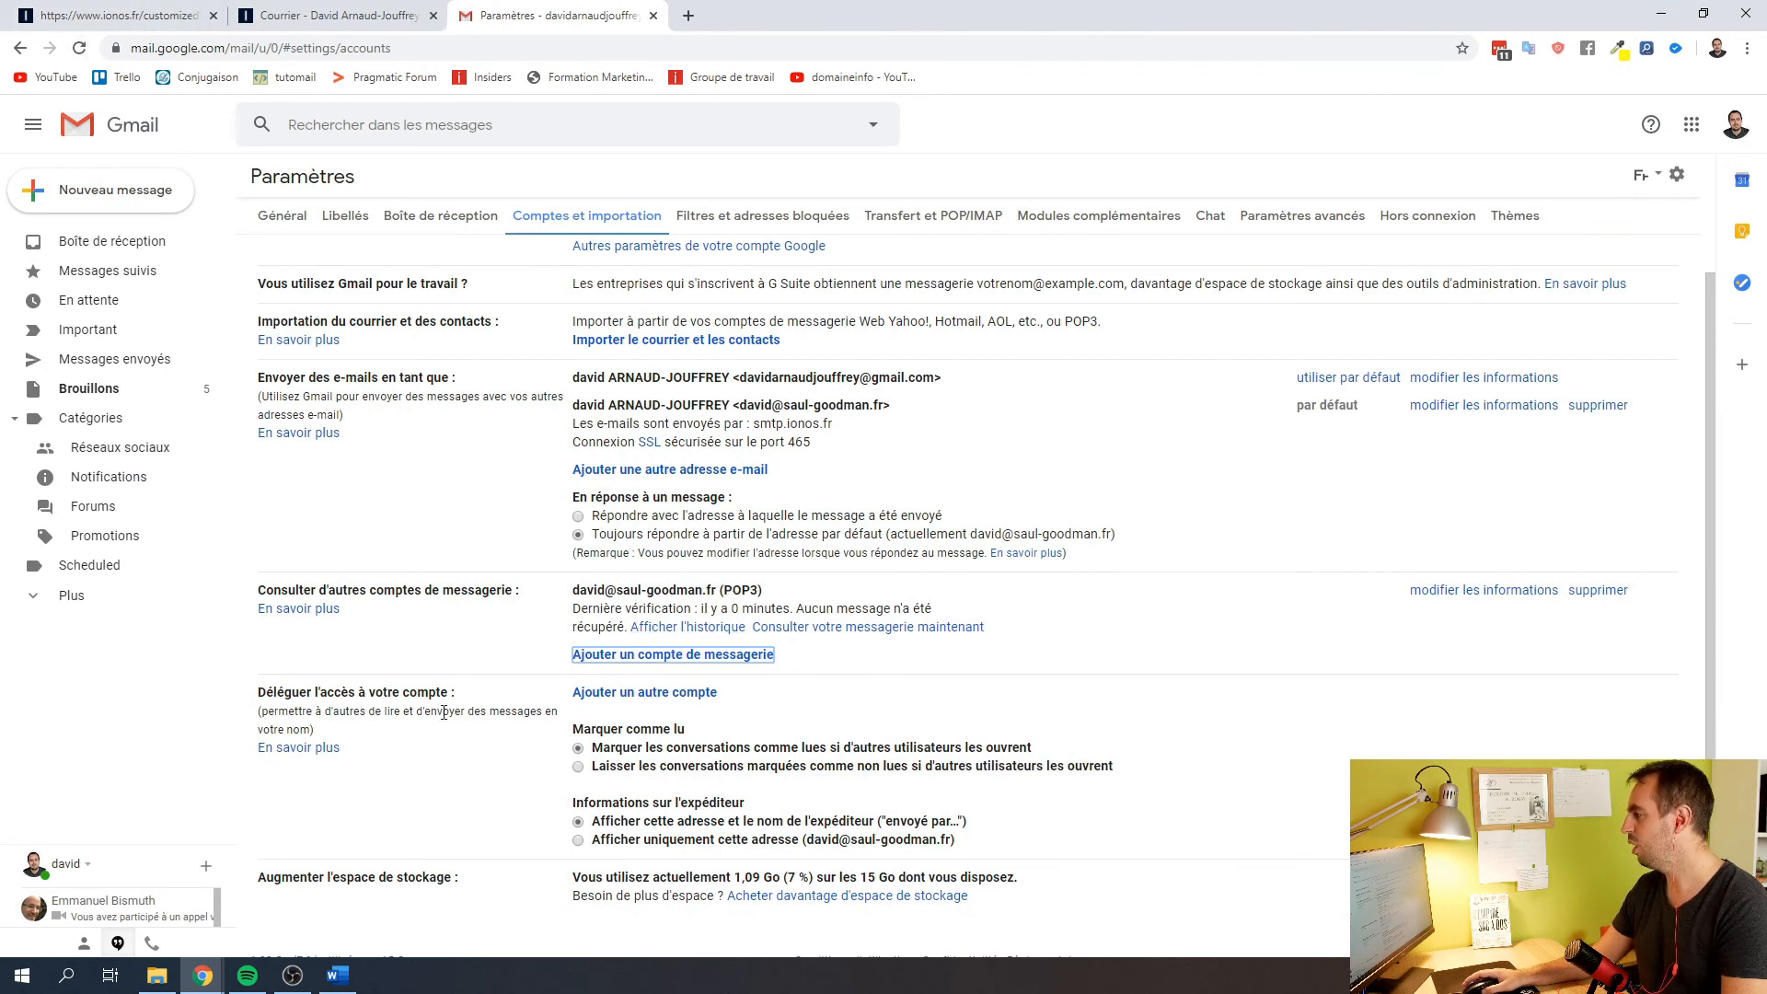
pyautogui.click(82, 246)
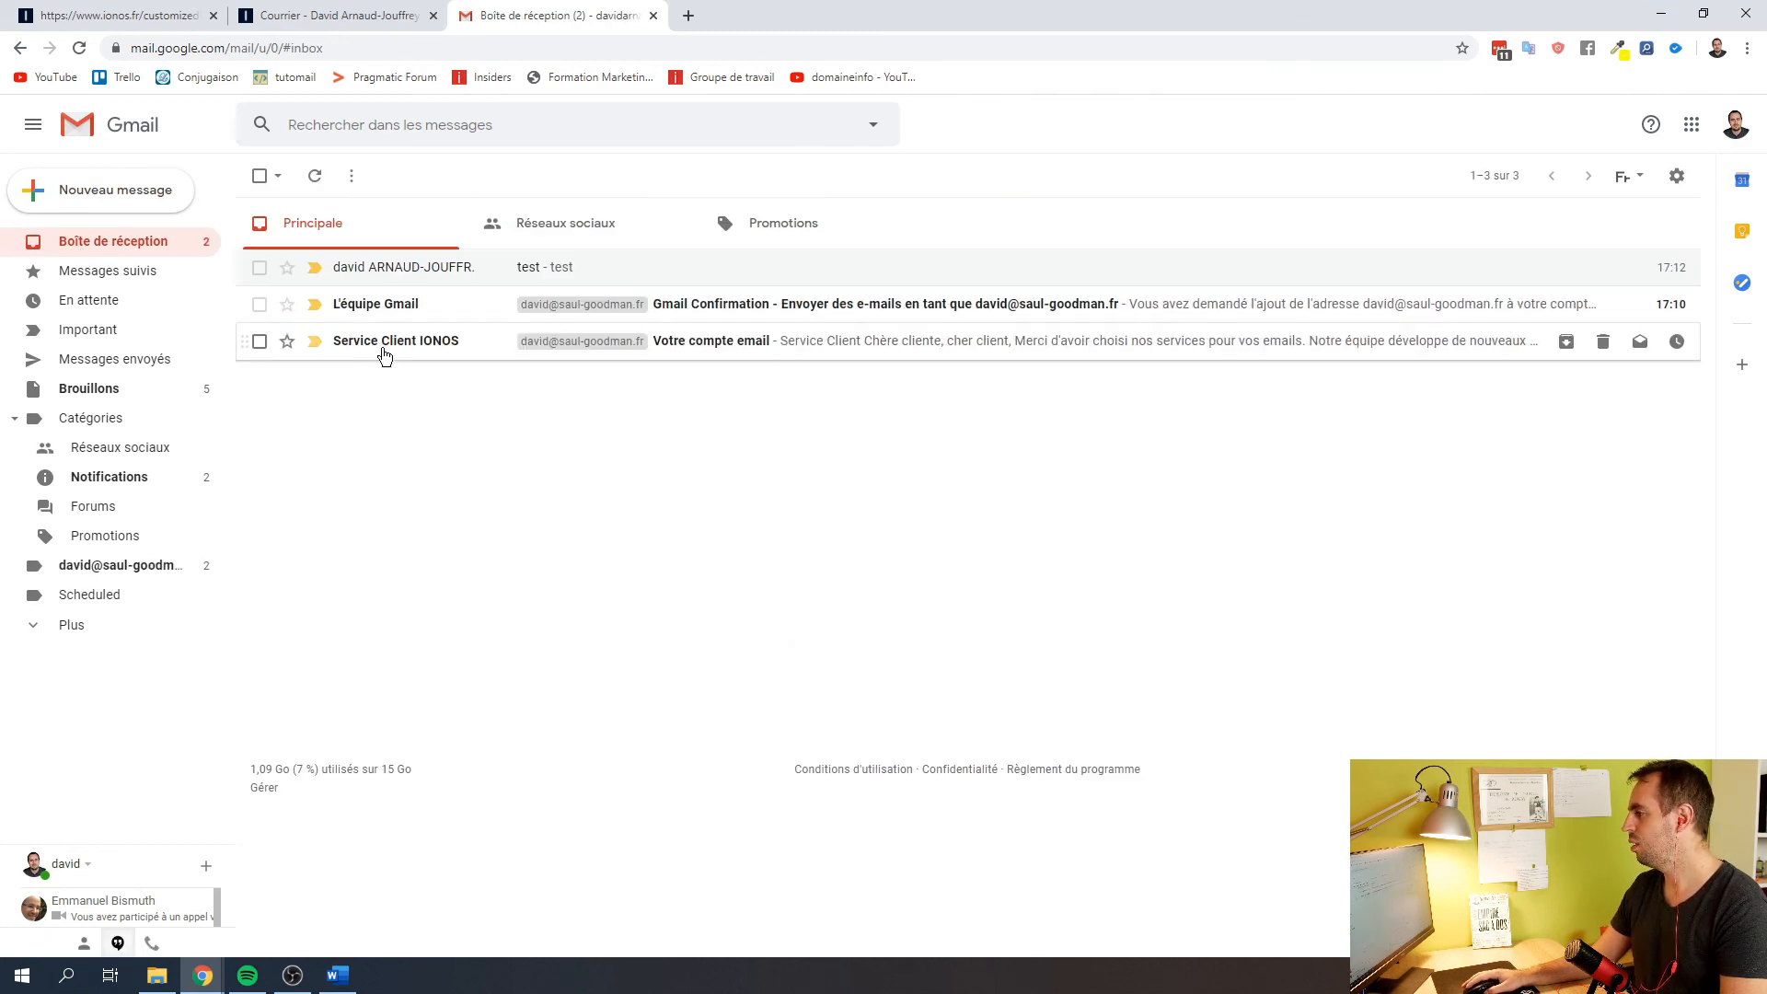
pyautogui.click(353, 346)
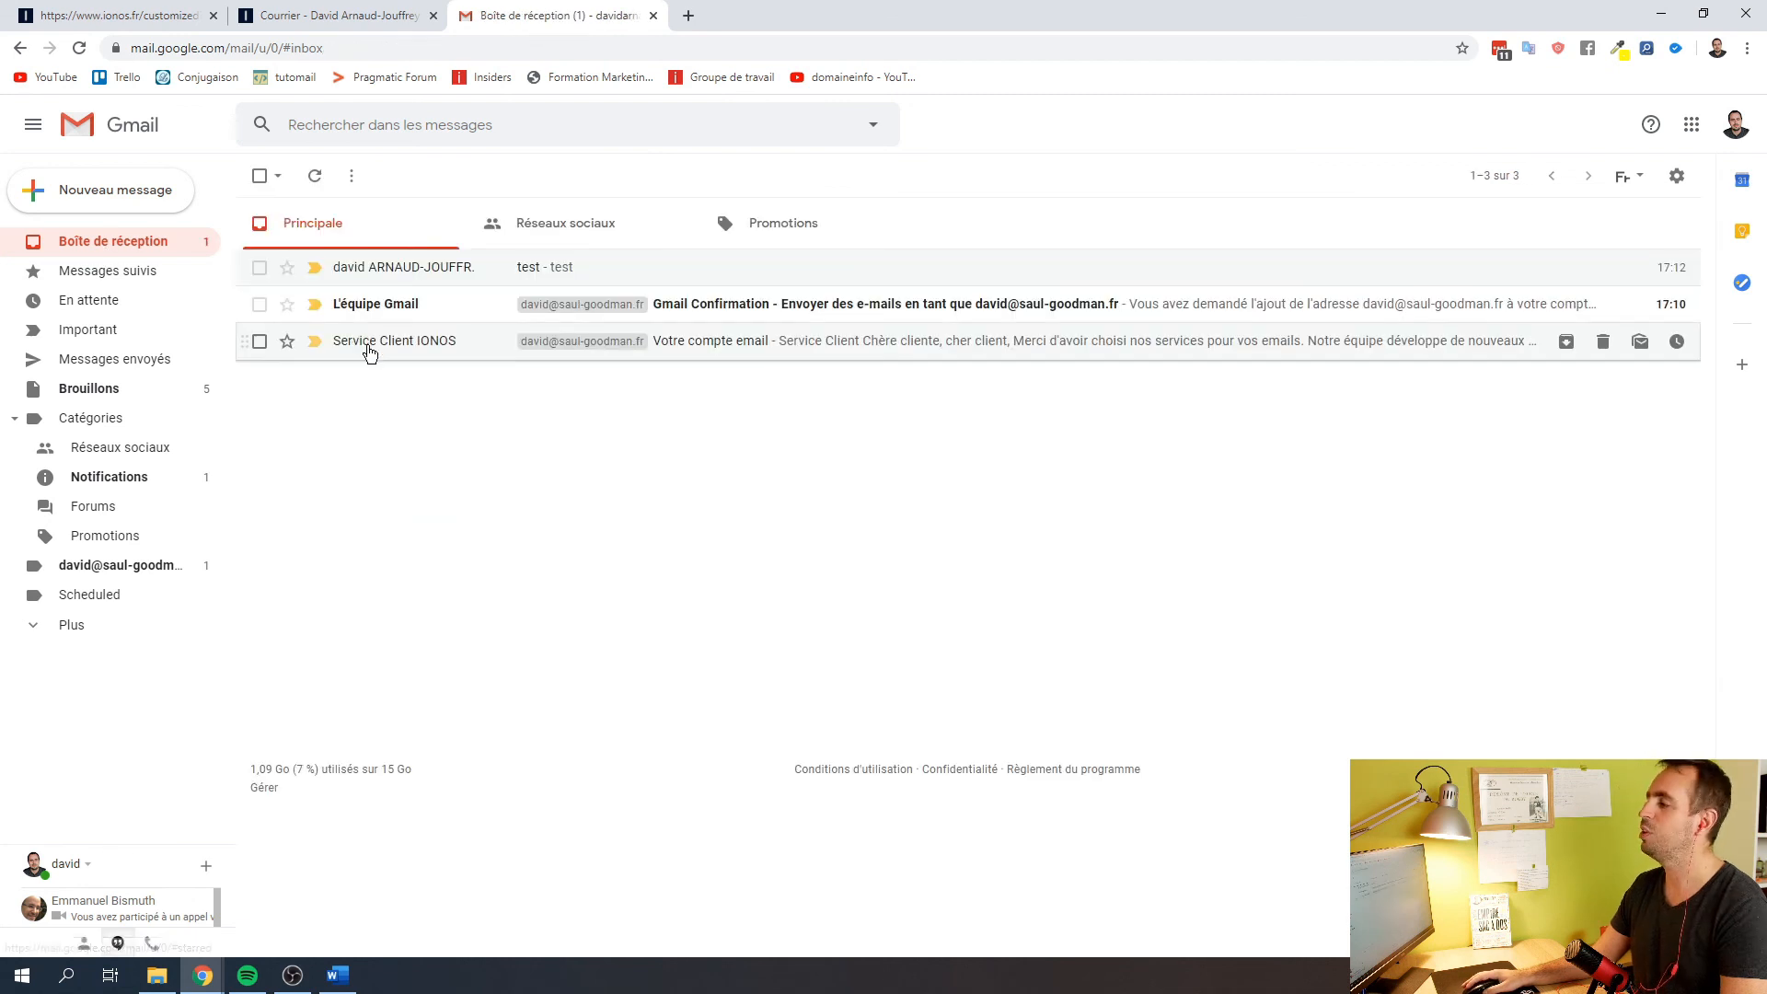
pyautogui.click(366, 343)
pyautogui.scroll(5, 724, 468)
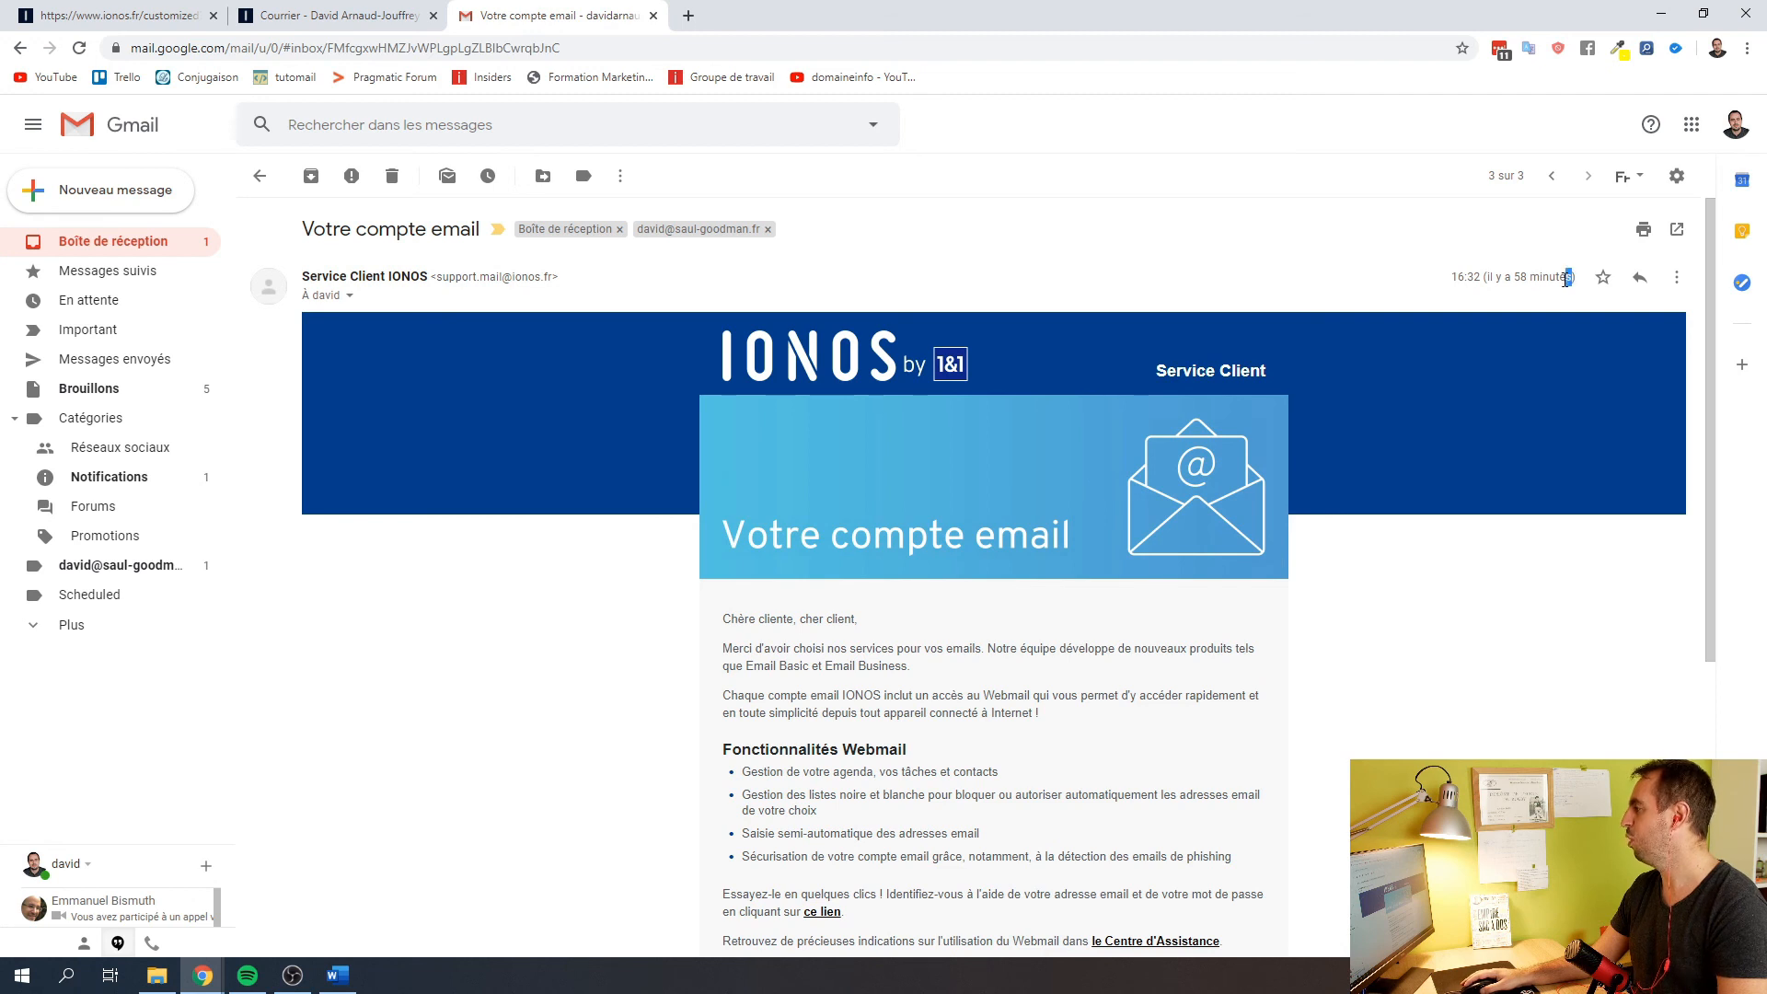
pyautogui.moveTo(1573, 280); pyautogui.dragTo(1498, 280)
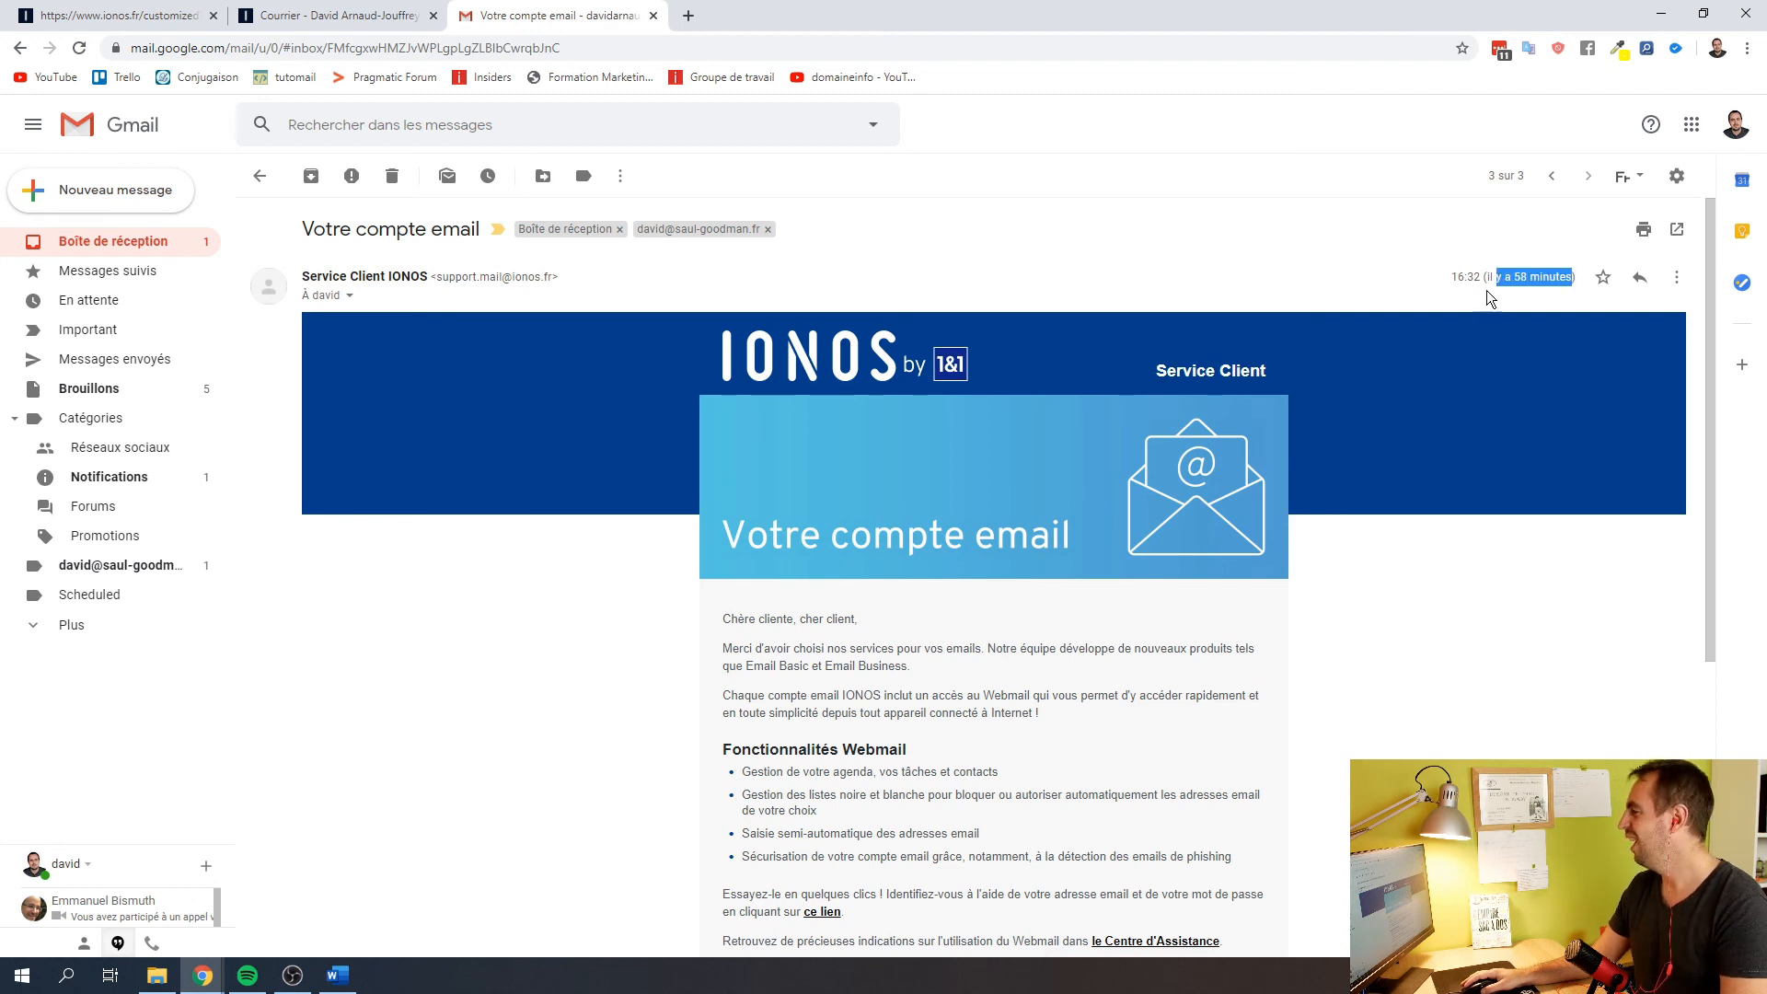
pyautogui.click(1466, 313)
pyautogui.scroll(-5, 1425, 538)
pyautogui.scroll(5, 1425, 538)
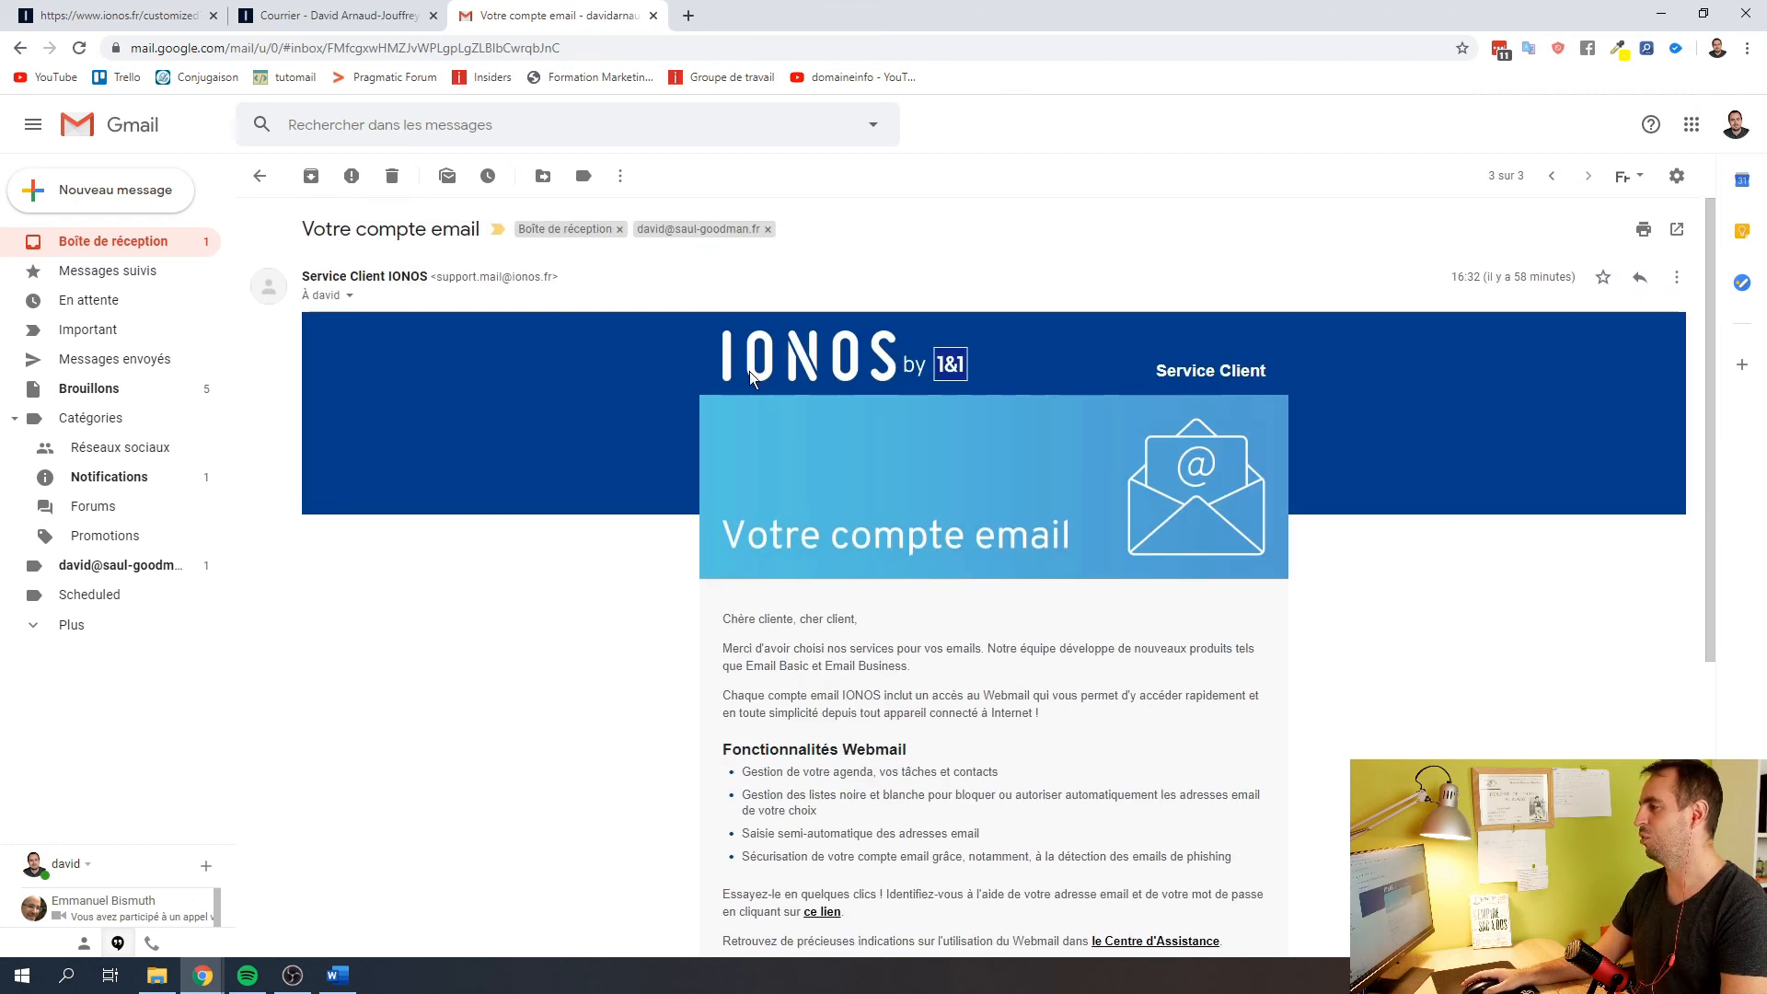
pyautogui.click(108, 243)
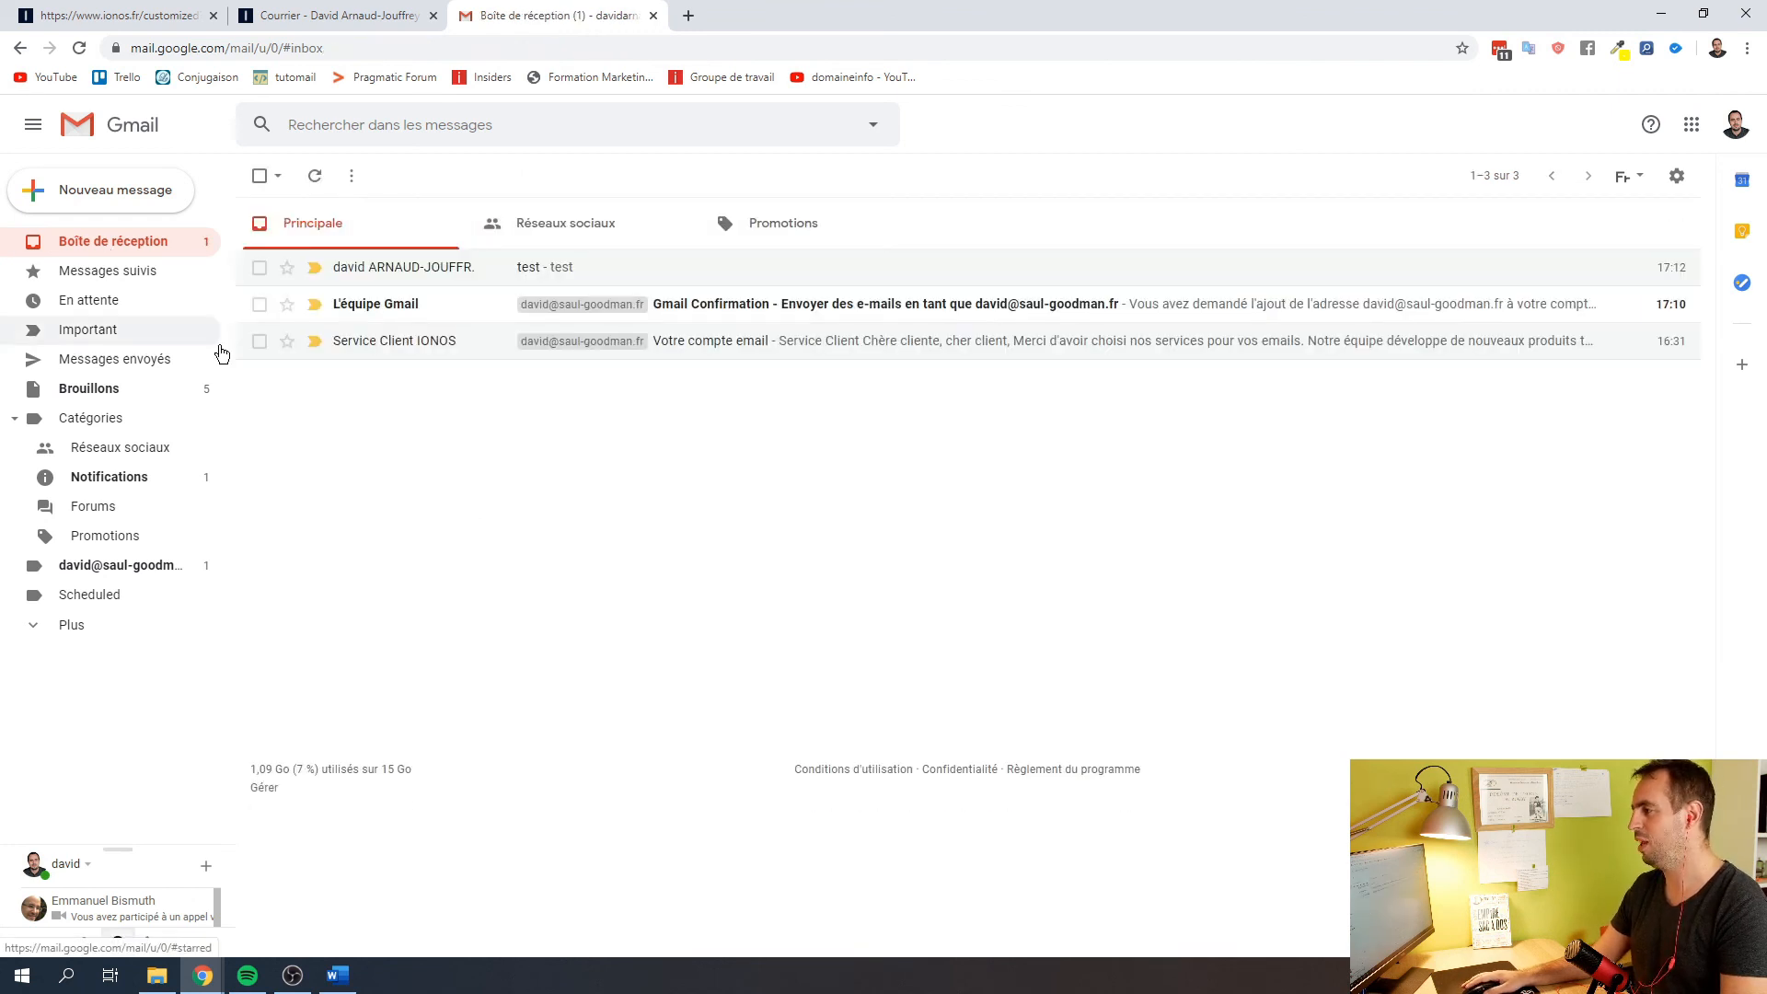
# Send a new email with subject 'test' to the saul-goodman.fr address
pyautogui.click(419, 306)
pyautogui.click(115, 243)
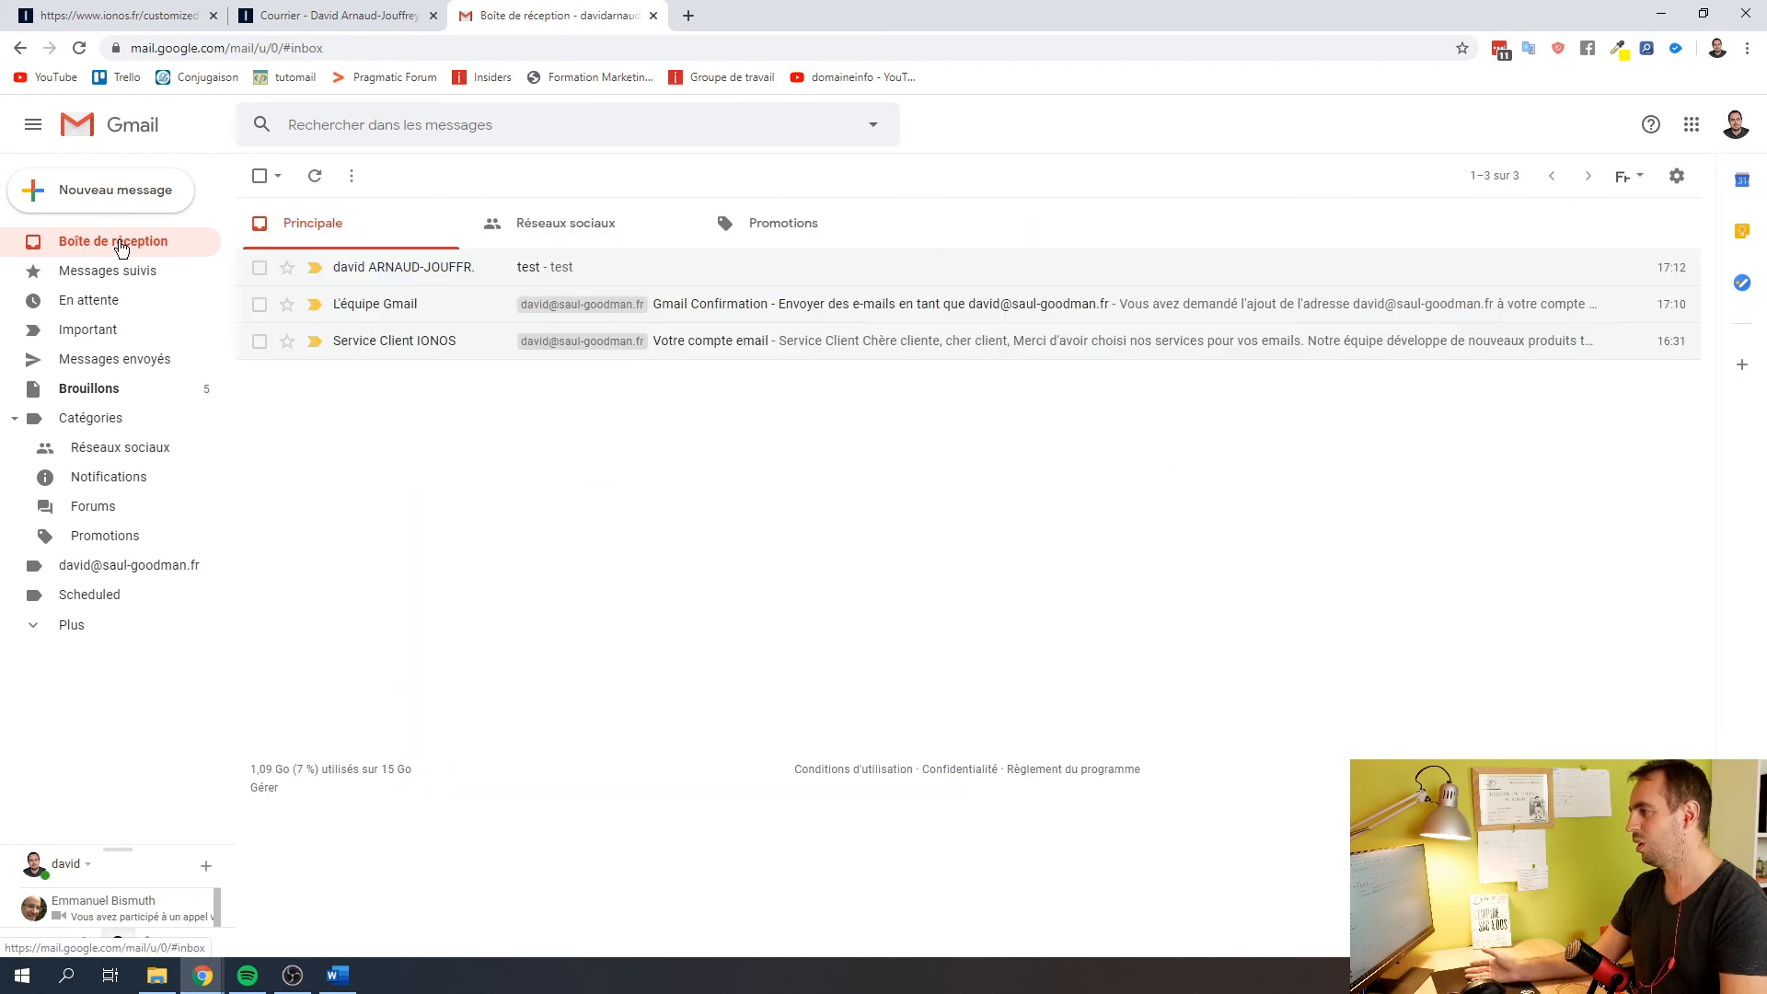
pyautogui.click(121, 190)
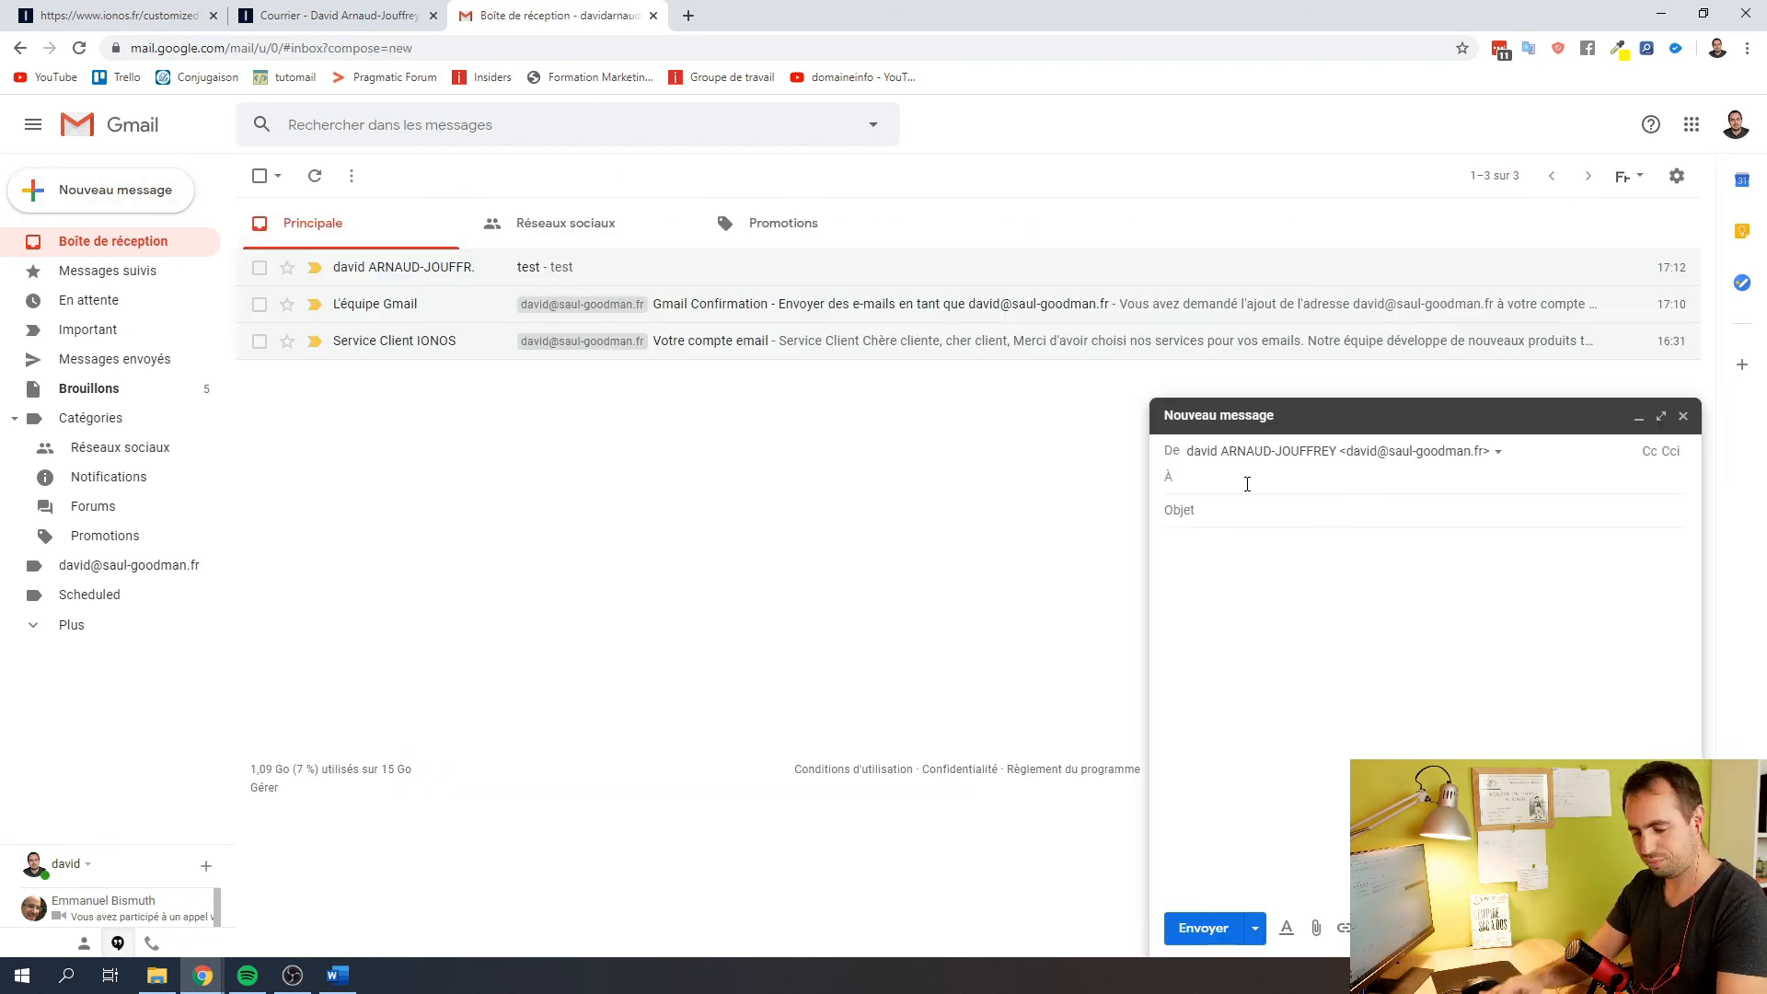
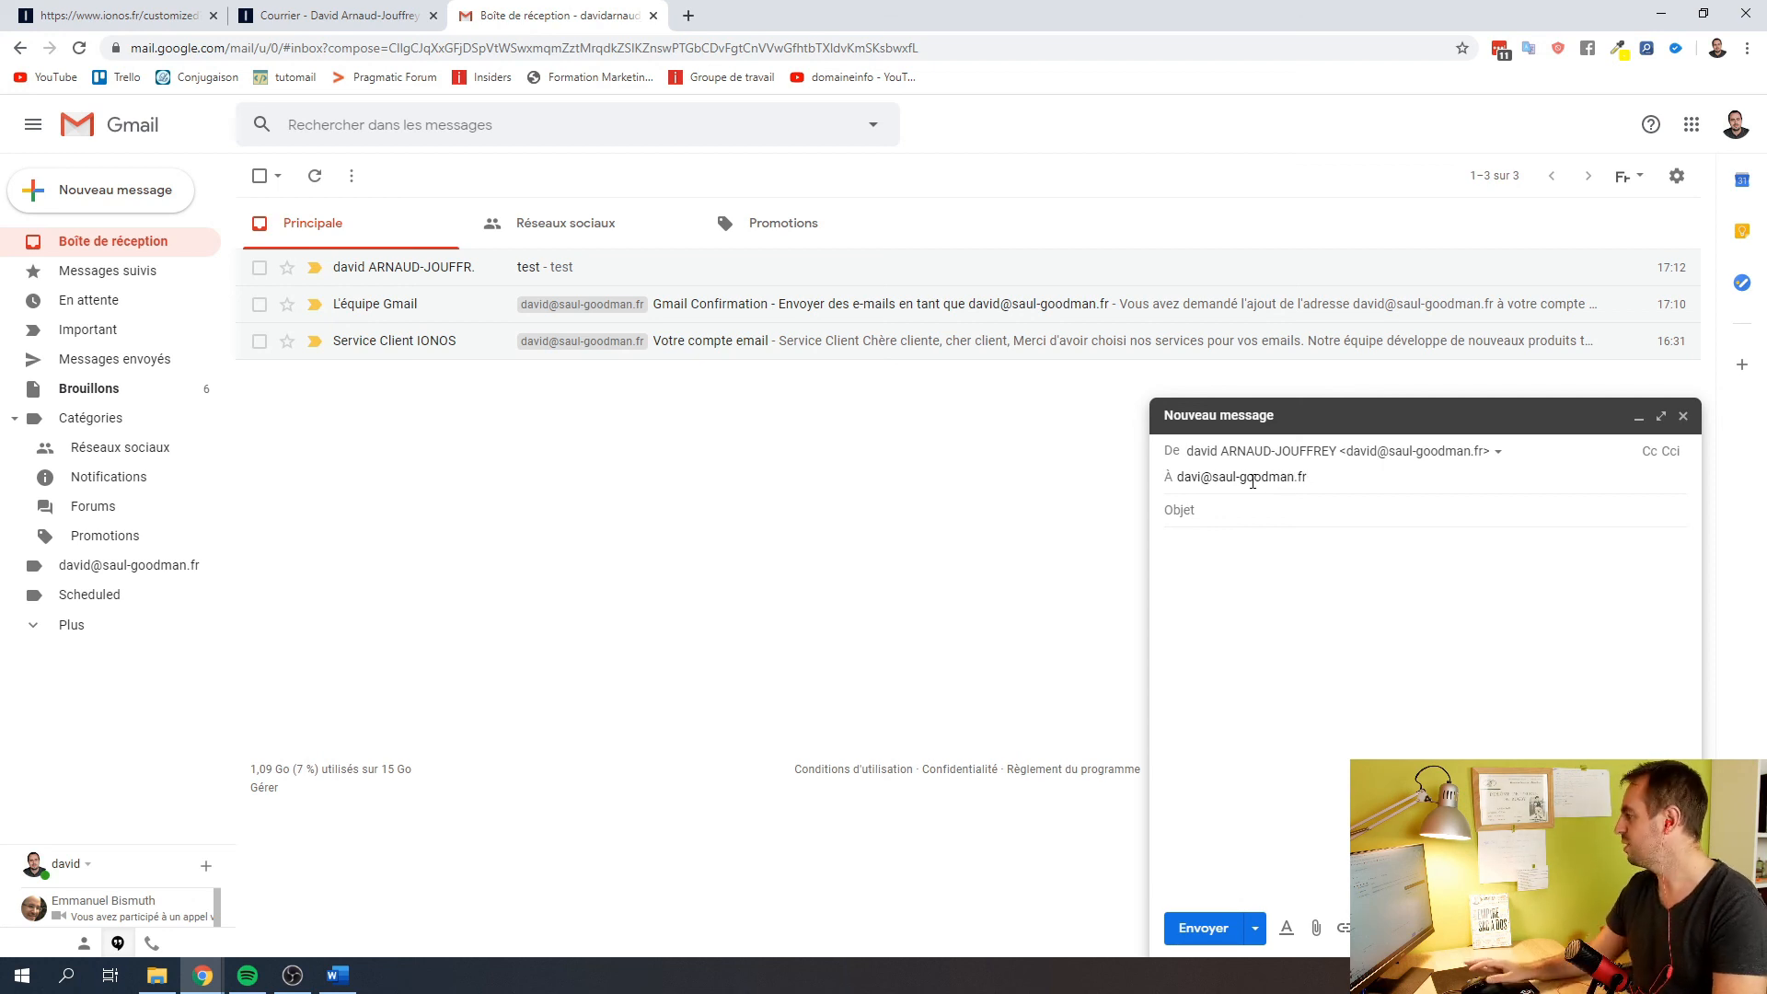
pyautogui.click(1202, 478)
pyautogui.write('d')
pyautogui.click(1224, 510)
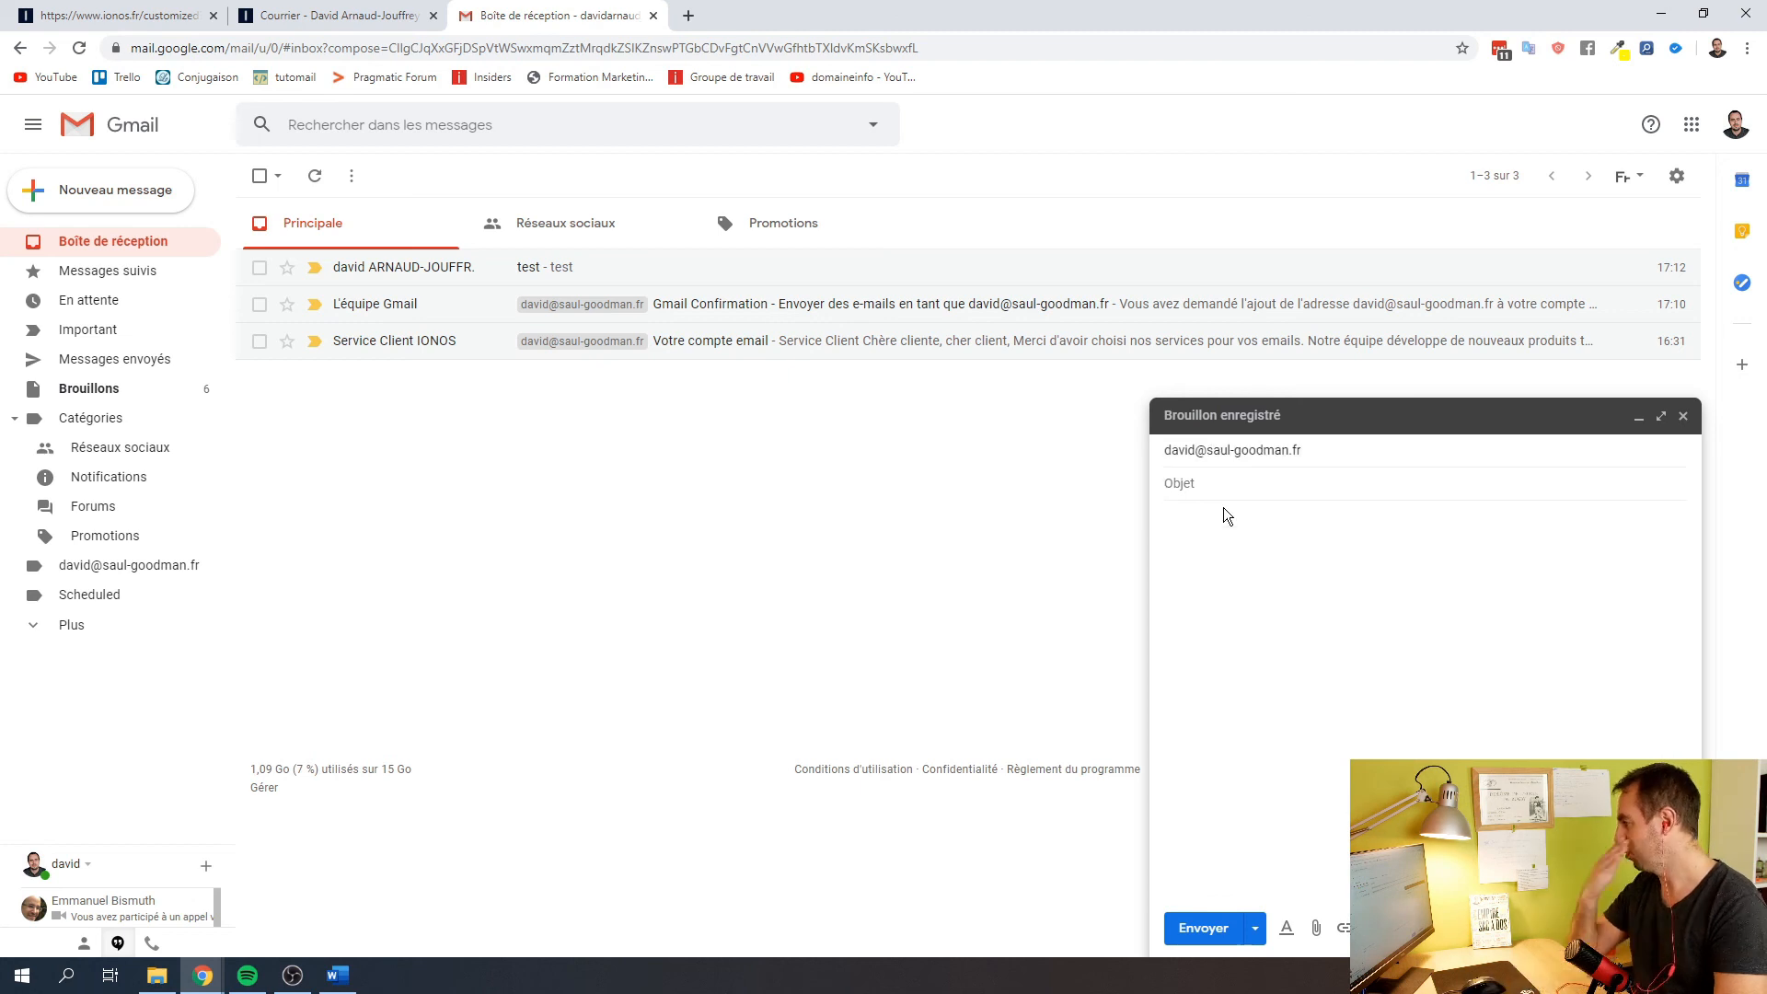
pyautogui.write('t')
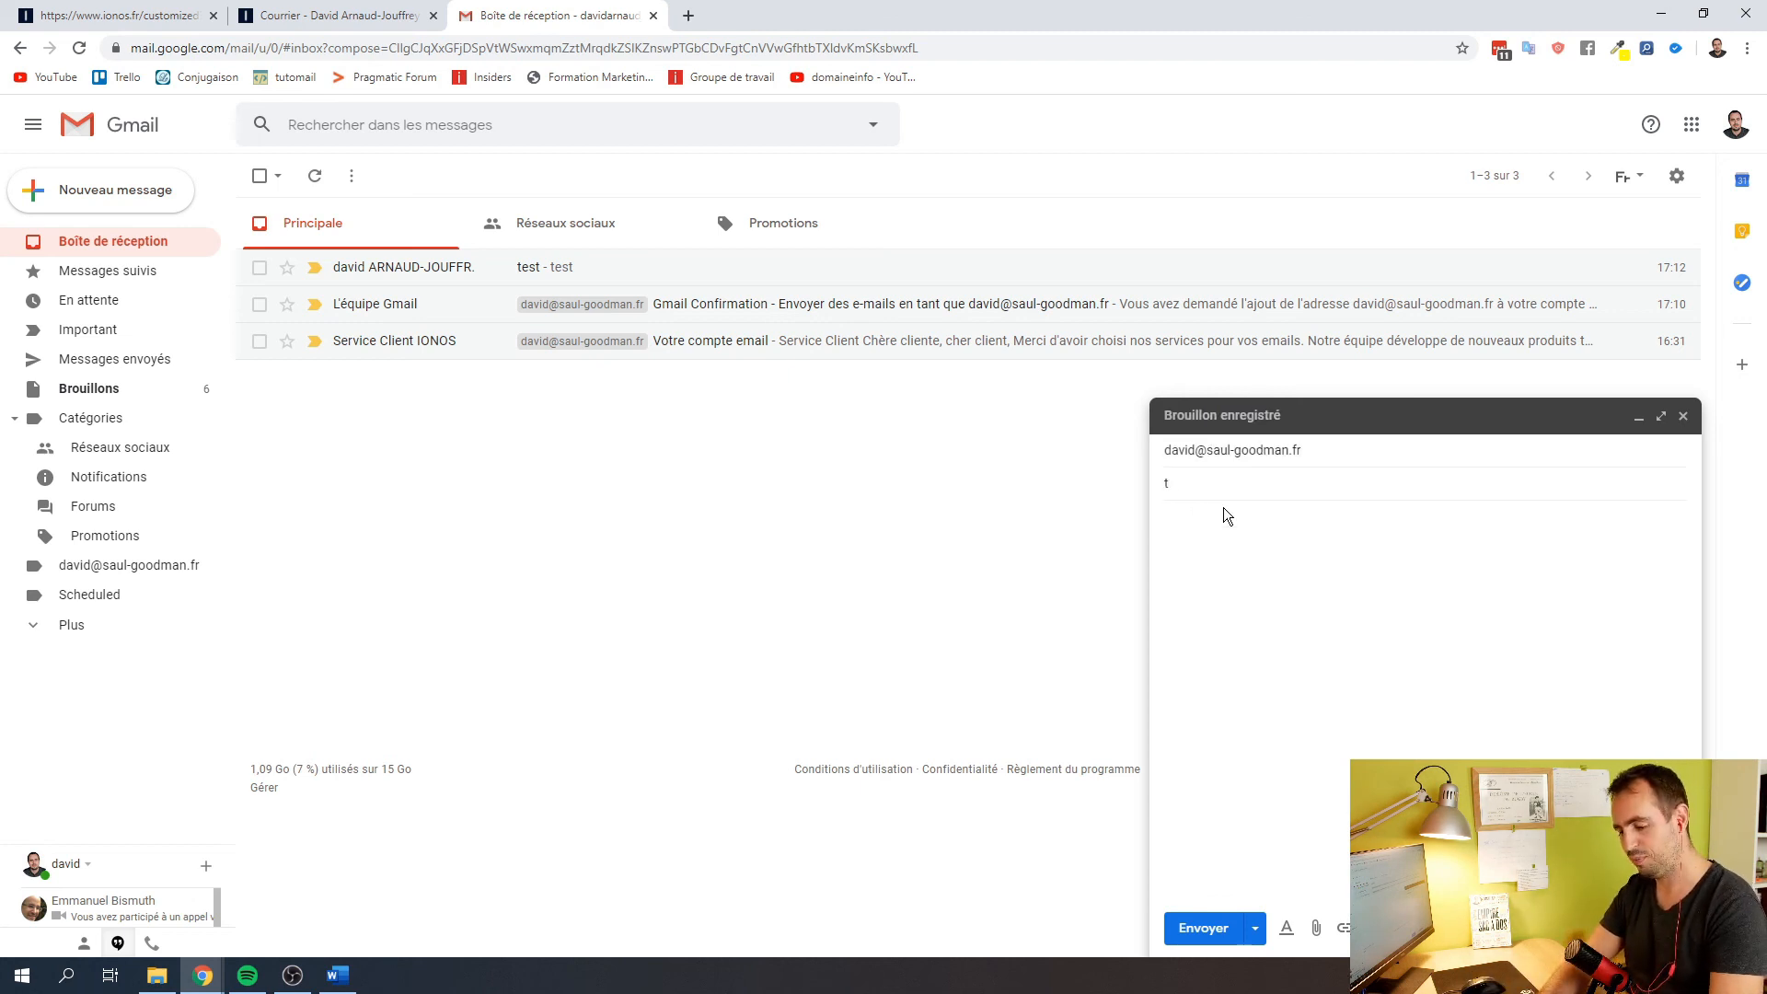
pyautogui.write('est')
pyautogui.click(1211, 557)
pyautogui.write('test')
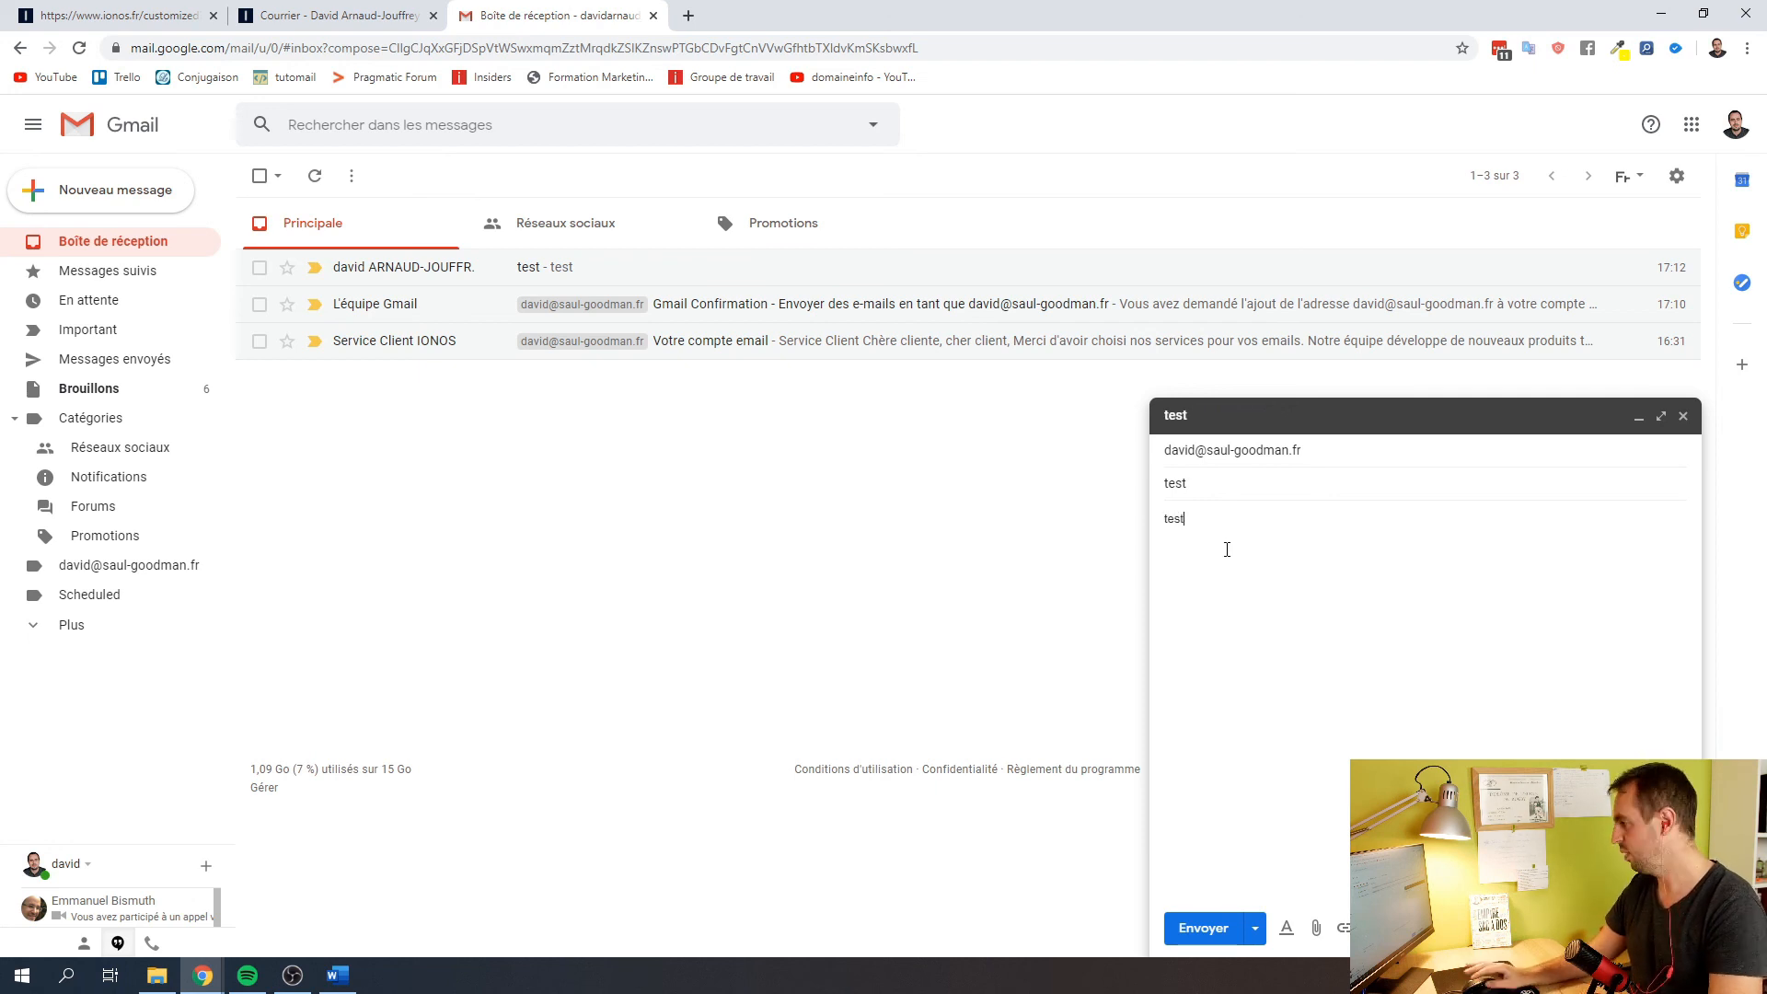
pyautogui.click(1217, 931)
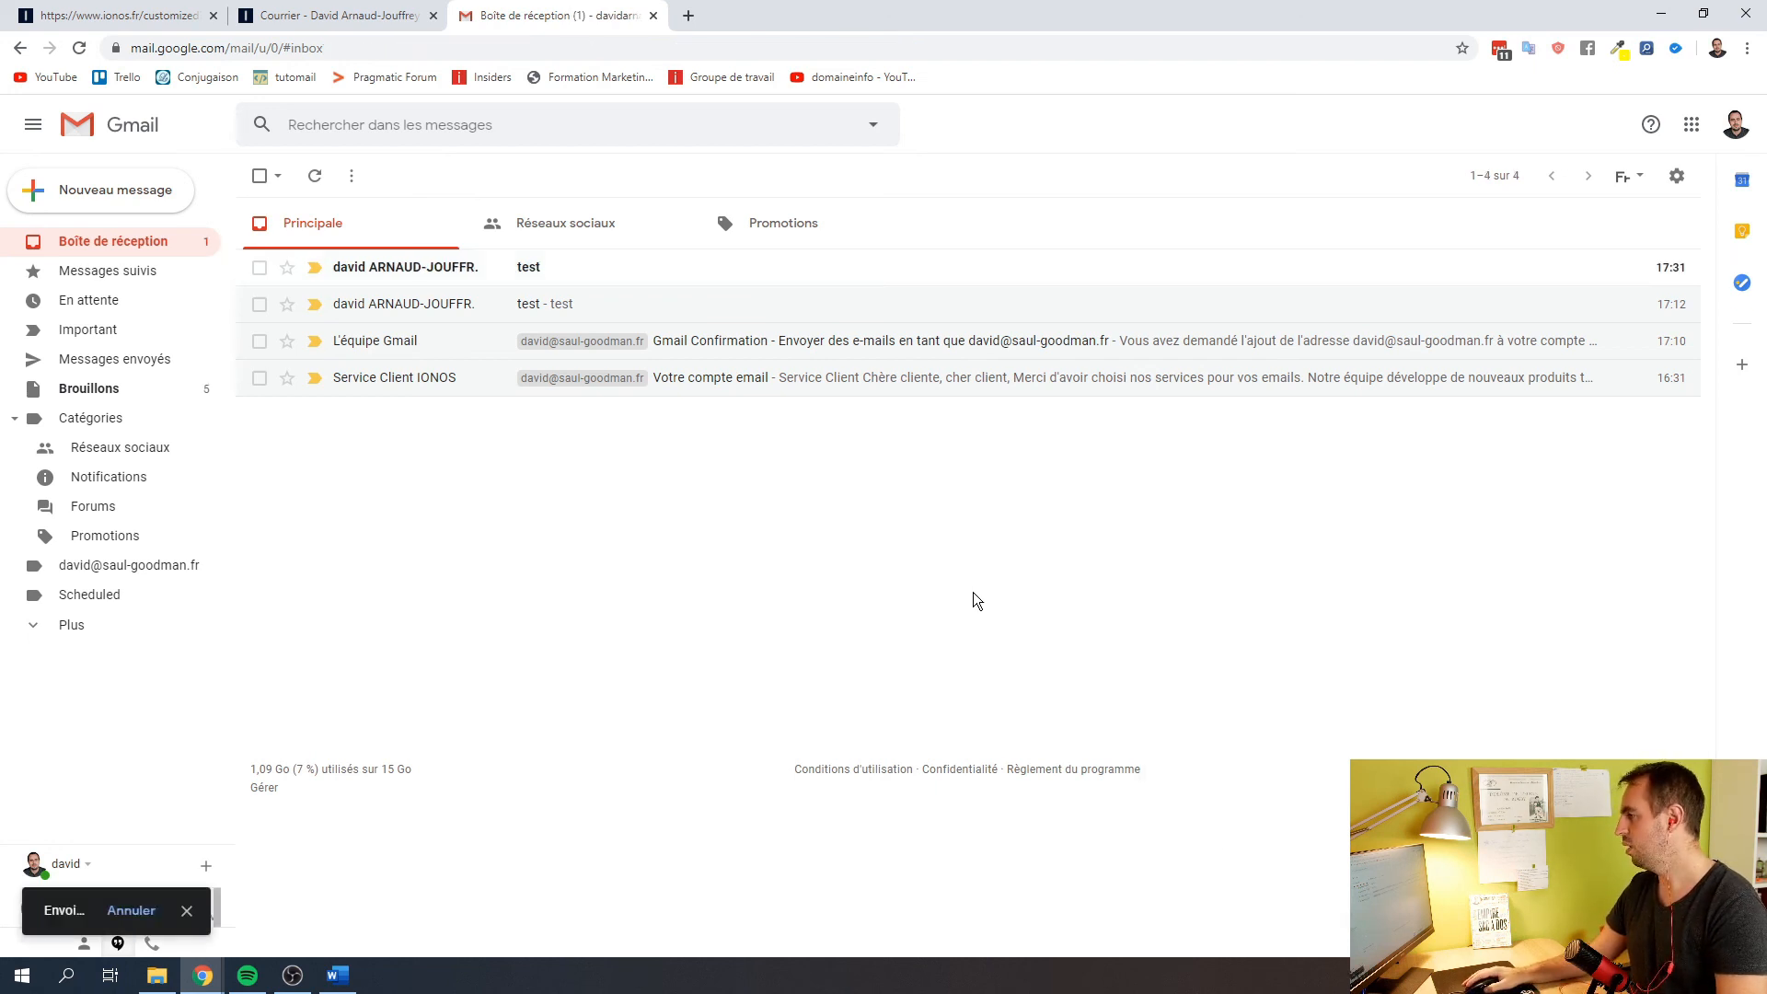
# Open the newly arrived 'test' email and view its sender and delivery details
pyautogui.click(387, 273)
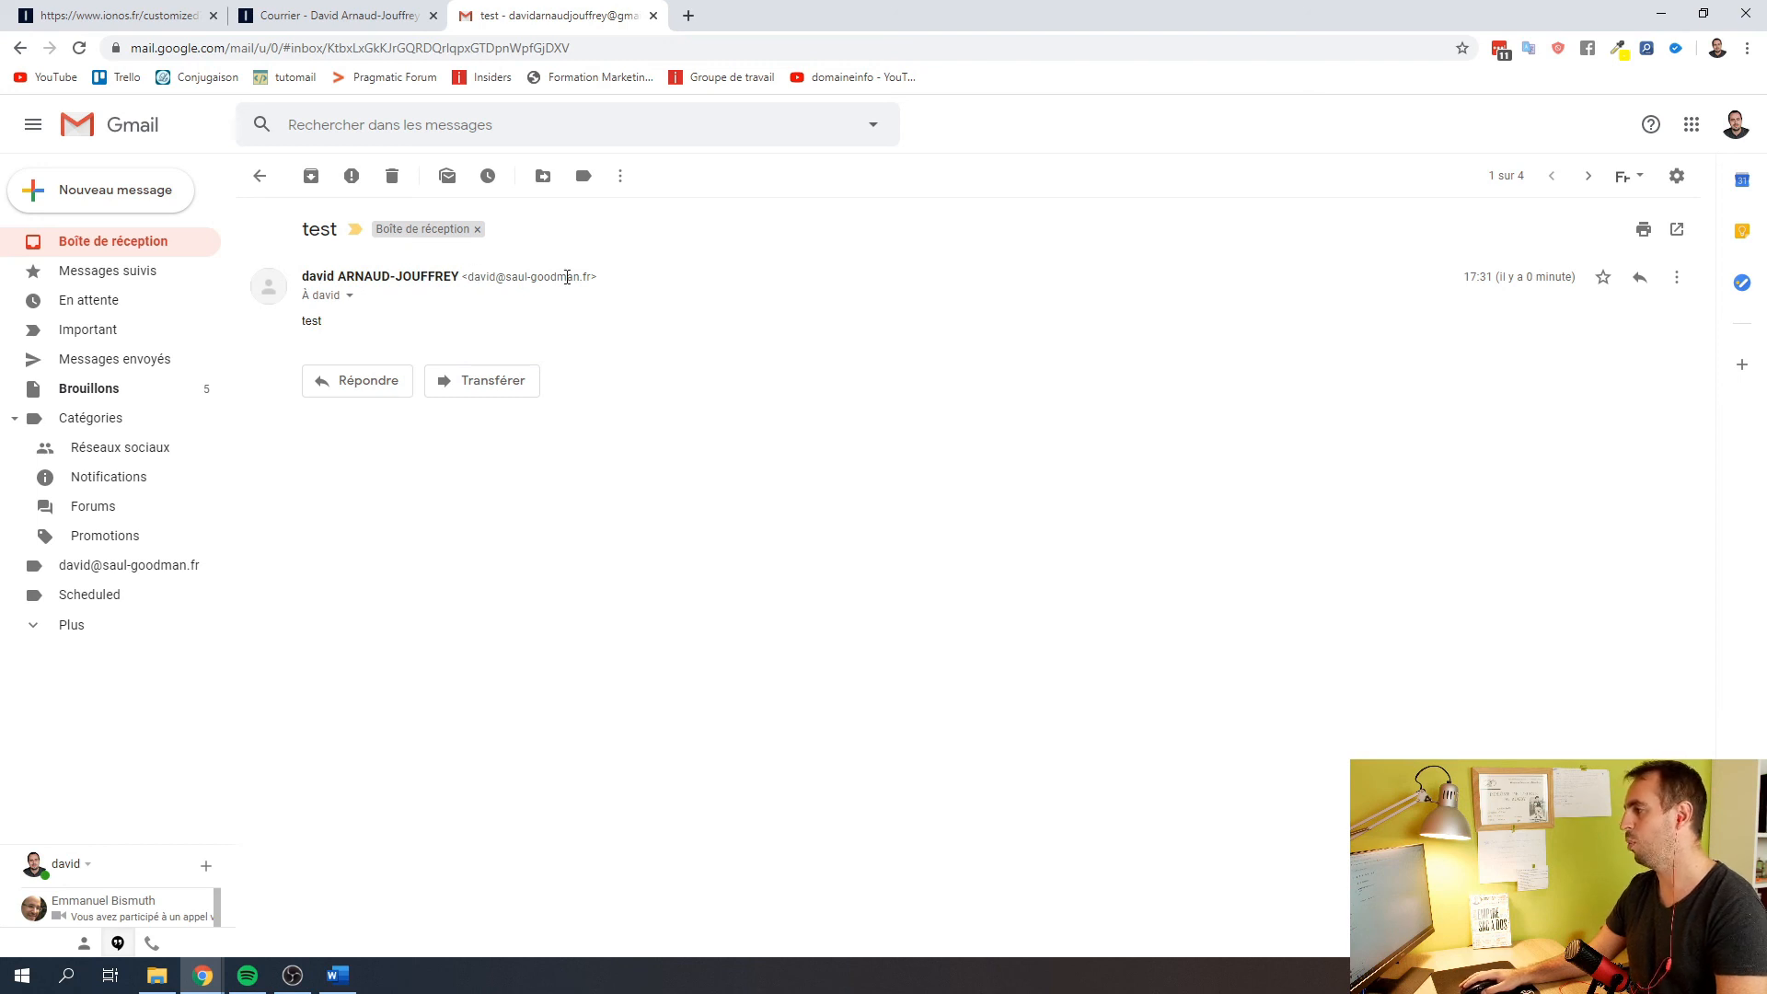
pyautogui.click(351, 297)
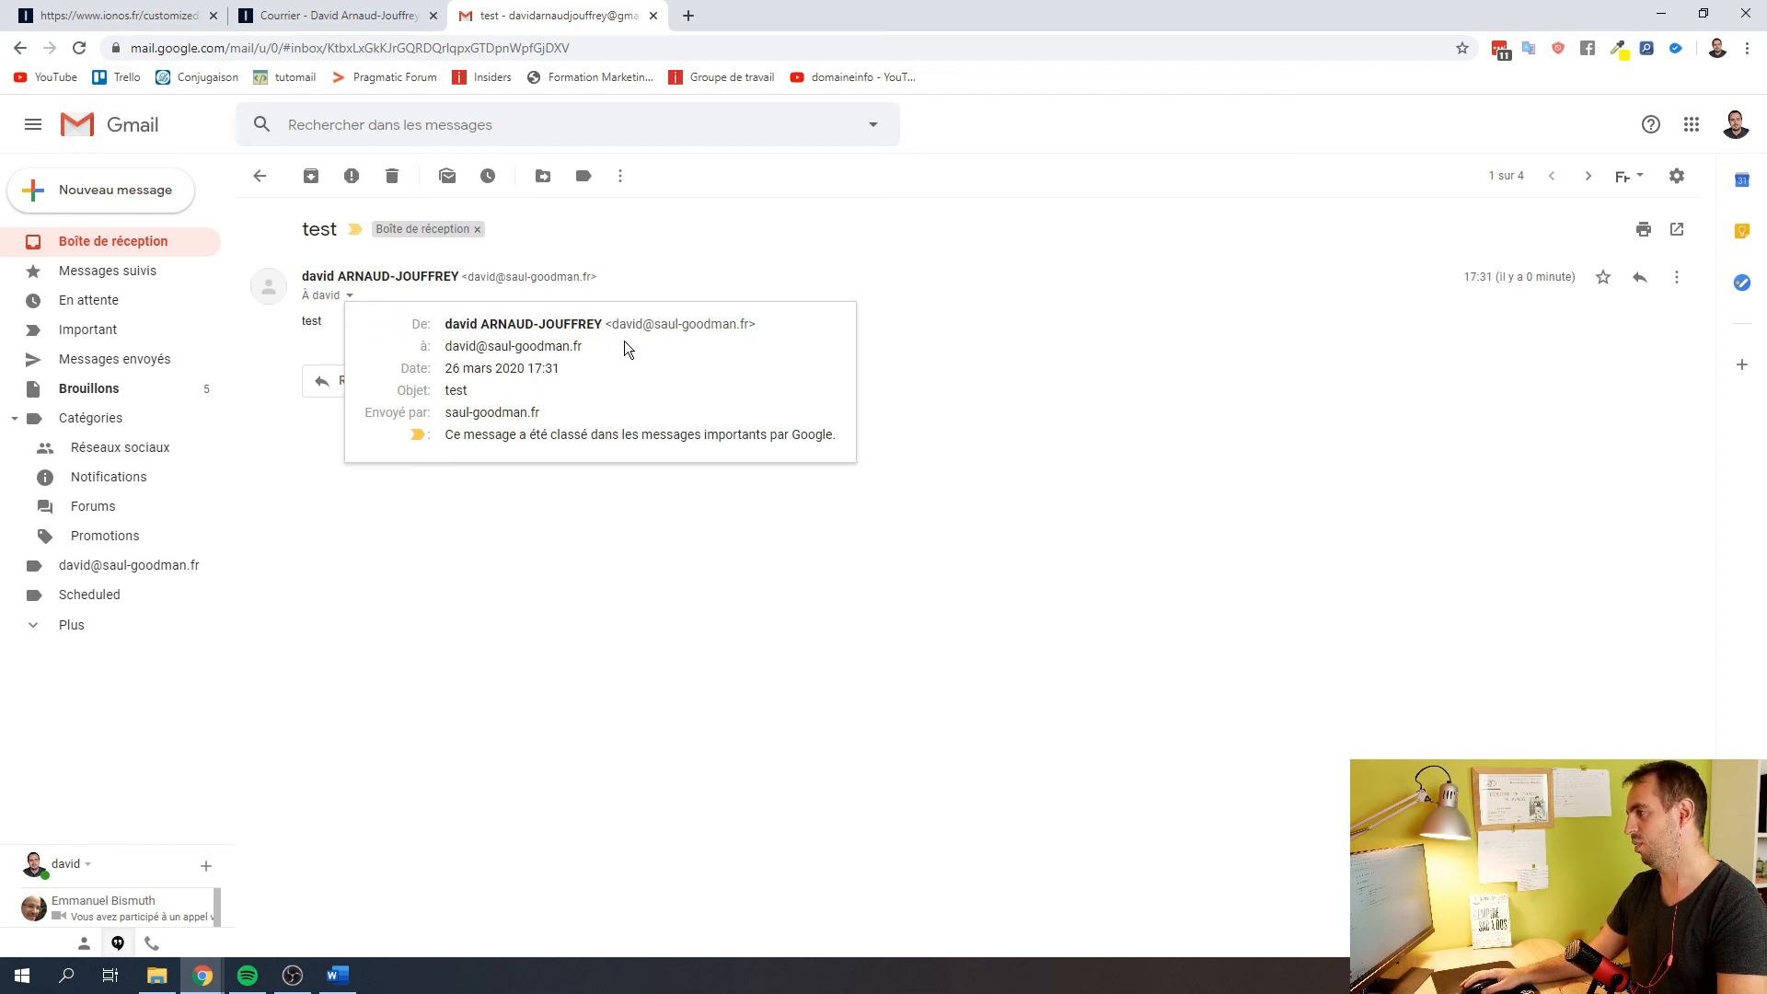
pyautogui.click(632, 552)
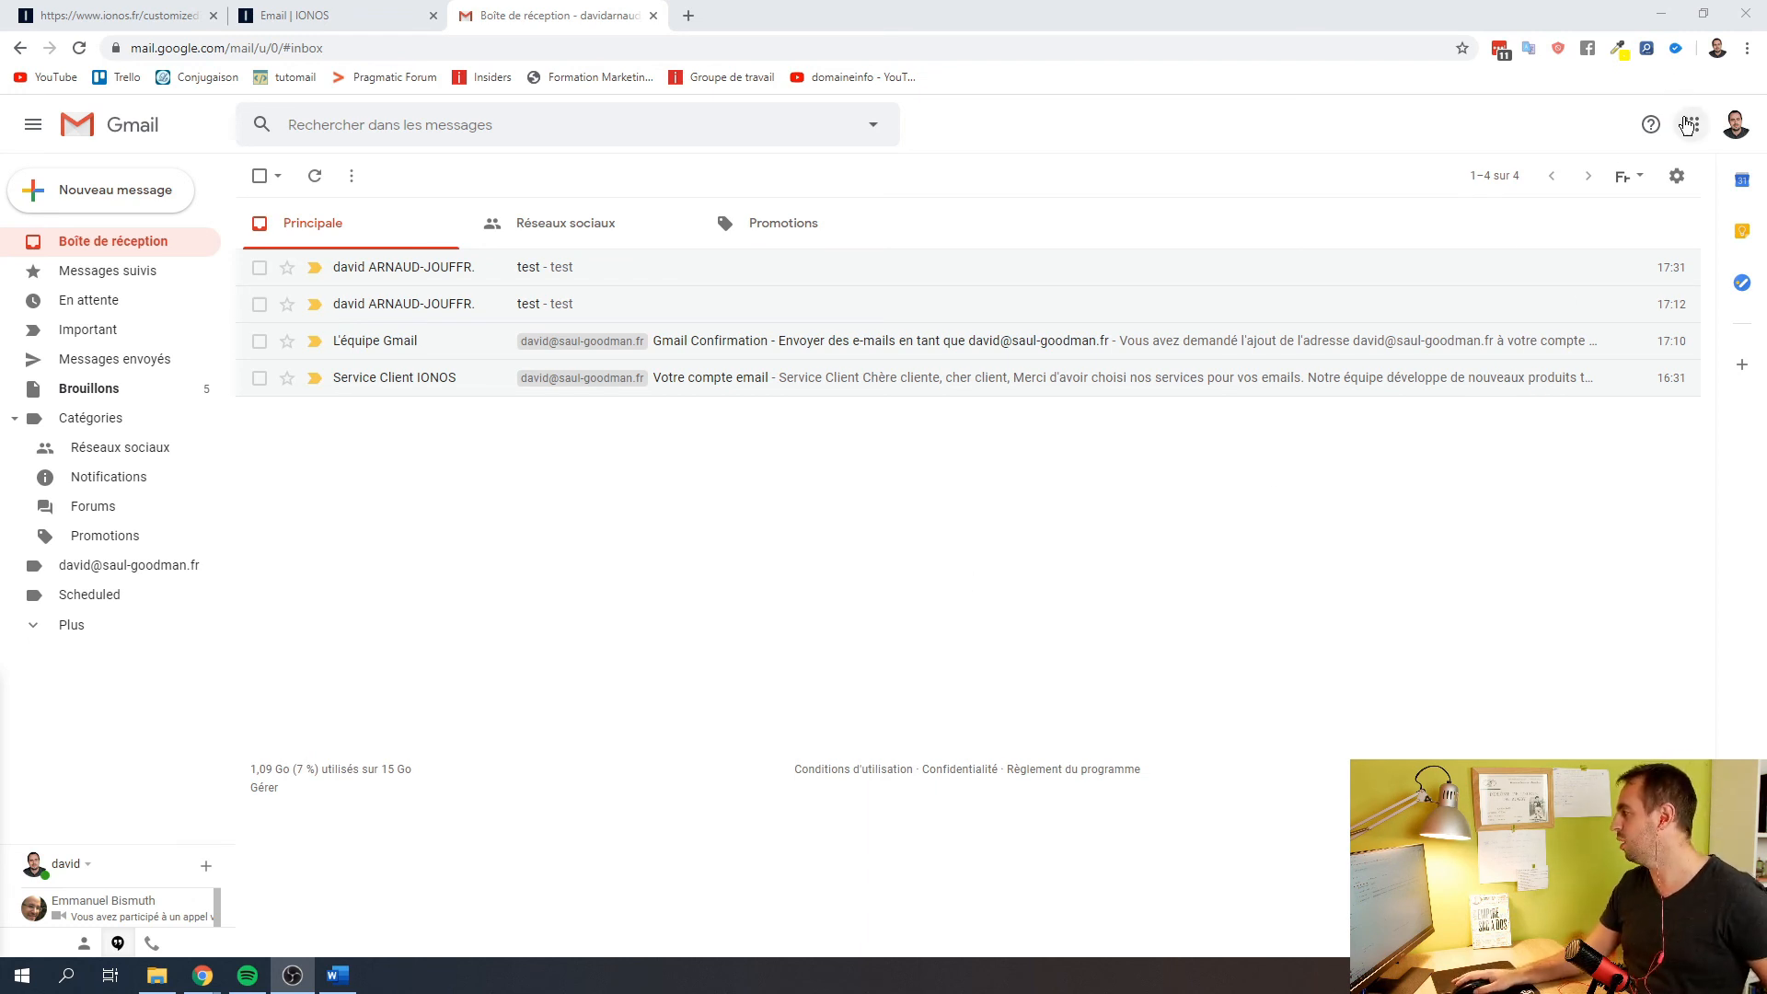
# Go to Gmail's 'Comptes et importation' settings listing the IONOS send-as address and POP3 account
pyautogui.click(1676, 175)
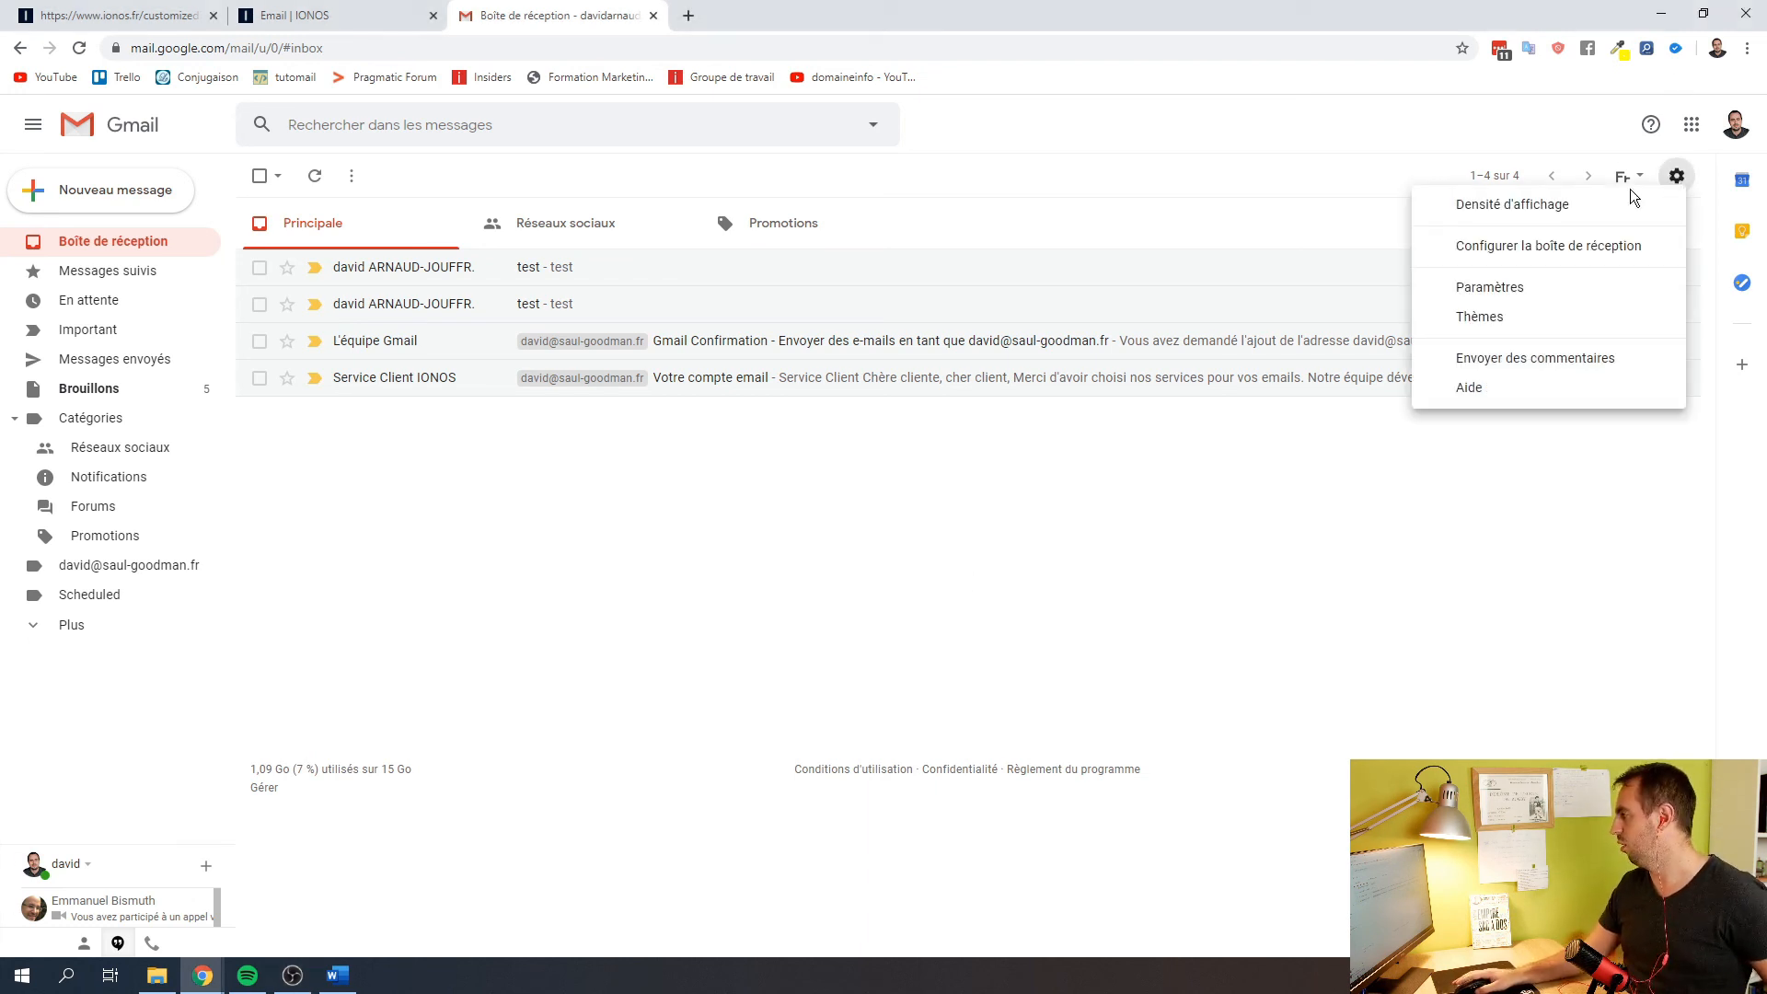
pyautogui.click(1489, 293)
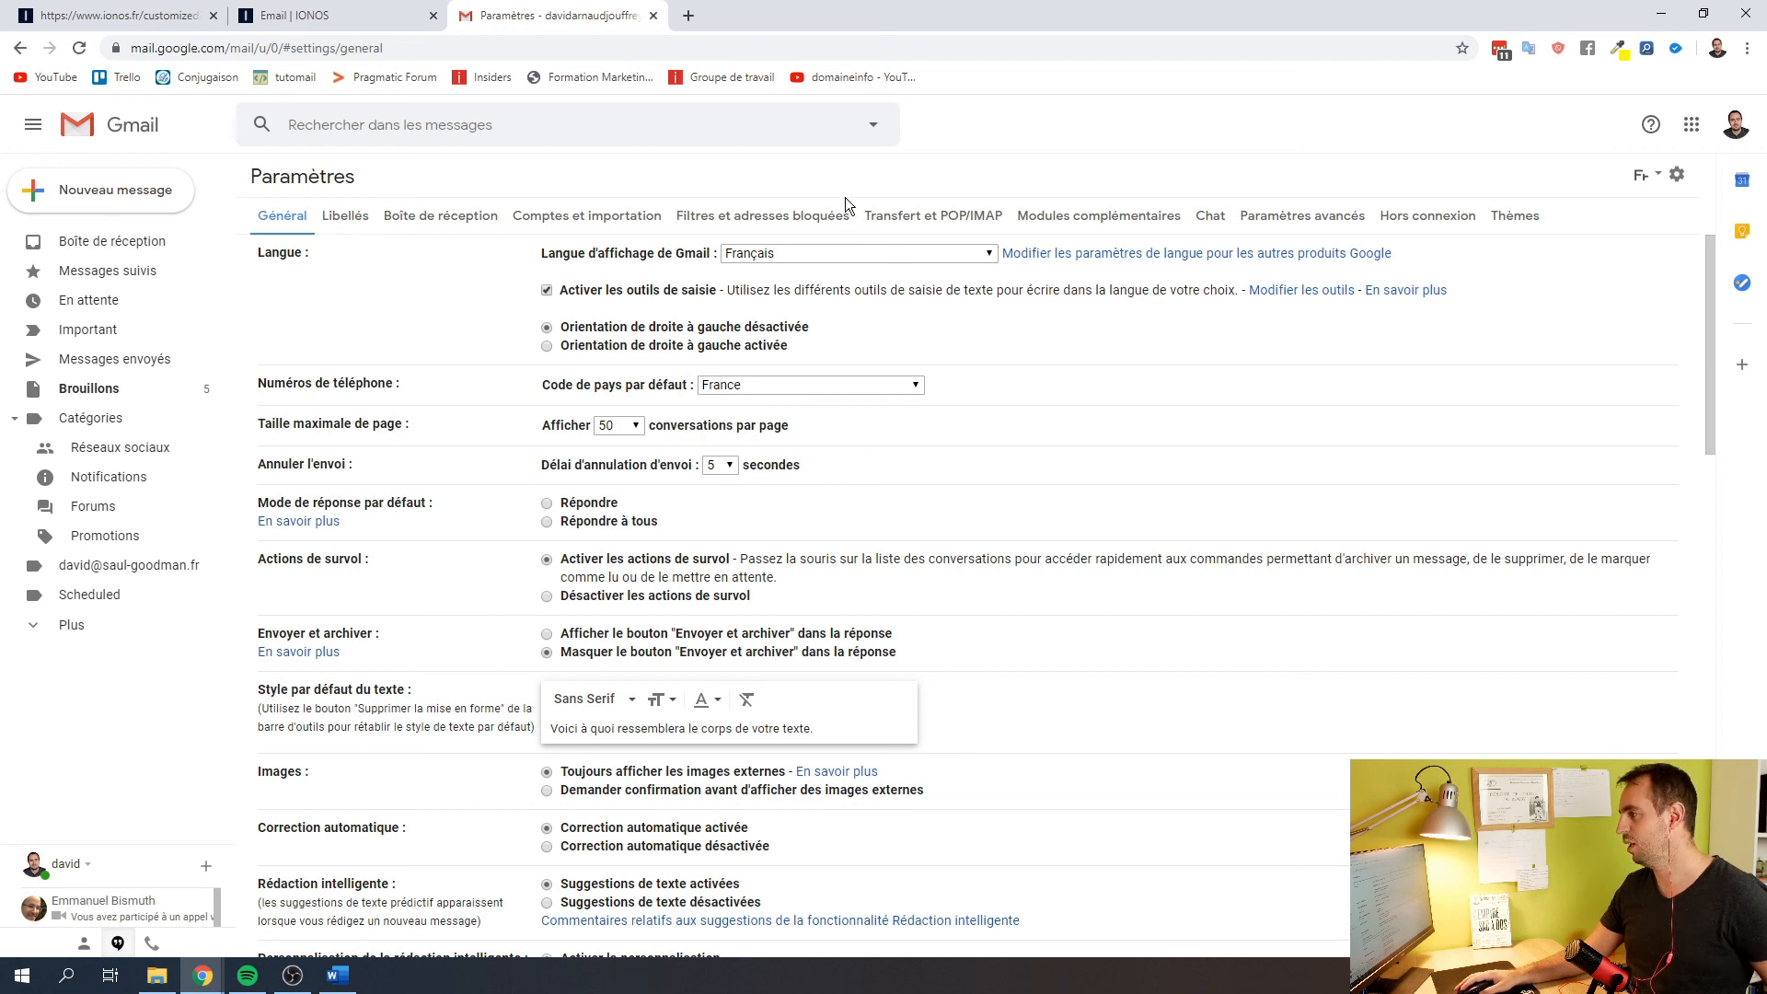
pyautogui.click(562, 211)
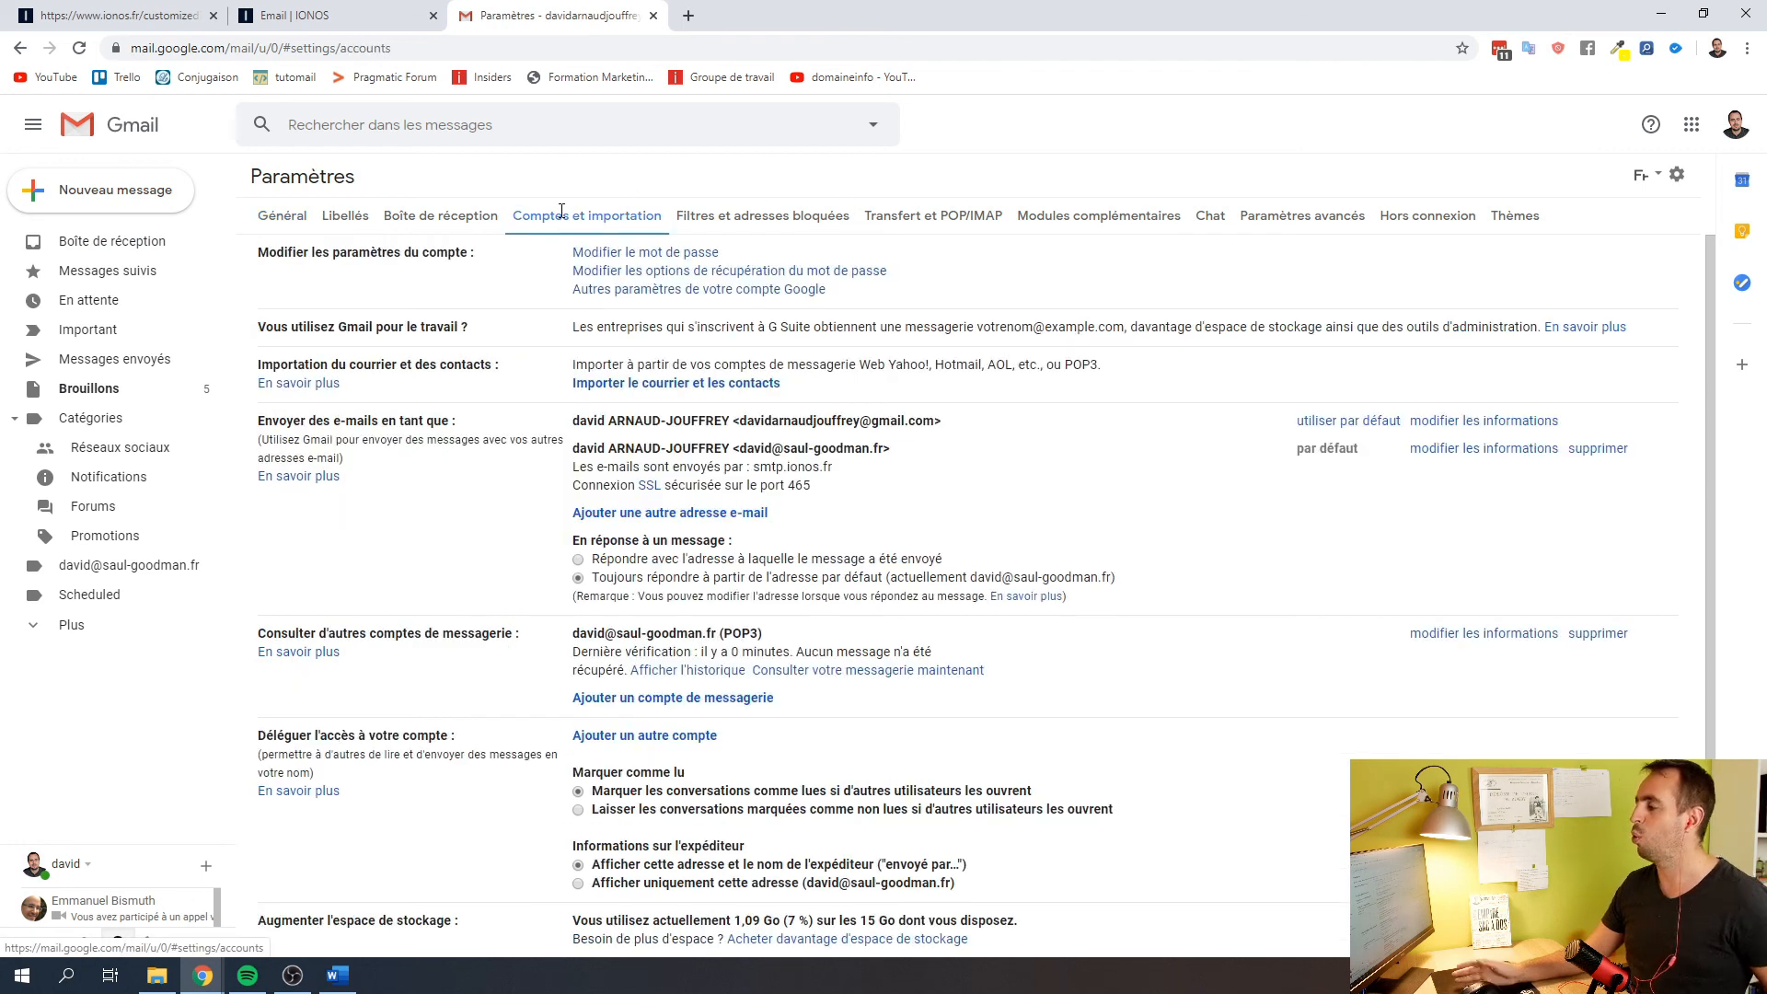